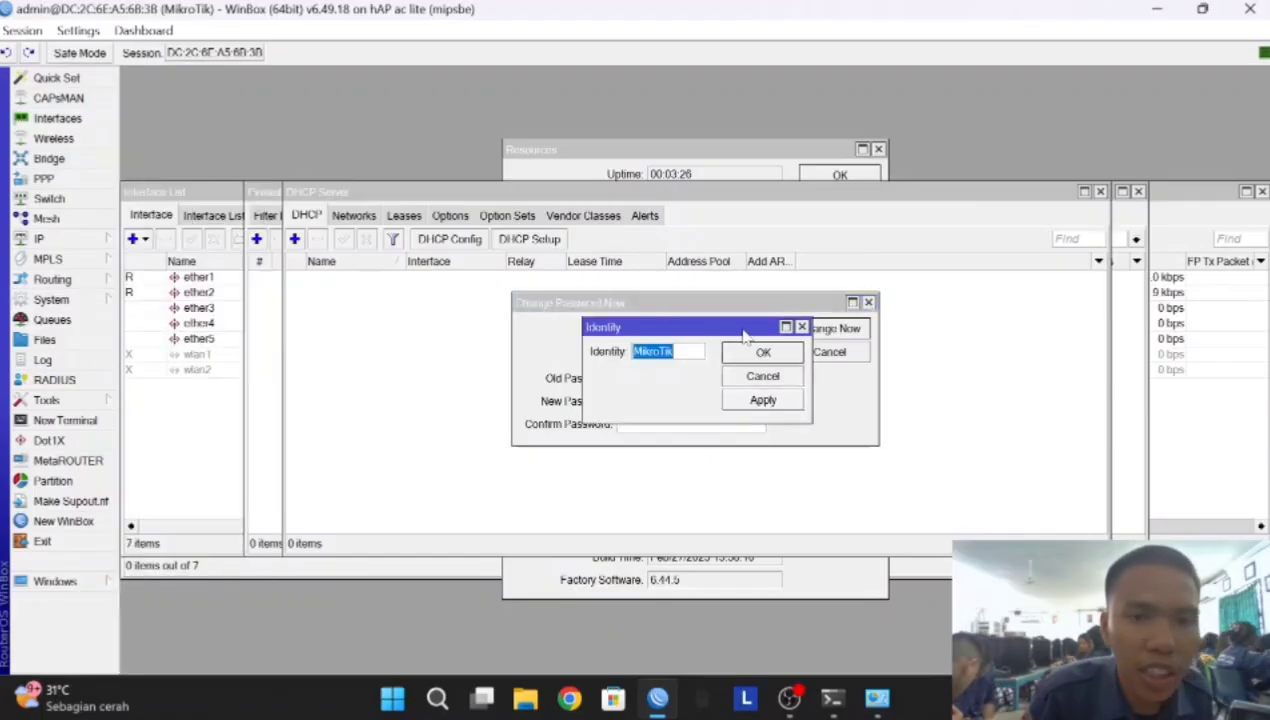
Rename the router identity from MikroTik to vicky
key(BackSpace)
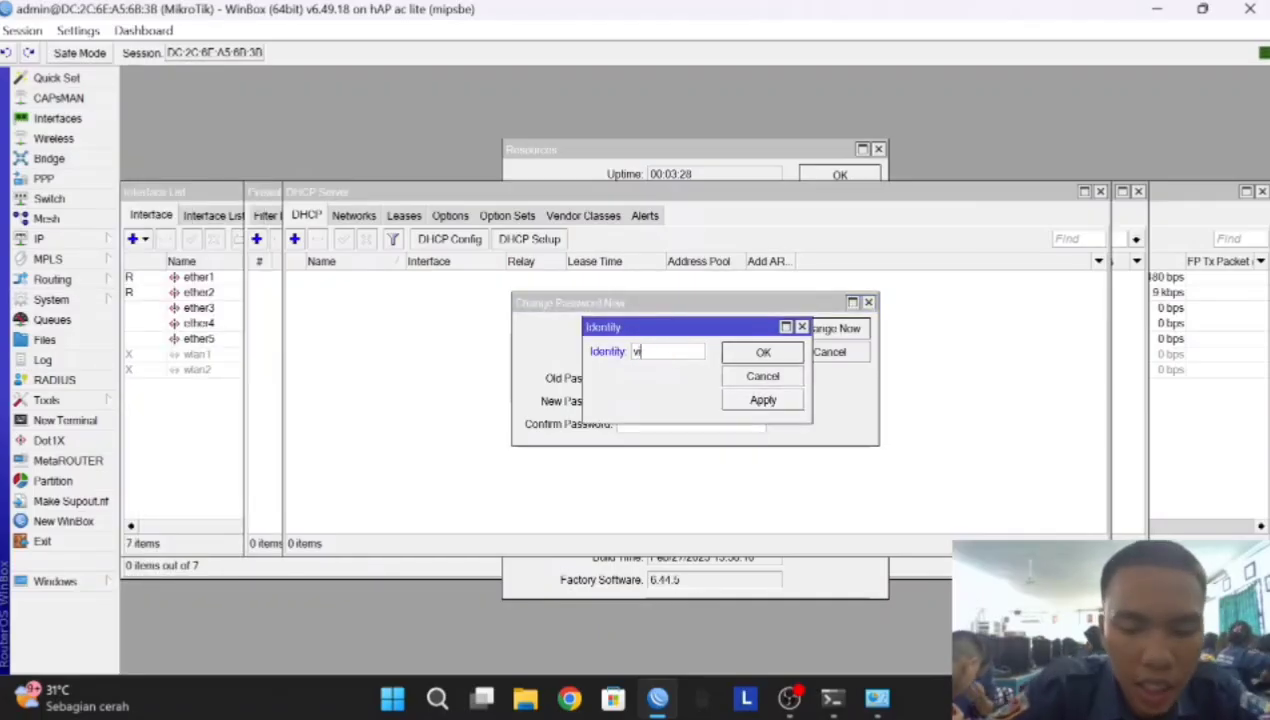
text(vicky)
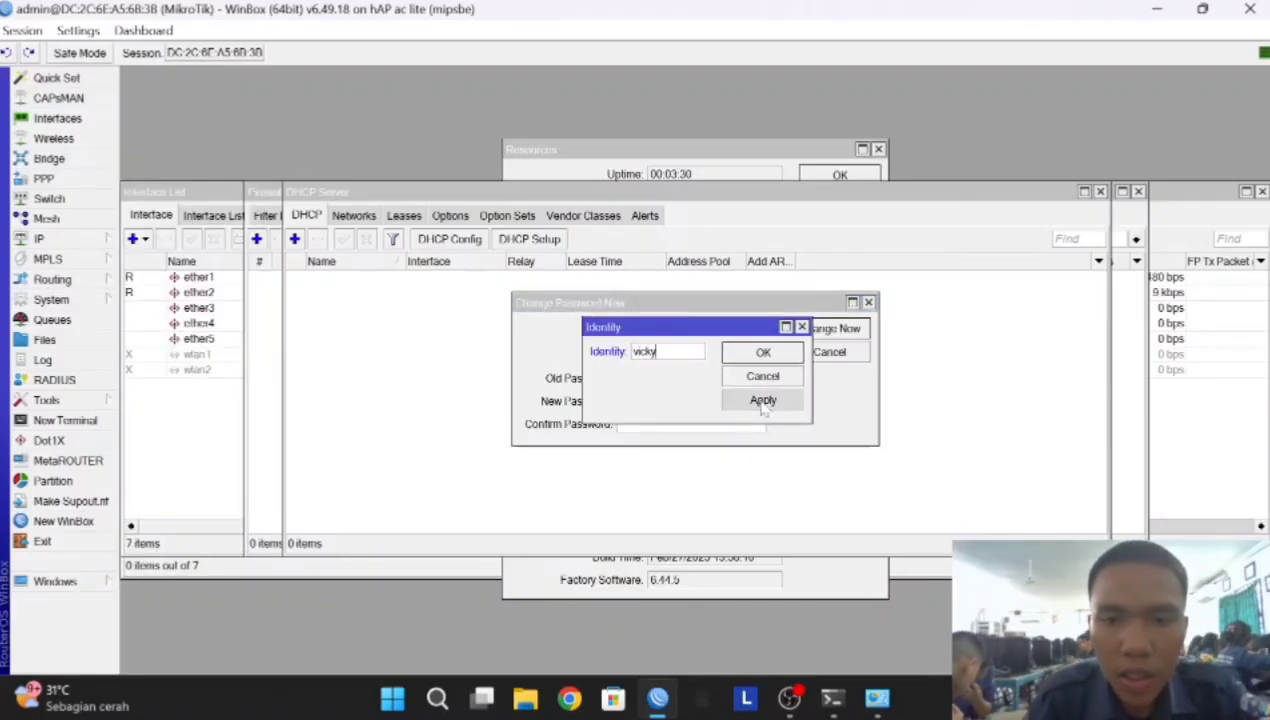
click(762, 400)
click(763, 352)
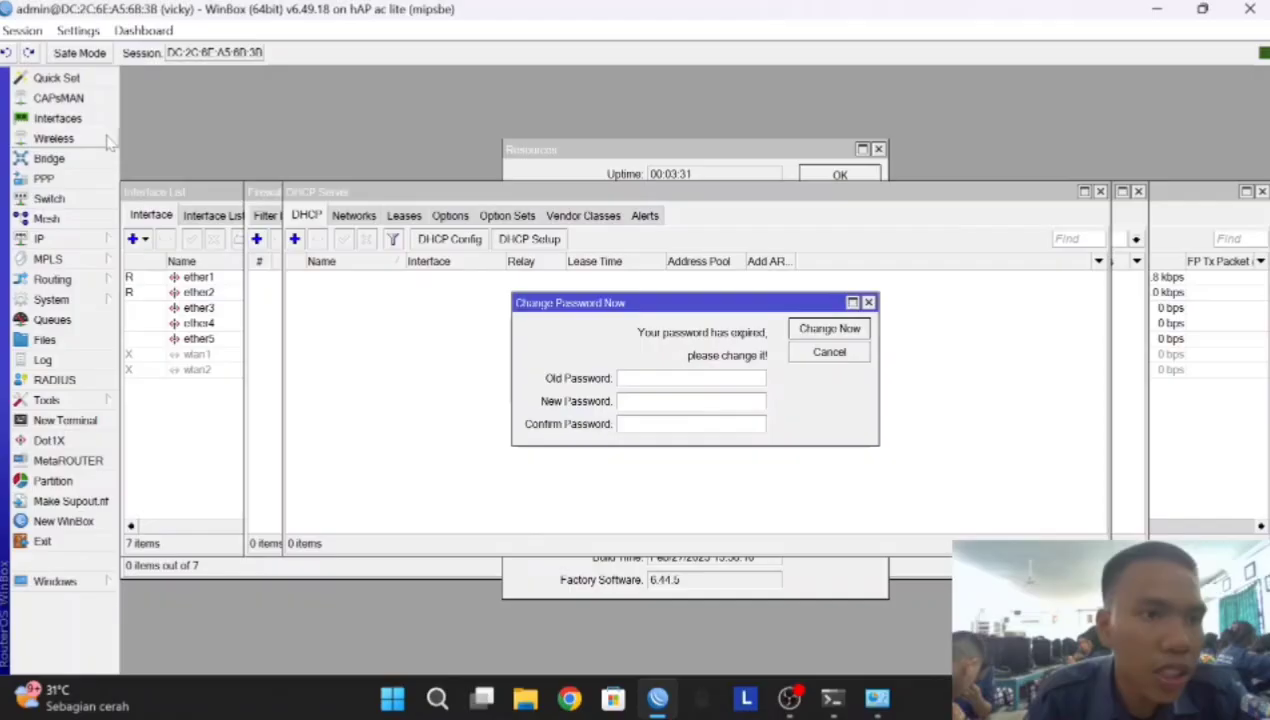
Comment the interfaces: ether1 as int, ether2 as lan, ether3 as ap
click(58, 118)
click(199, 278)
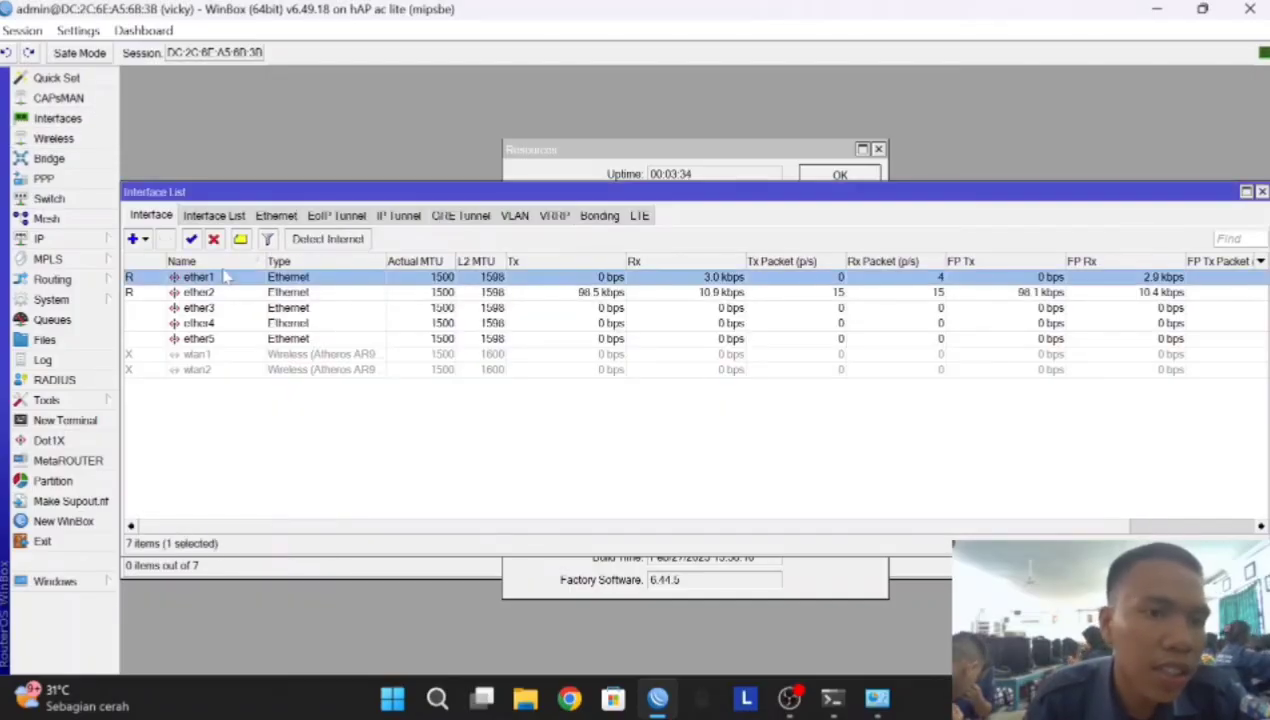
click(240, 240)
text(int)
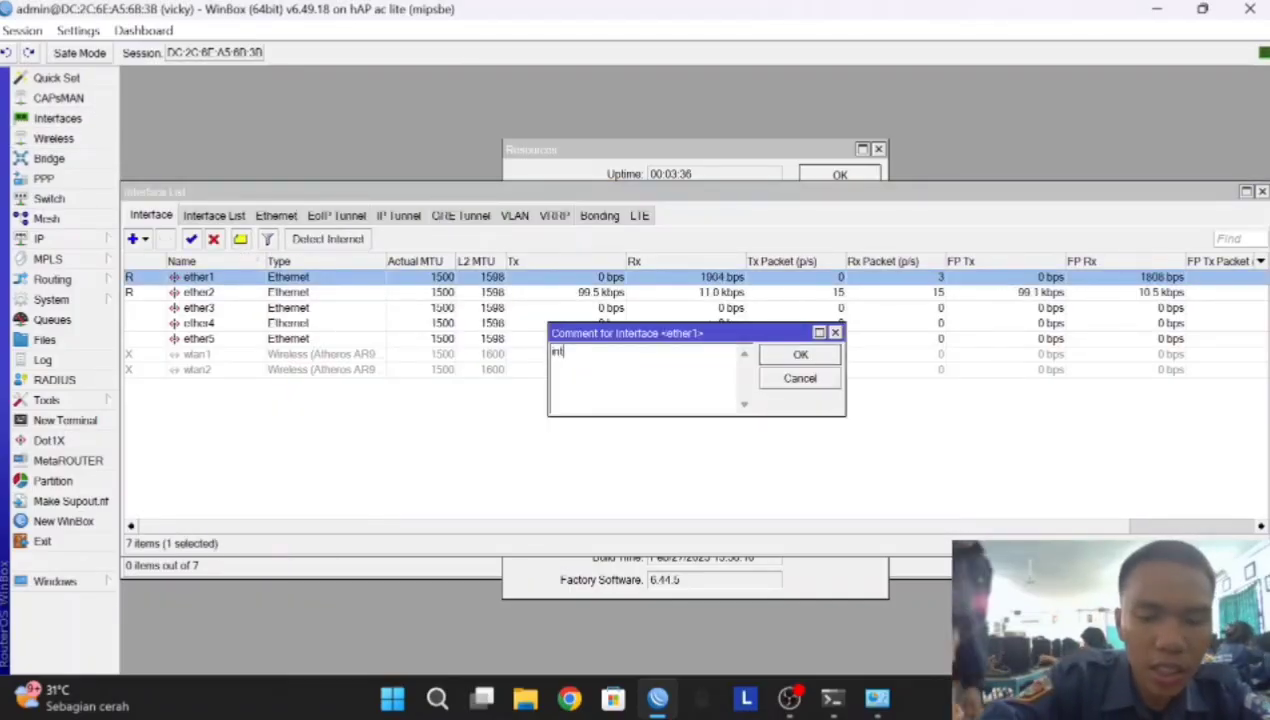
key(Return)
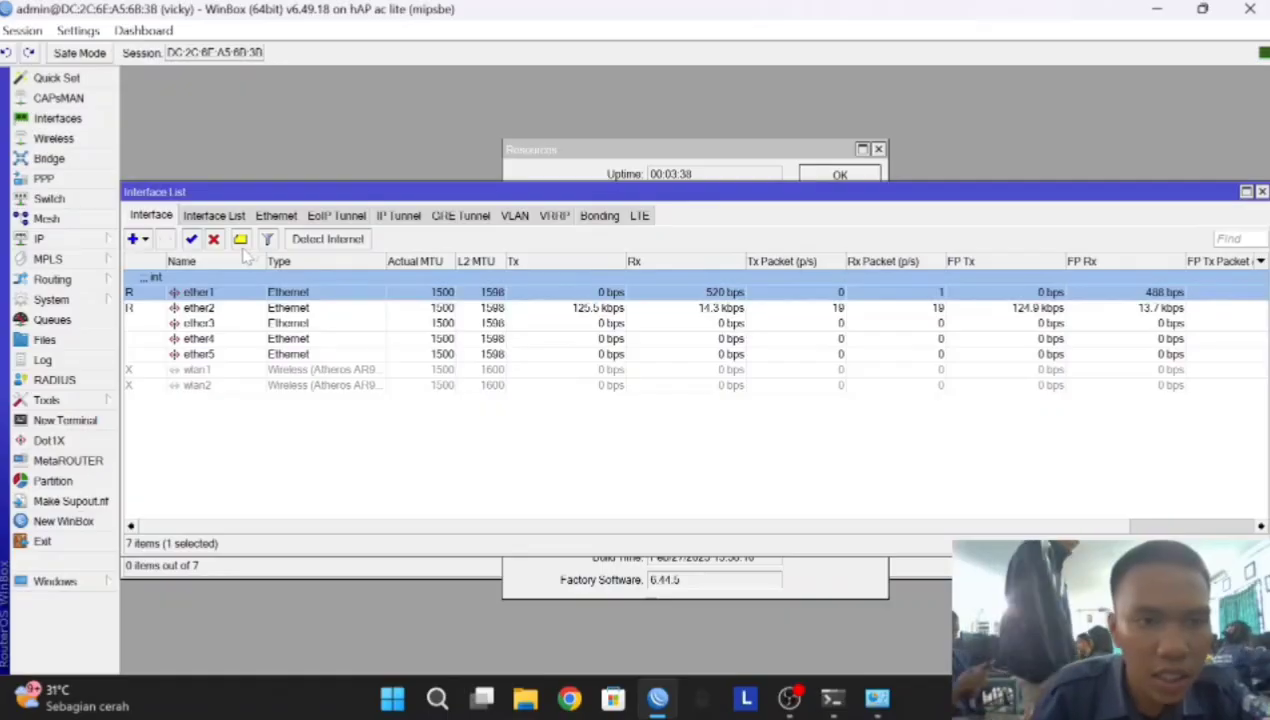
click(209, 309)
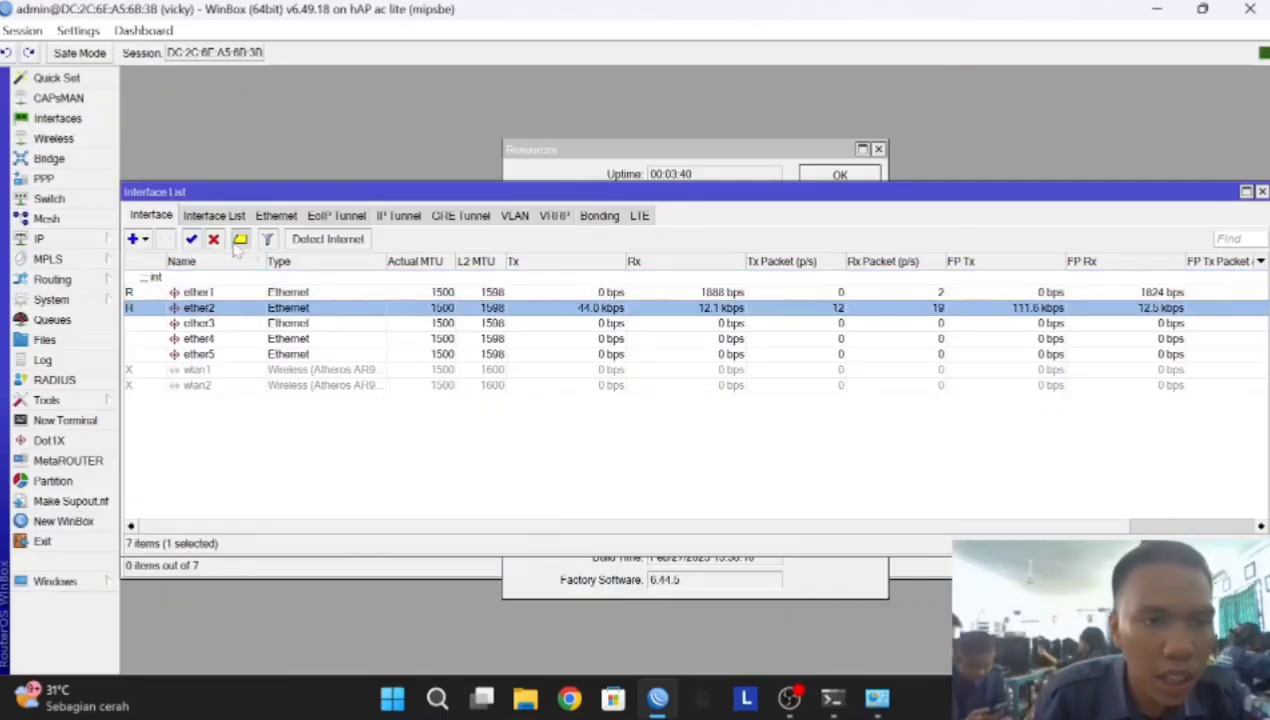
click(240, 240)
text(lan)
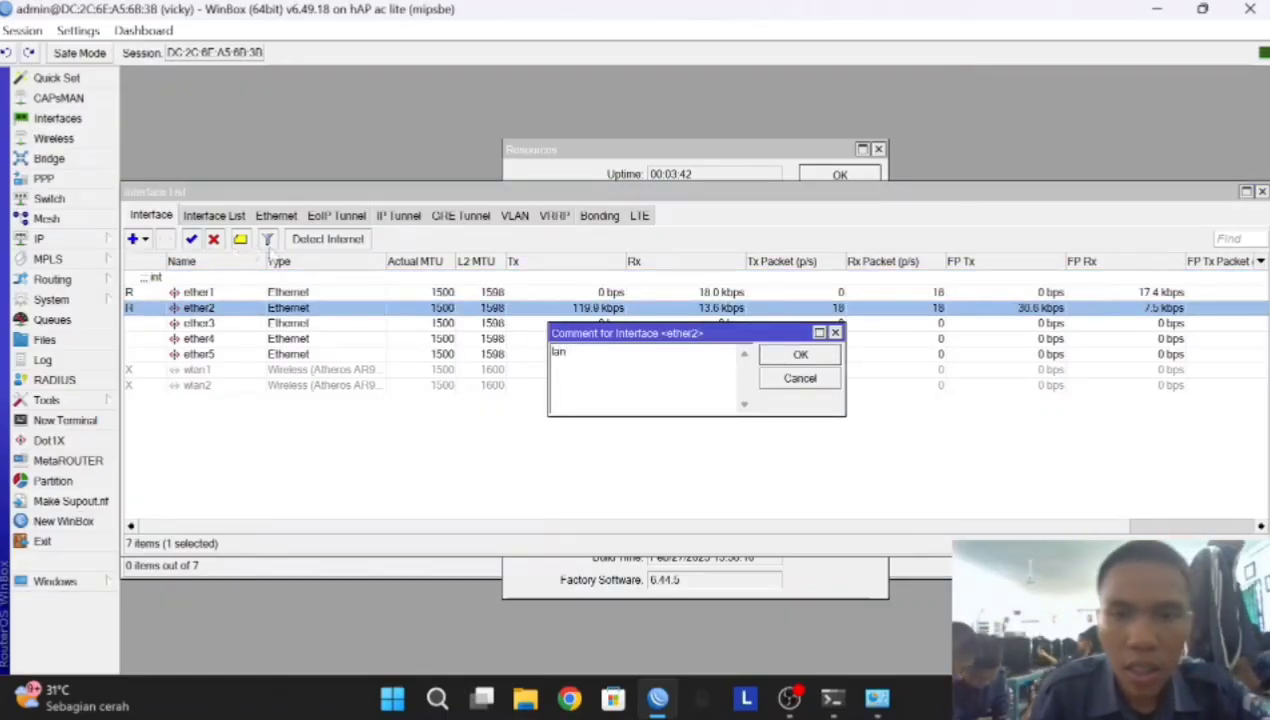
click(800, 354)
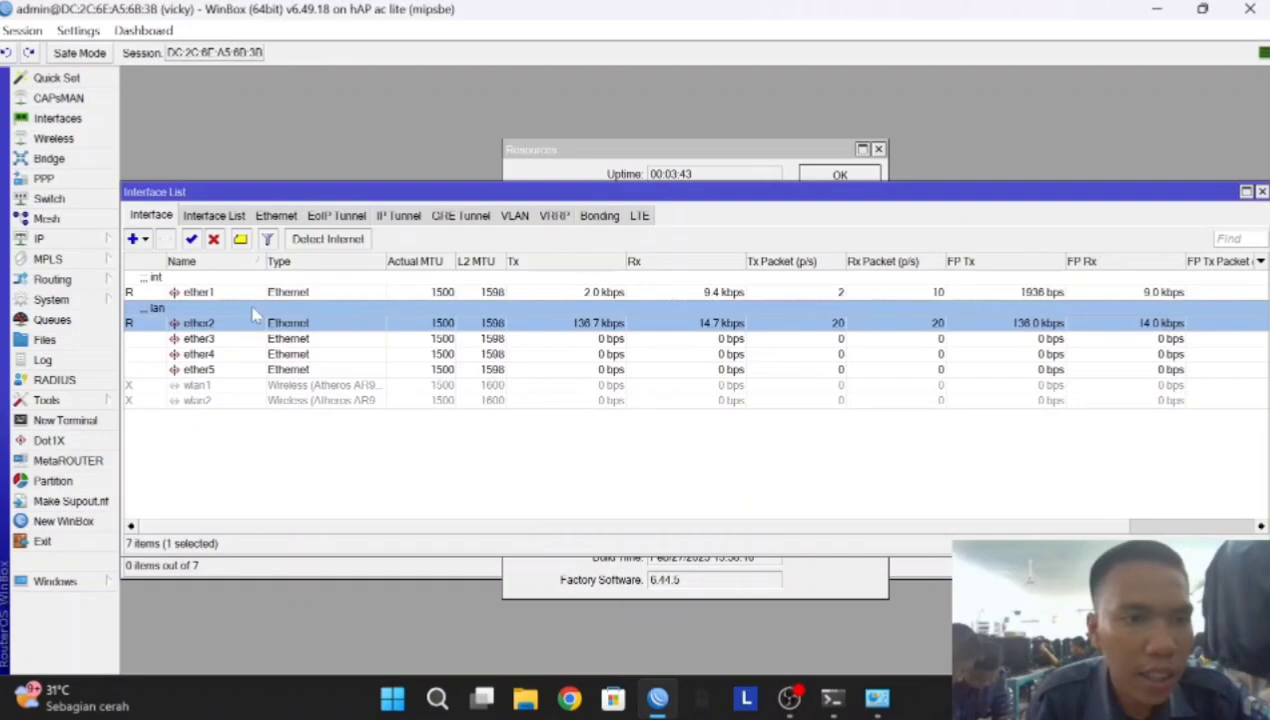
click(200, 339)
click(248, 246)
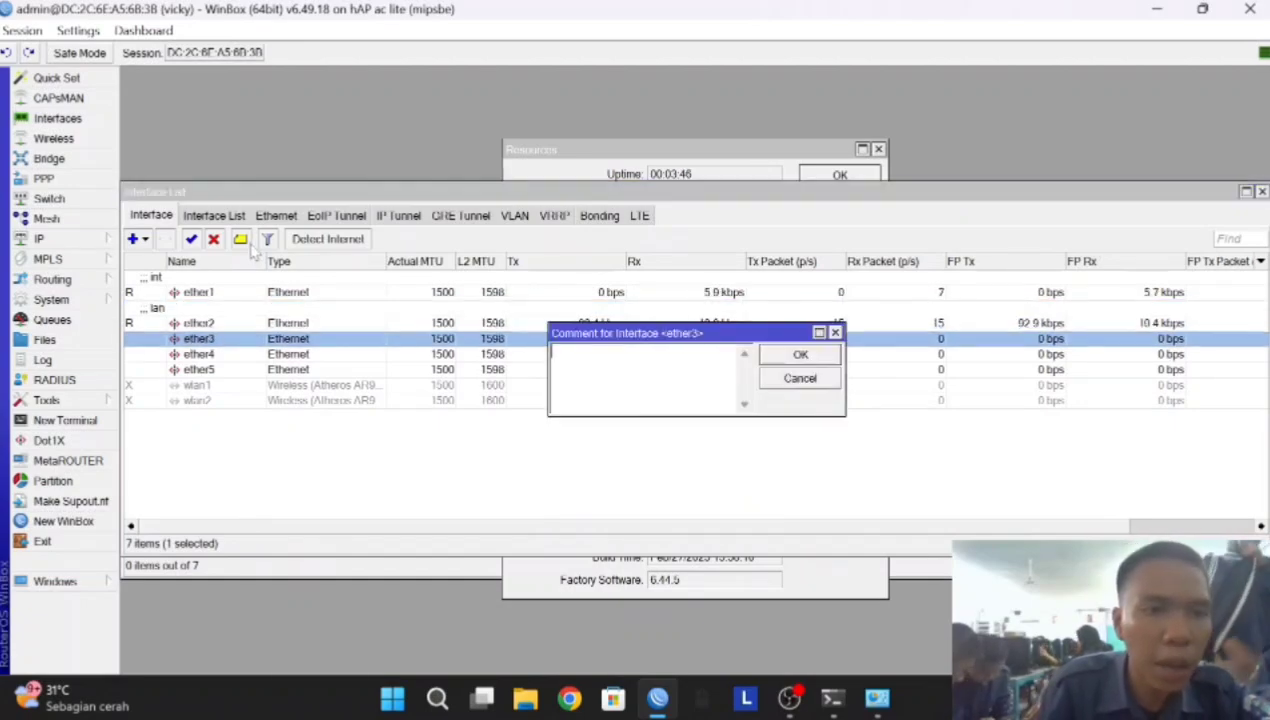
text(ap)
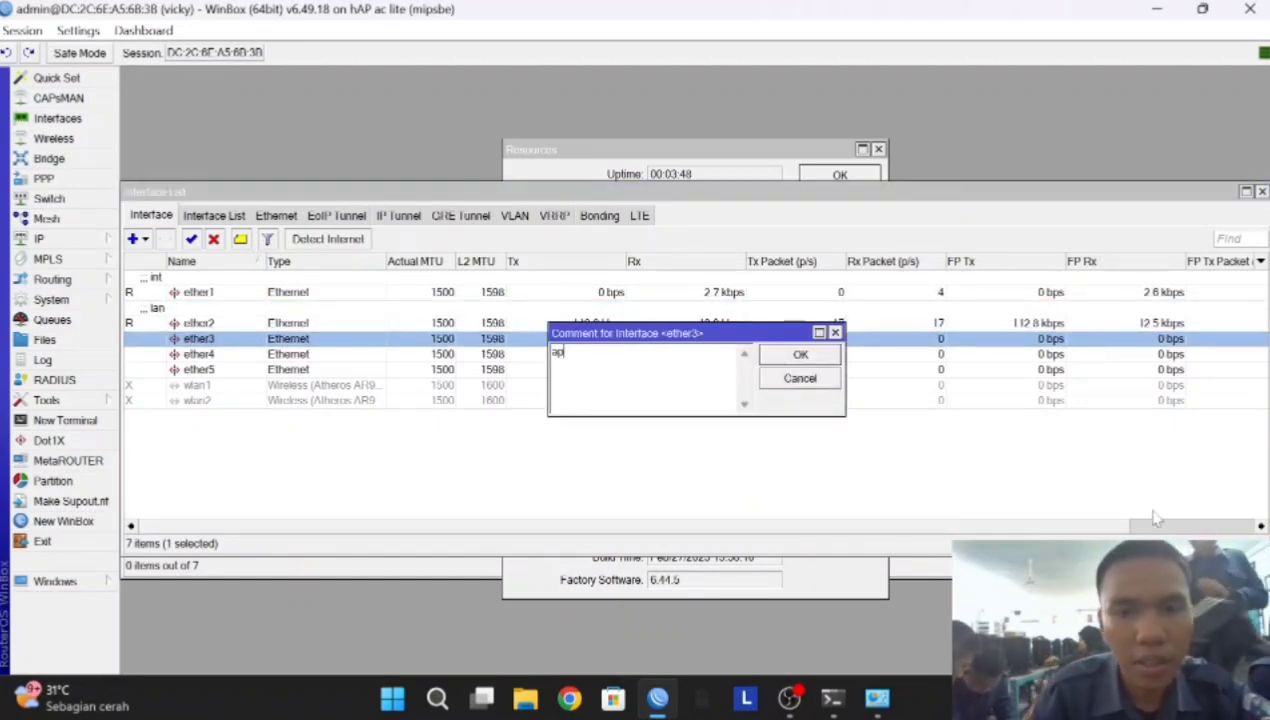
click(780, 358)
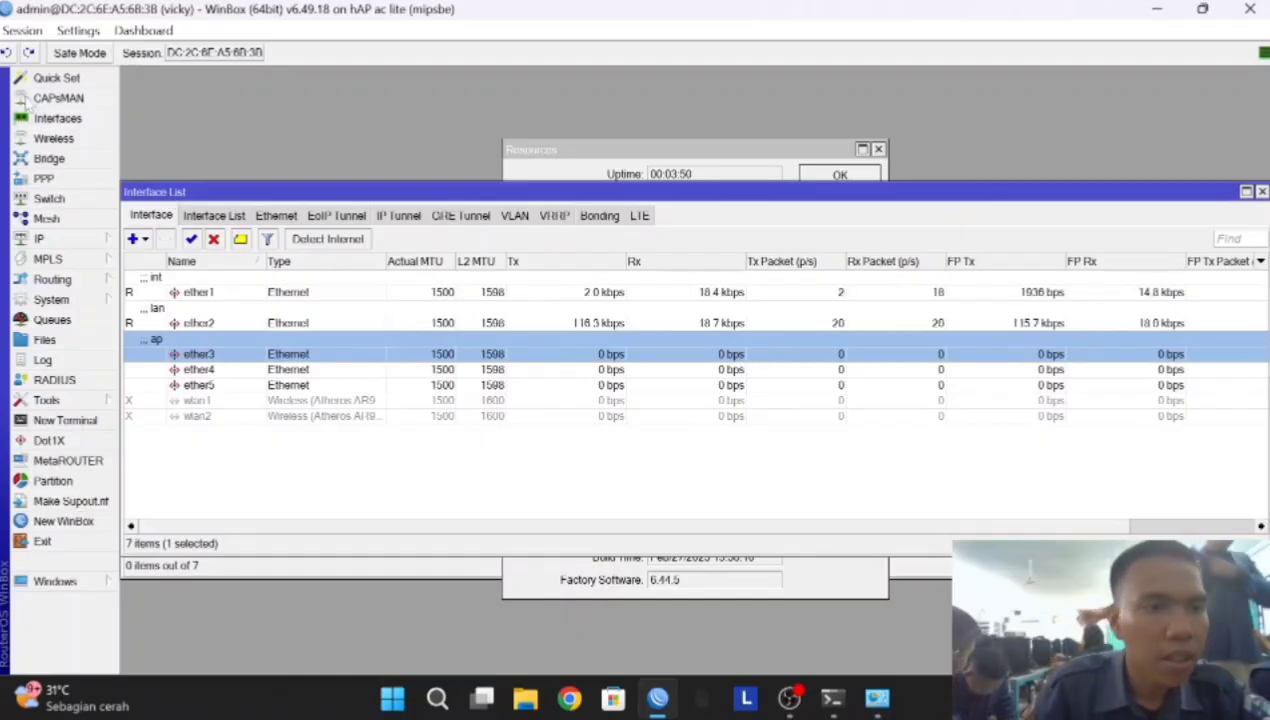
Set the router's DNS server to 8.8.8.8
click(40, 240)
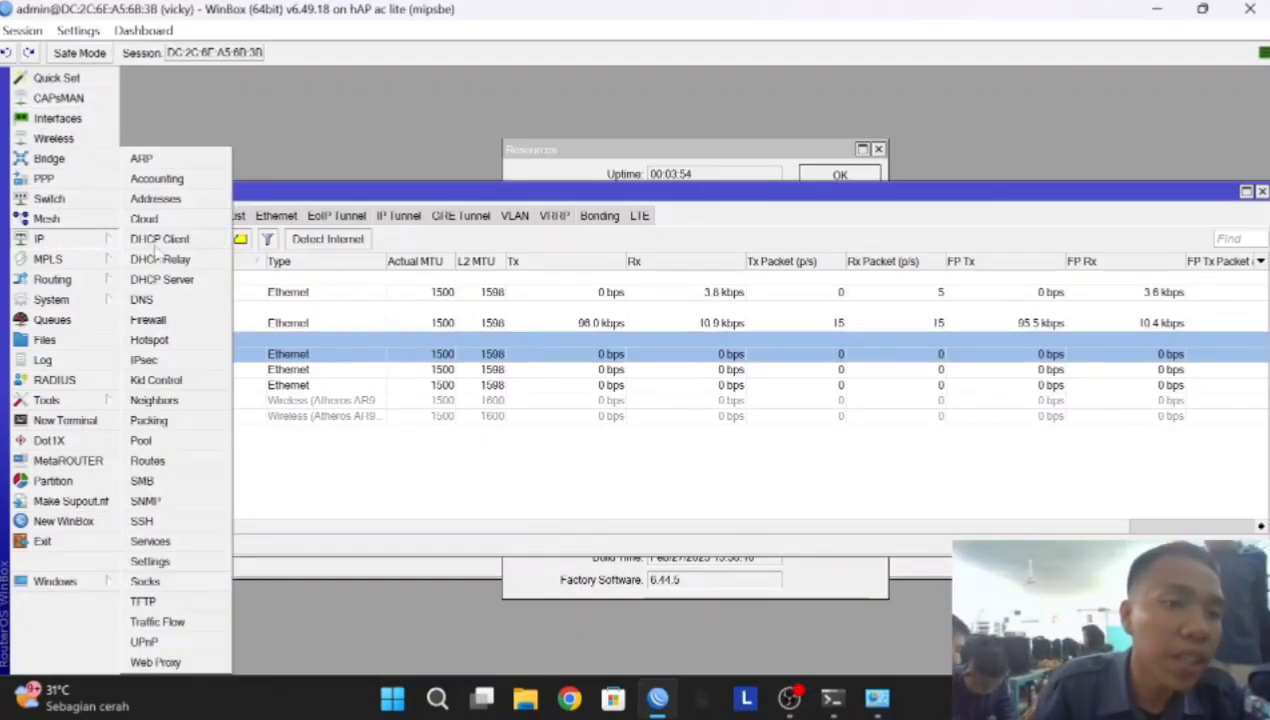
click(142, 300)
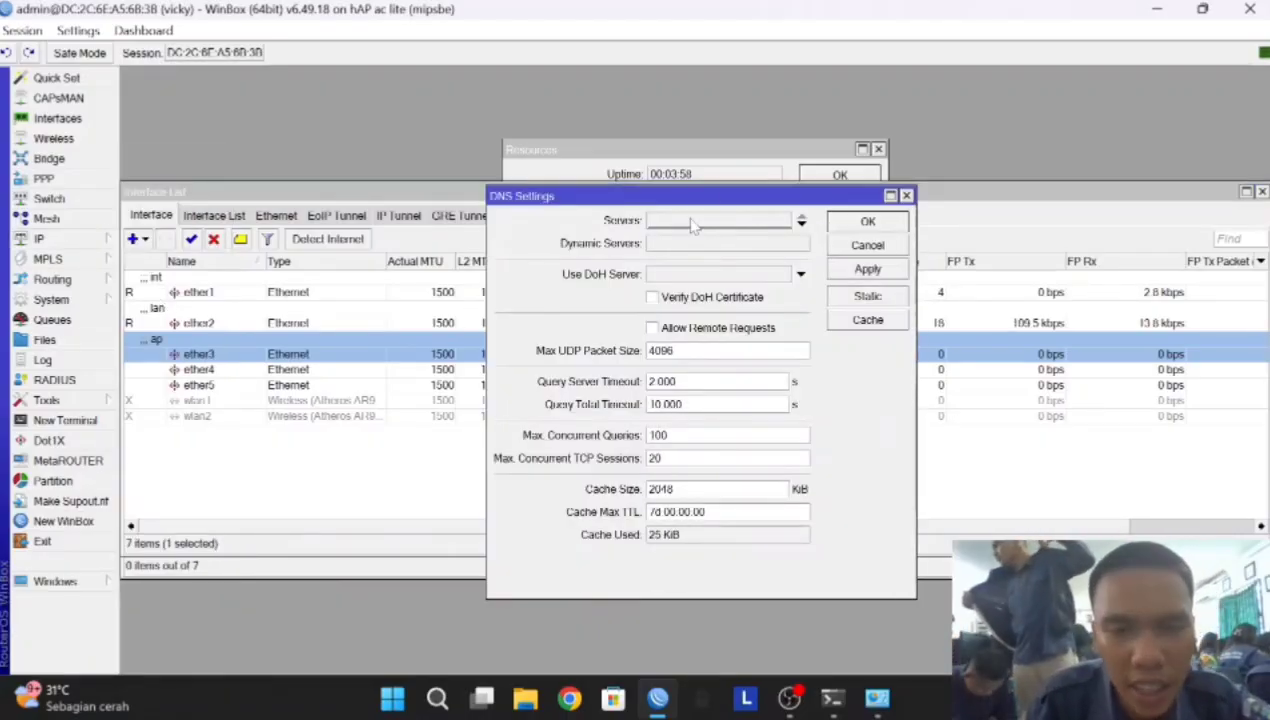
click(801, 224)
key(BackSpace)
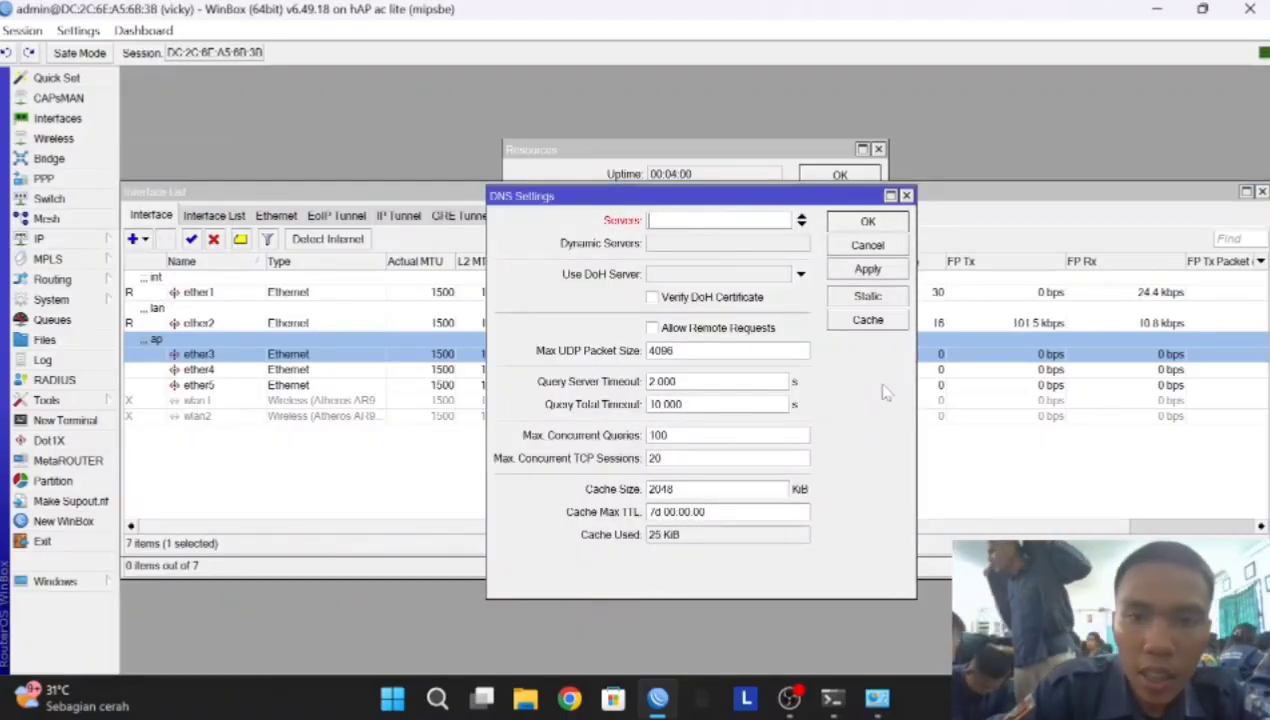
text(8.8.8.8)
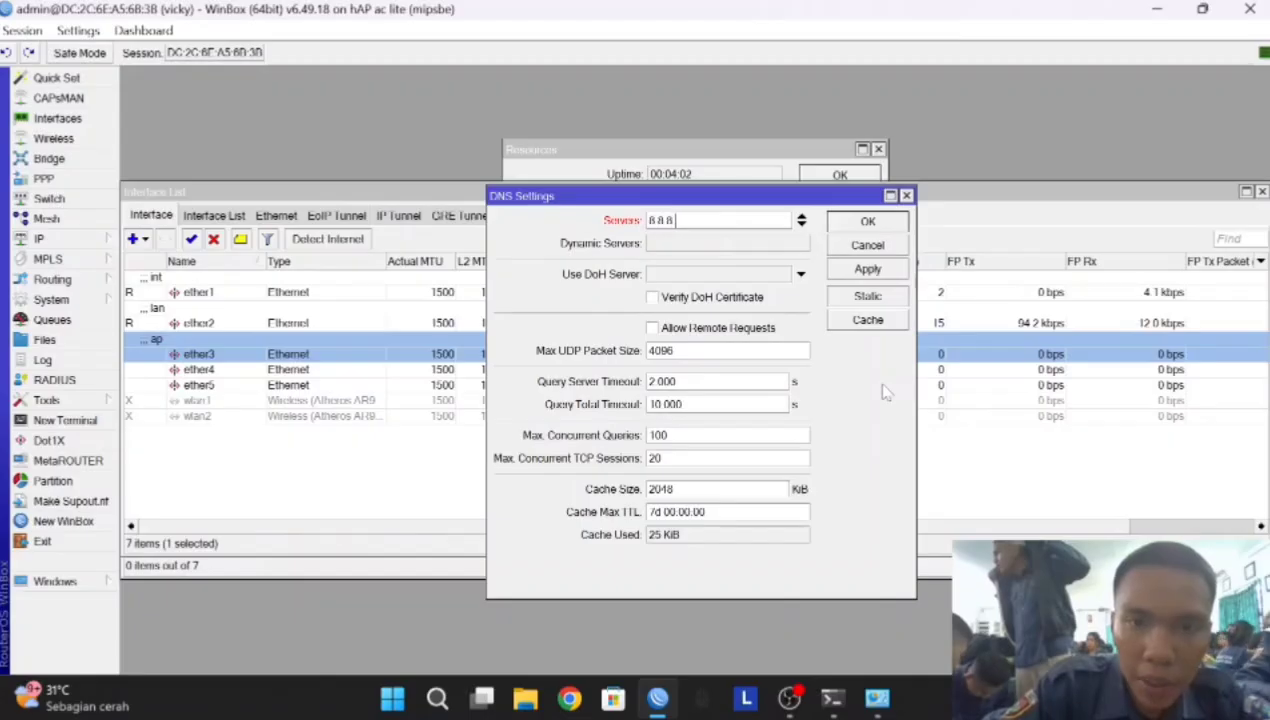
click(884, 271)
click(886, 244)
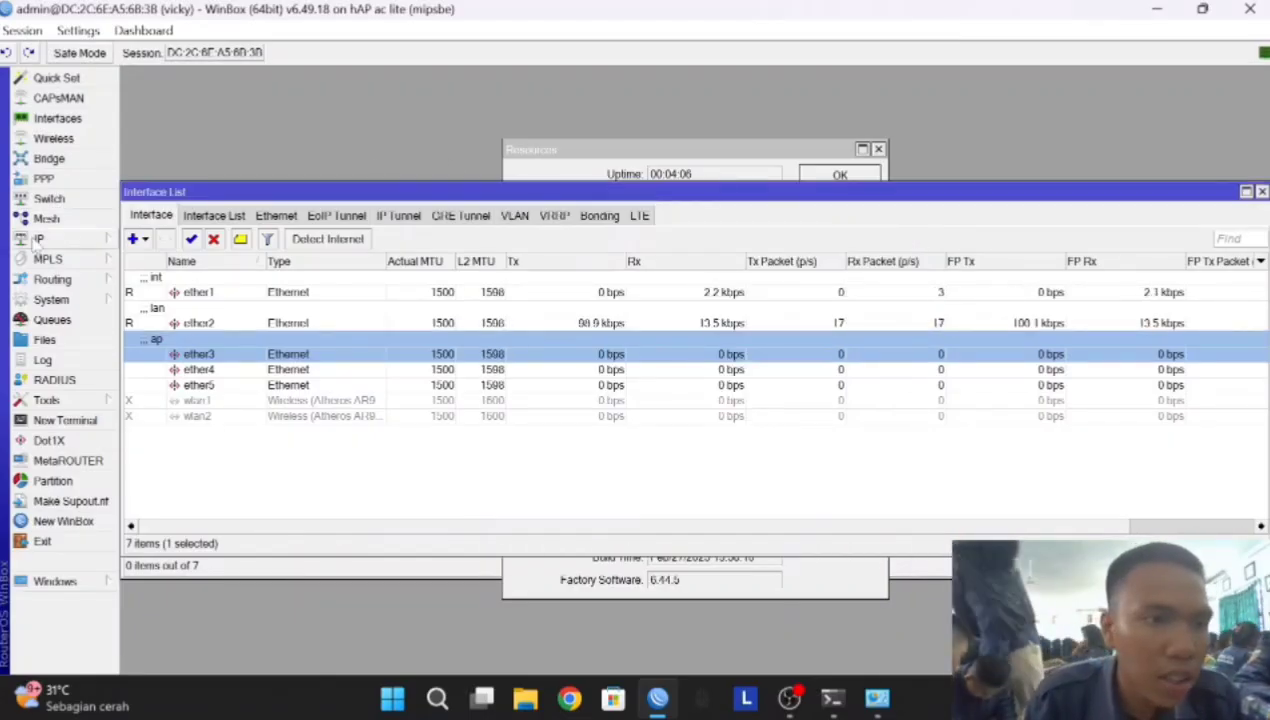
Add a DHCP client on interface ether1
click(60, 238)
click(156, 239)
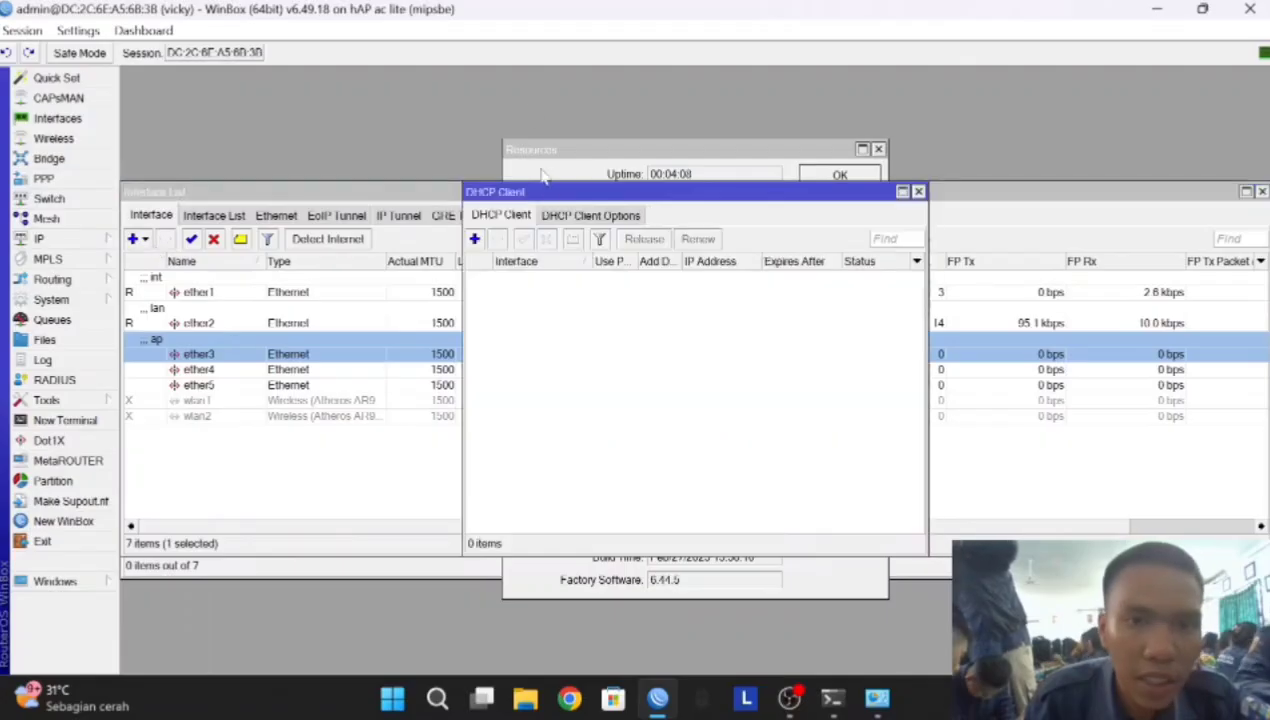
click(475, 239)
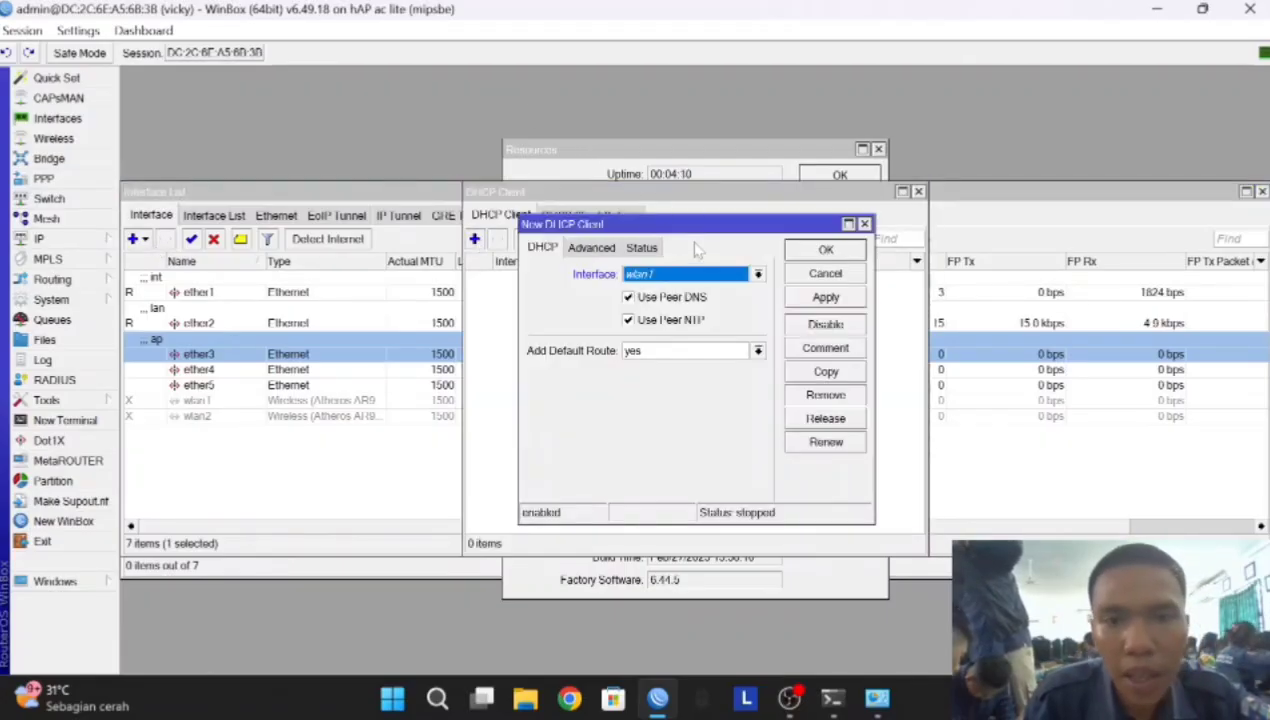
click(688, 278)
click(667, 290)
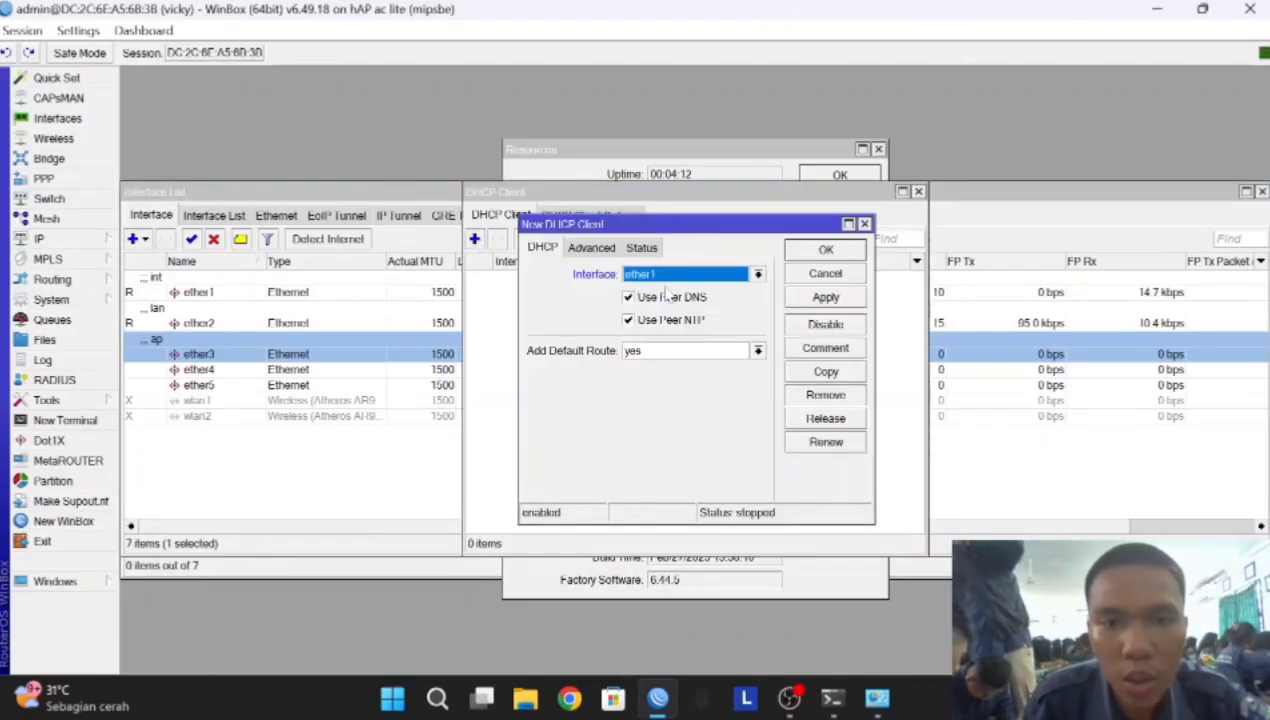
click(824, 297)
click(825, 250)
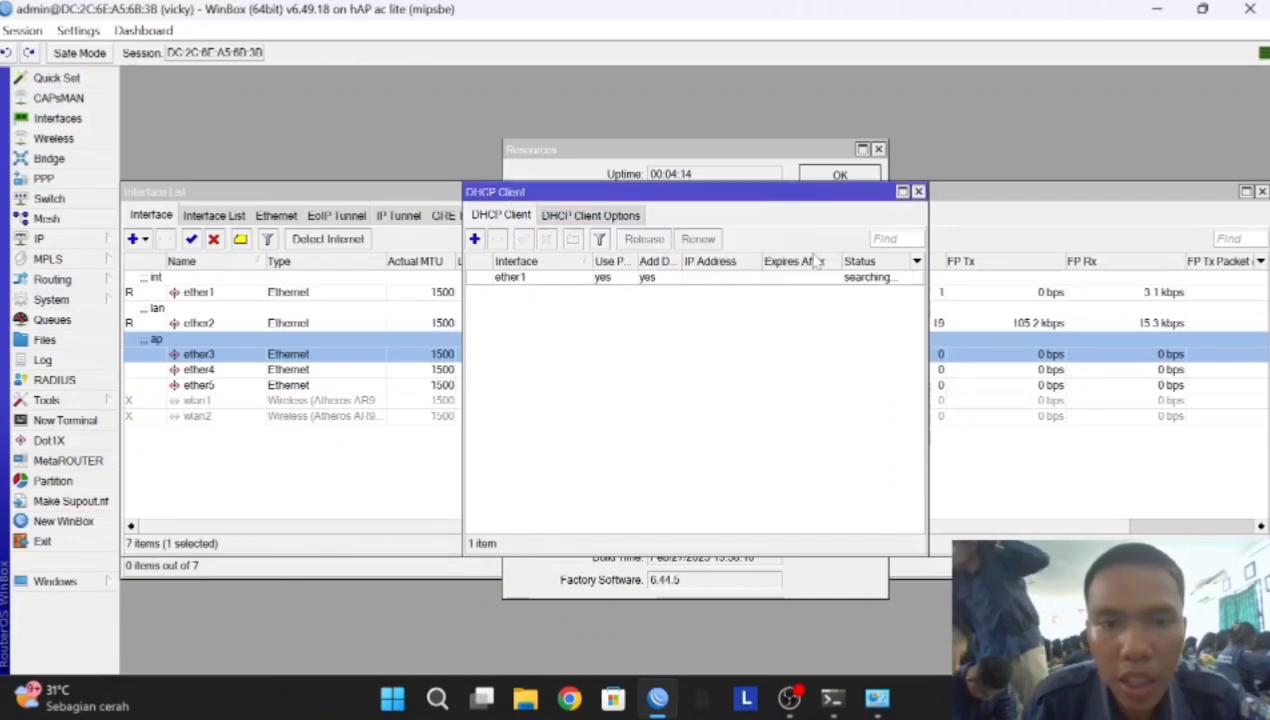
click(40, 239)
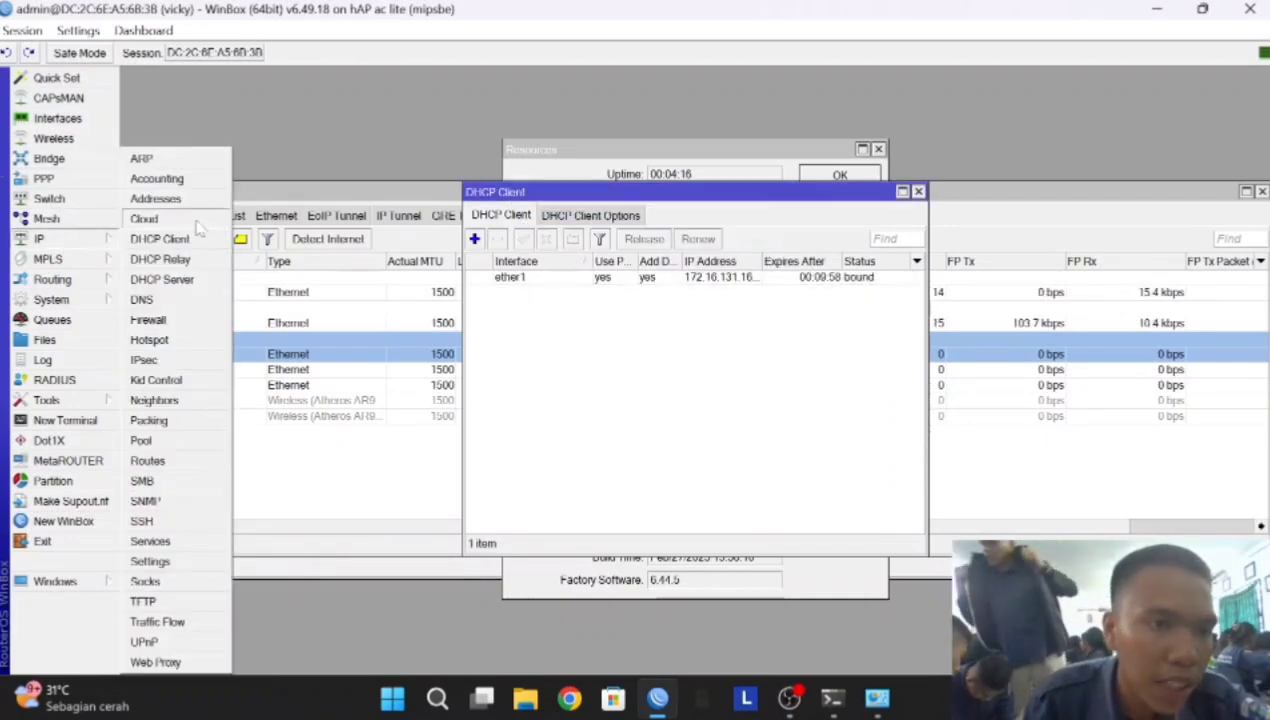
Add IP address 192.168.16.1/24 on ether2
click(160, 198)
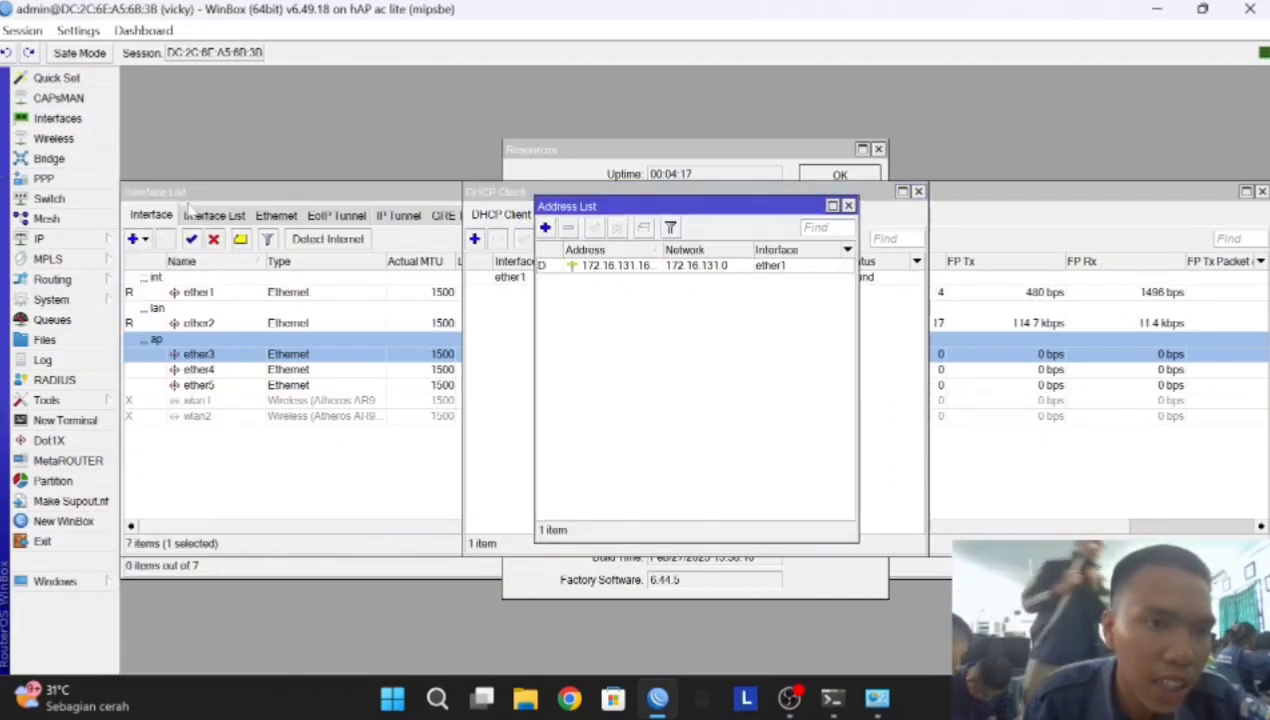
click(546, 228)
click(650, 342)
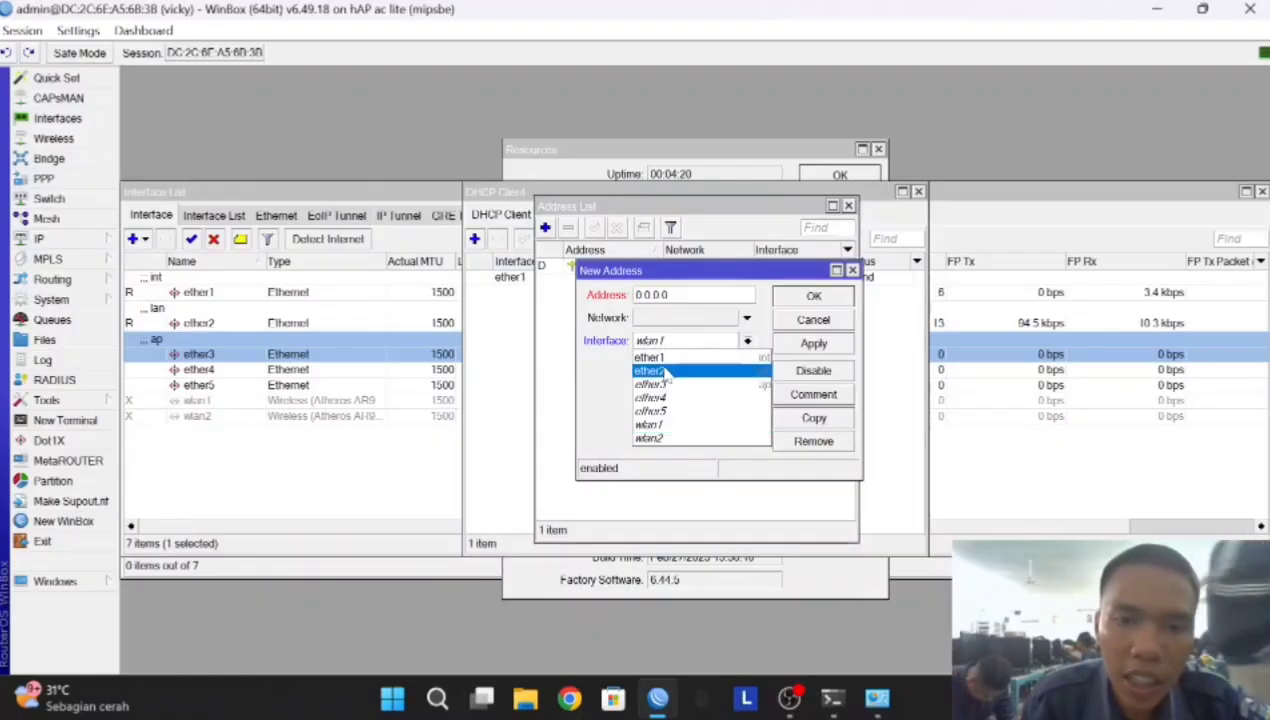
click(667, 366)
click(674, 295)
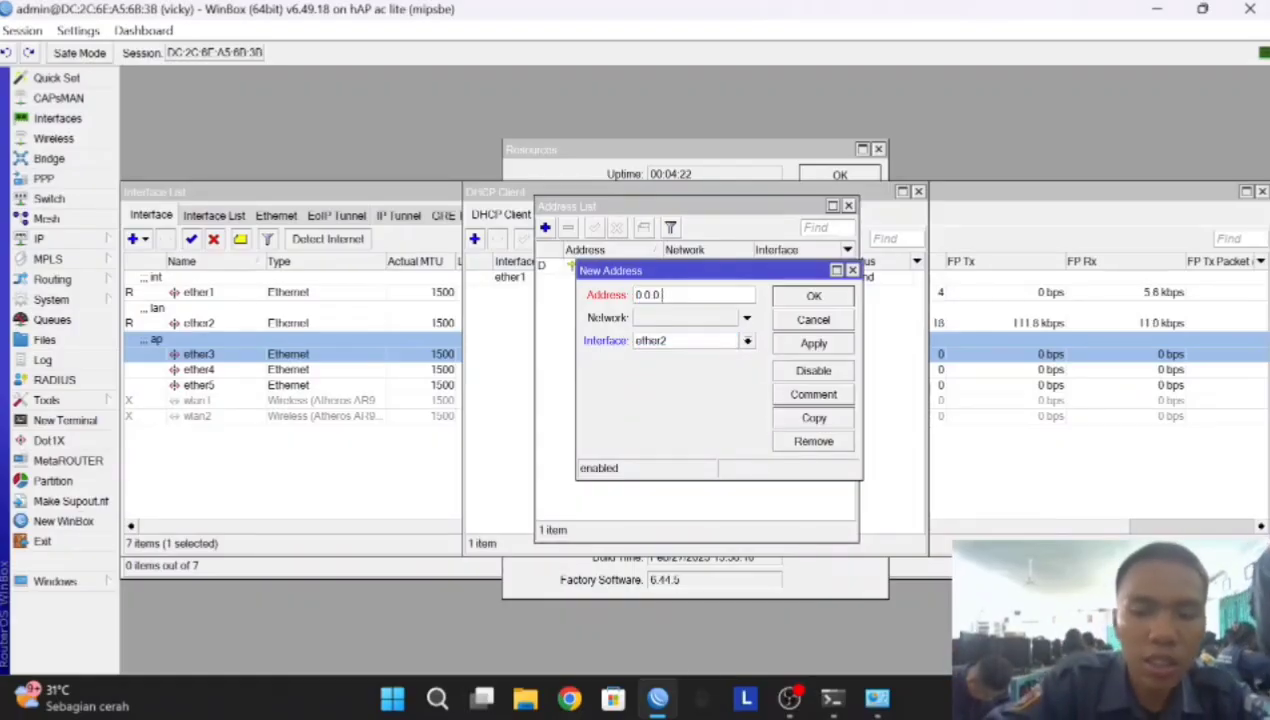
text(192.)
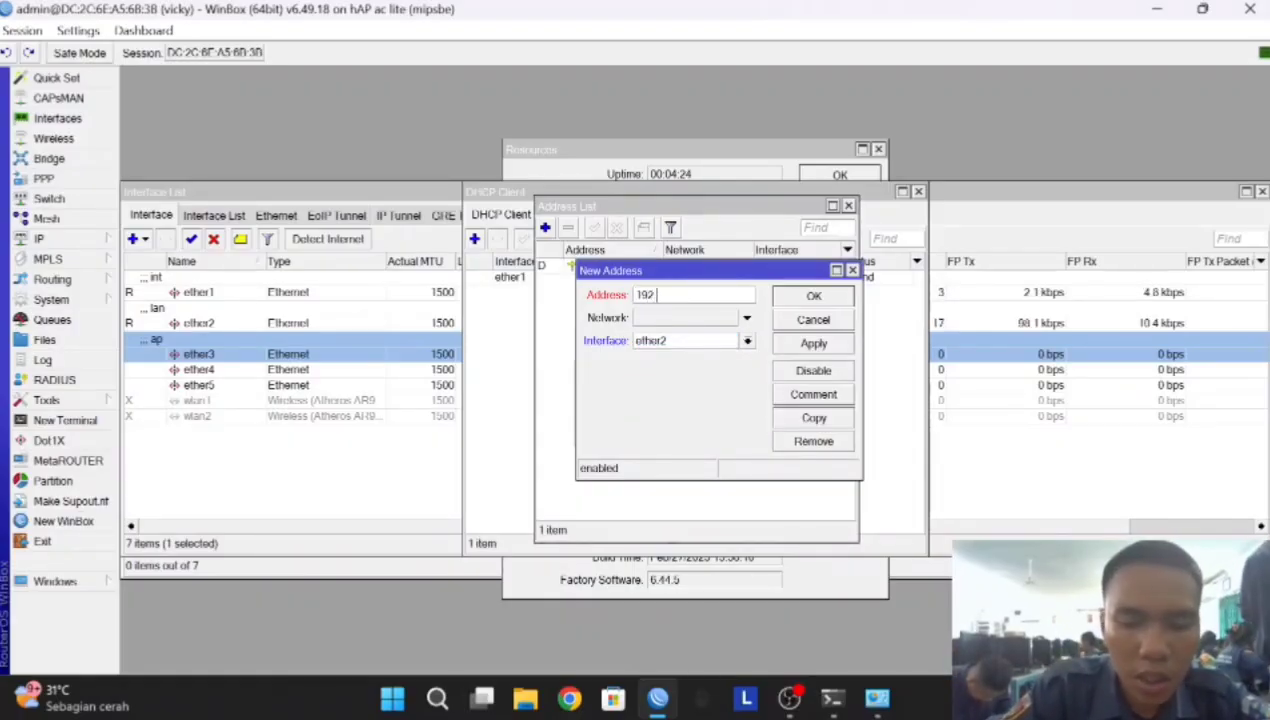
text(168.18.1)
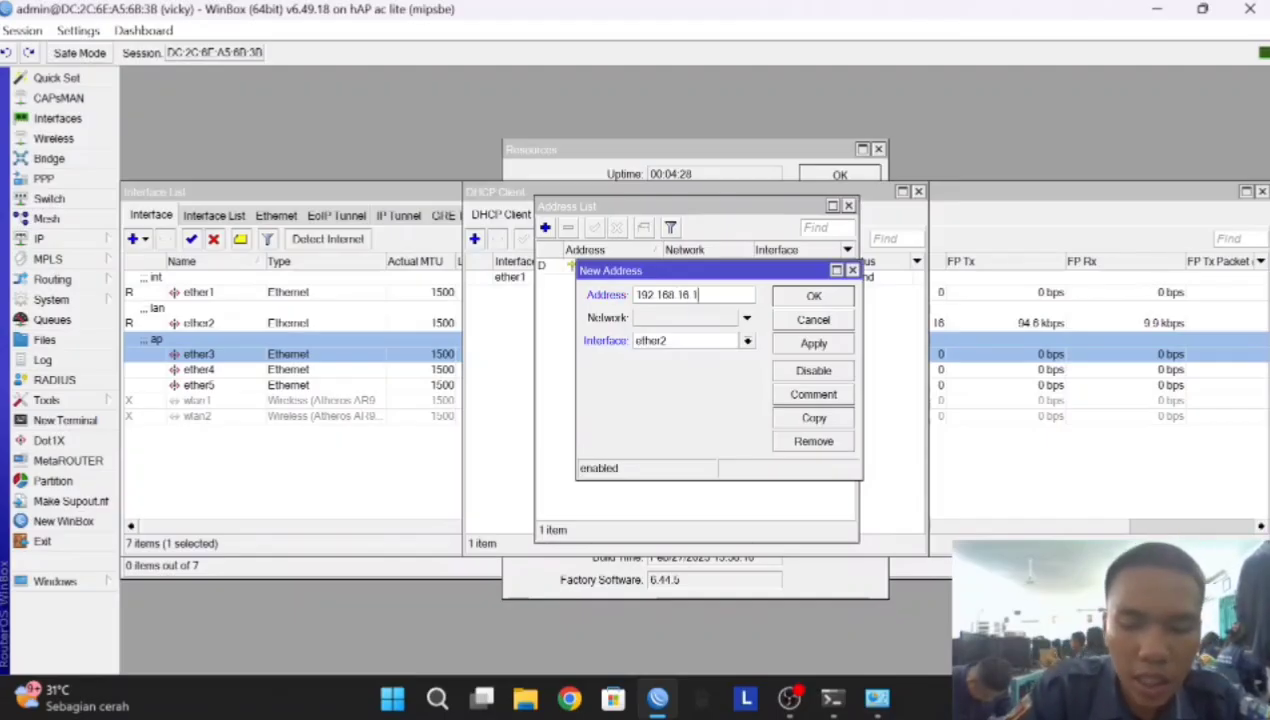
text(/24)
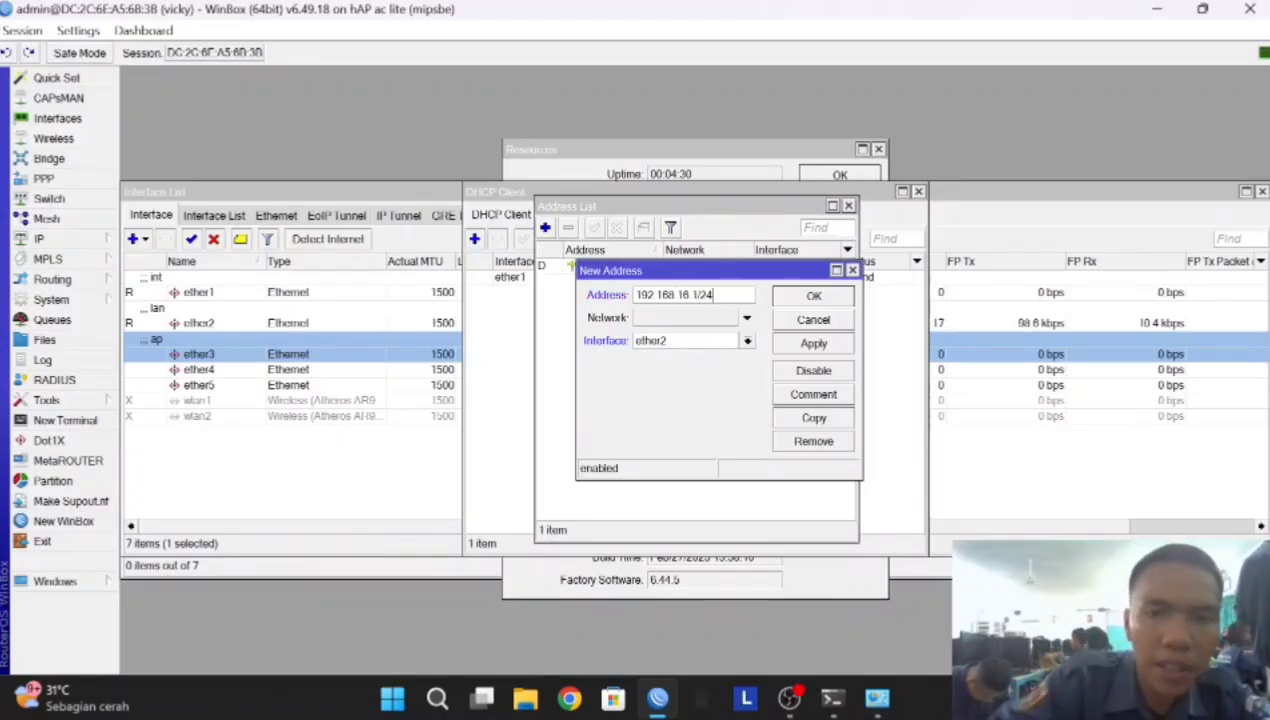
click(813, 343)
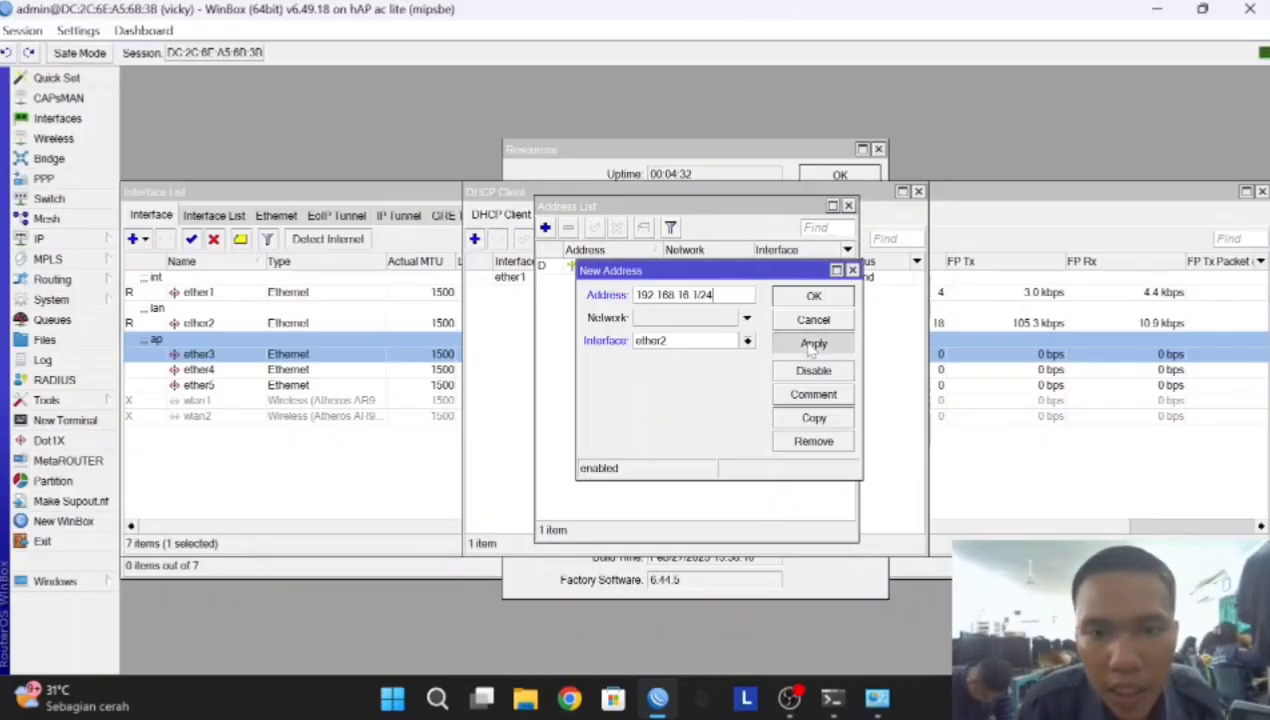
click(813, 296)
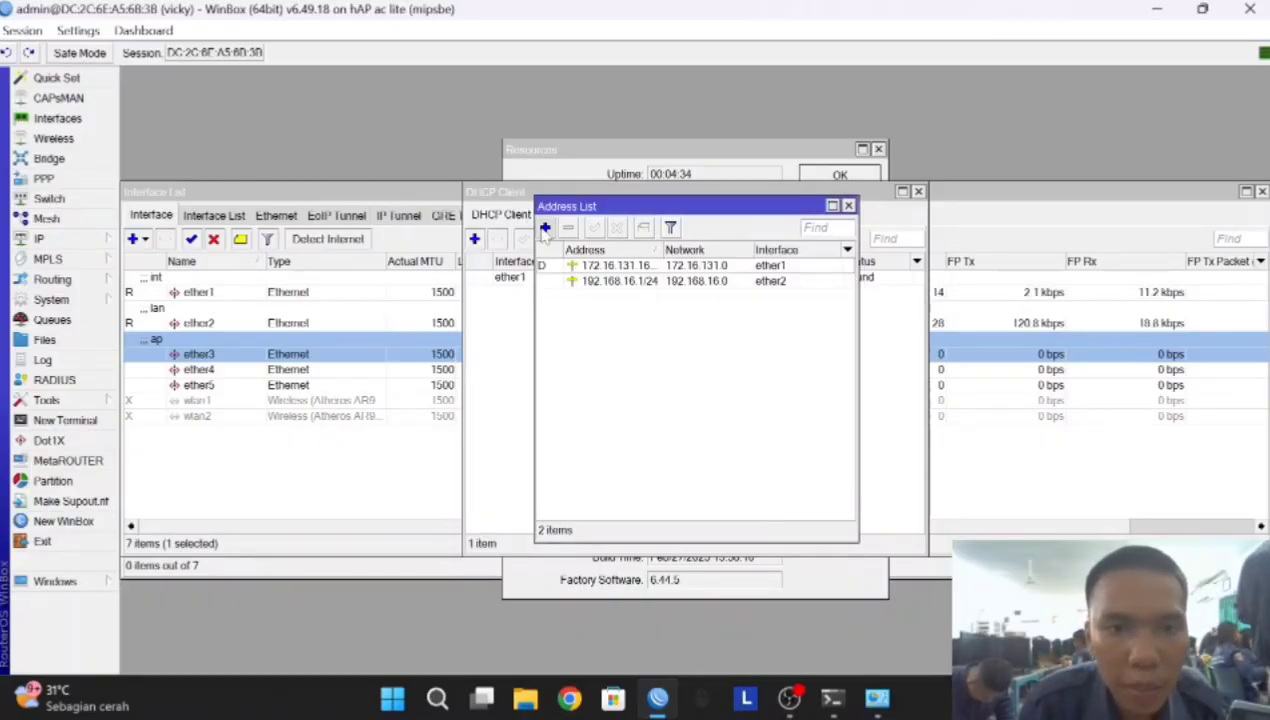
Add IP address 192.168.17.1/24 on ether3
click(545, 228)
click(645, 344)
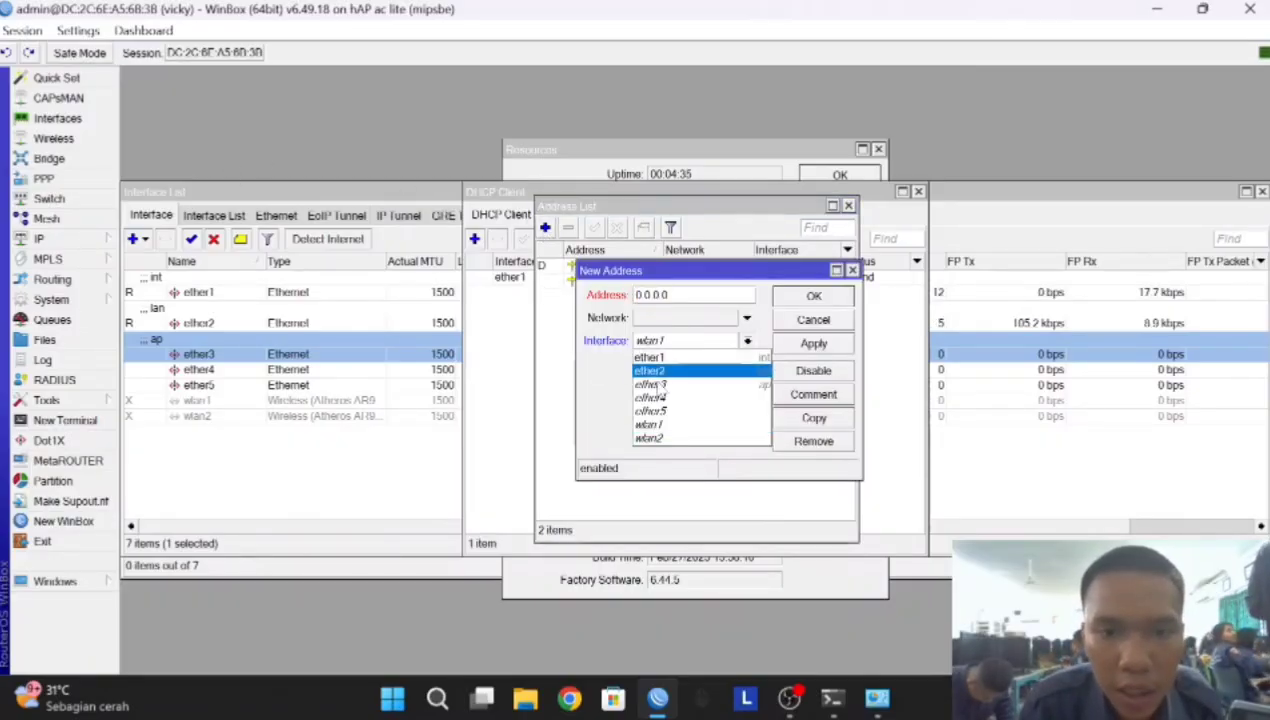
click(658, 390)
click(660, 295)
drag(652, 295, 634, 296)
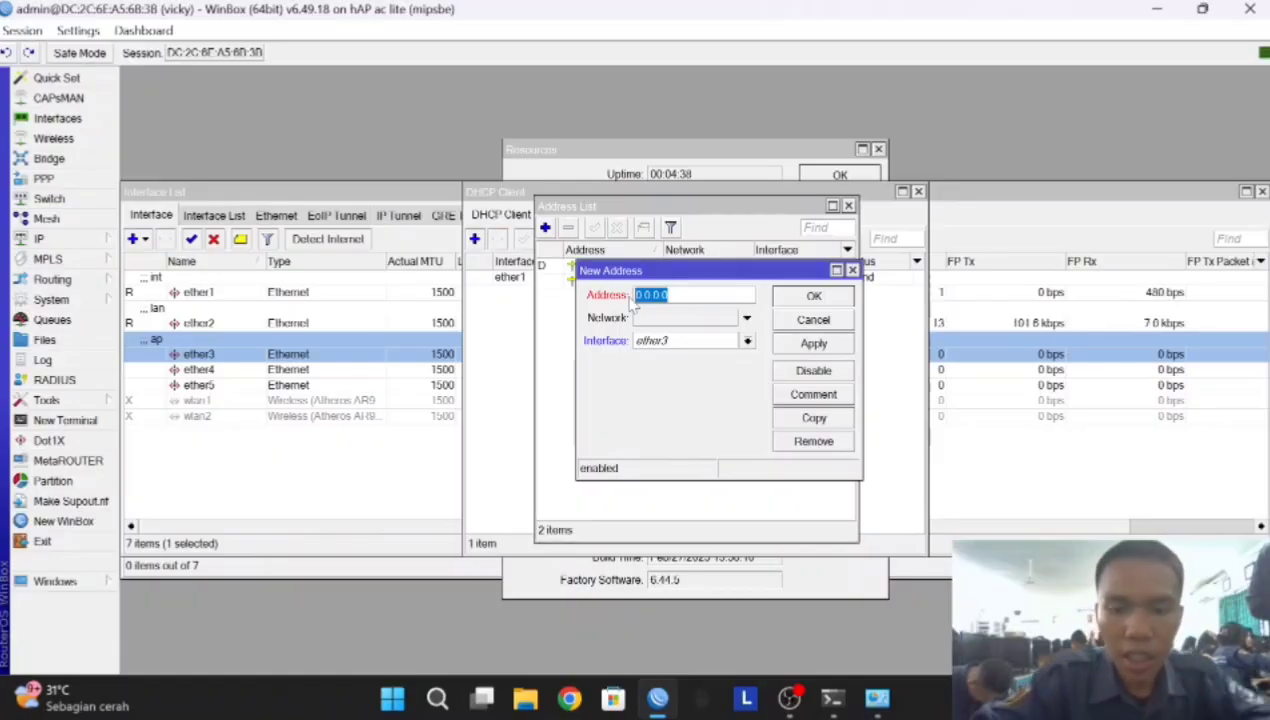
key(BackSpace)
text(192.1)
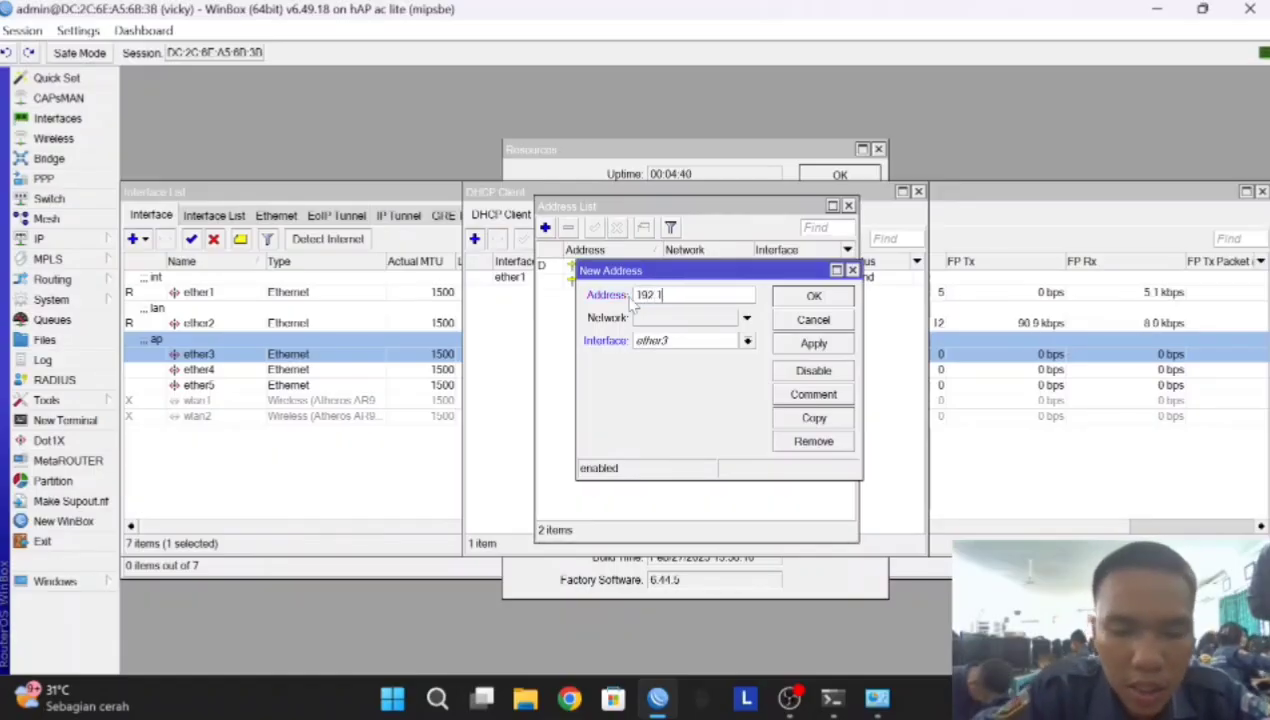
text(68.17)
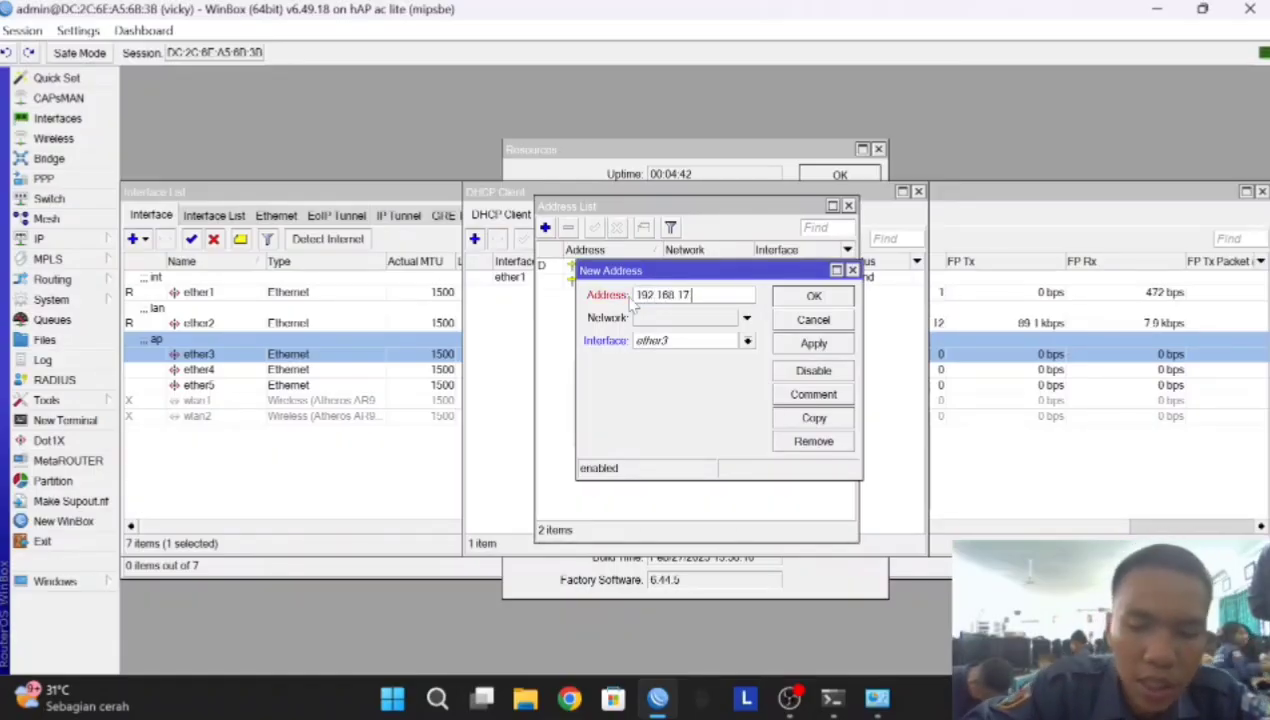
text(.1/24)
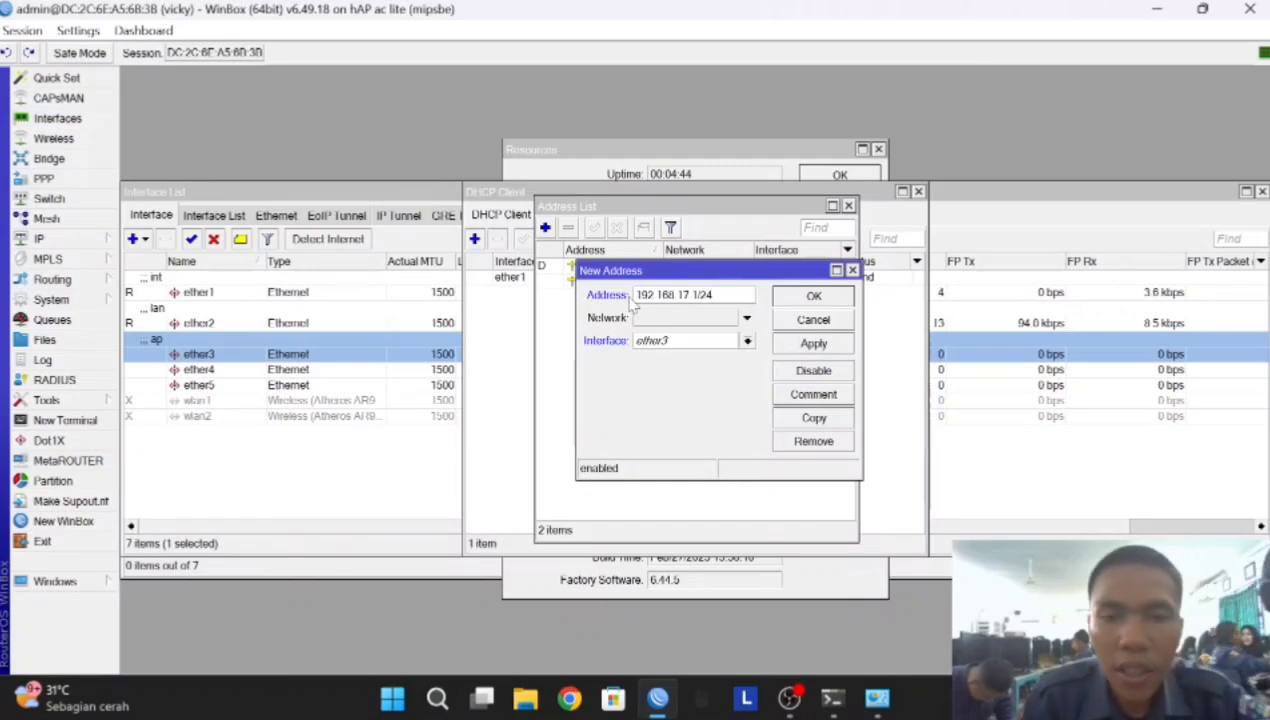
click(815, 348)
click(823, 298)
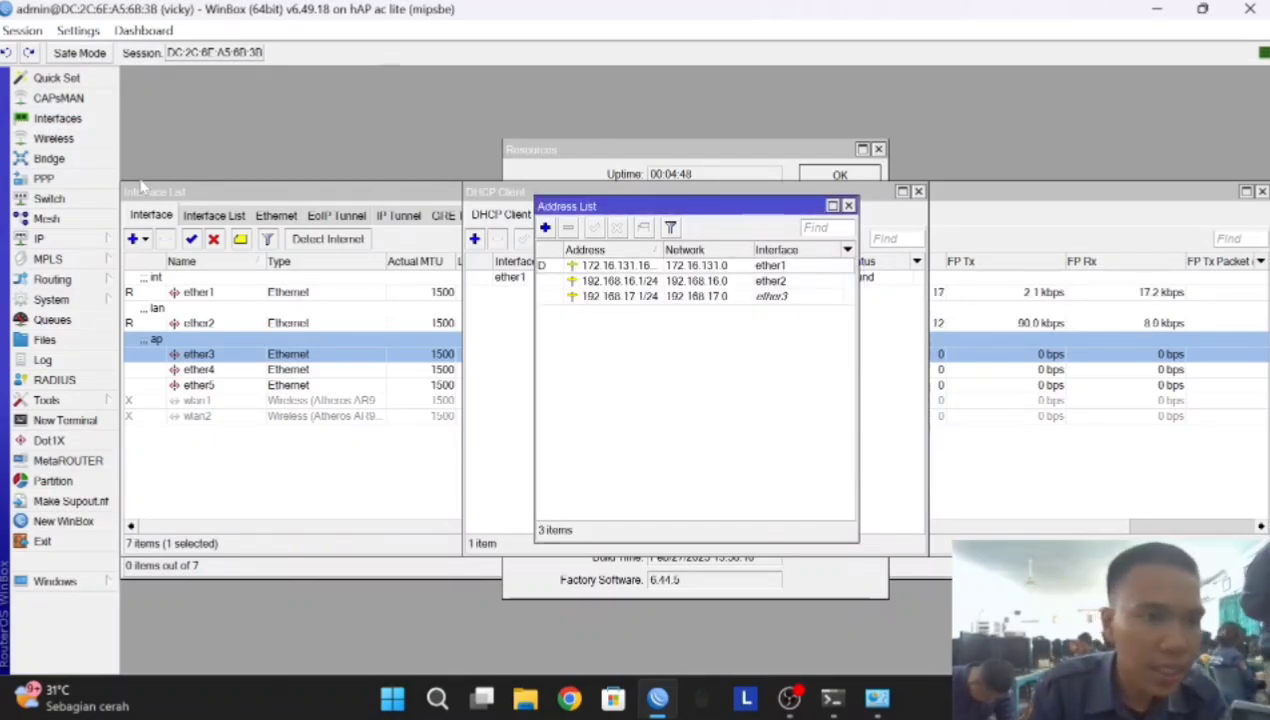
Create a DHCP server on ether2 via DHCP Setup with default values
click(60, 238)
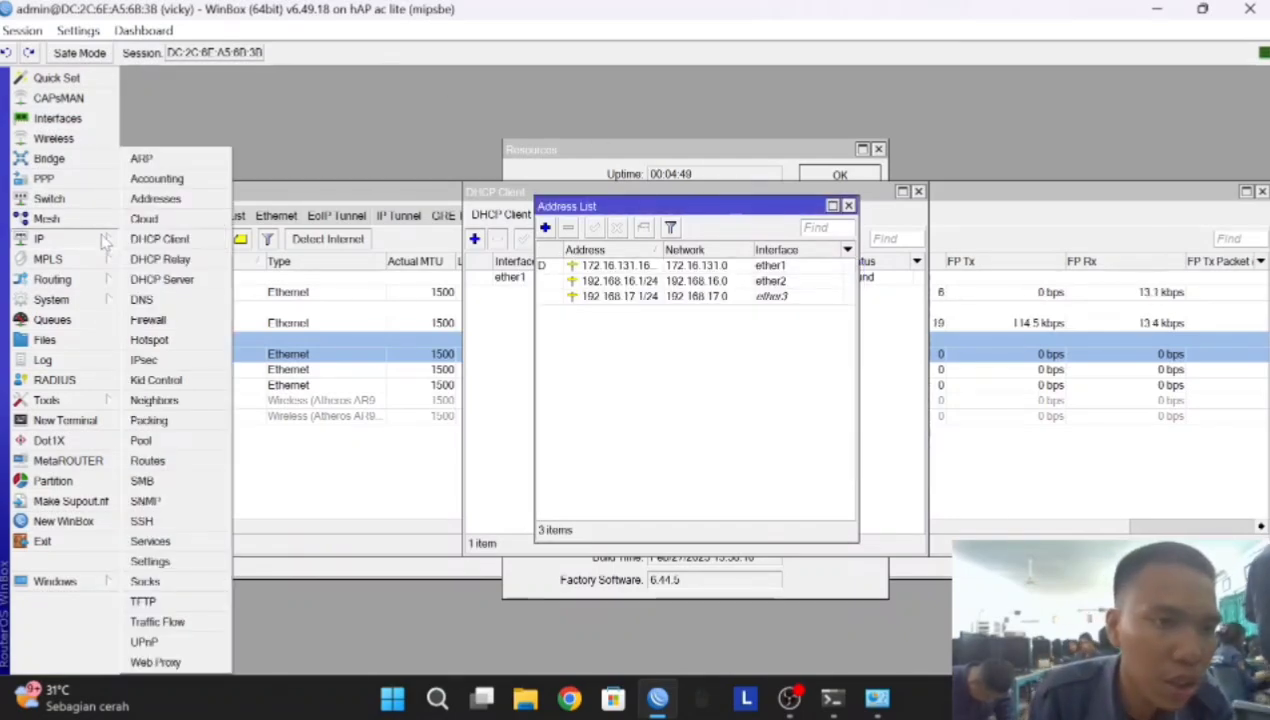
click(162, 279)
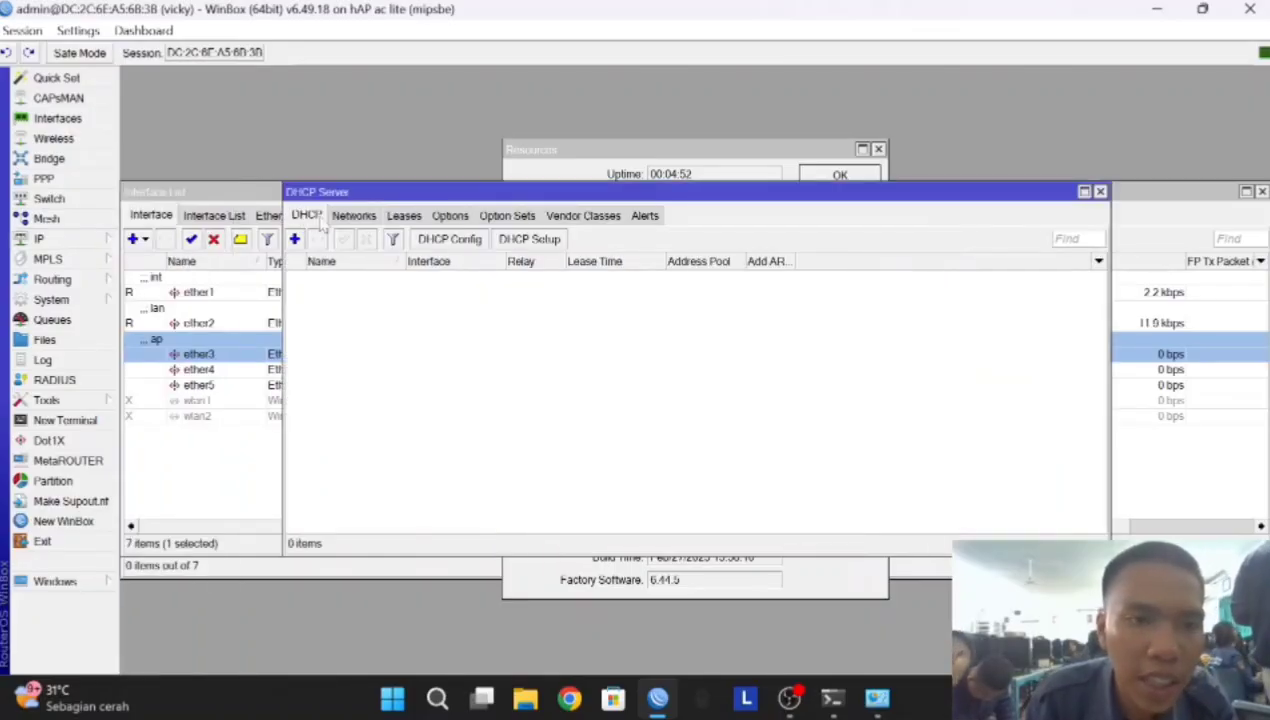
click(530, 240)
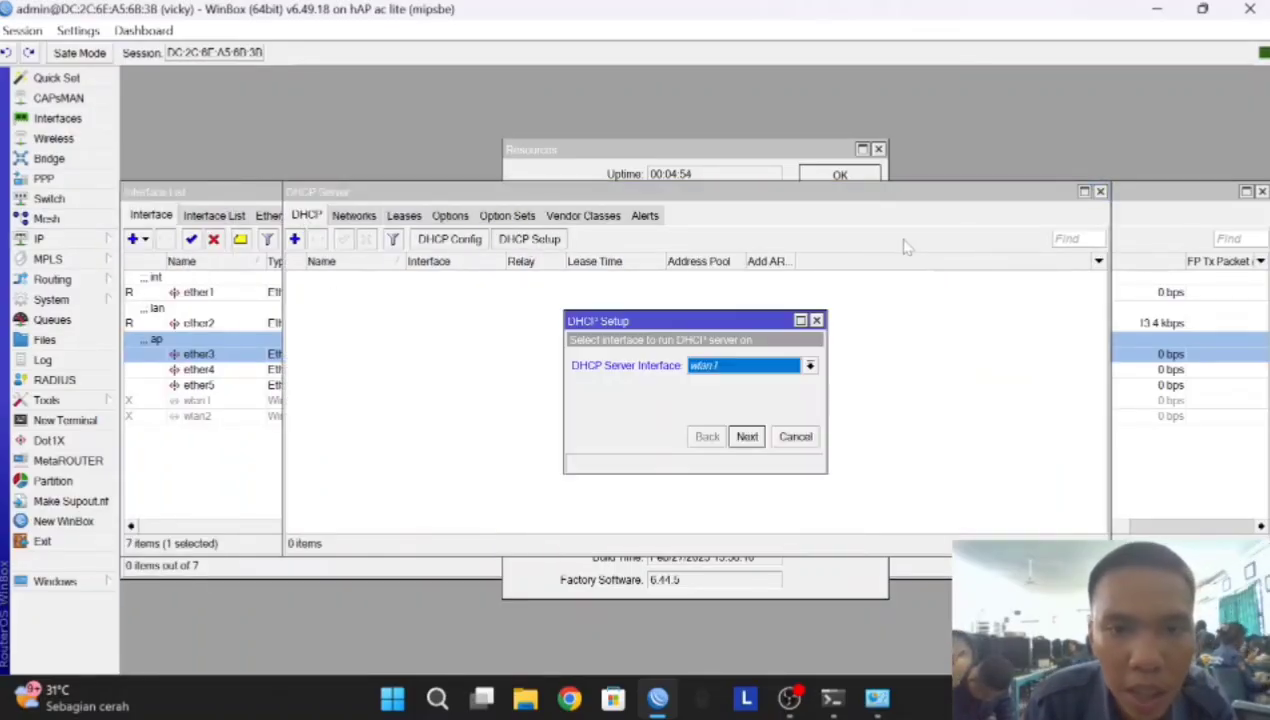
click(711, 368)
click(720, 392)
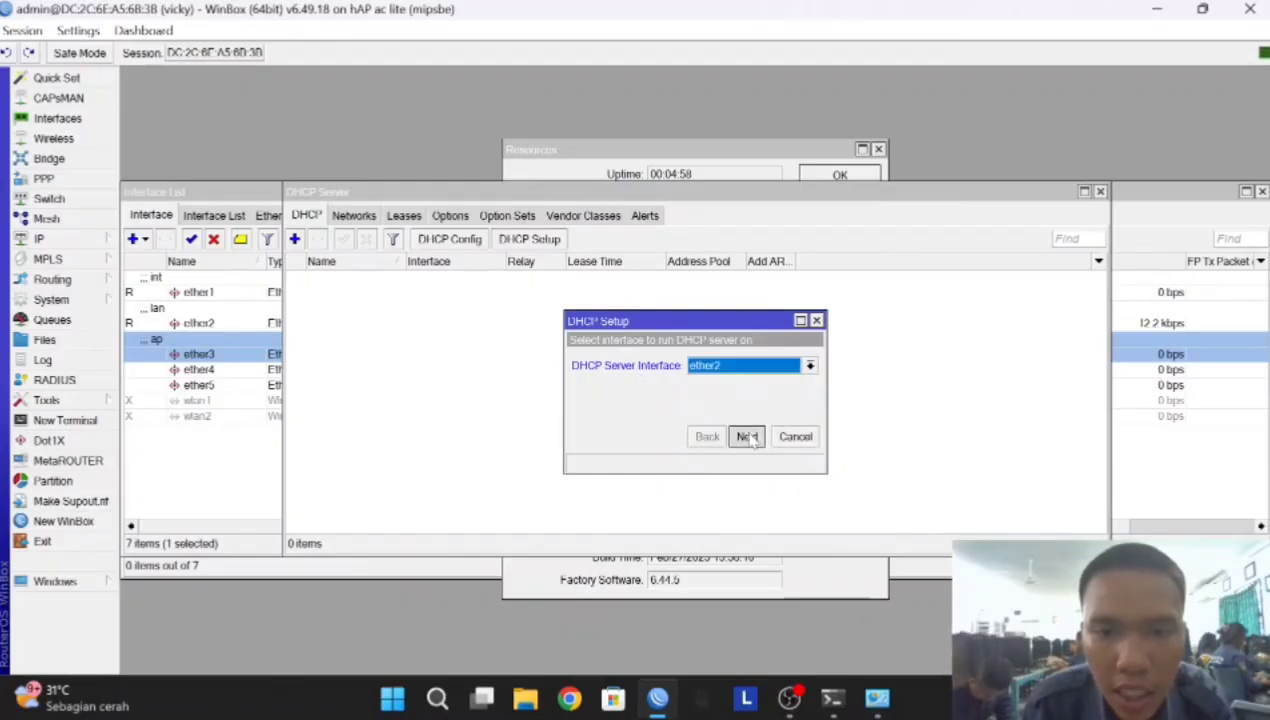
click(746, 437)
click(746, 437)
click(746, 437)
click(746, 437)
click(746, 437)
click(746, 437)
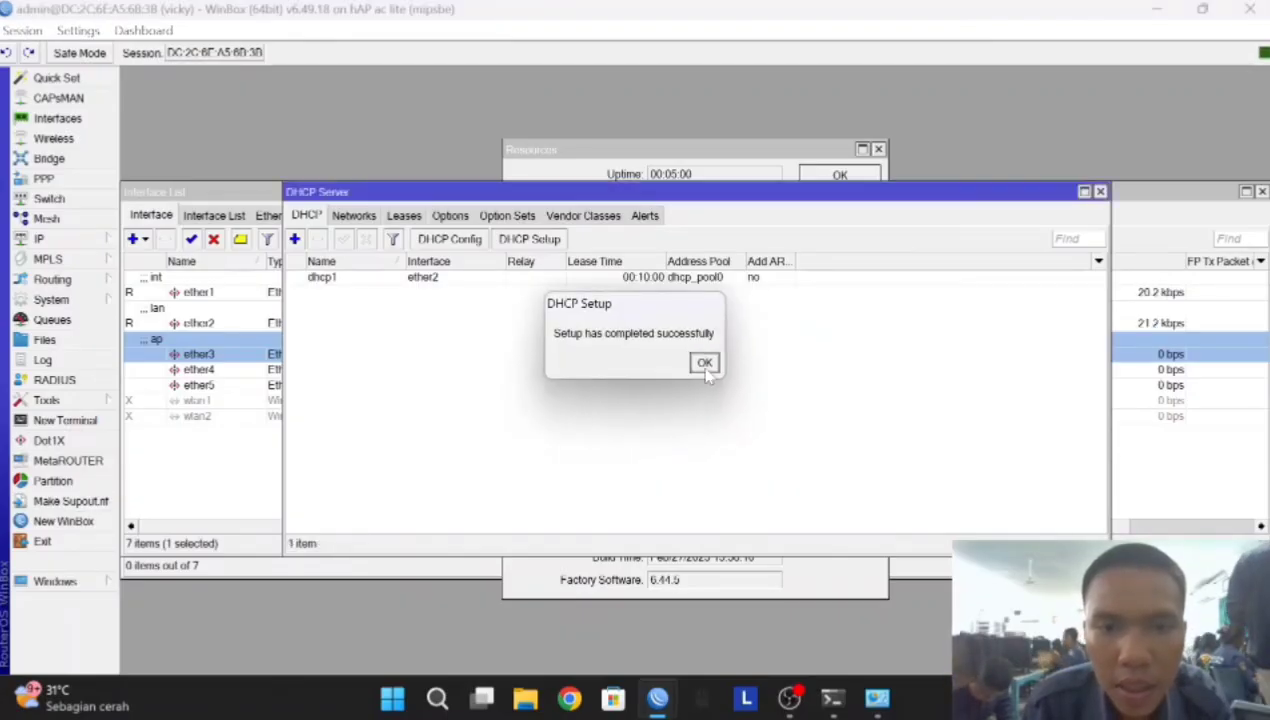
click(706, 364)
Create a second DHCP server on ether3 with the default setup values
click(530, 240)
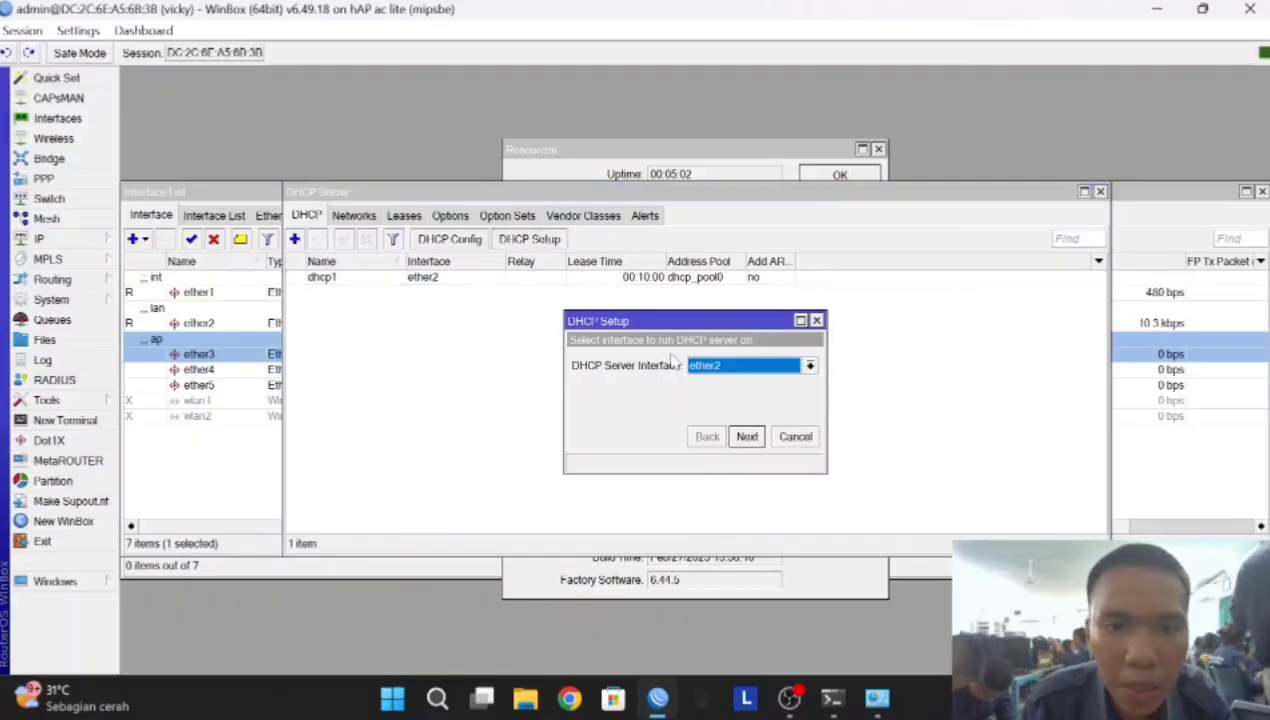
click(698, 366)
click(708, 414)
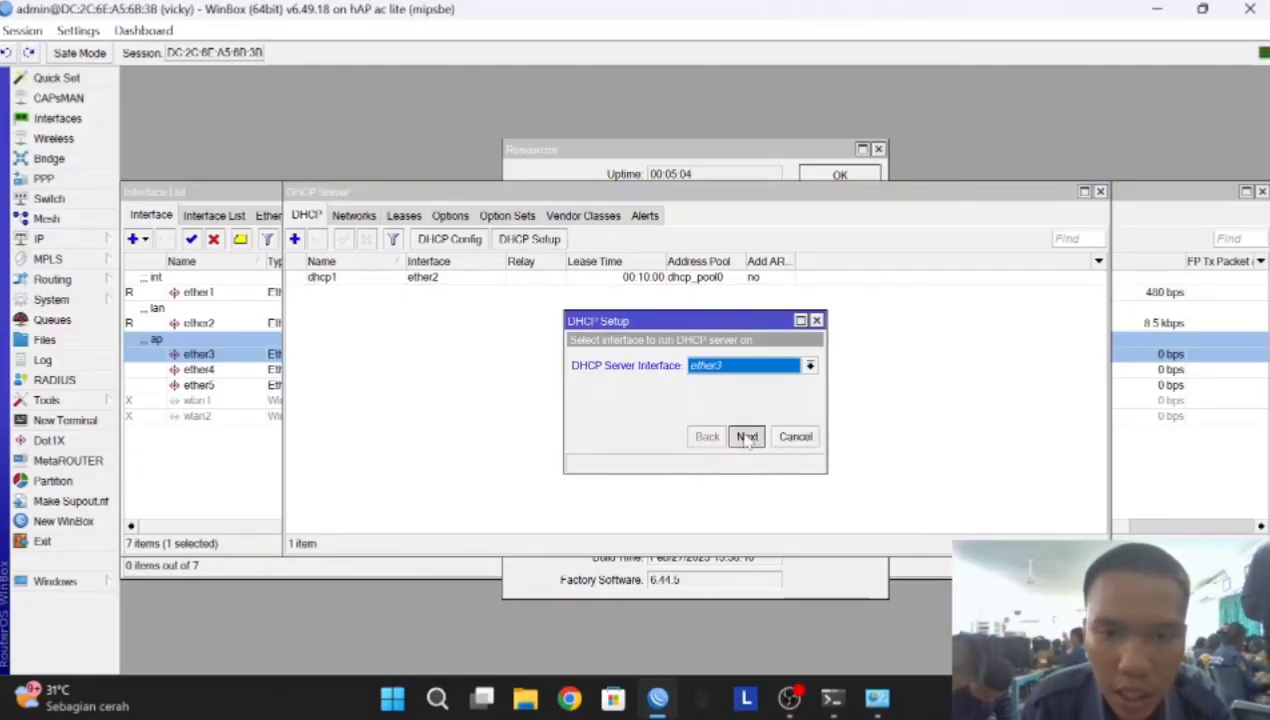
click(746, 437)
click(746, 437)
click(746, 437)
click(746, 437)
click(746, 437)
click(746, 437)
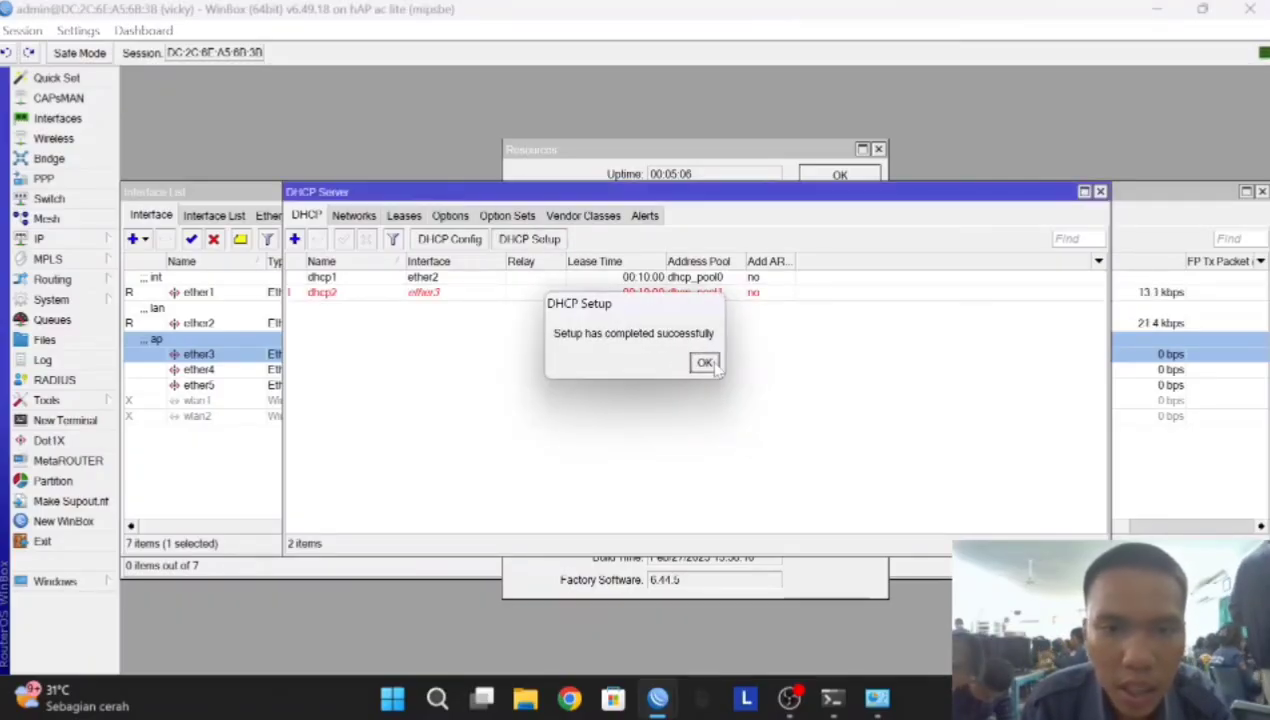
click(706, 364)
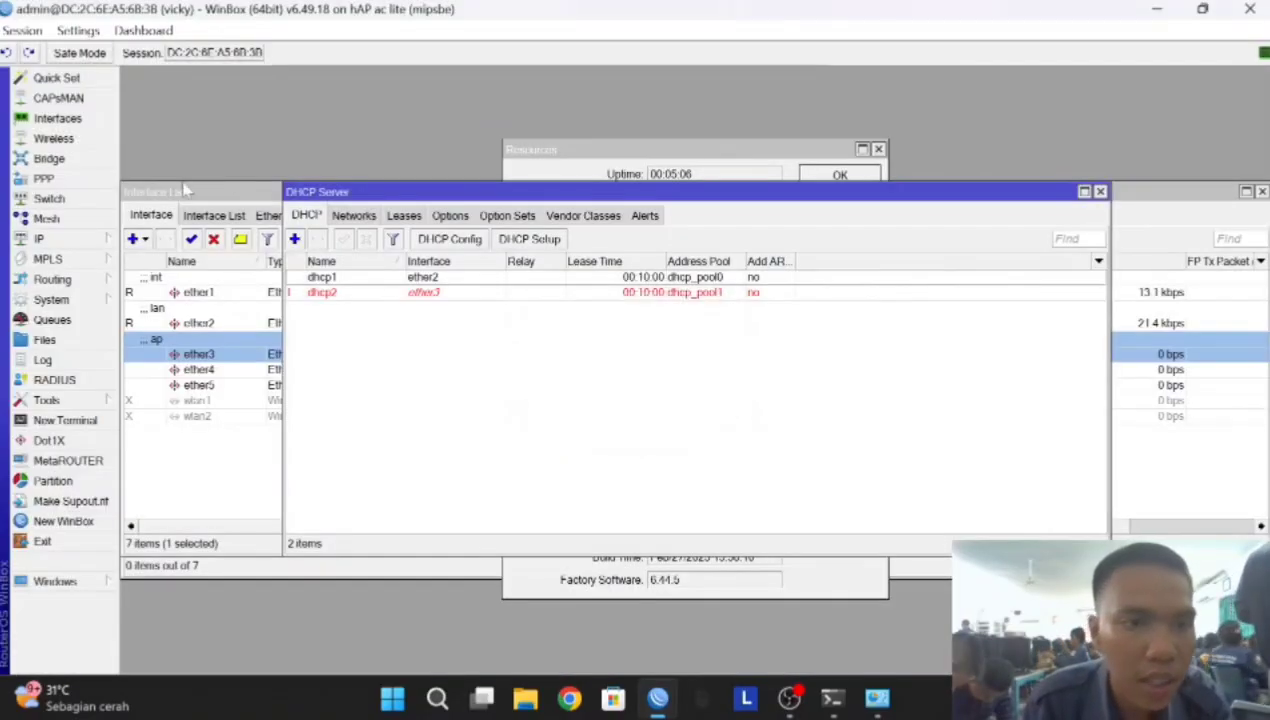
click(103, 240)
click(165, 312)
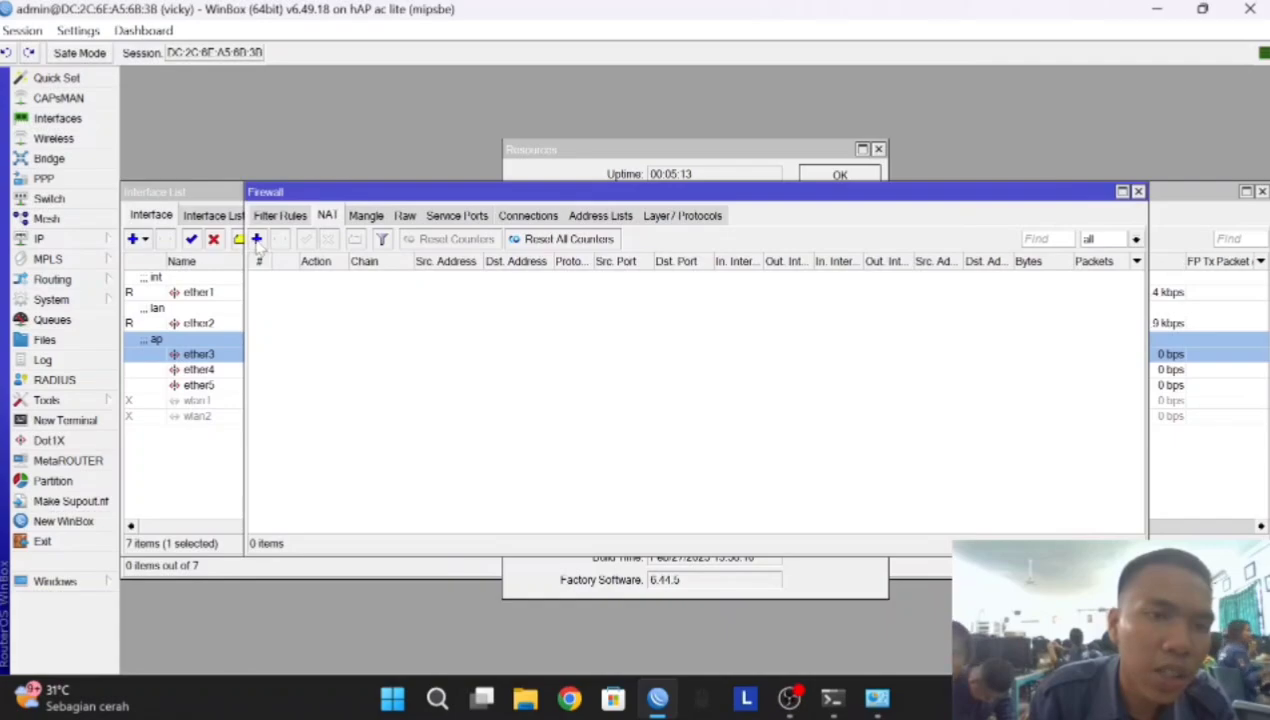
Create a NAT rule with chain srcnat, Out. Interface ether1 and action masquerade
click(256, 239)
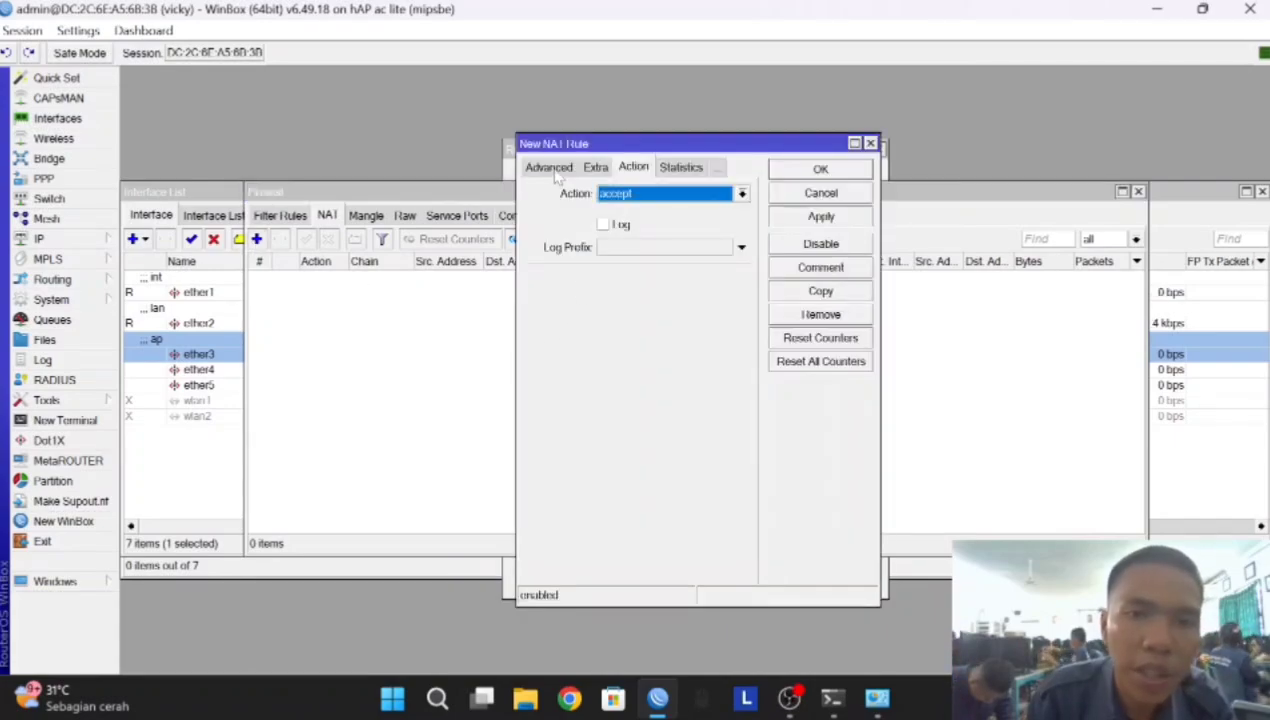
click(556, 170)
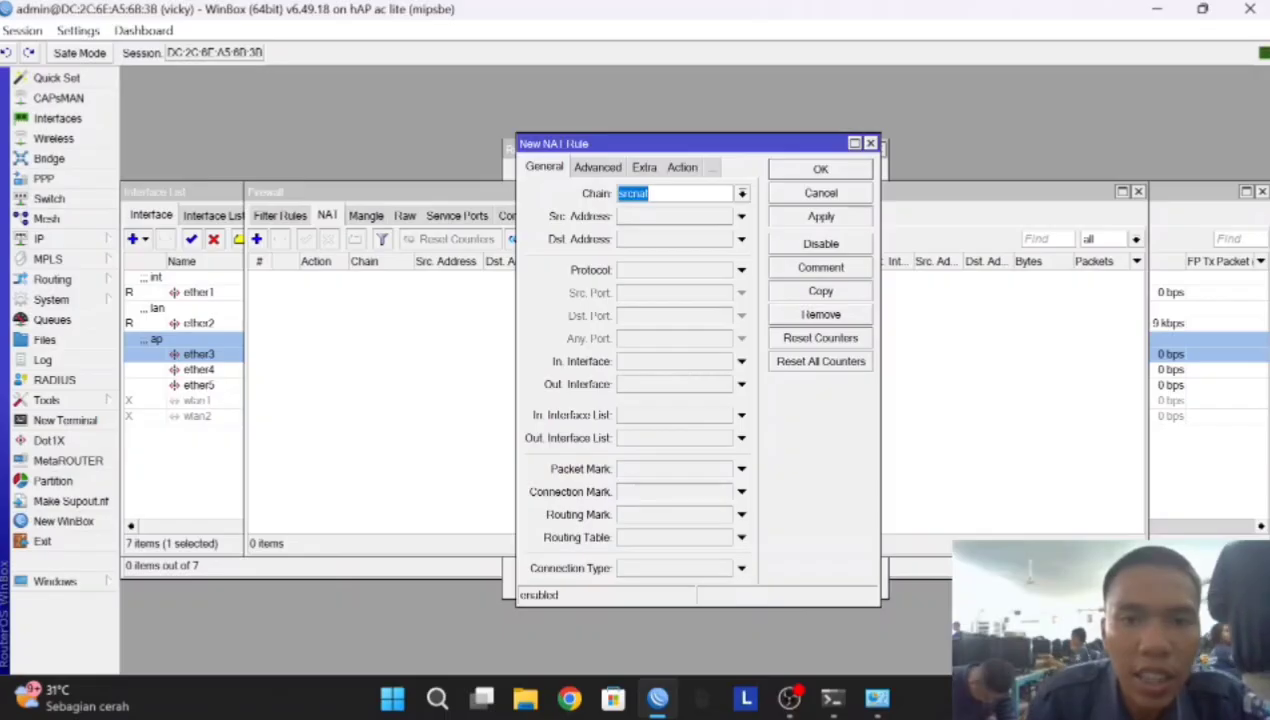
click(630, 388)
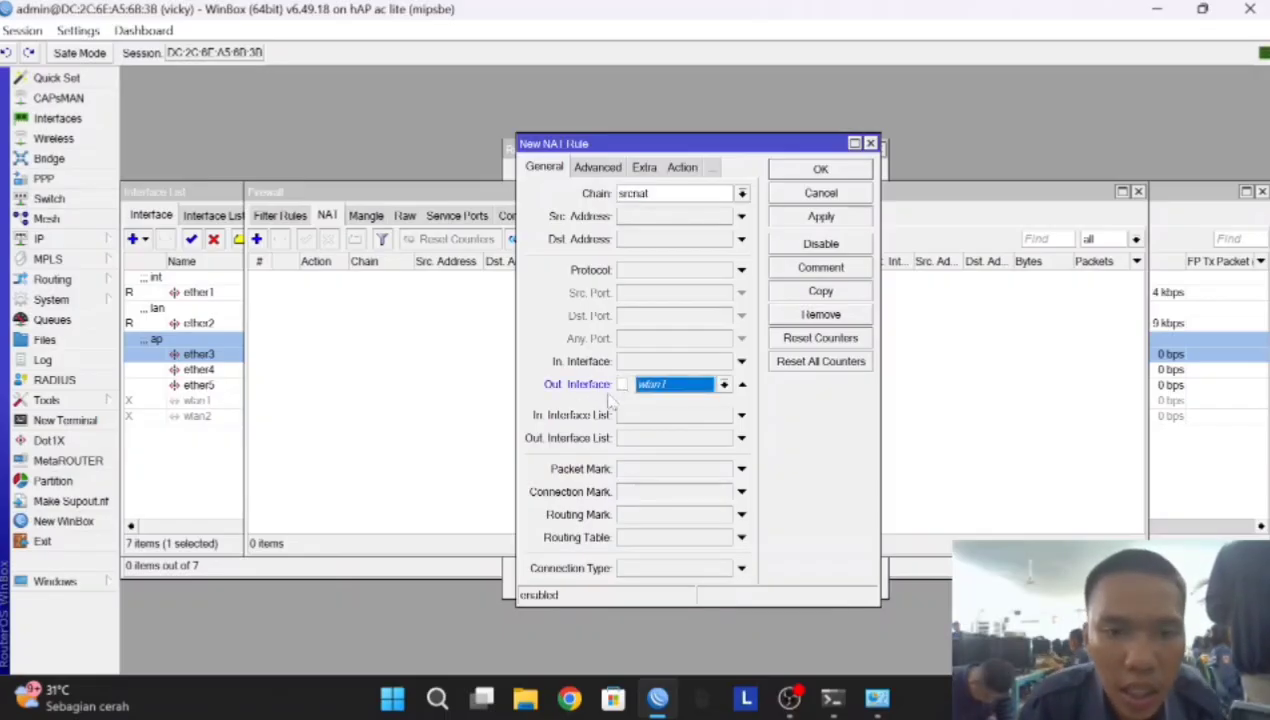
click(669, 388)
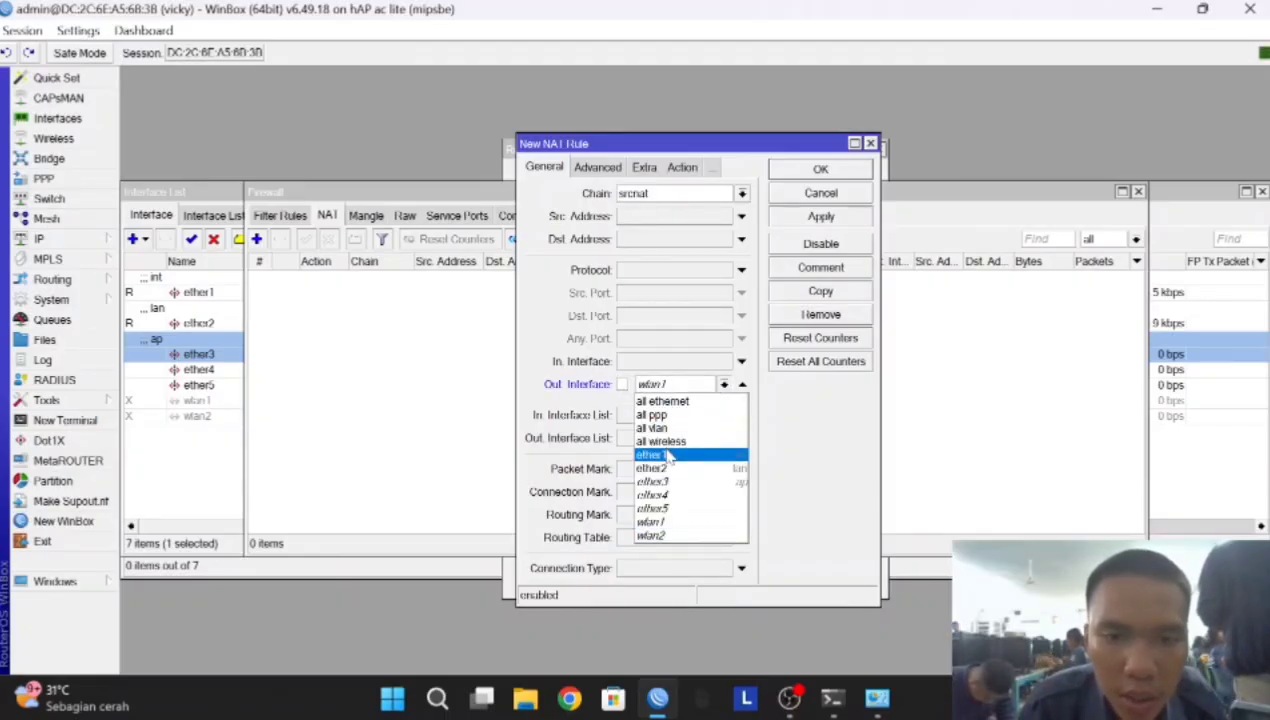
click(652, 455)
click(684, 169)
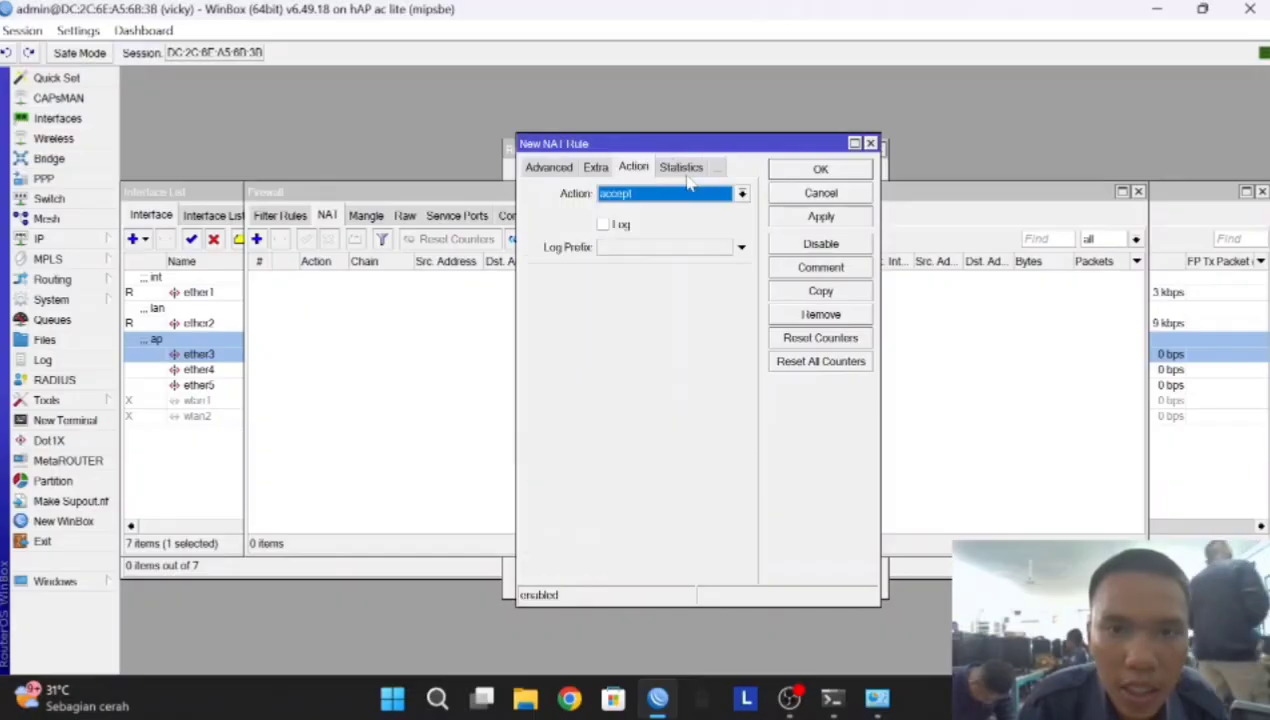
click(656, 194)
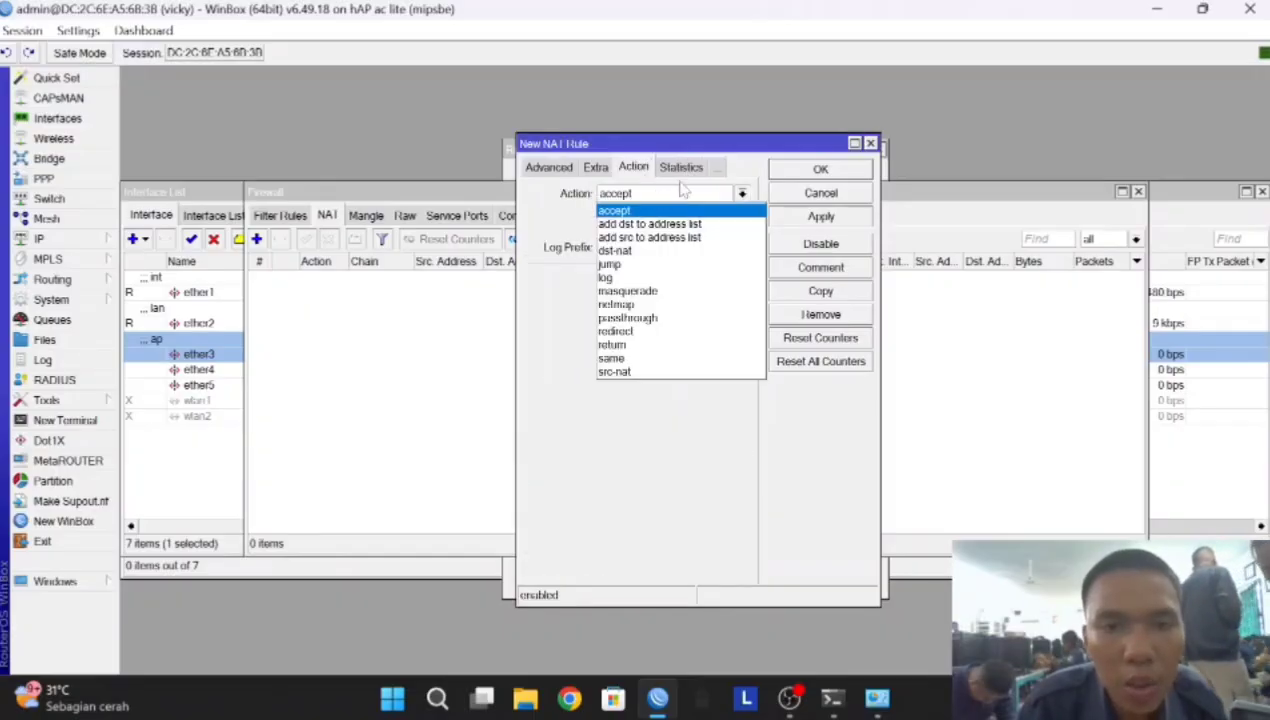
click(627, 292)
click(821, 216)
click(820, 169)
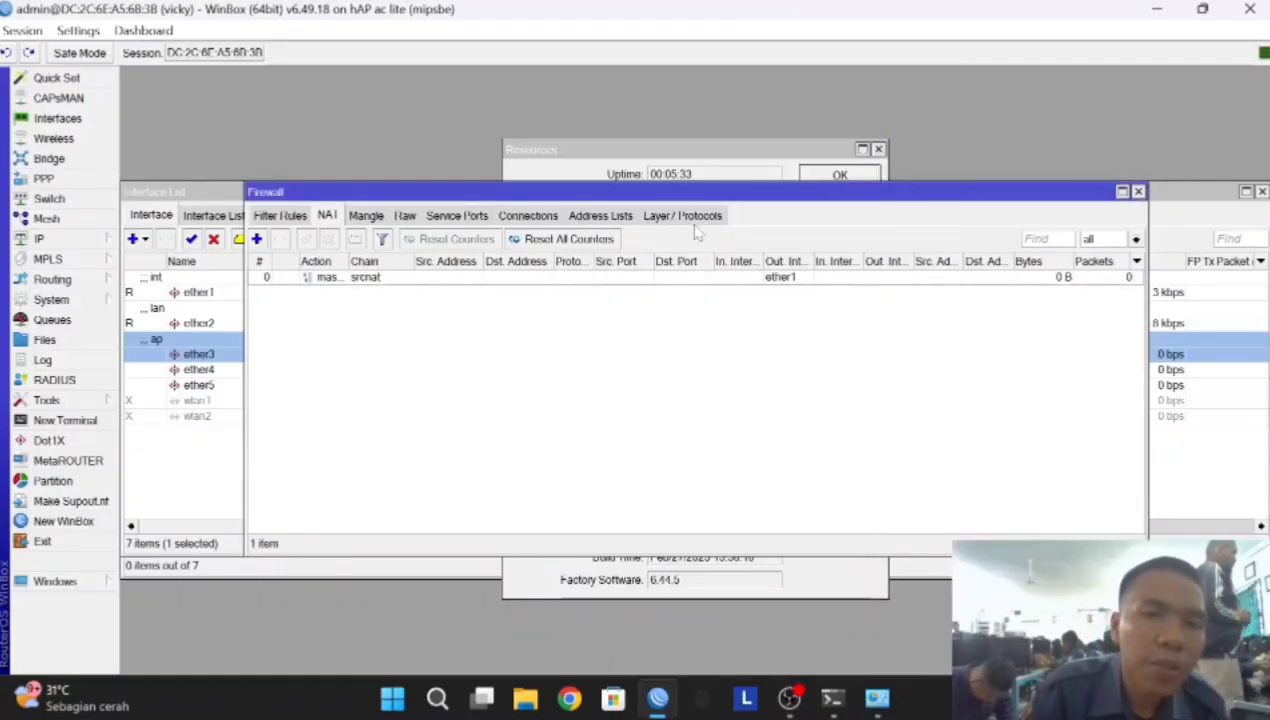
click(38, 239)
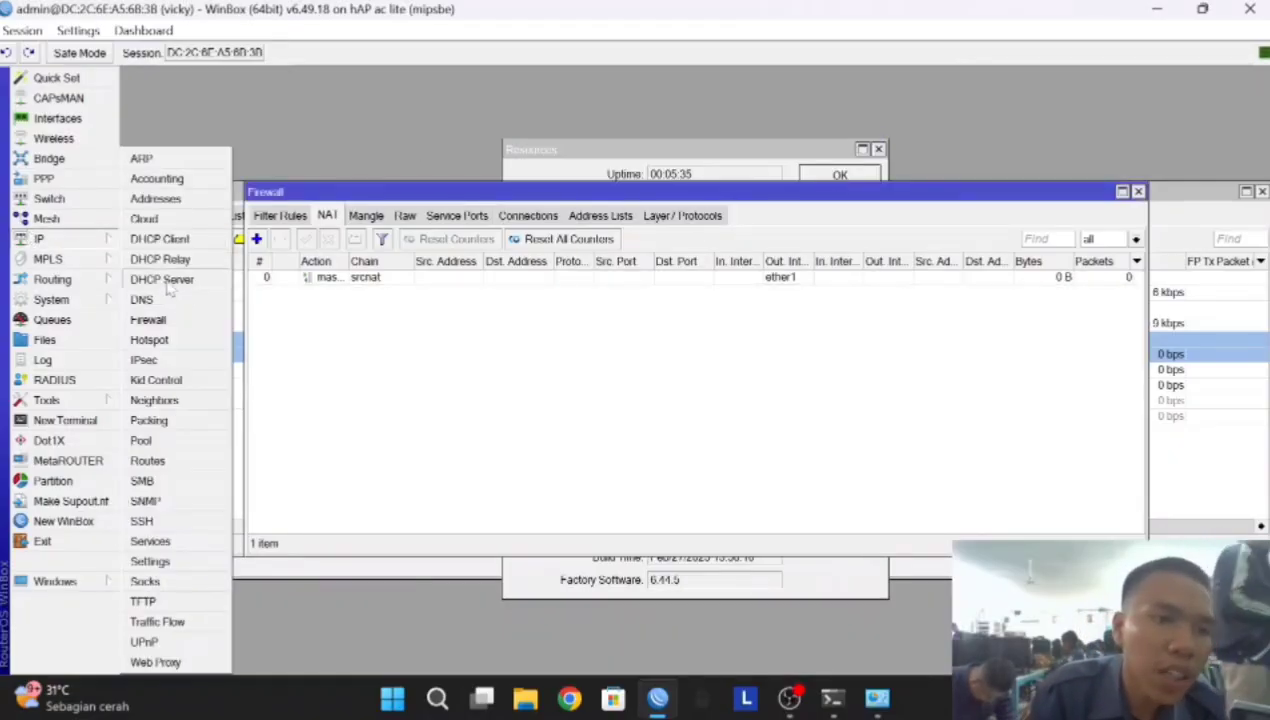
Show the Hotspot servers list, discarding a manually started server entry
click(210, 340)
click(388, 217)
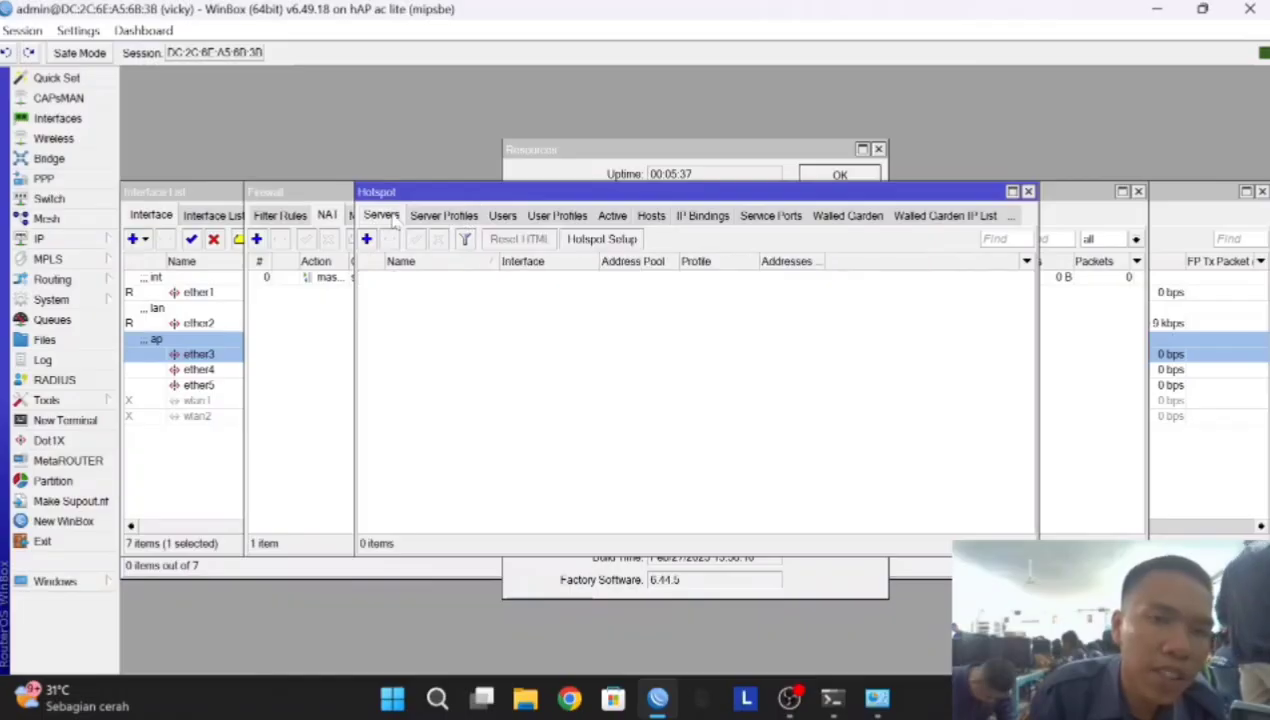
click(367, 240)
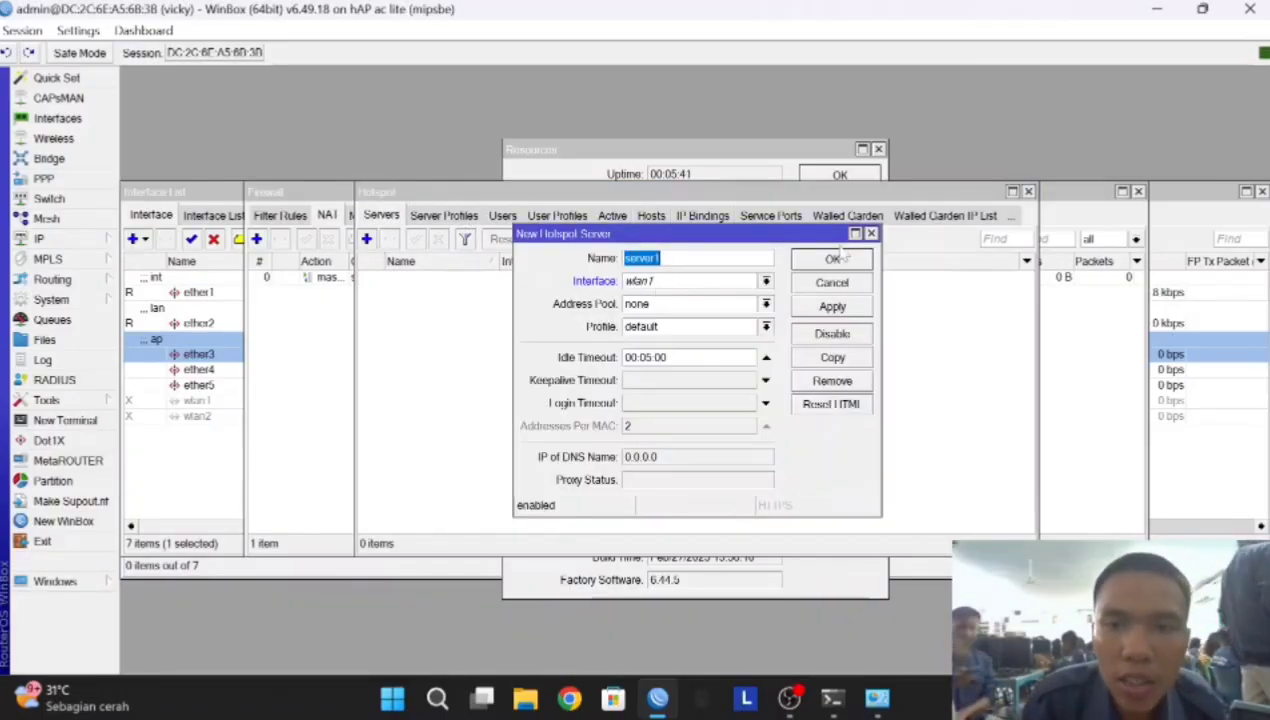
click(871, 233)
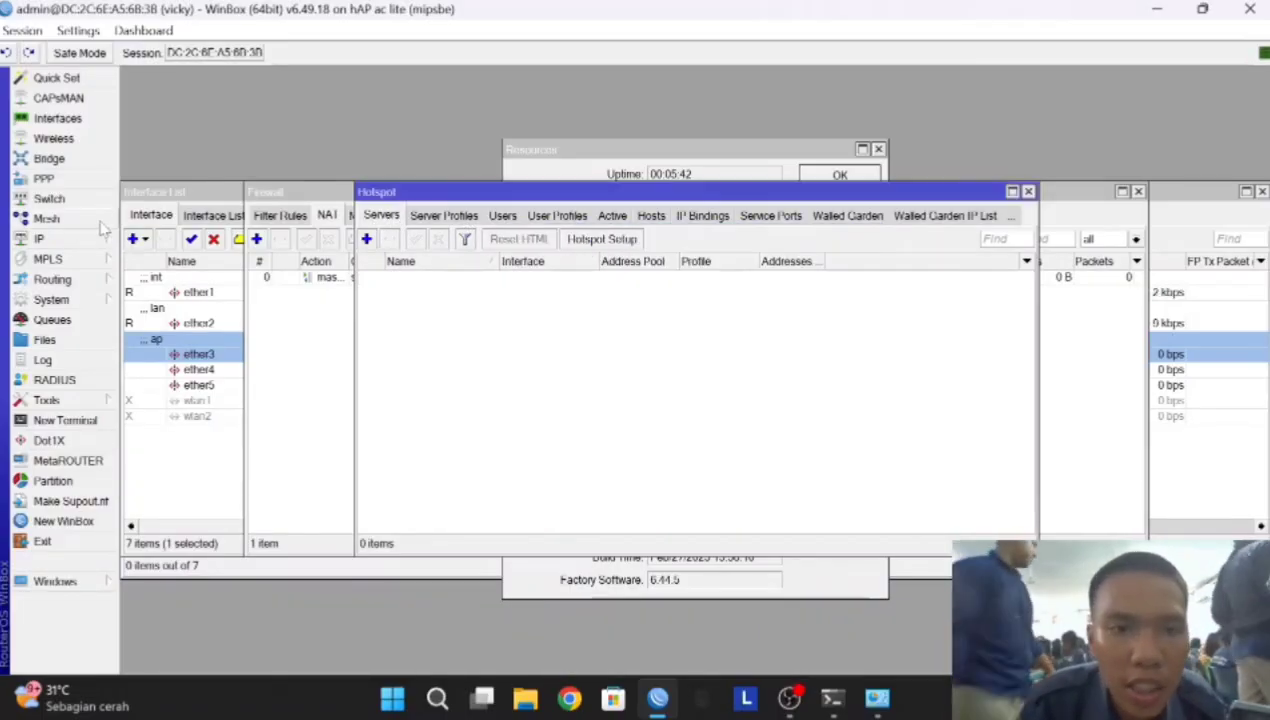
Run Hotspot Setup on ether3, accepting the default address, pool and no certificate
click(598, 239)
click(795, 358)
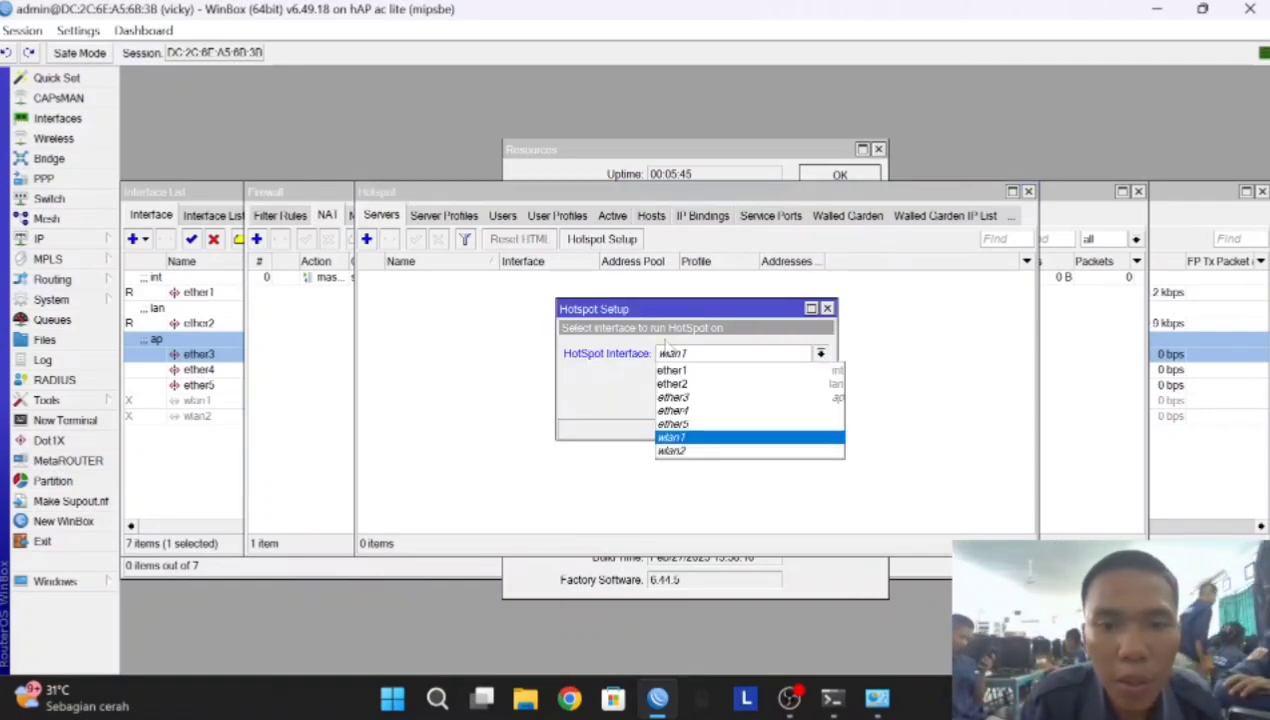
click(757, 401)
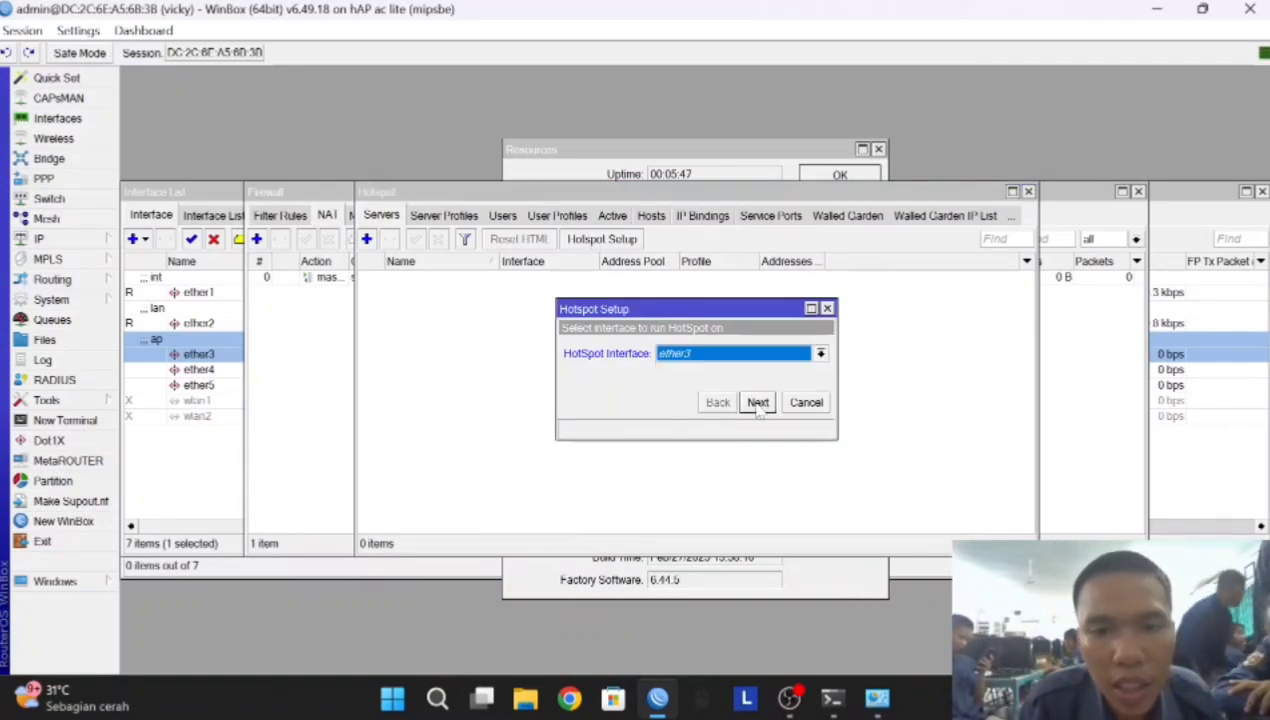
click(757, 401)
click(757, 401)
click(757, 401)
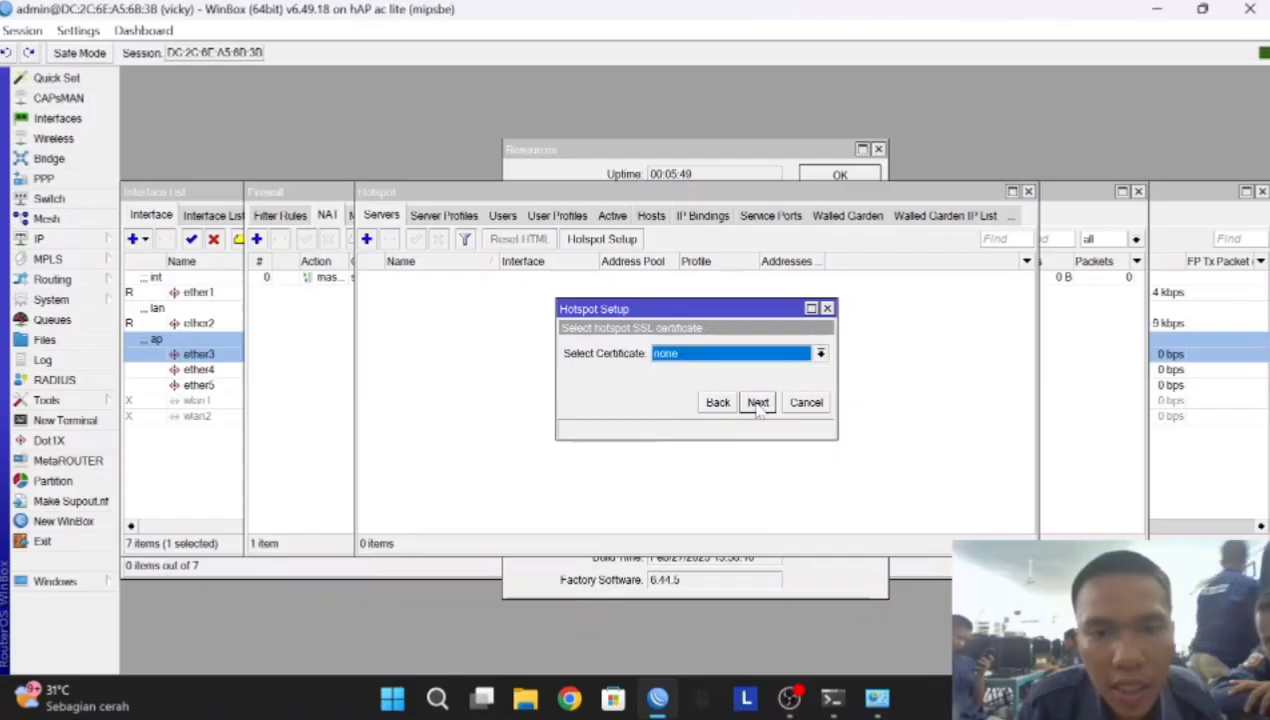
click(757, 402)
click(757, 402)
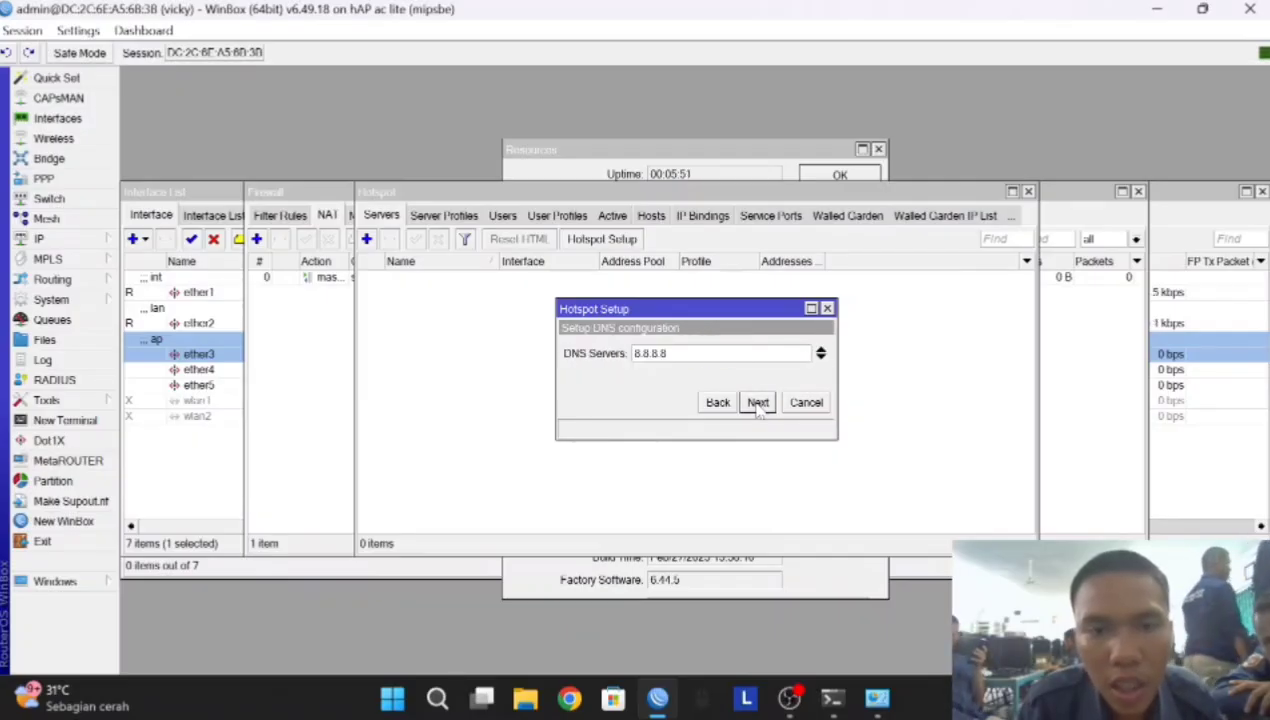
click(757, 402)
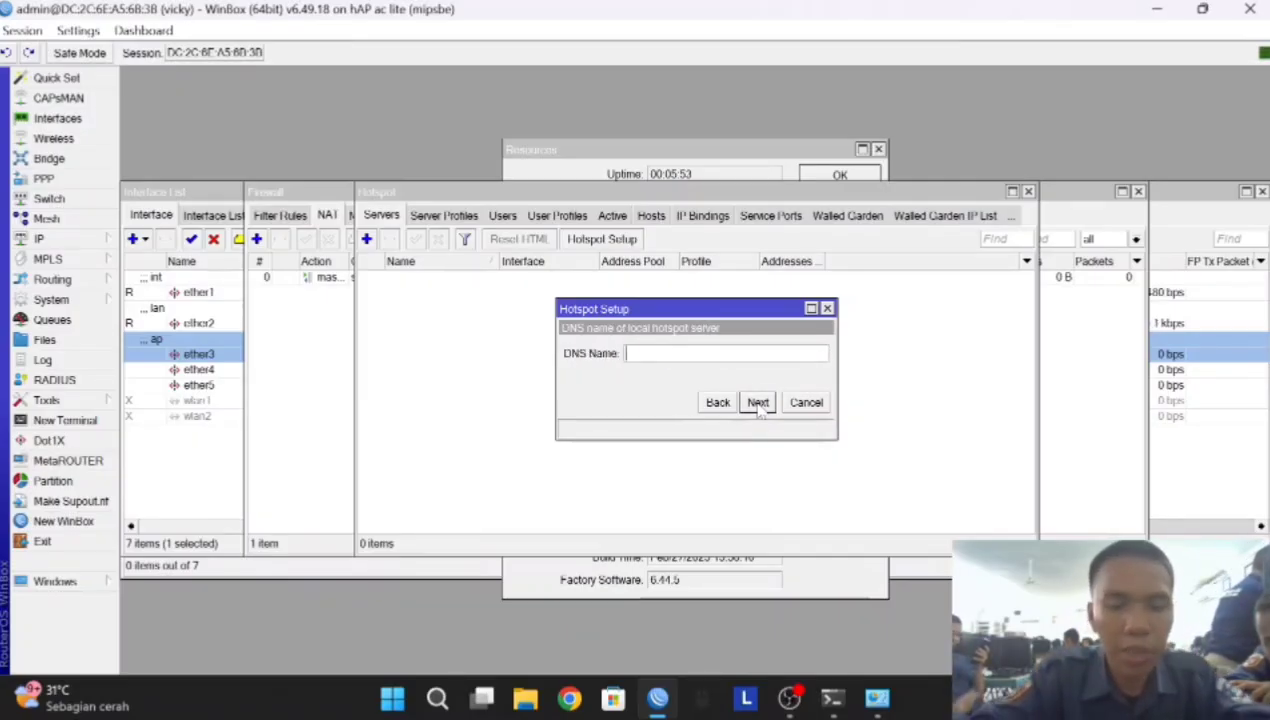
Set hotspot DNS name vicky.net and create local user admin with a password
text(vicky.n)
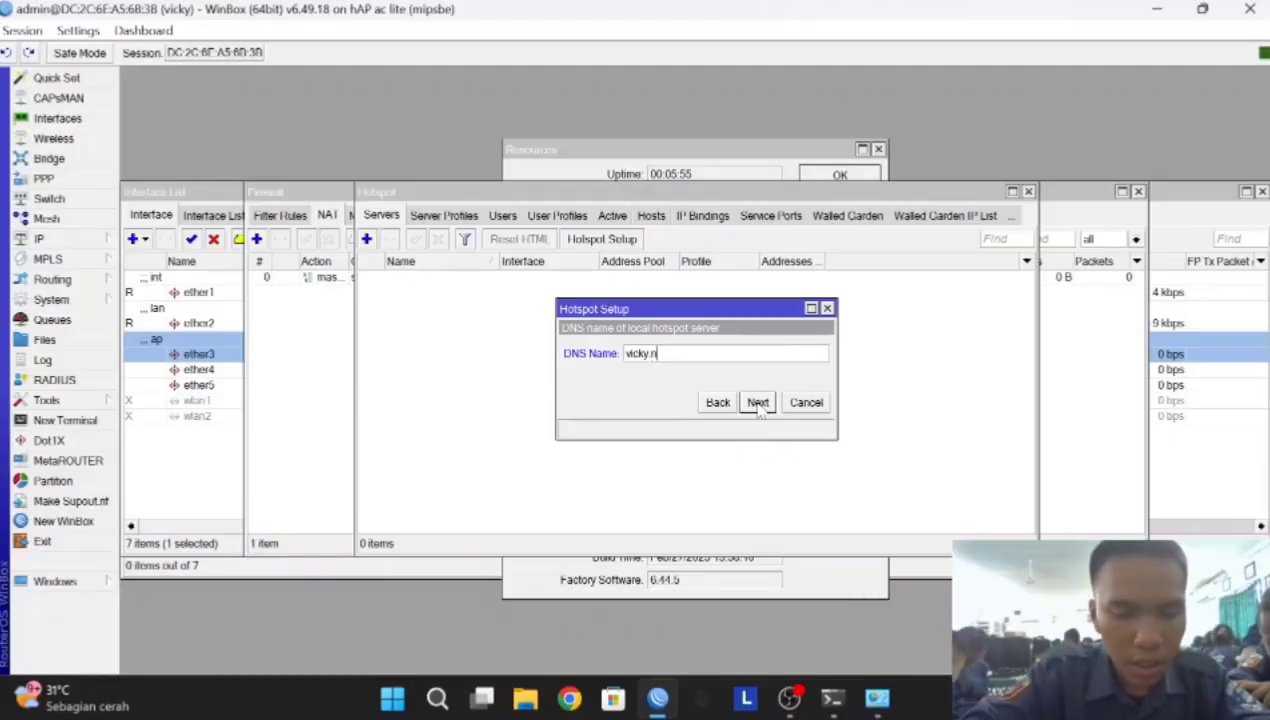
text(et)
click(757, 402)
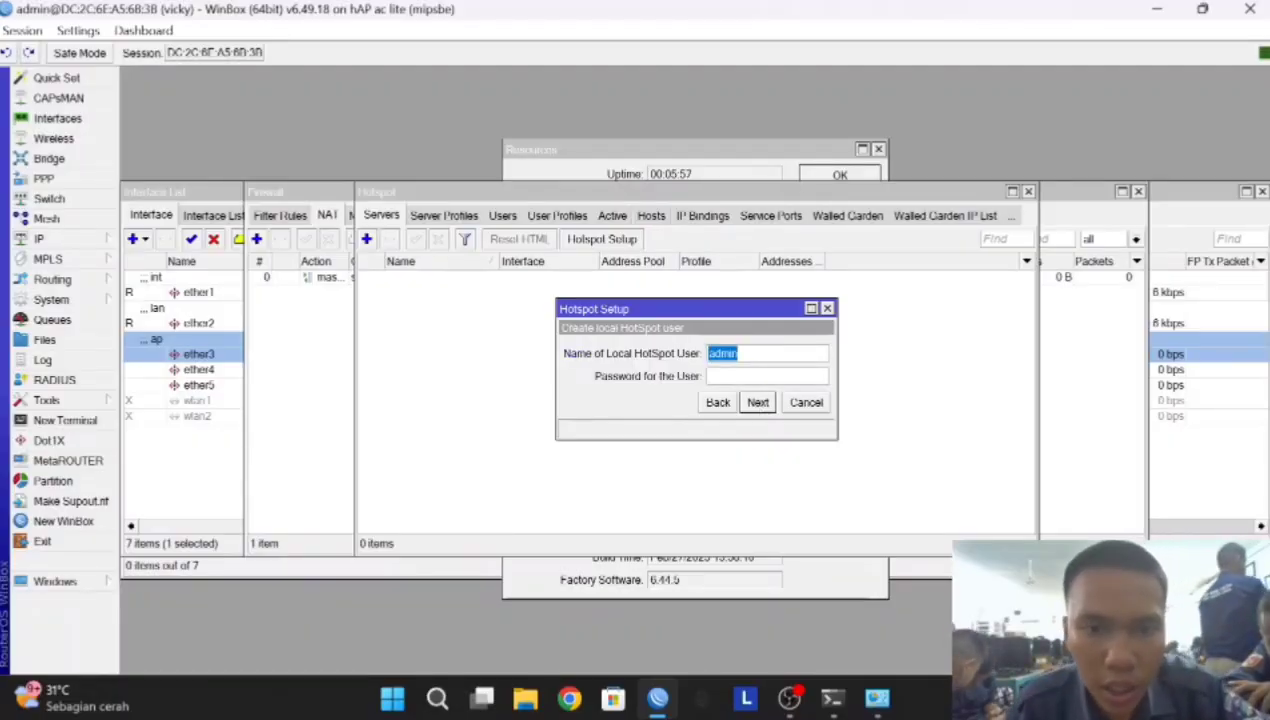
key(Tab)
text(1)
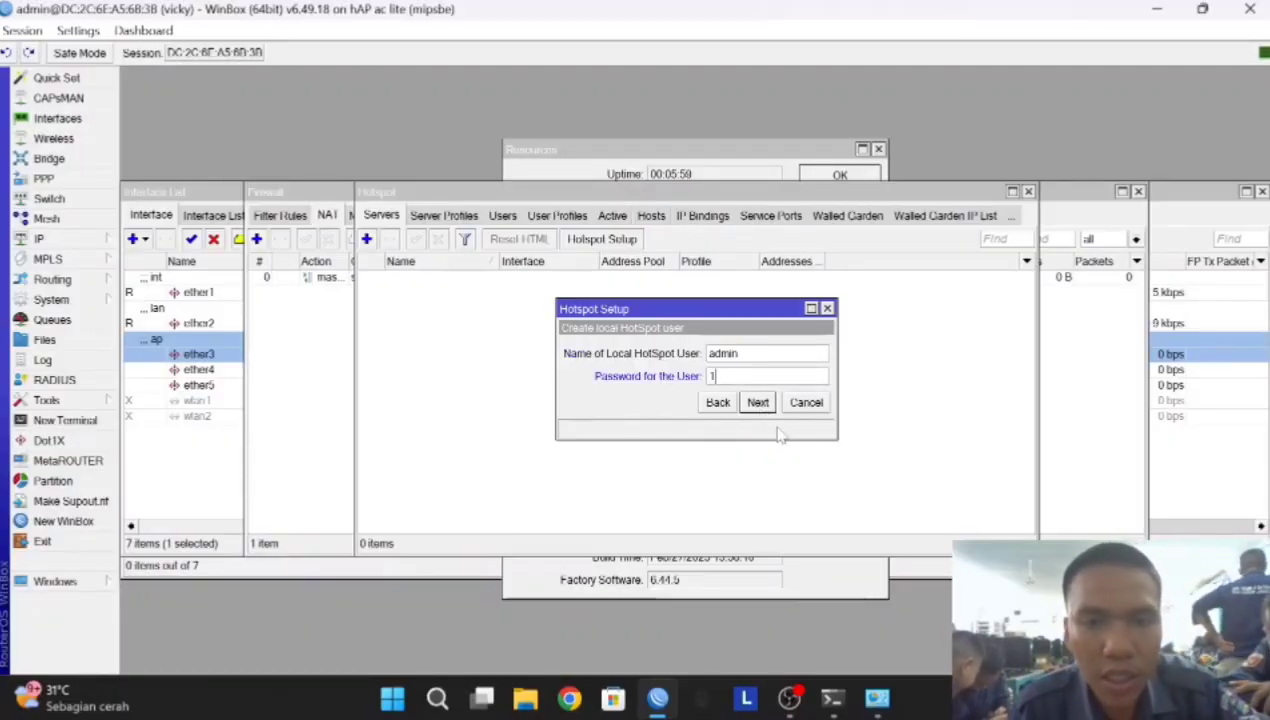
click(757, 402)
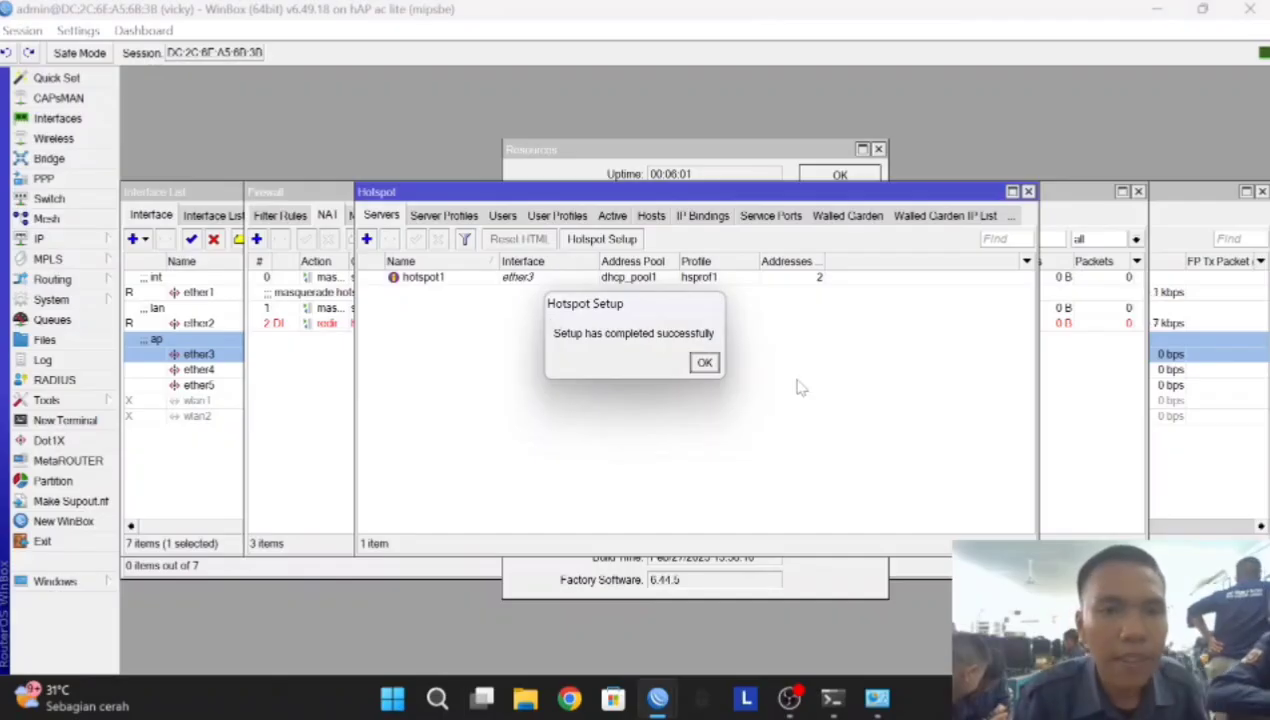
click(704, 362)
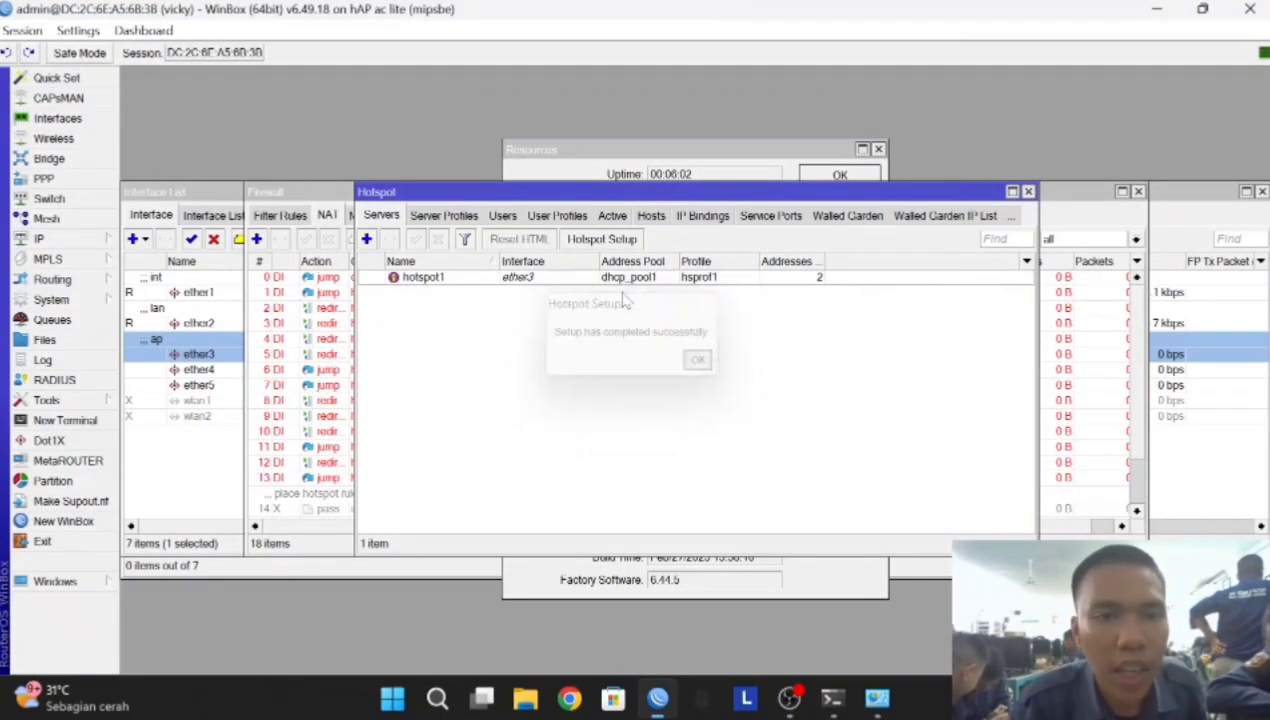
Enable Use RADIUS on the hsprof1 hotspot server profile
click(444, 216)
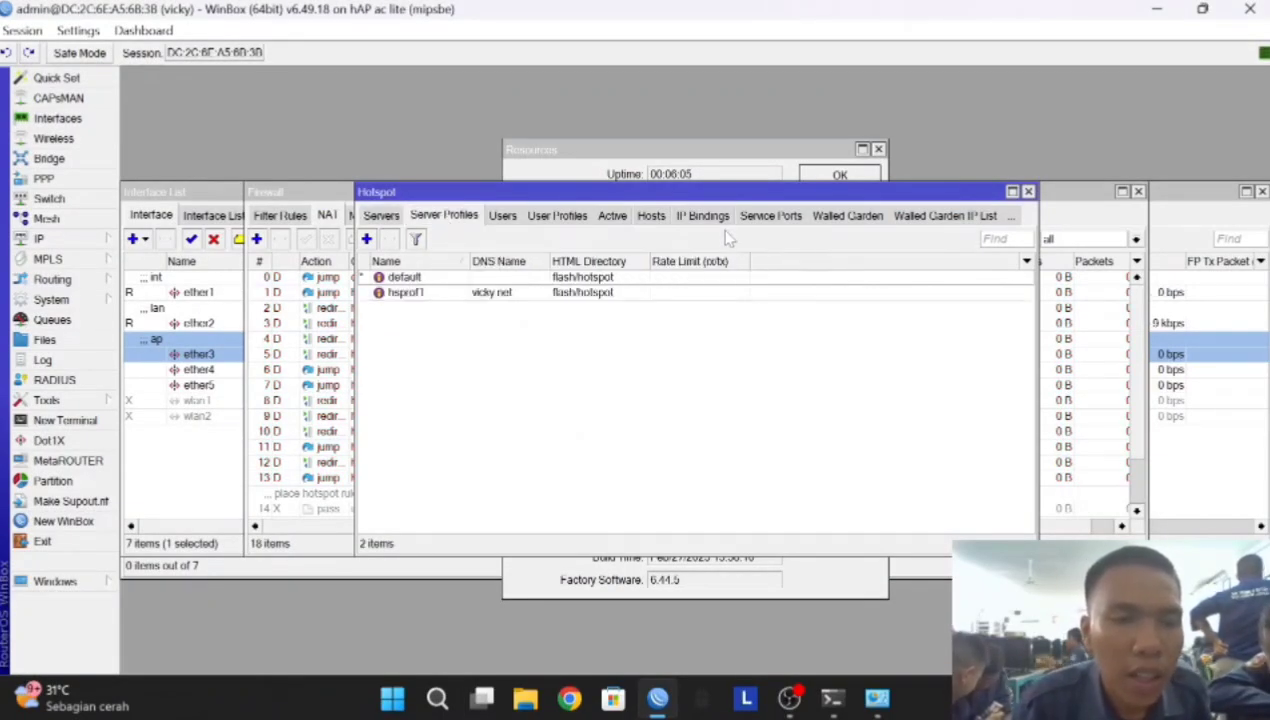
double_click(494, 294)
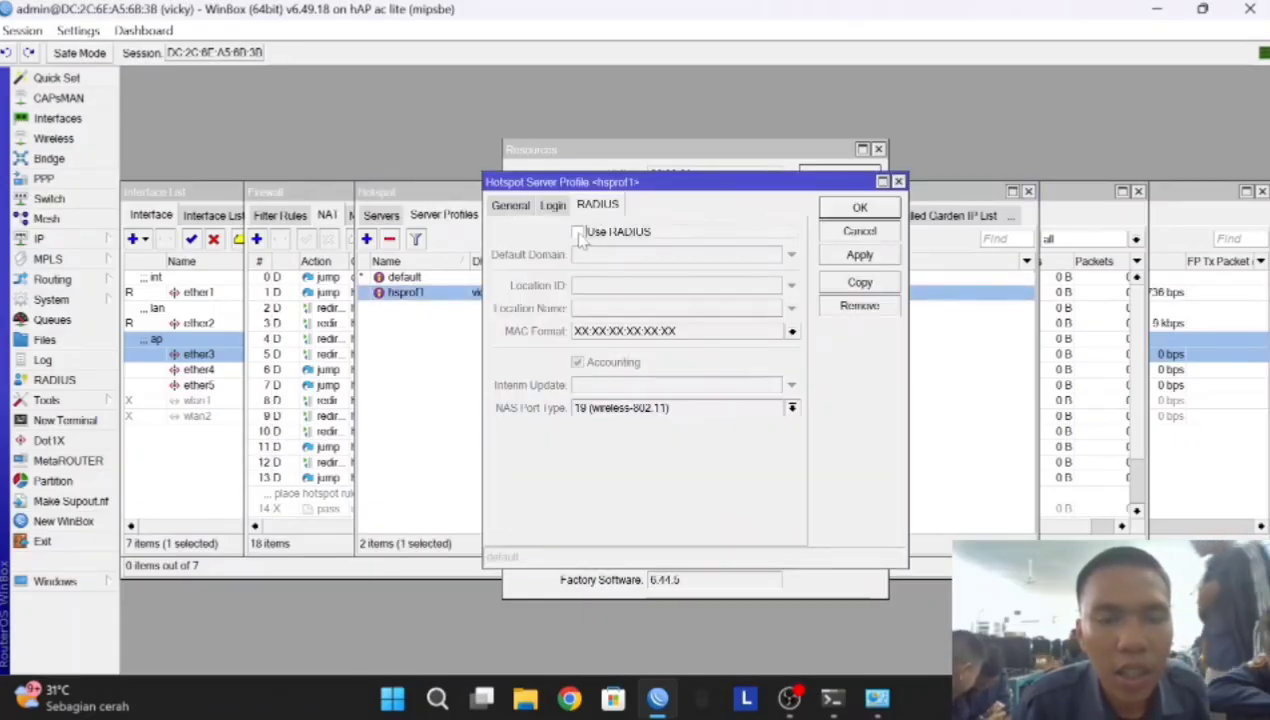
click(578, 233)
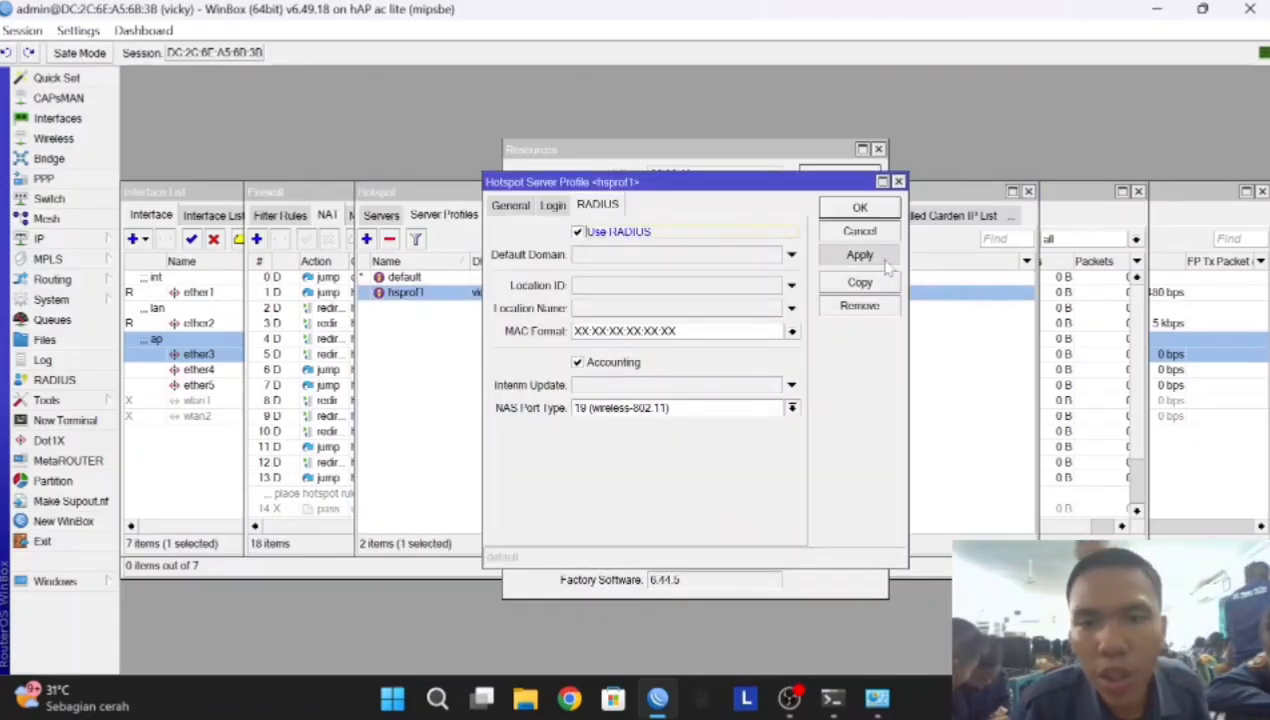
click(860, 207)
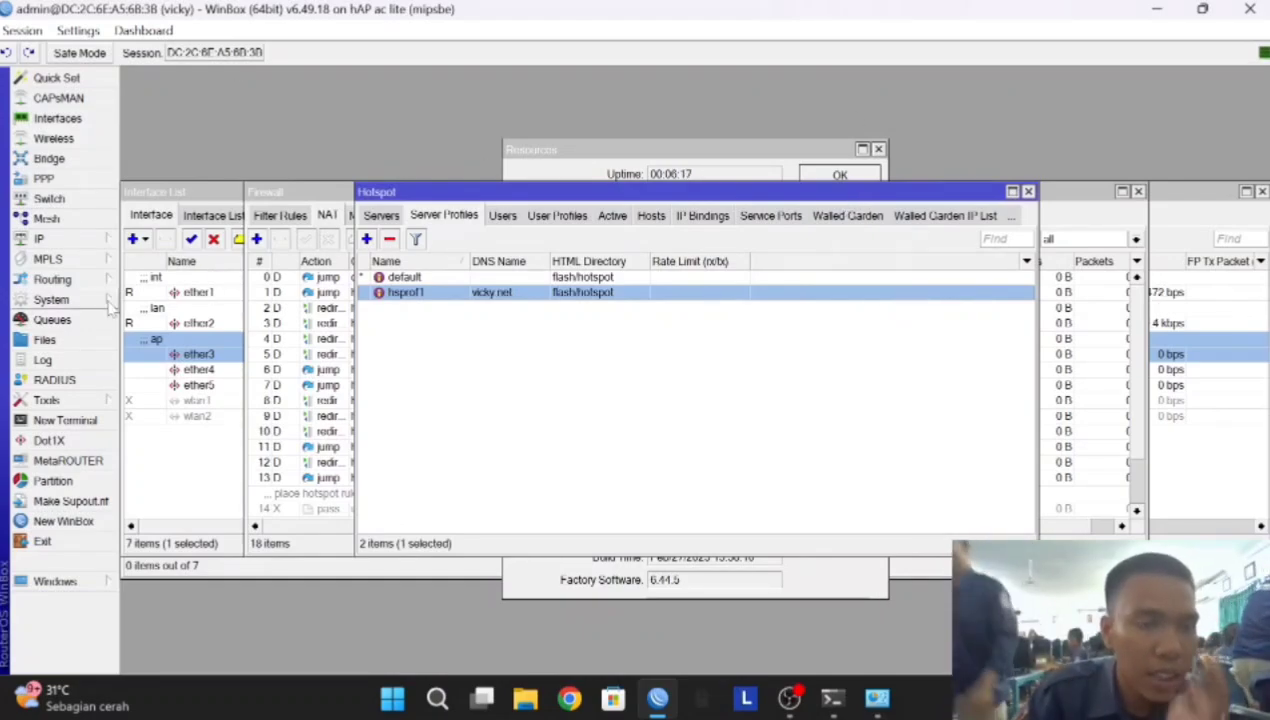
Review System Resources and check Packages for updates, confirming 6.49.18 is current
click(51, 299)
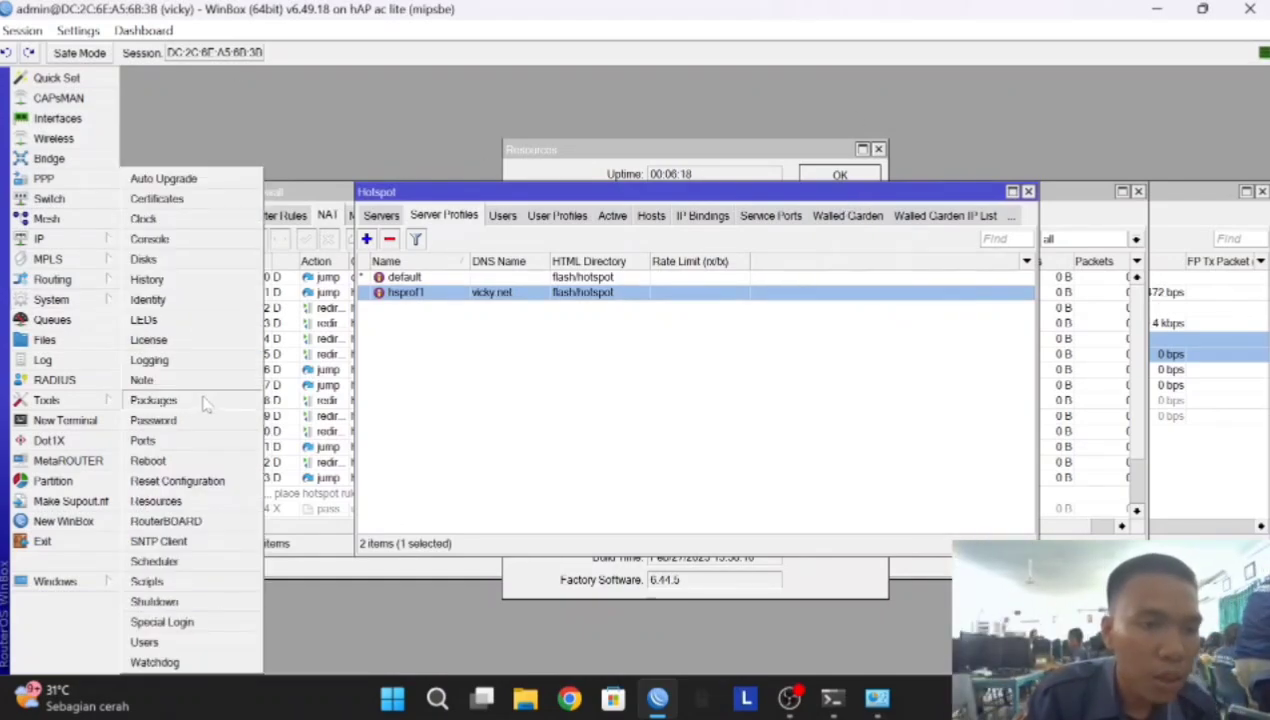
click(190, 503)
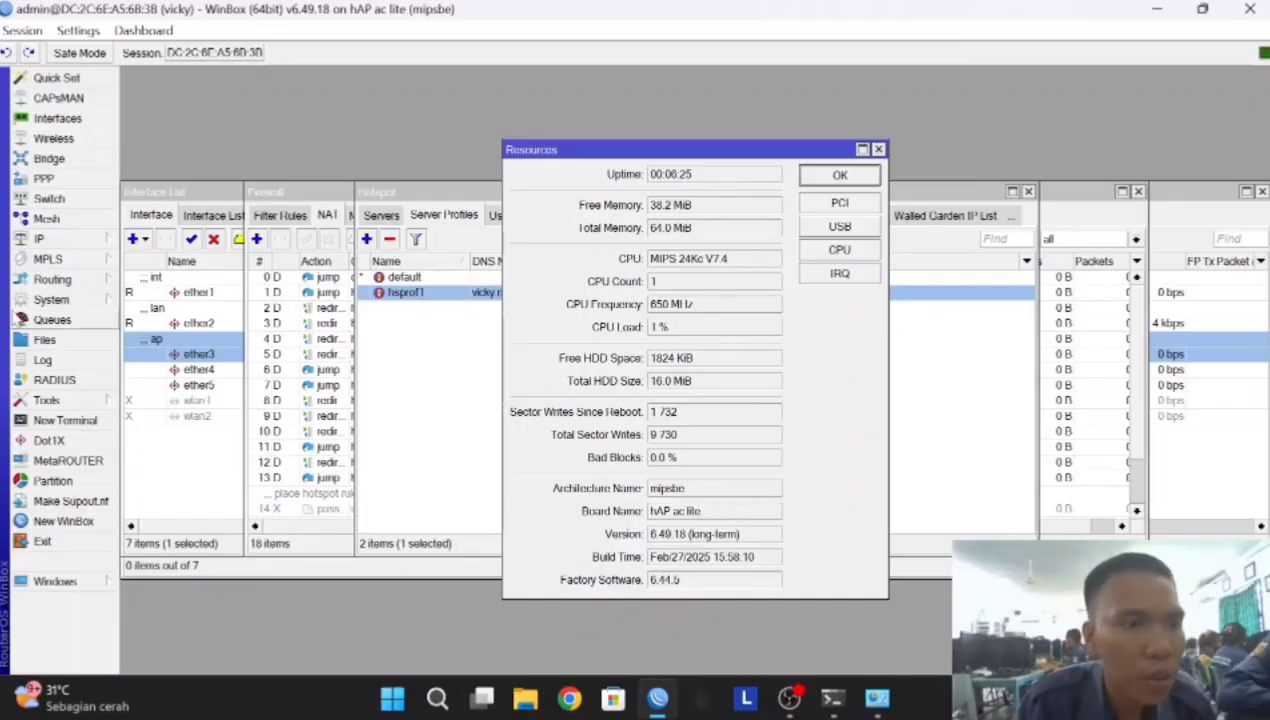
click(50, 299)
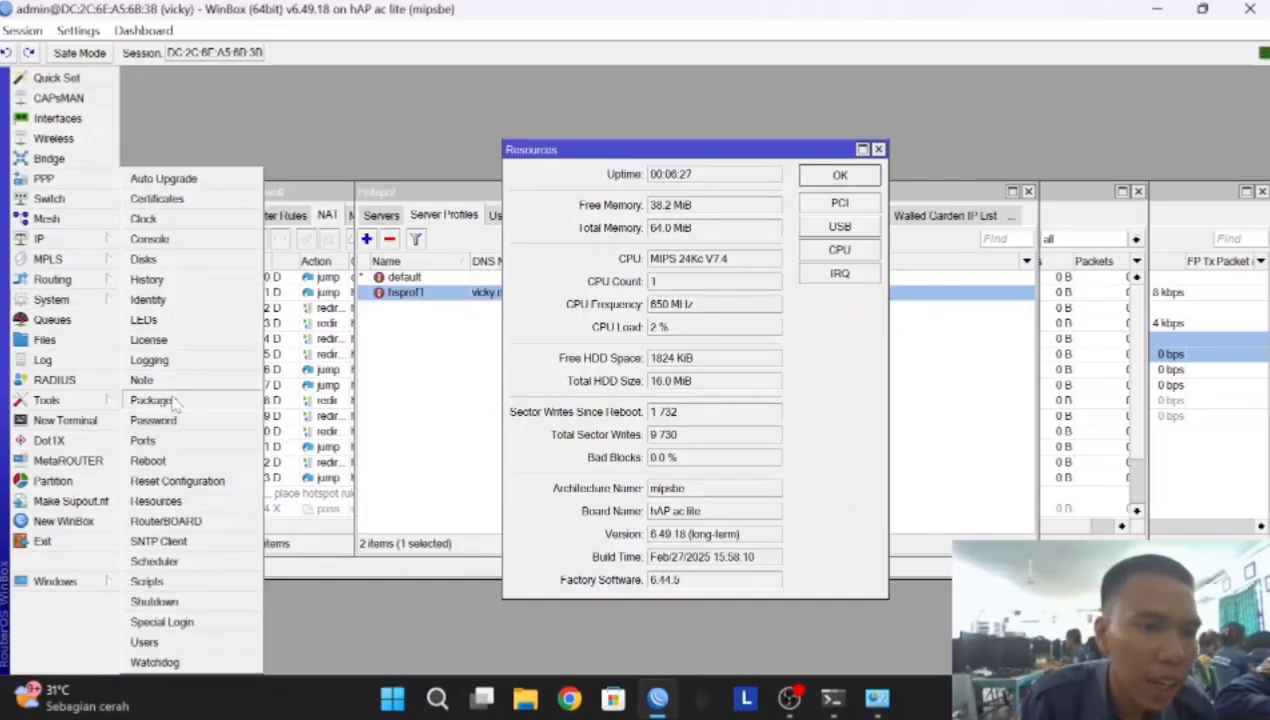
click(165, 400)
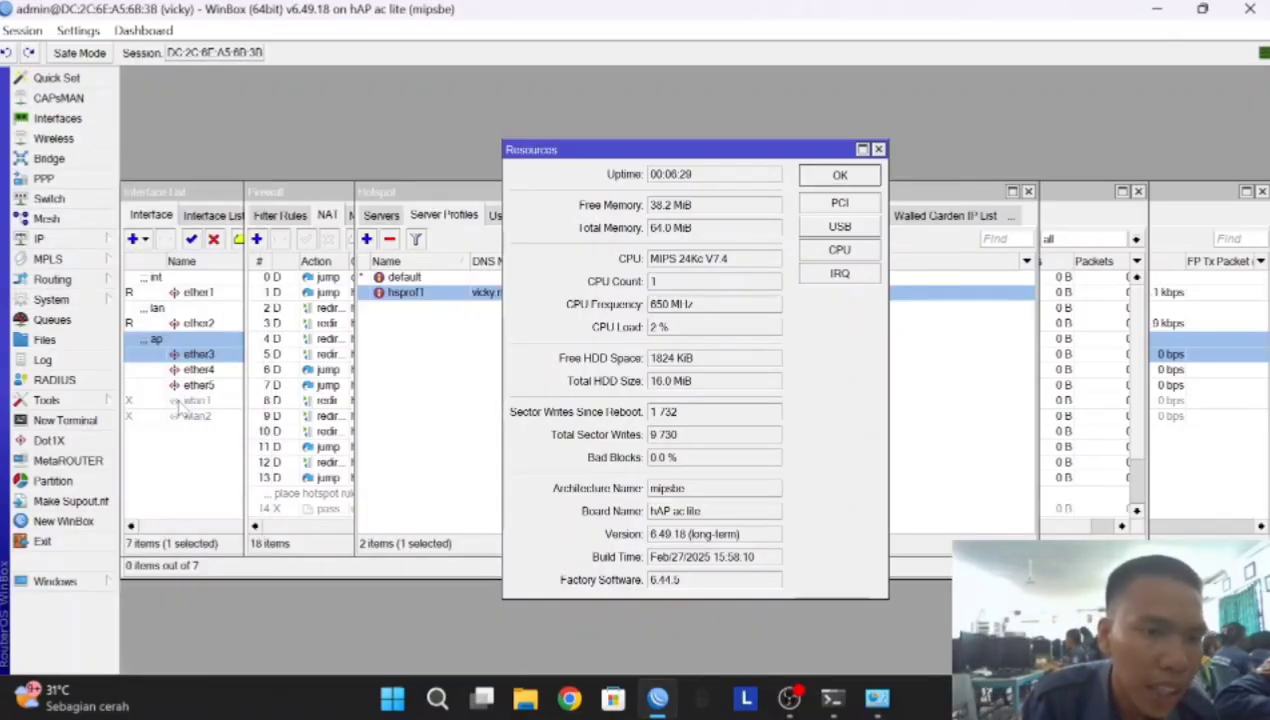
click(446, 230)
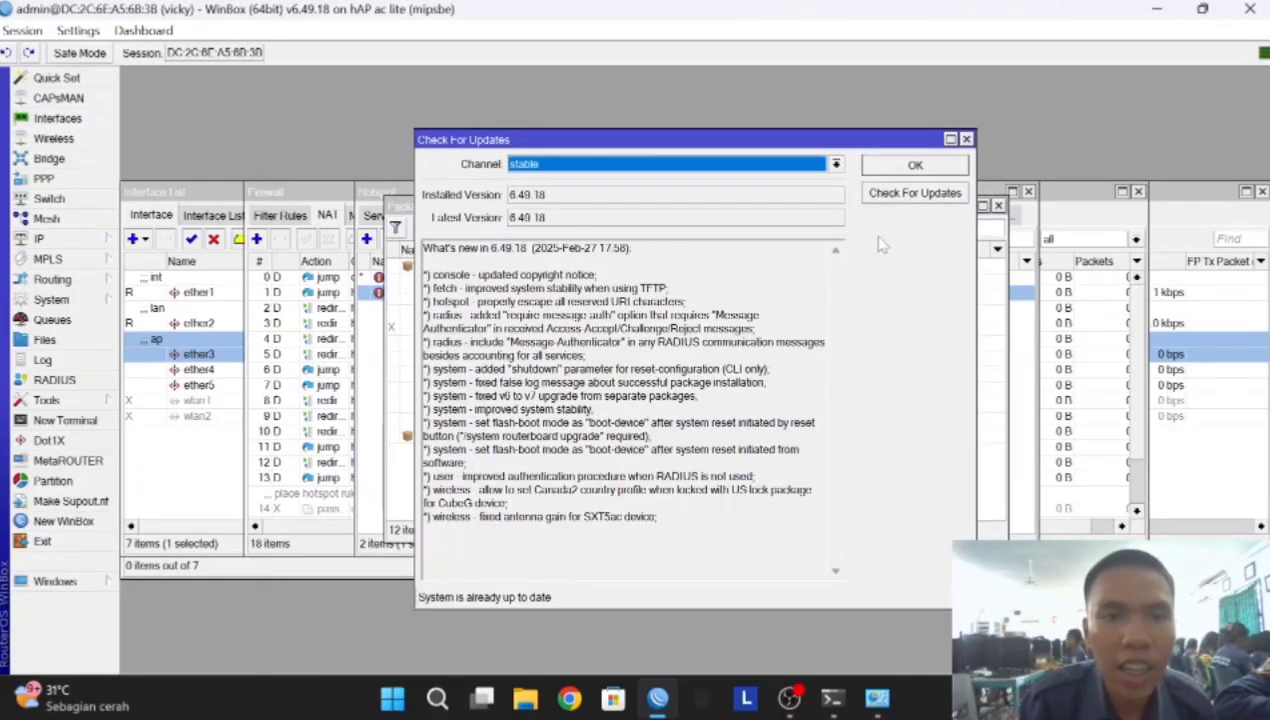
click(897, 177)
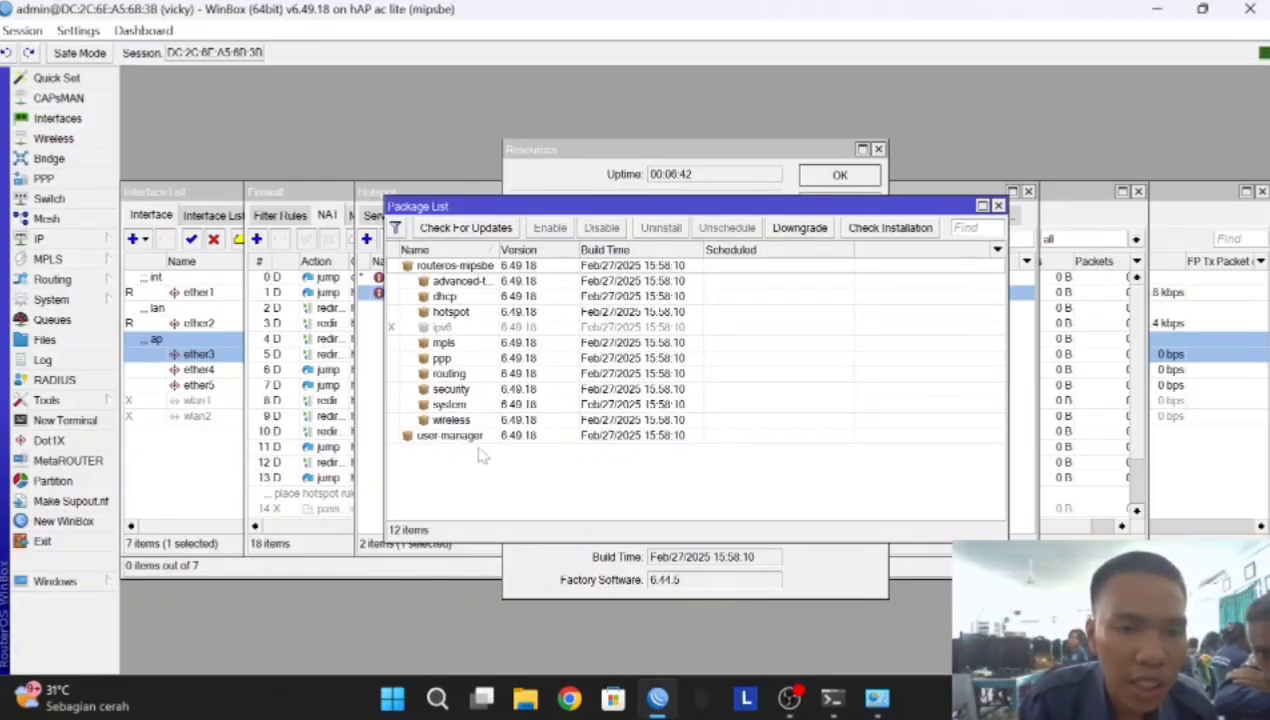
Show the router's File List, cancelling a started upload
click(43, 341)
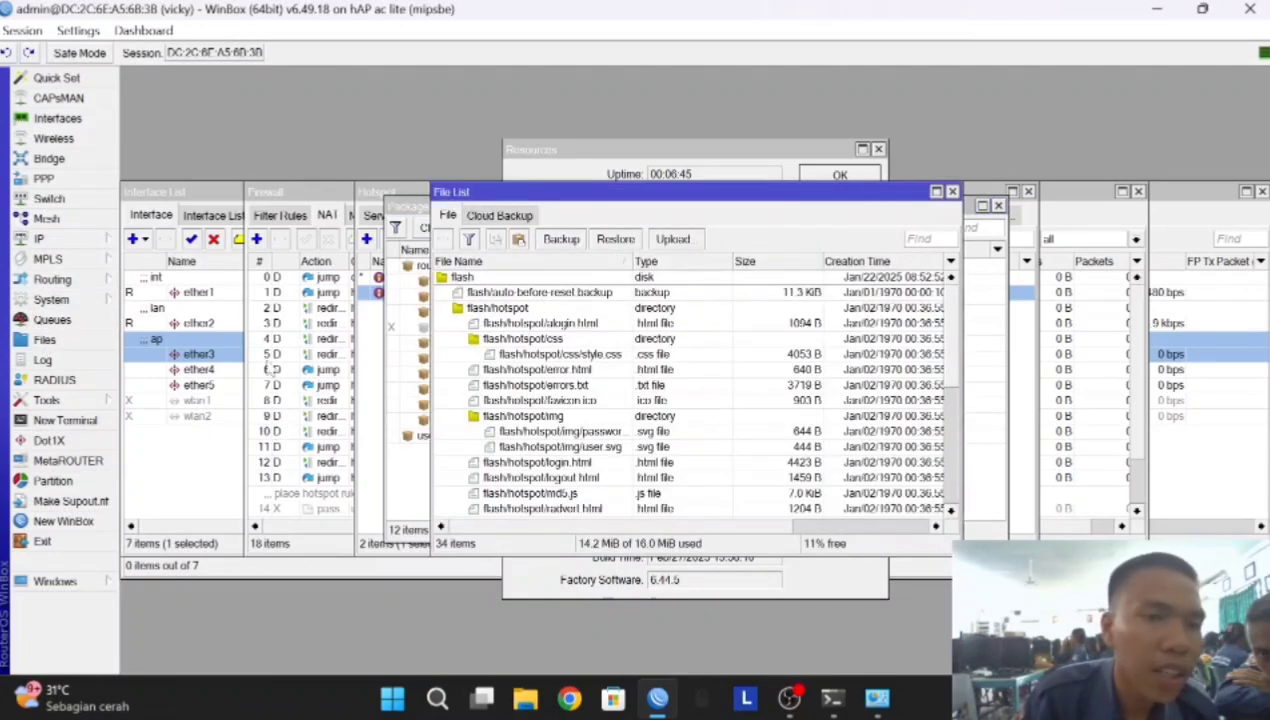
click(670, 239)
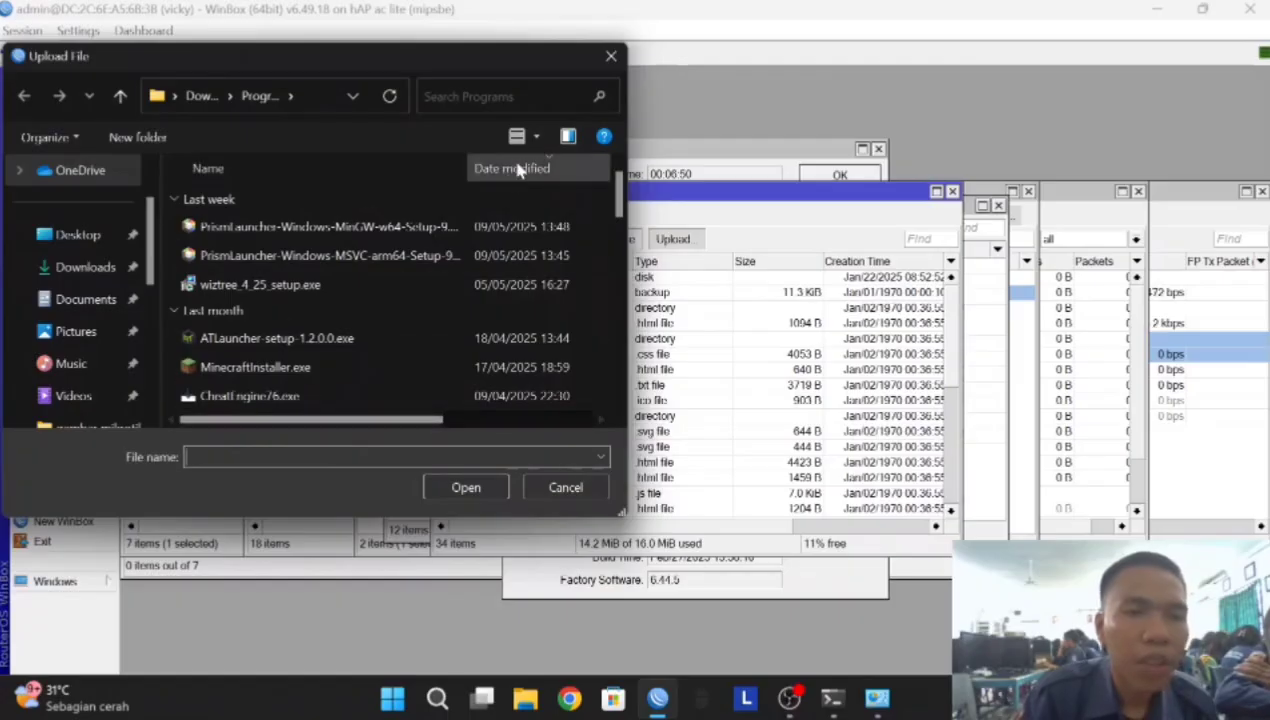
click(611, 56)
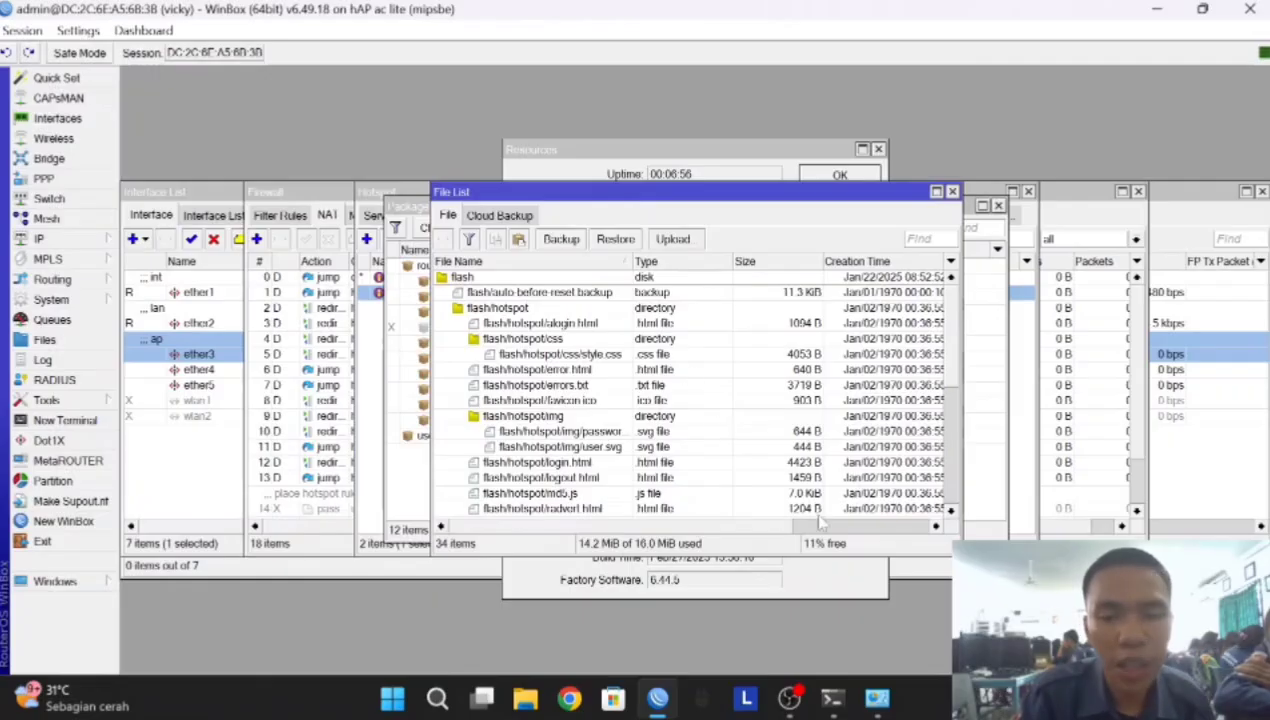
Switch Ethernet's TCP/IPv4 from static 192.168.0.6 to Obtain an IP address automatically
click(876, 692)
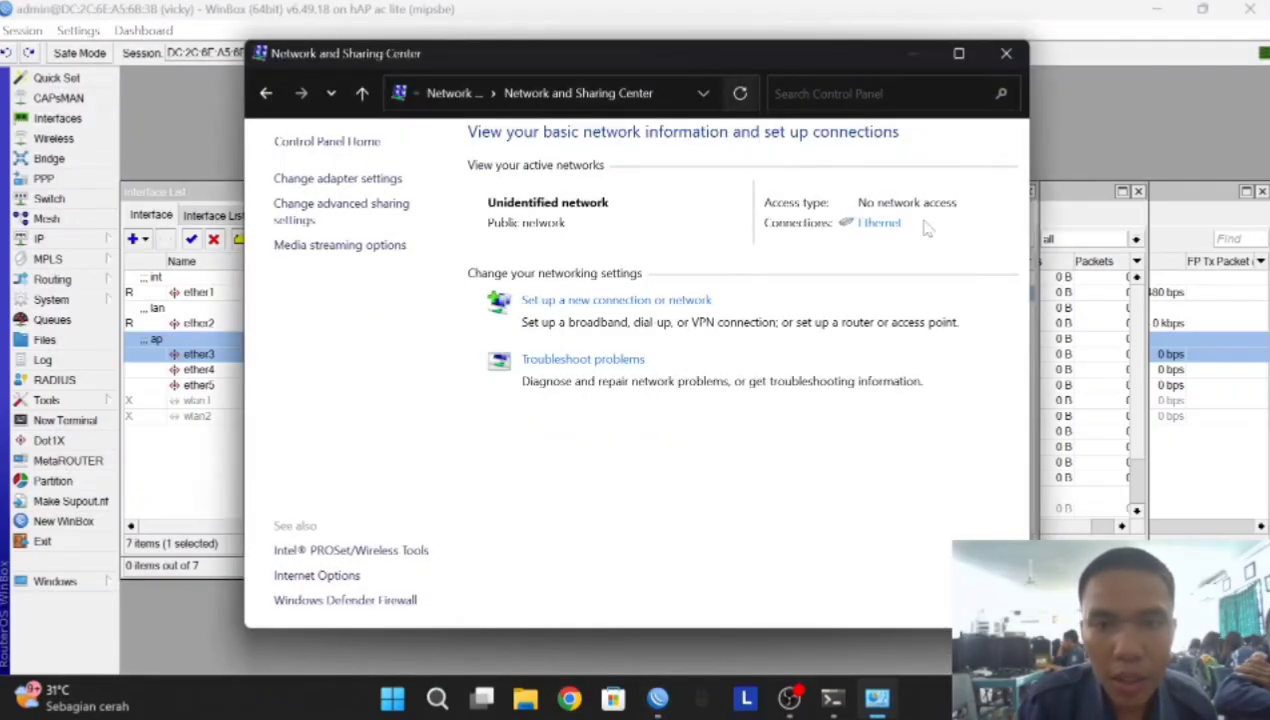
click(880, 223)
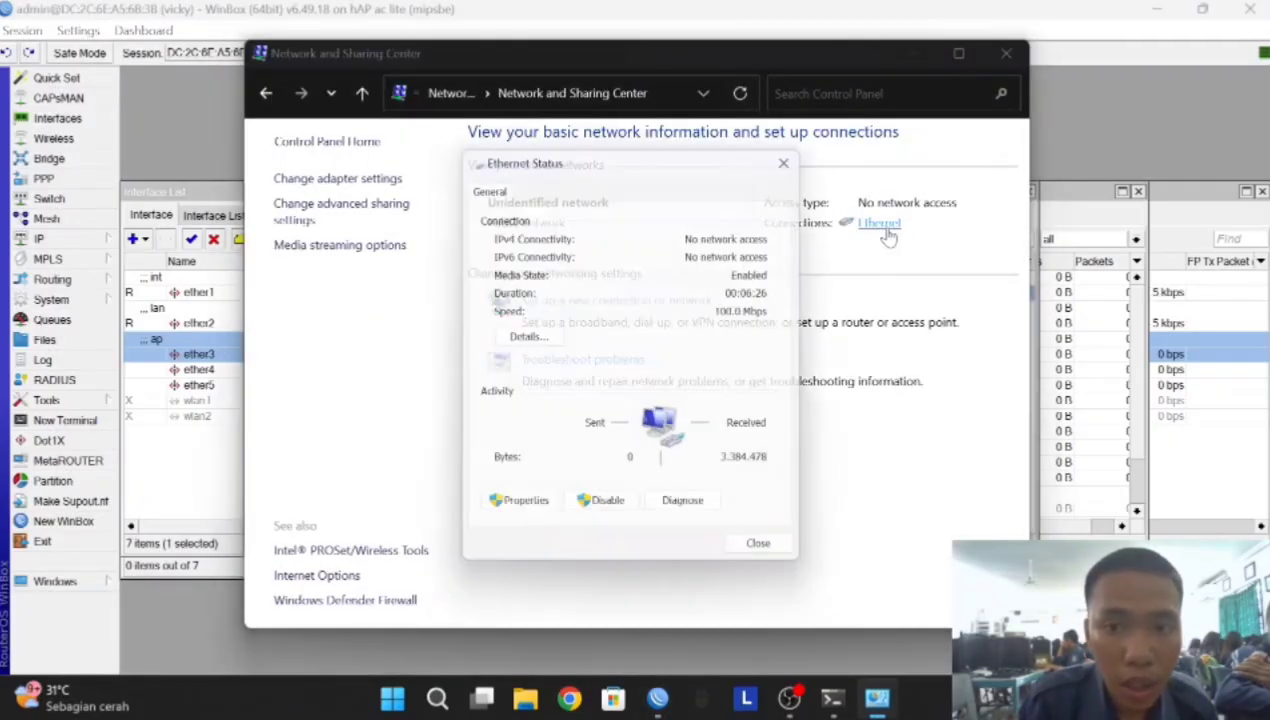
click(520, 513)
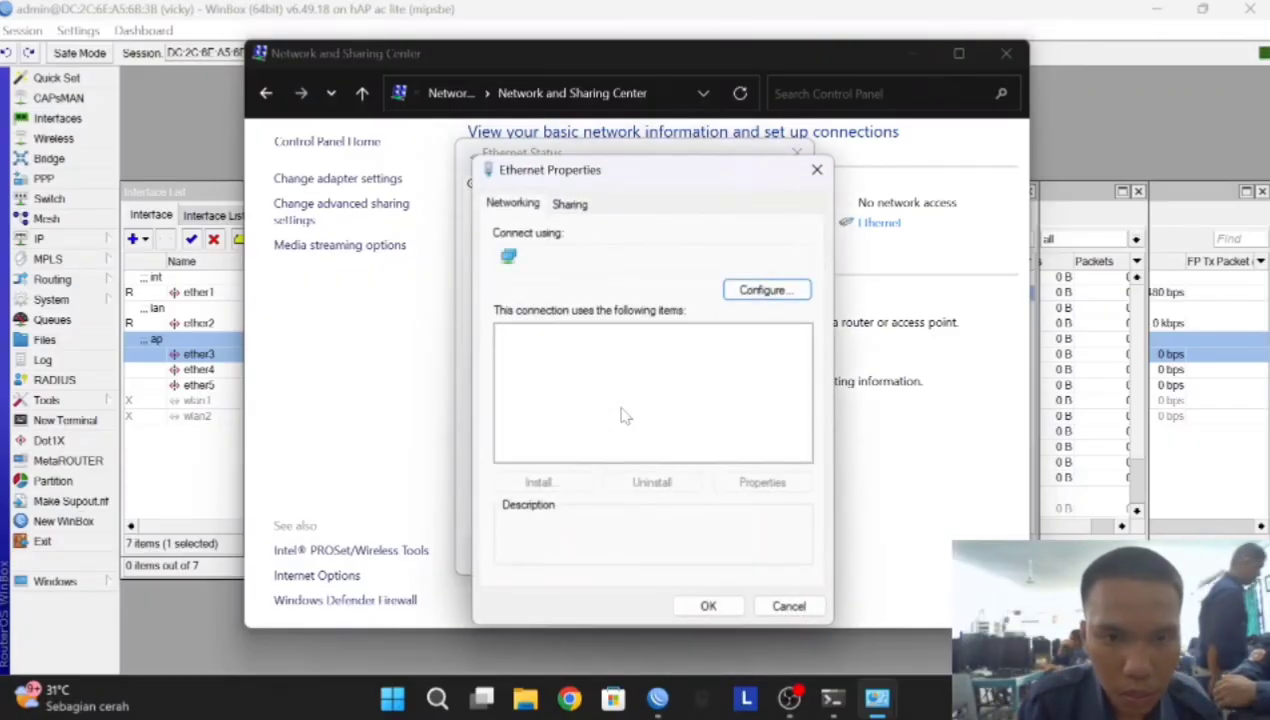
click(615, 403)
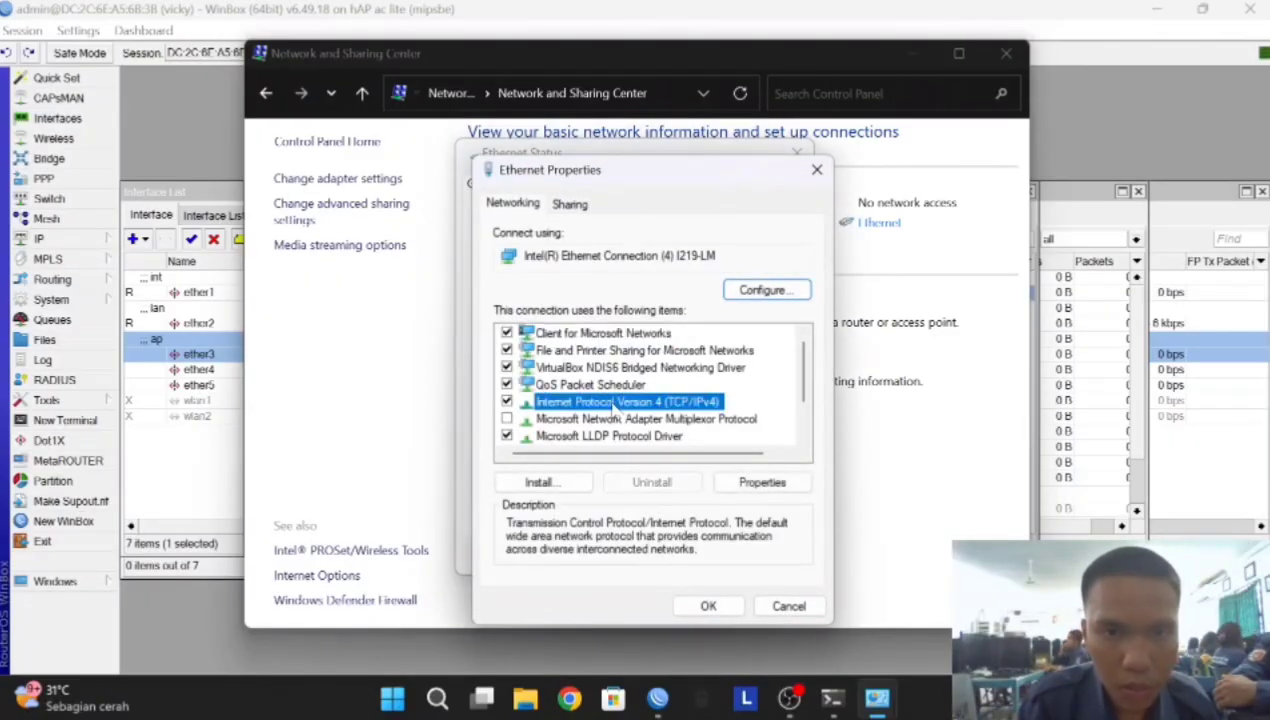
click(708, 604)
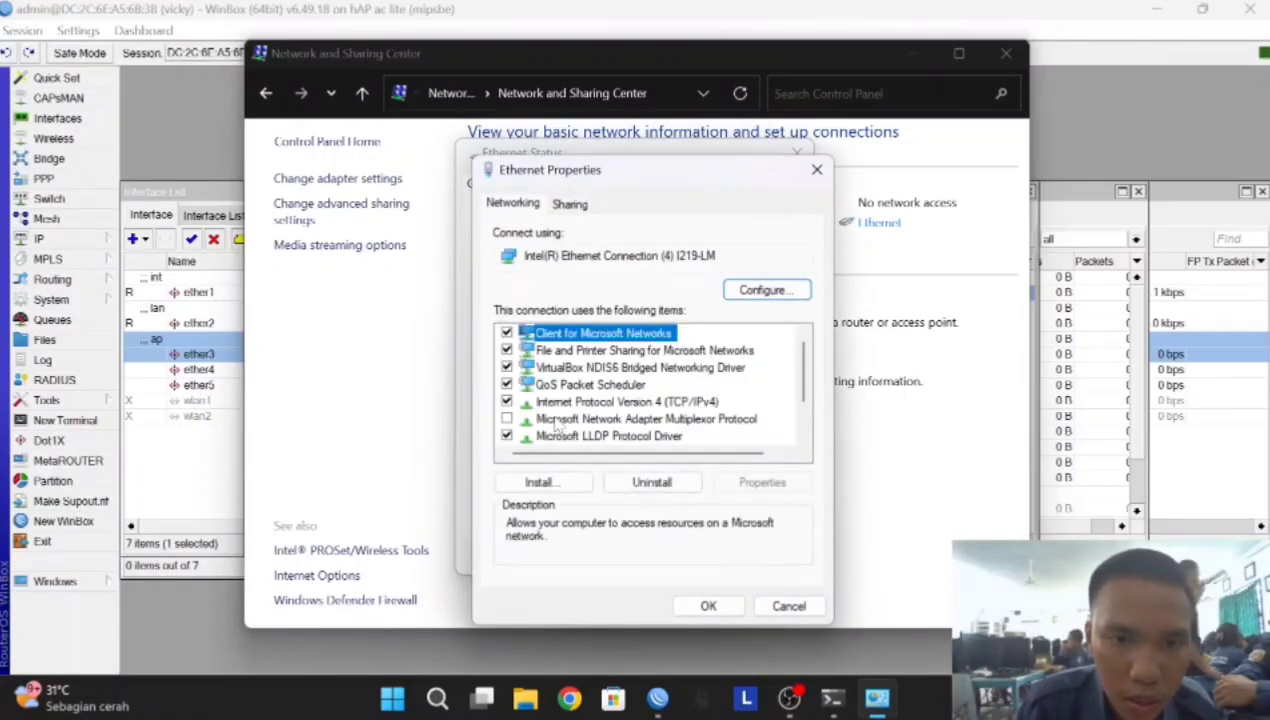
double_click(566, 403)
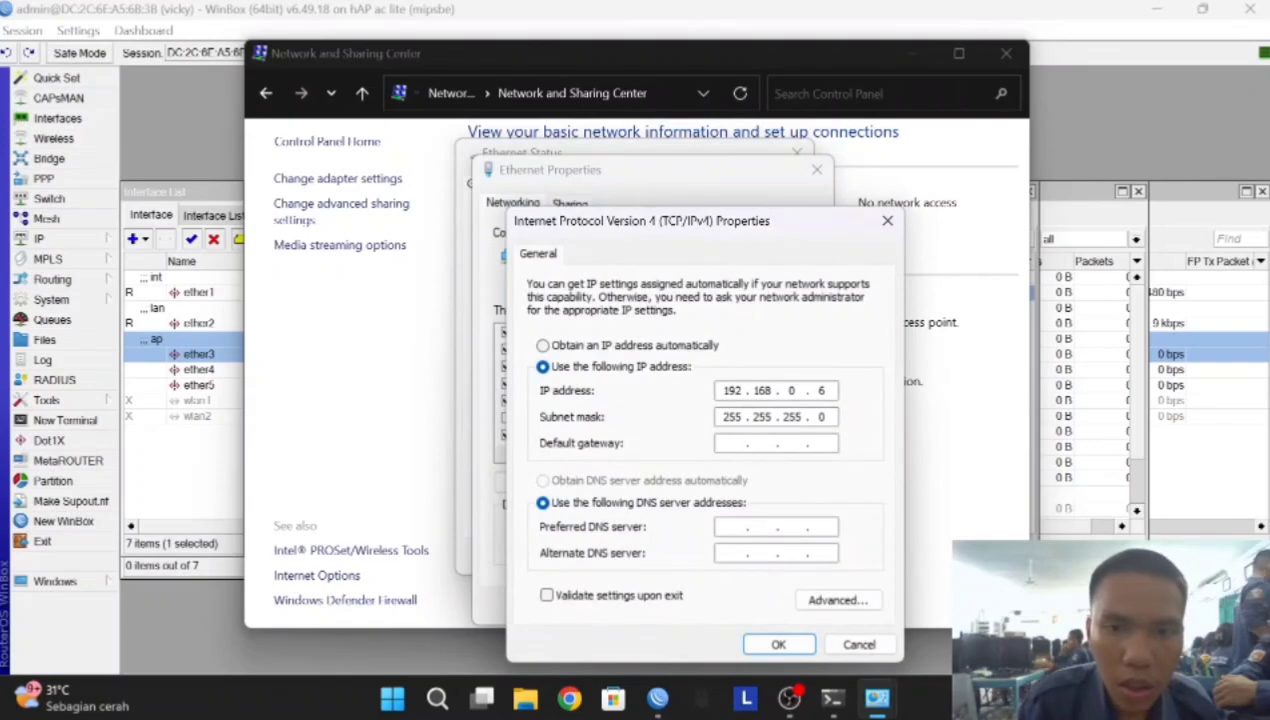
click(543, 345)
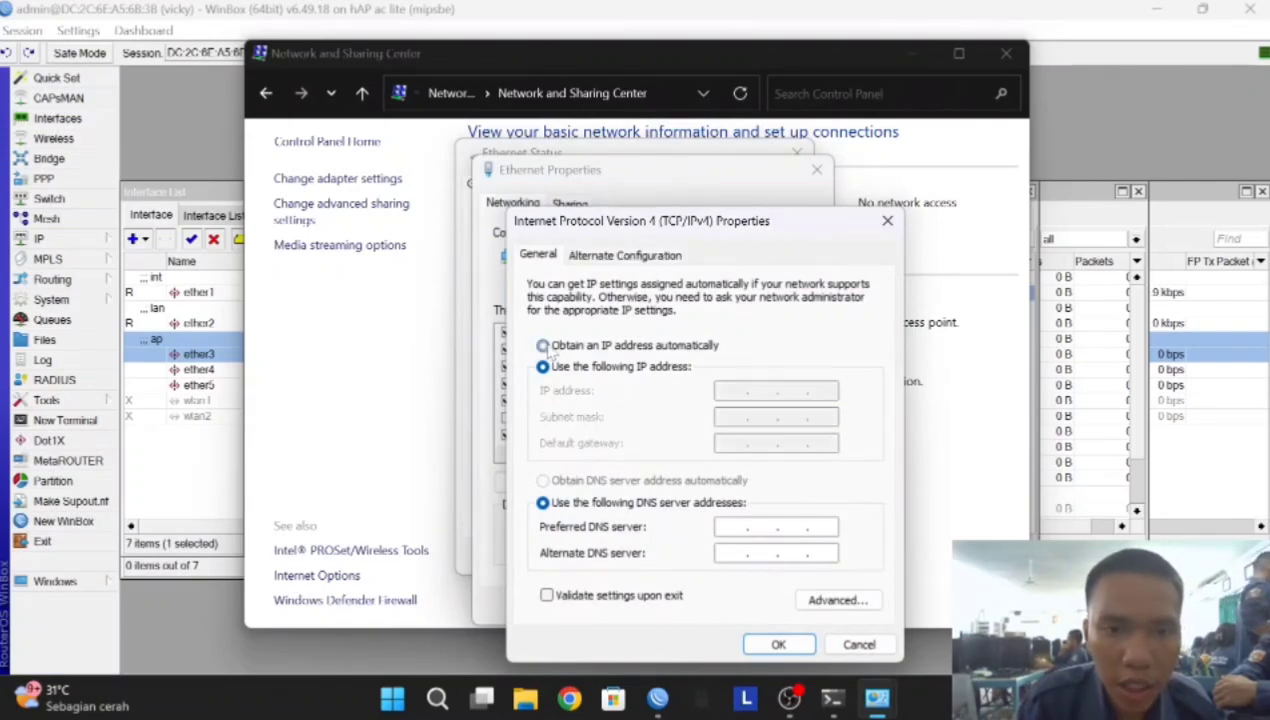
click(776, 645)
Close the adapter properties, launch Chrome and search Google for the mipsbe RouterOS release
click(712, 603)
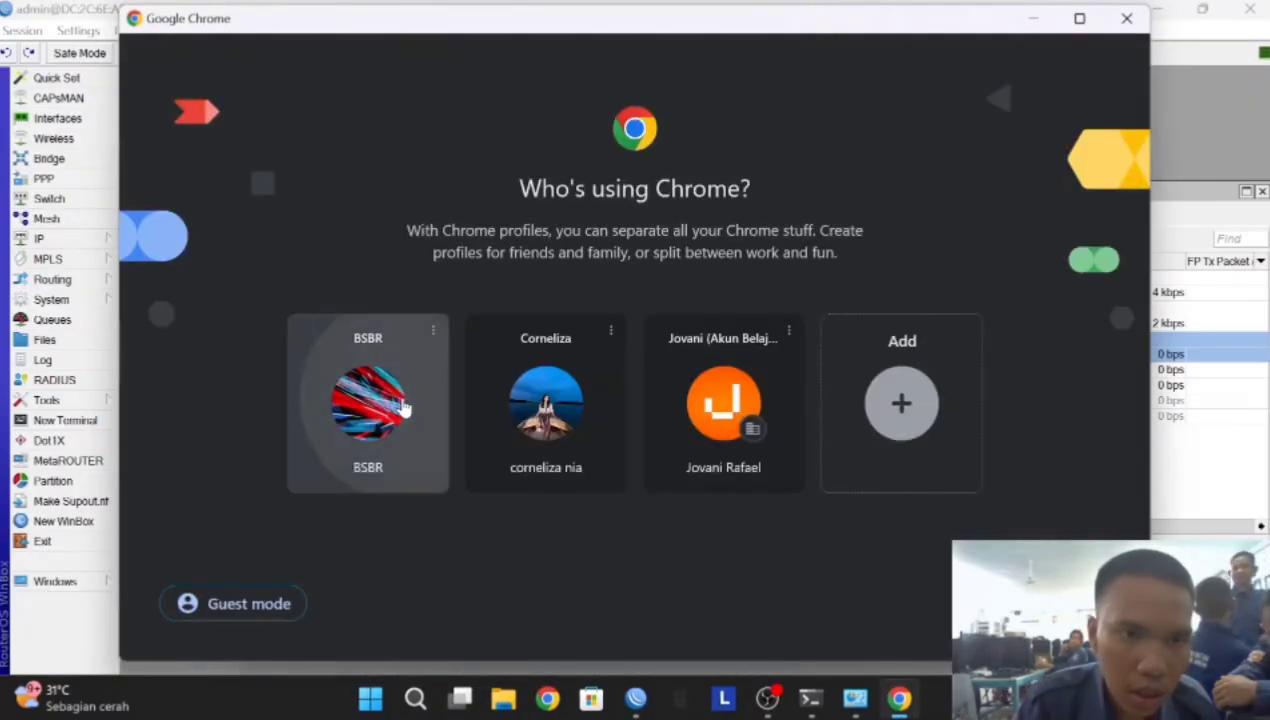
click(404, 405)
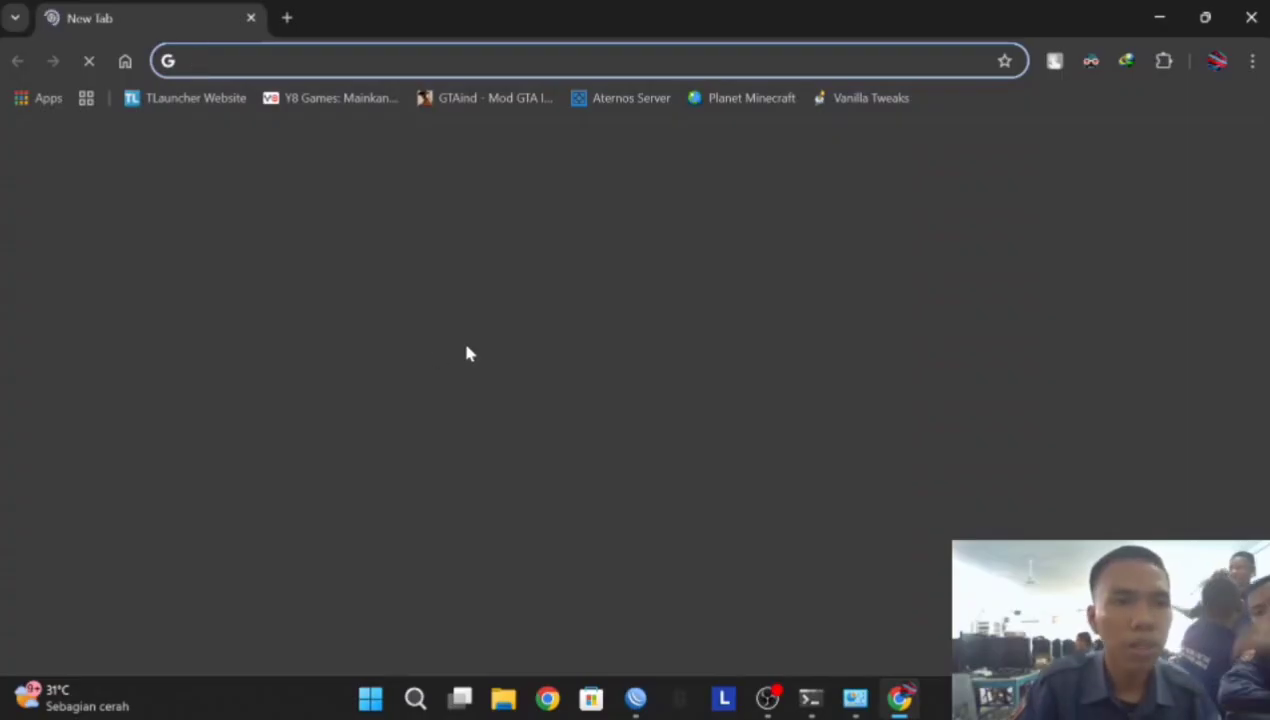
click(430, 405)
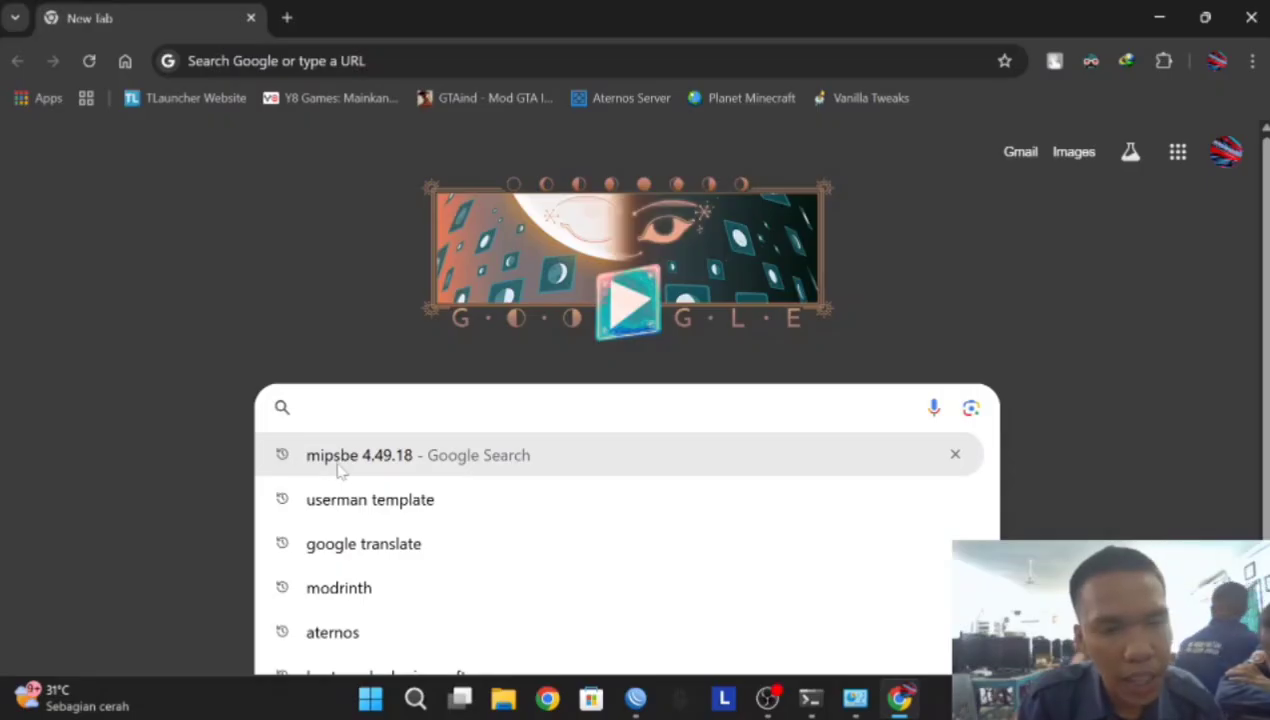
click(396, 470)
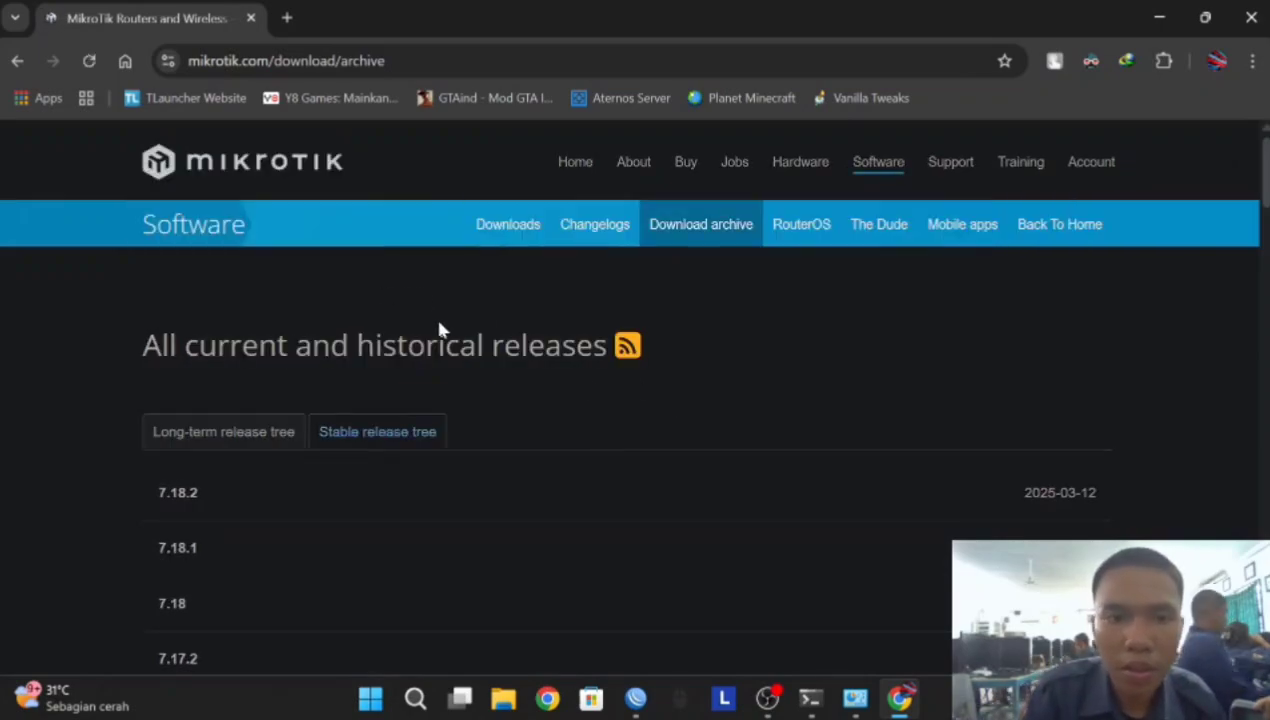
Browse MikroTik's RouterOS download archive and start an in-page search before returning to WinBox
scroll(774, 320, down, 2)
scroll(778, 320, up, 2)
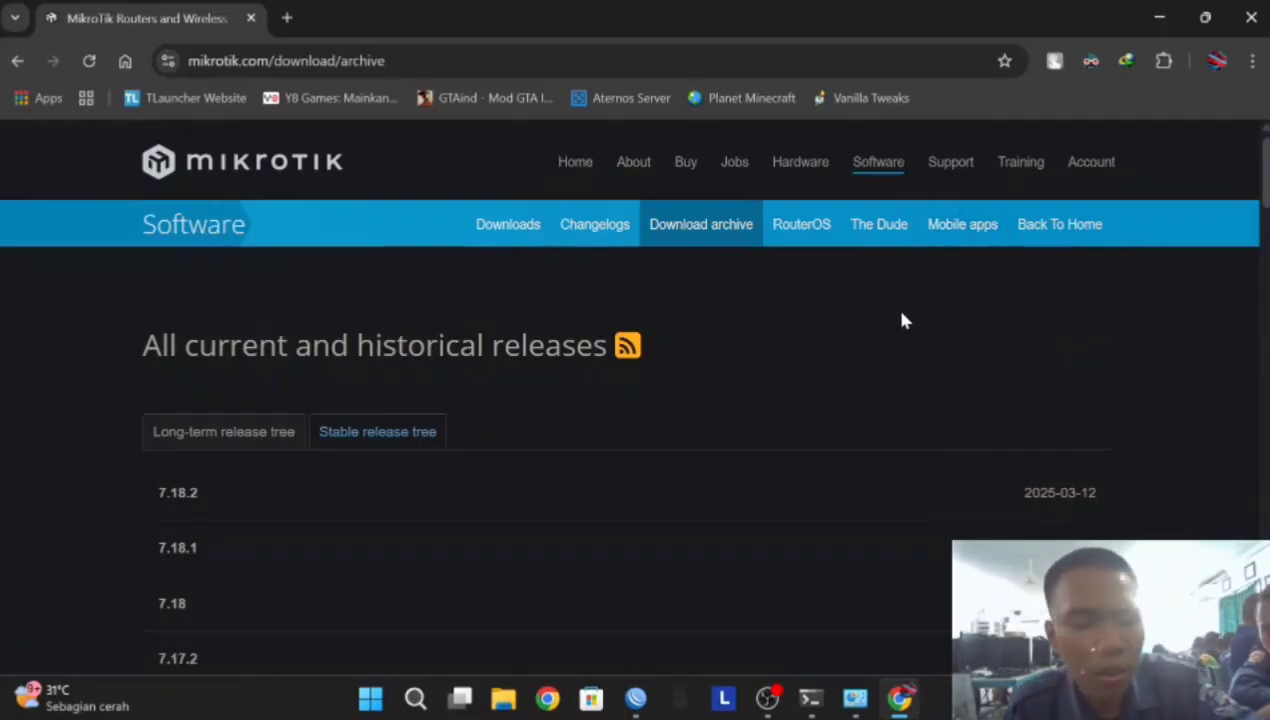
key(ctrl+f)
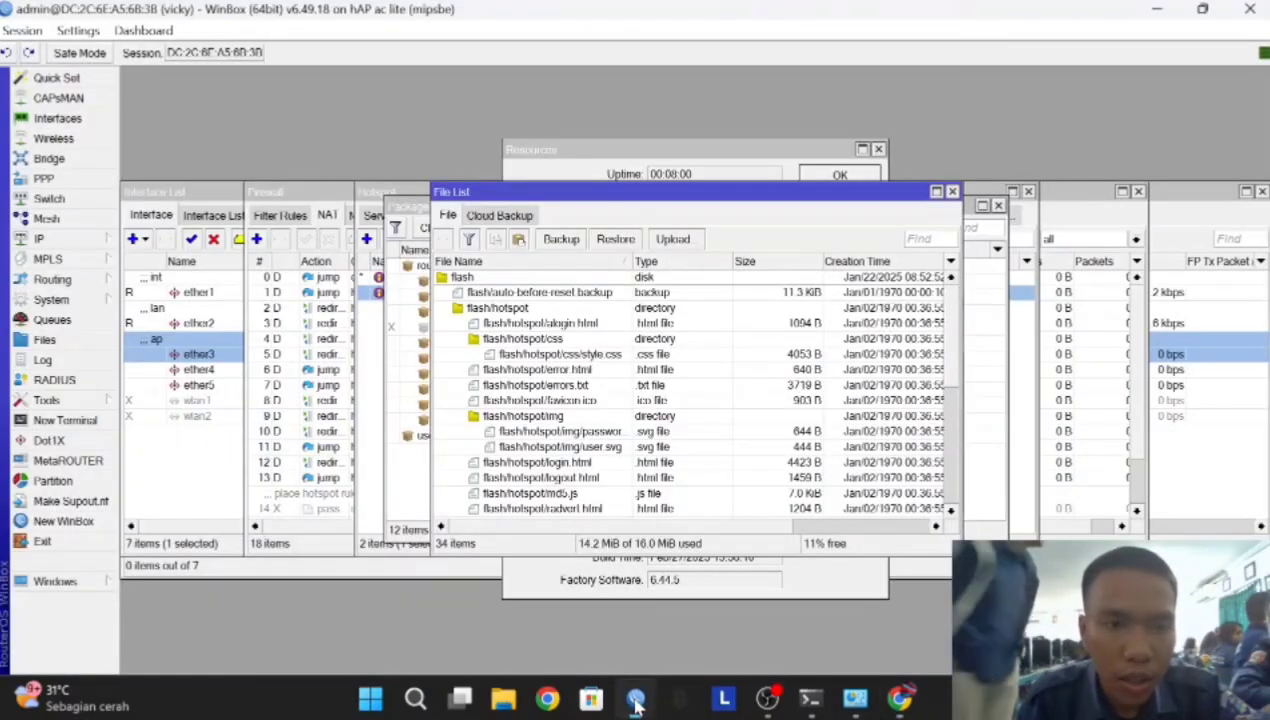
click(636, 698)
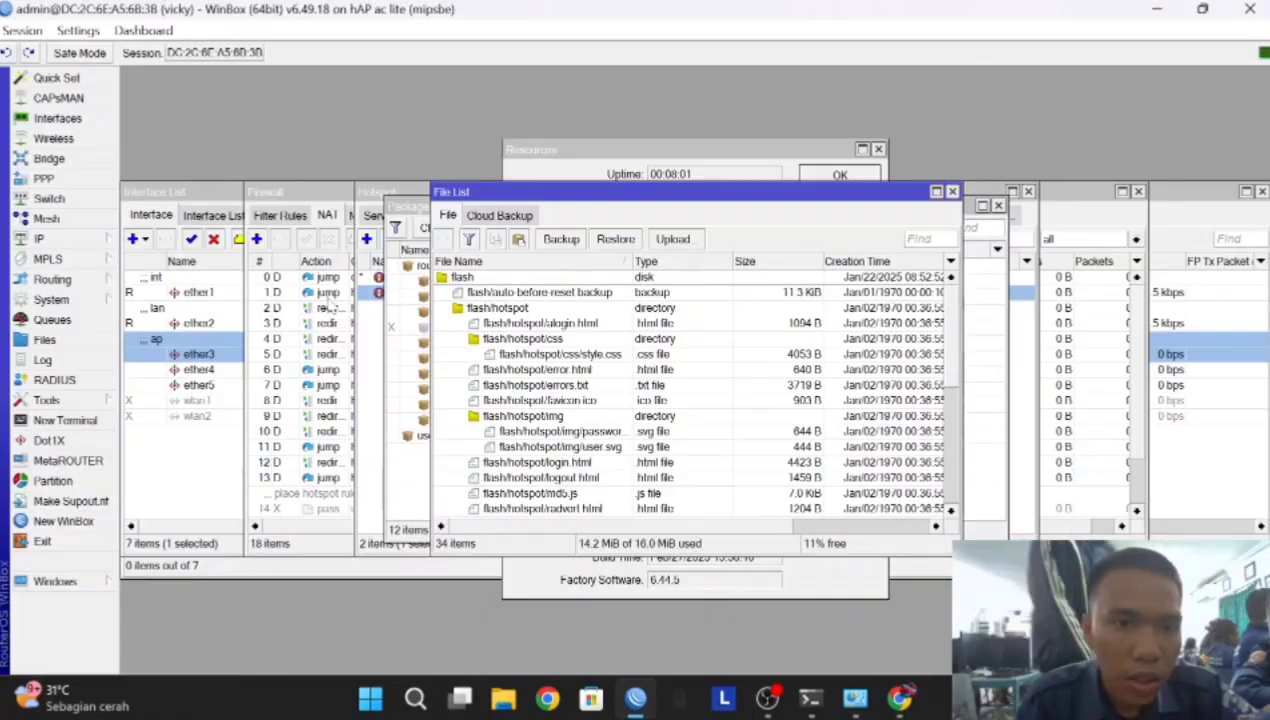
Copy the 6.49.18 version from System Resources and go back to the Chrome archive page
click(100, 300)
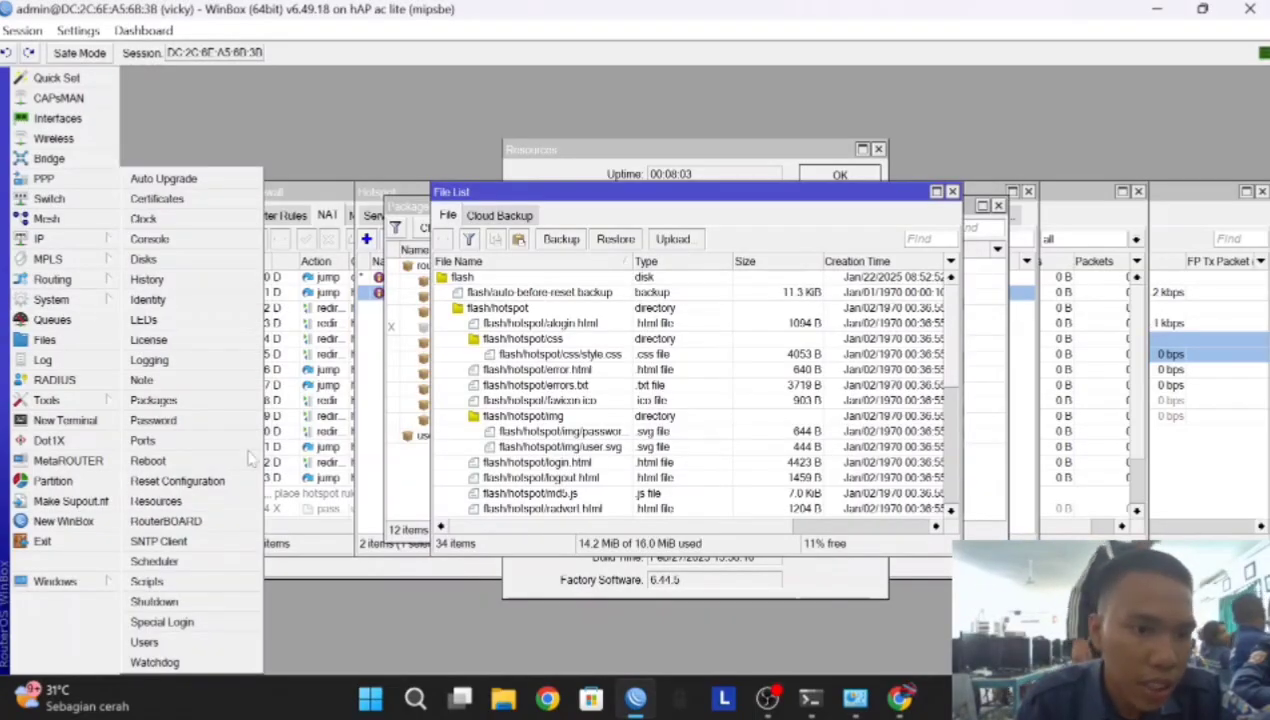
click(178, 503)
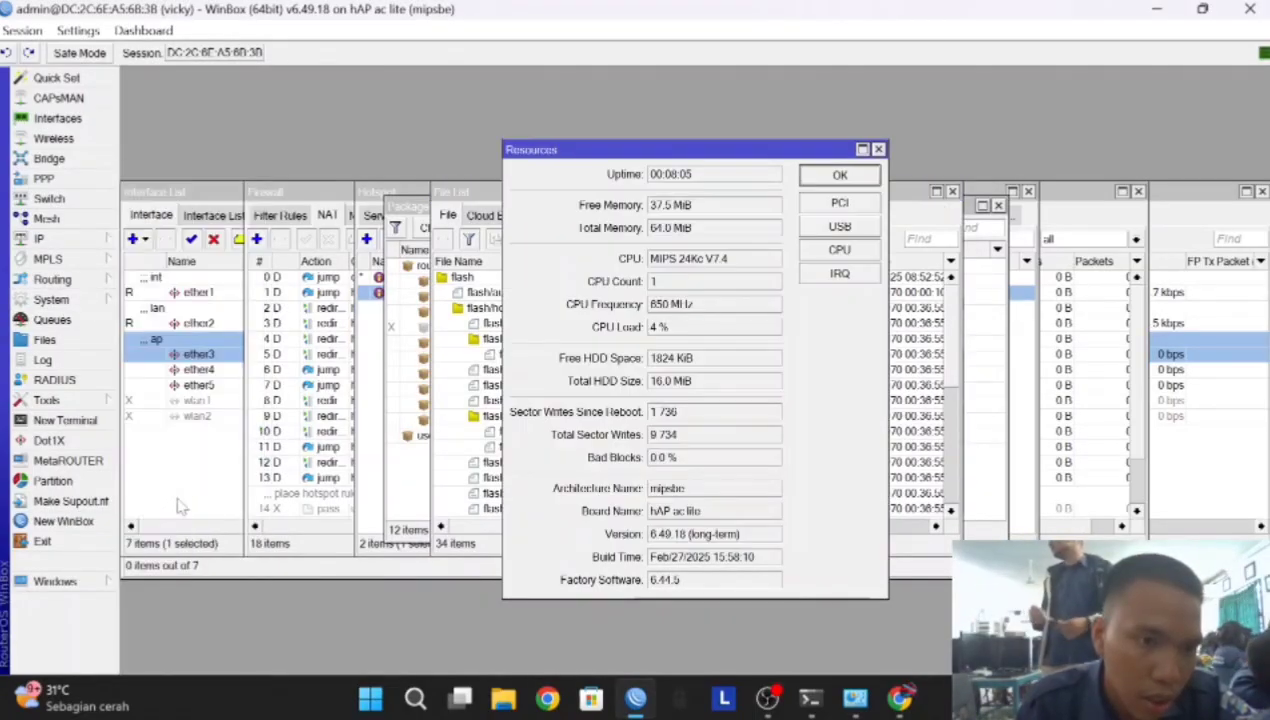
drag(688, 536, 660, 547)
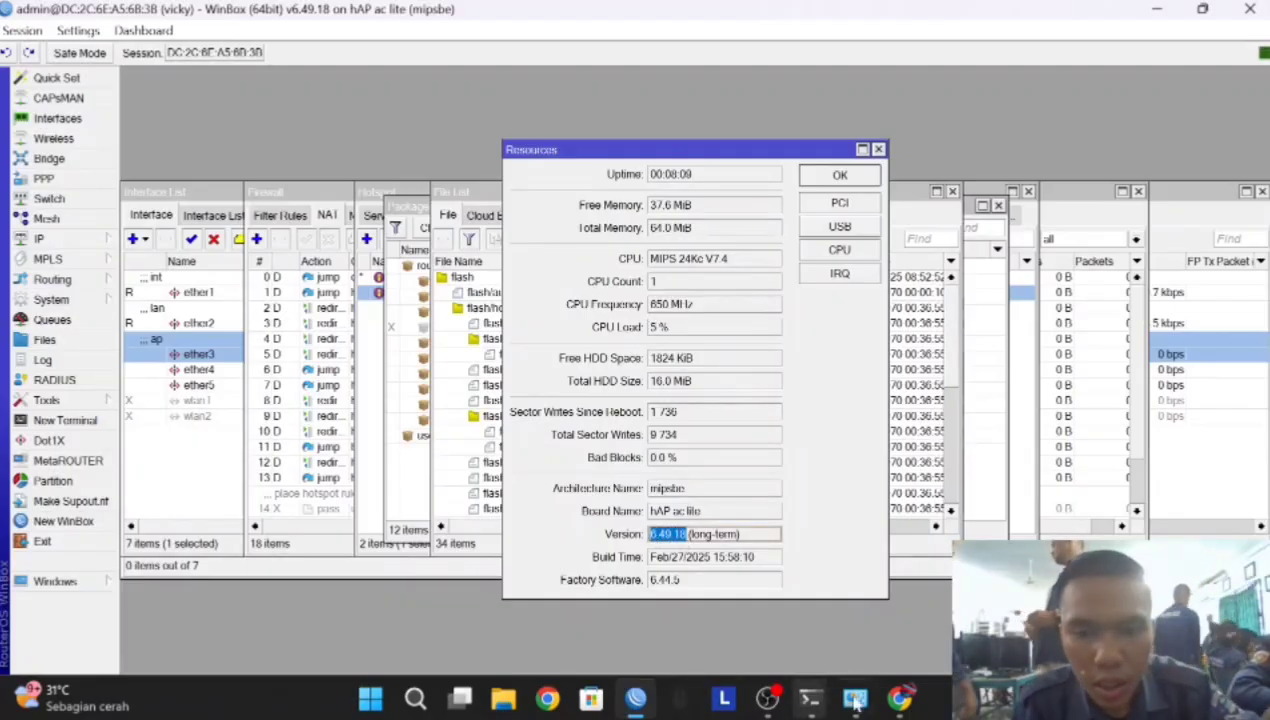
click(900, 700)
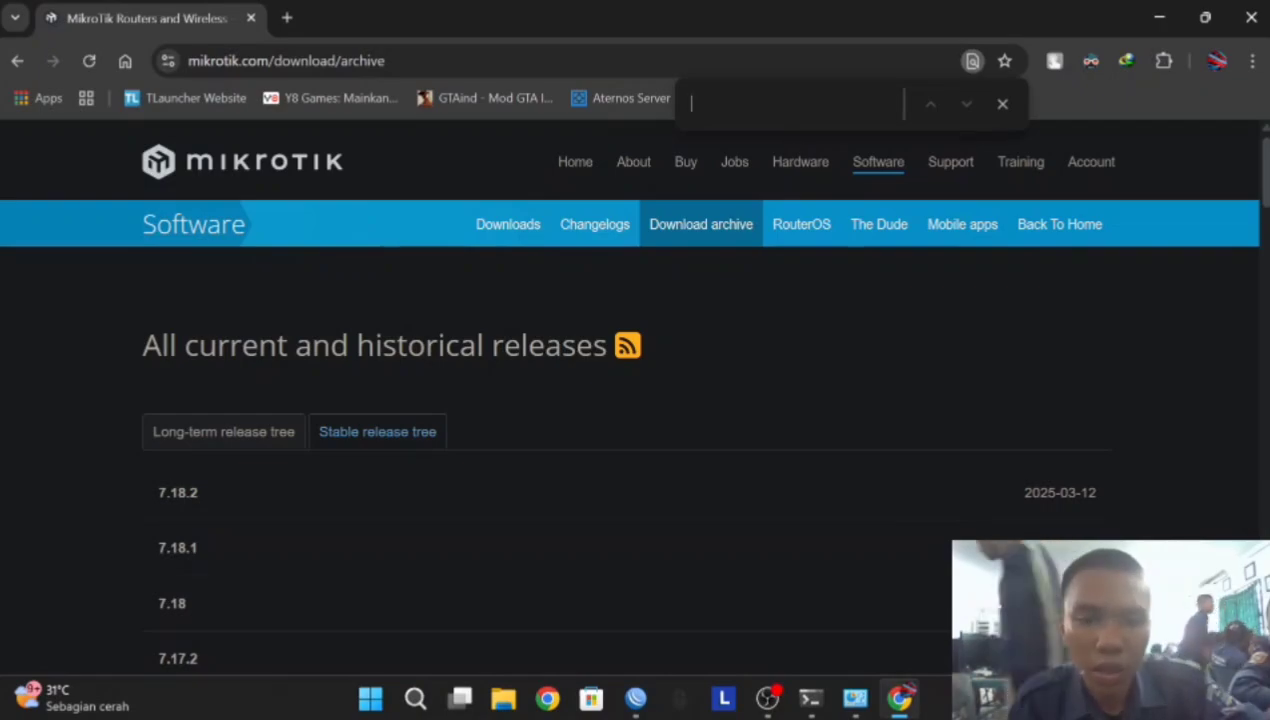
click(636, 698)
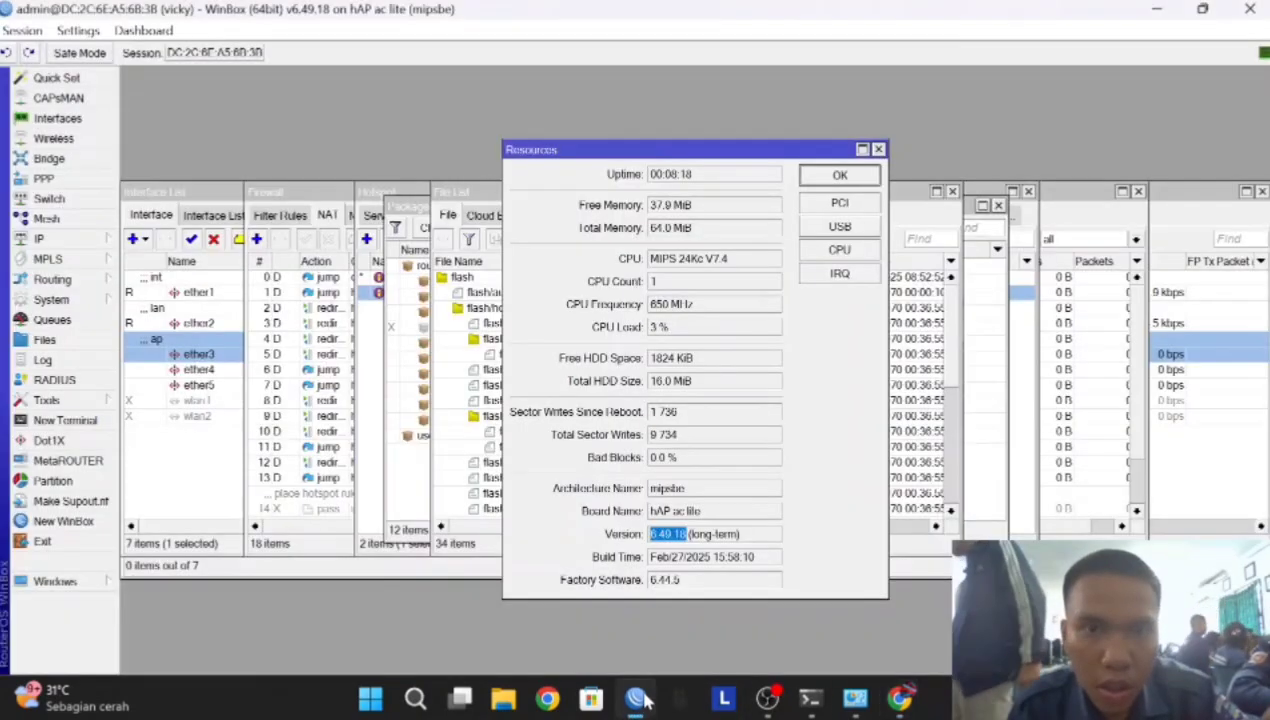
right_click(676, 540)
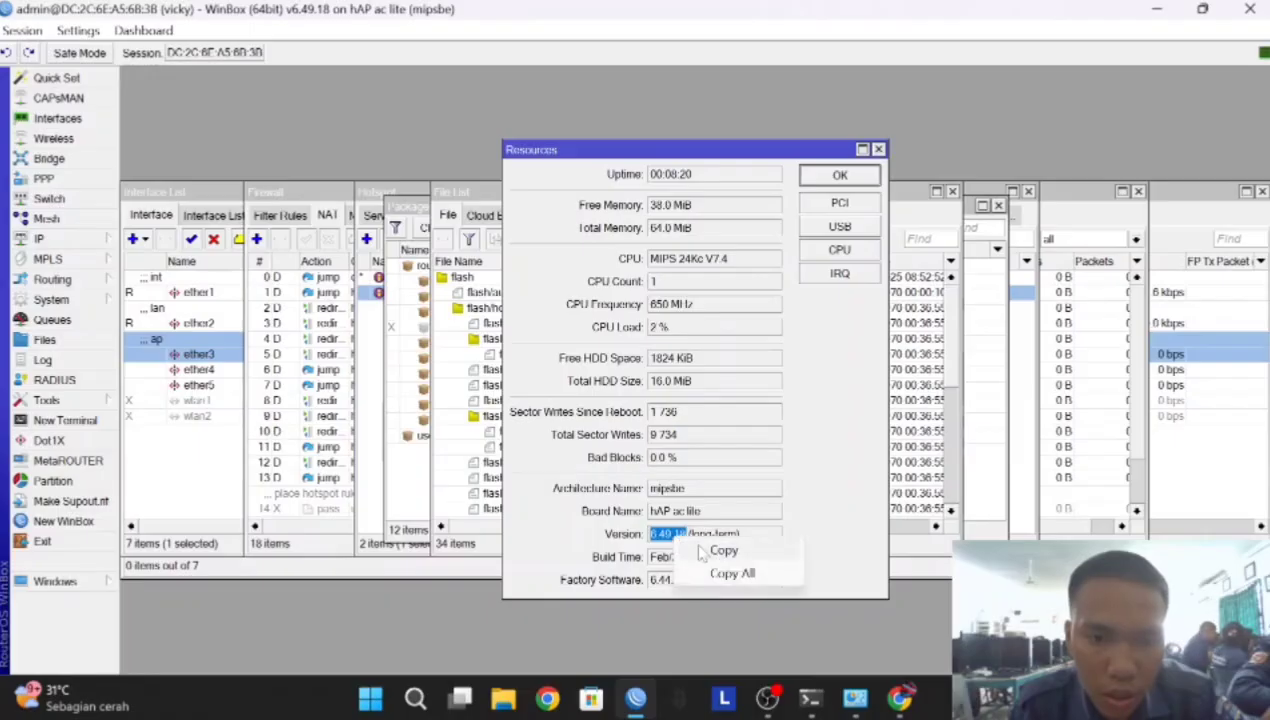
click(712, 551)
click(899, 697)
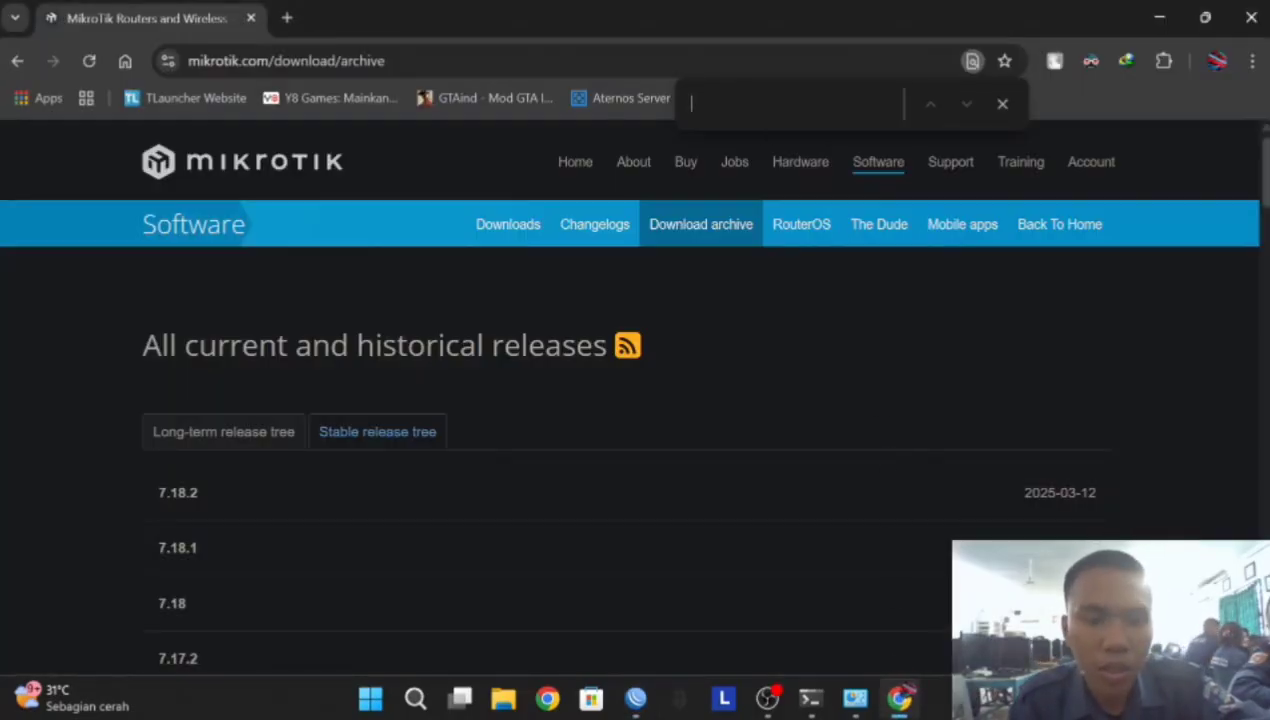
Find release 6.49.18 on the MikroTik archive page and expand its file list
key(ctrl+v)
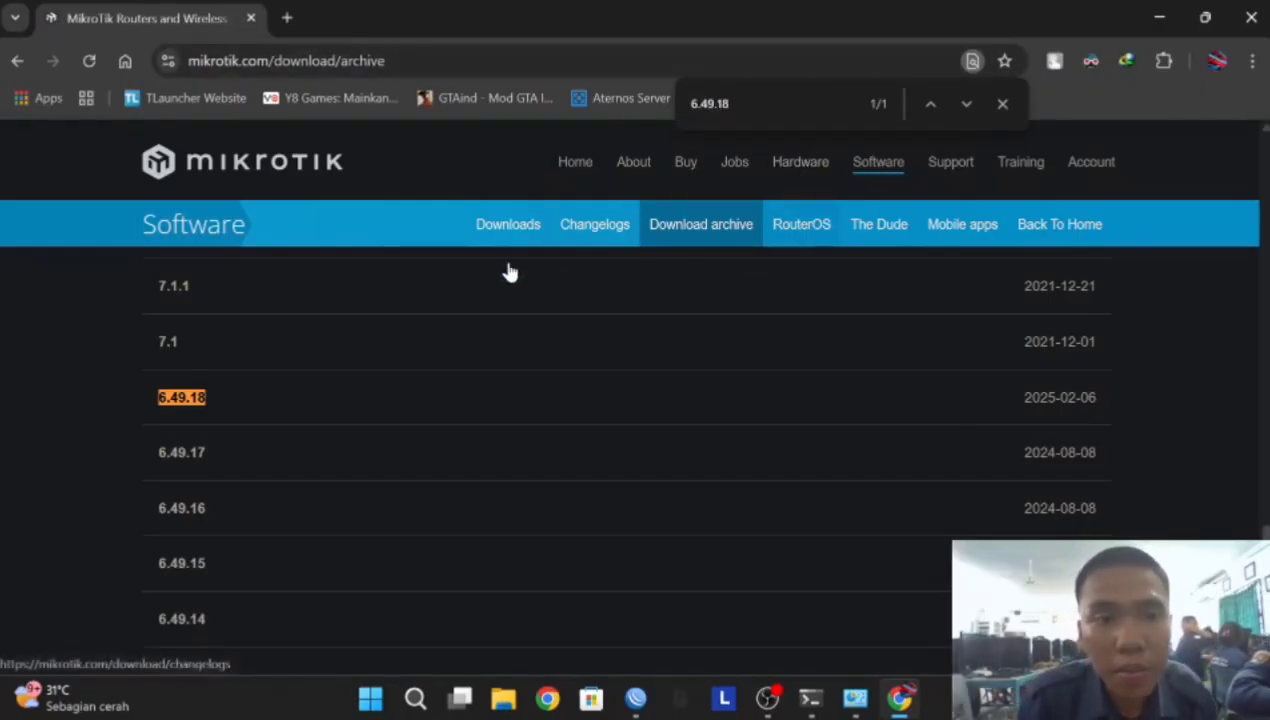
click(185, 398)
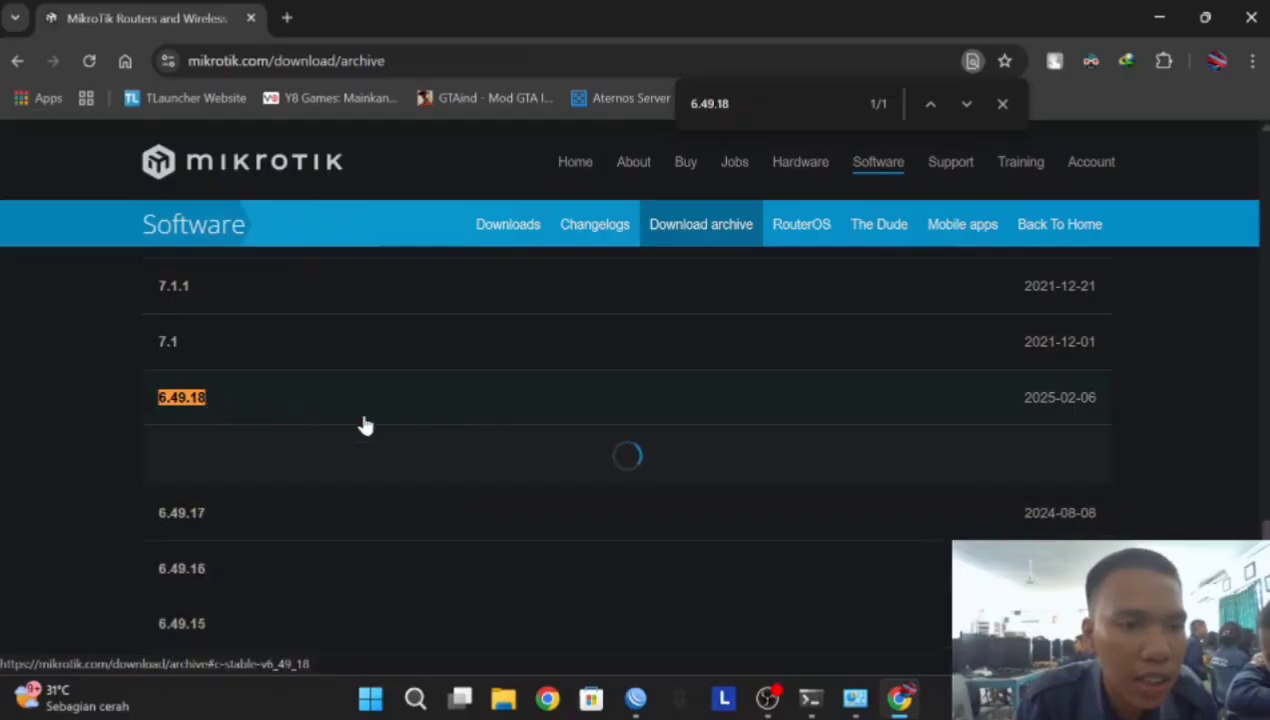
scroll(396, 415, down, 1)
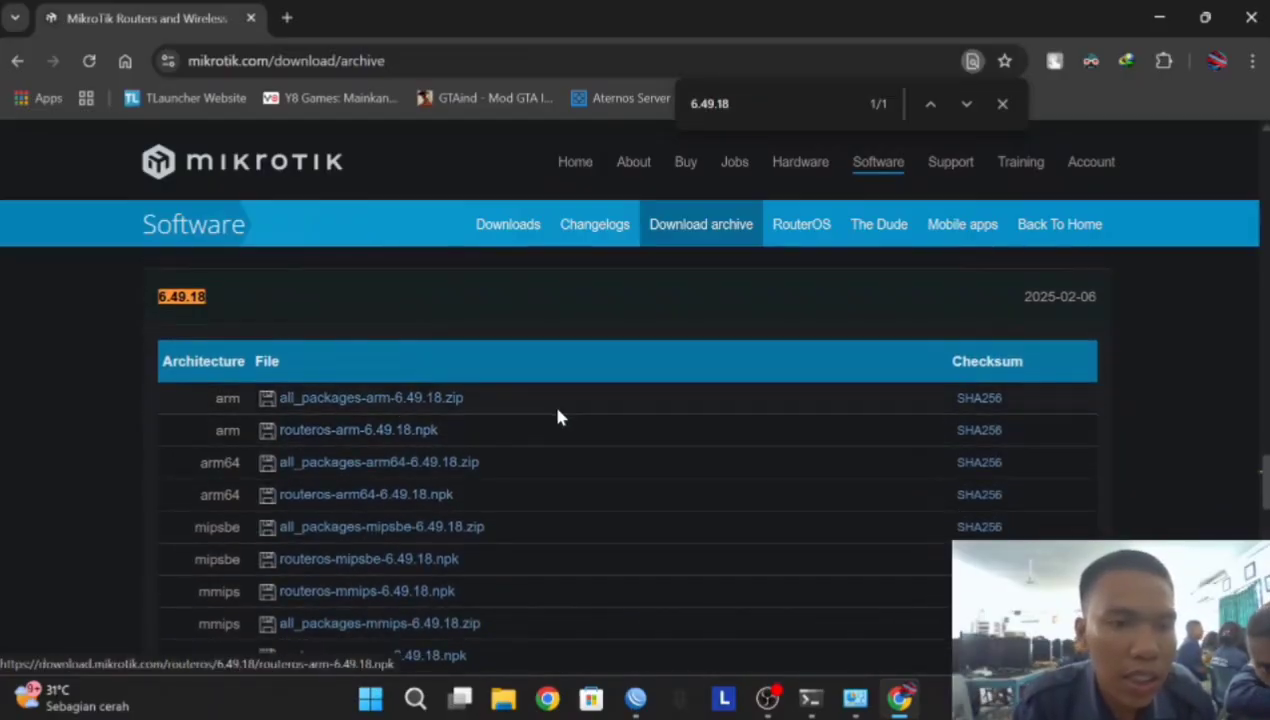
scroll(420, 405, down, 1)
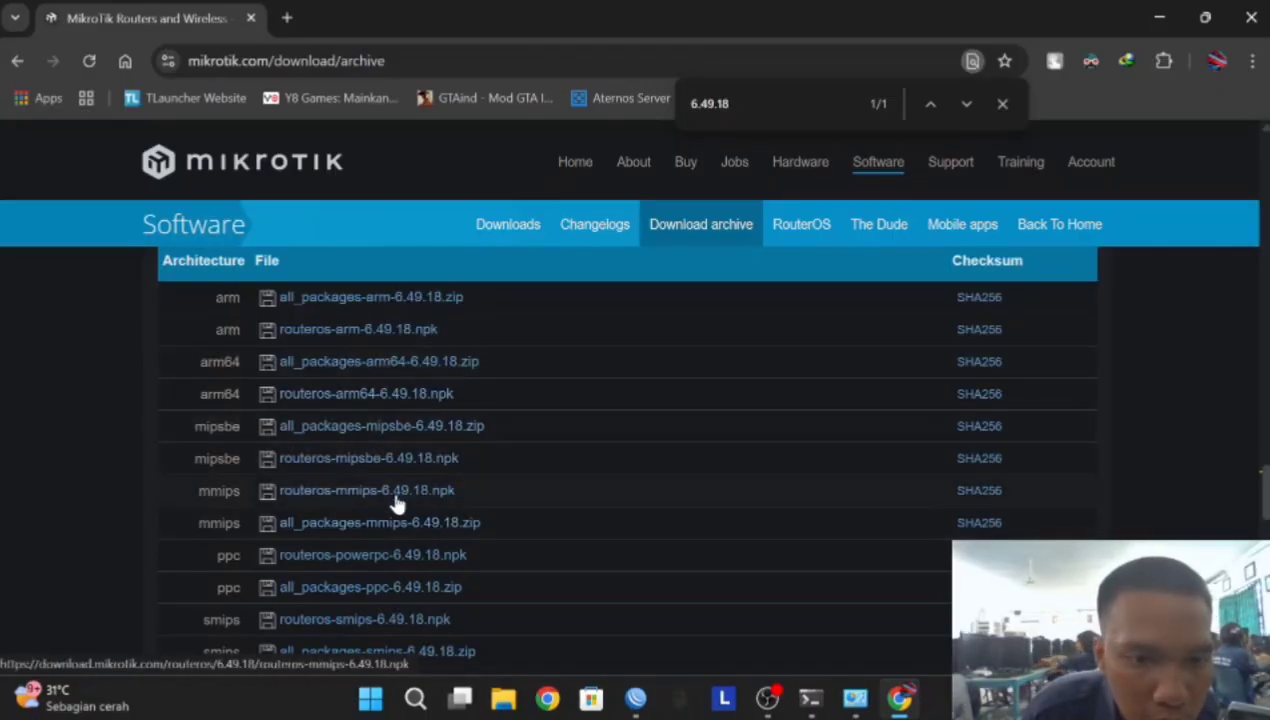
Download all_packages-mipsbe-6.49.18.zip and open its Downloads\Compressed folder
click(402, 435)
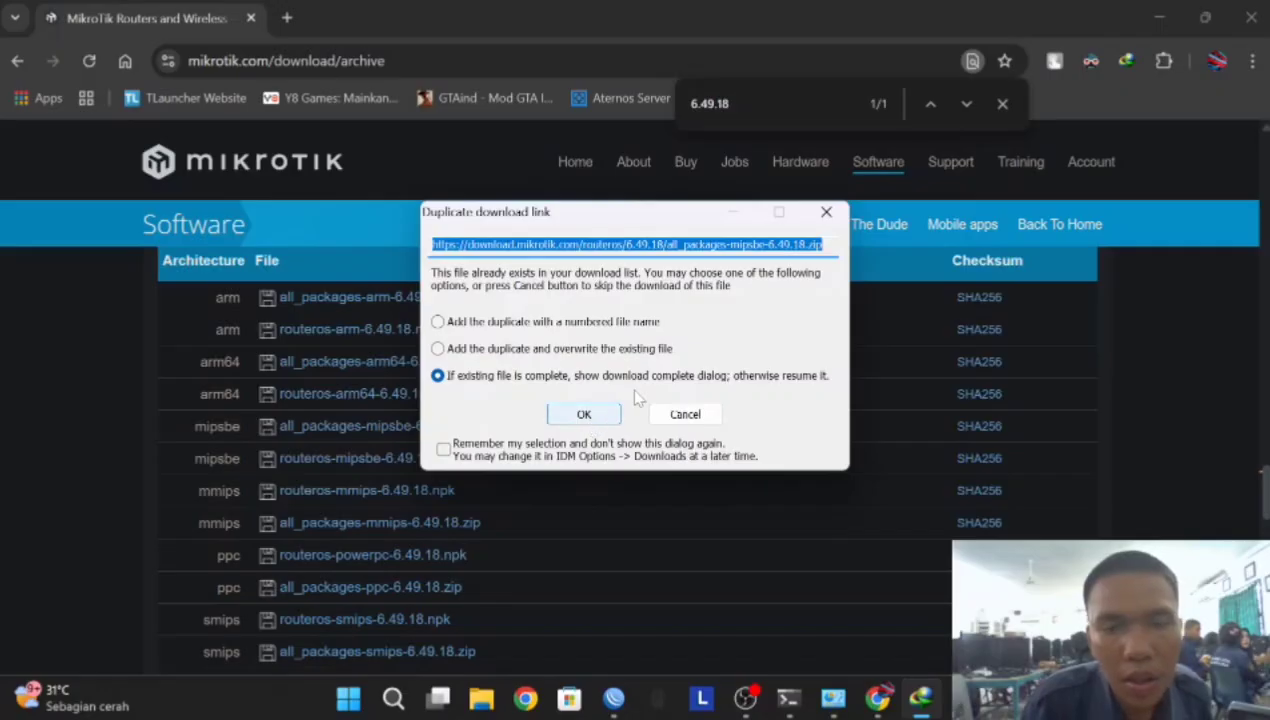
click(584, 413)
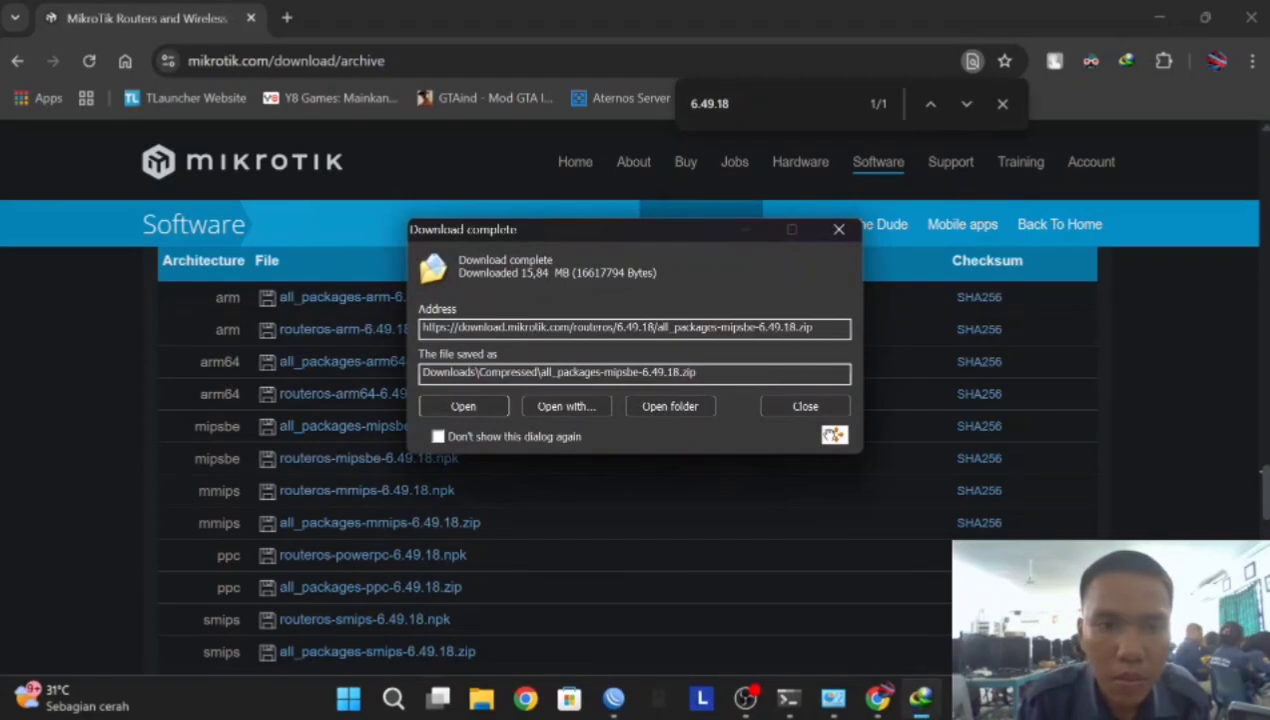
click(663, 408)
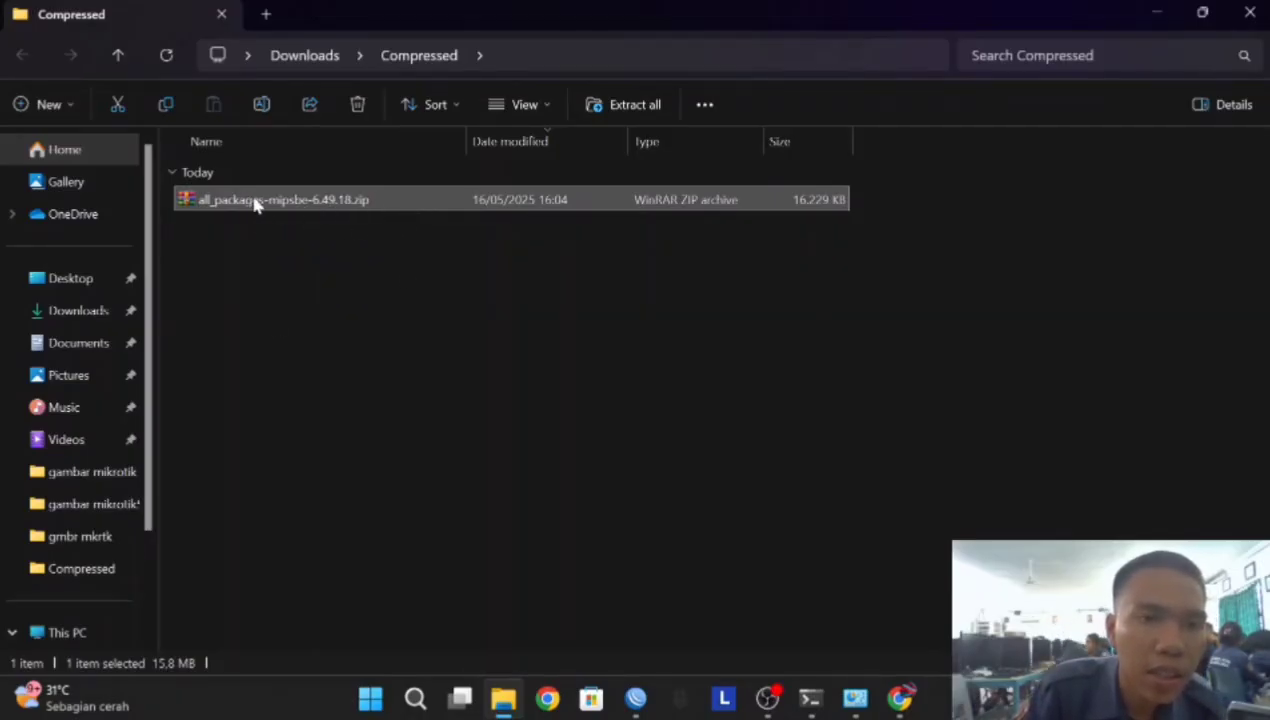
Extract all_packages-mipsbe-6.49.18.zip into its own folder
right_click(221, 205)
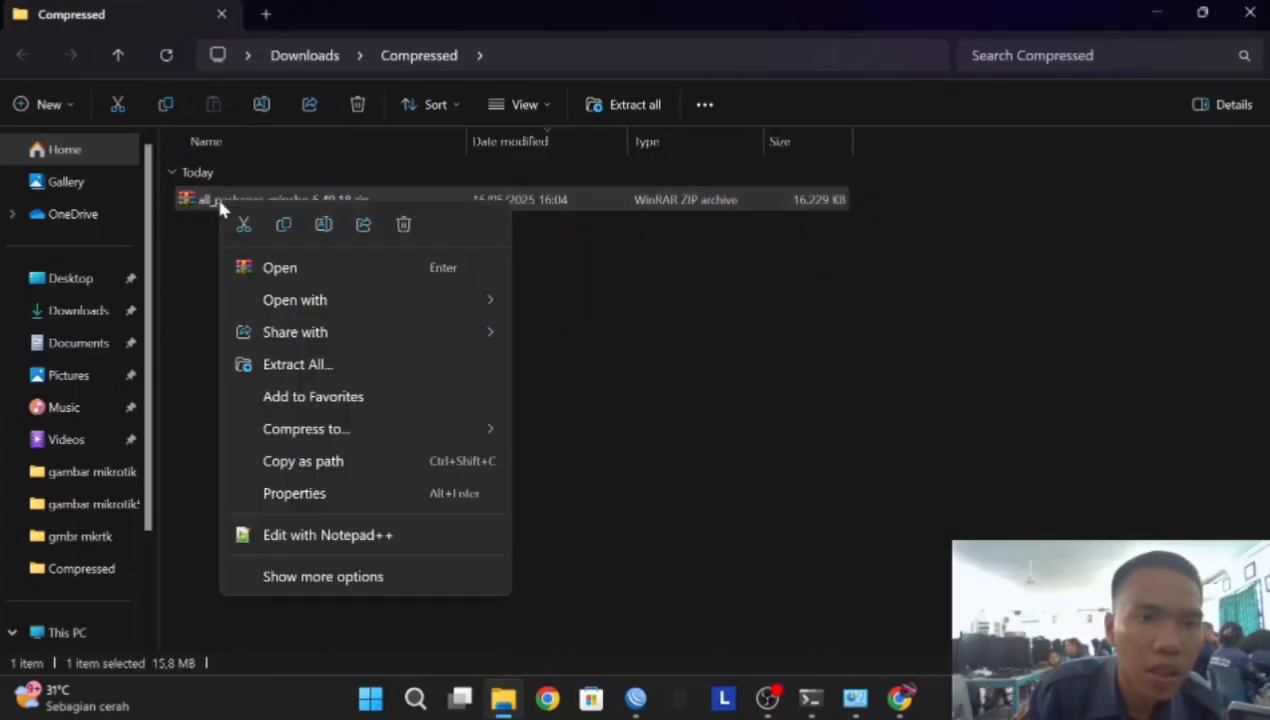
click(295, 363)
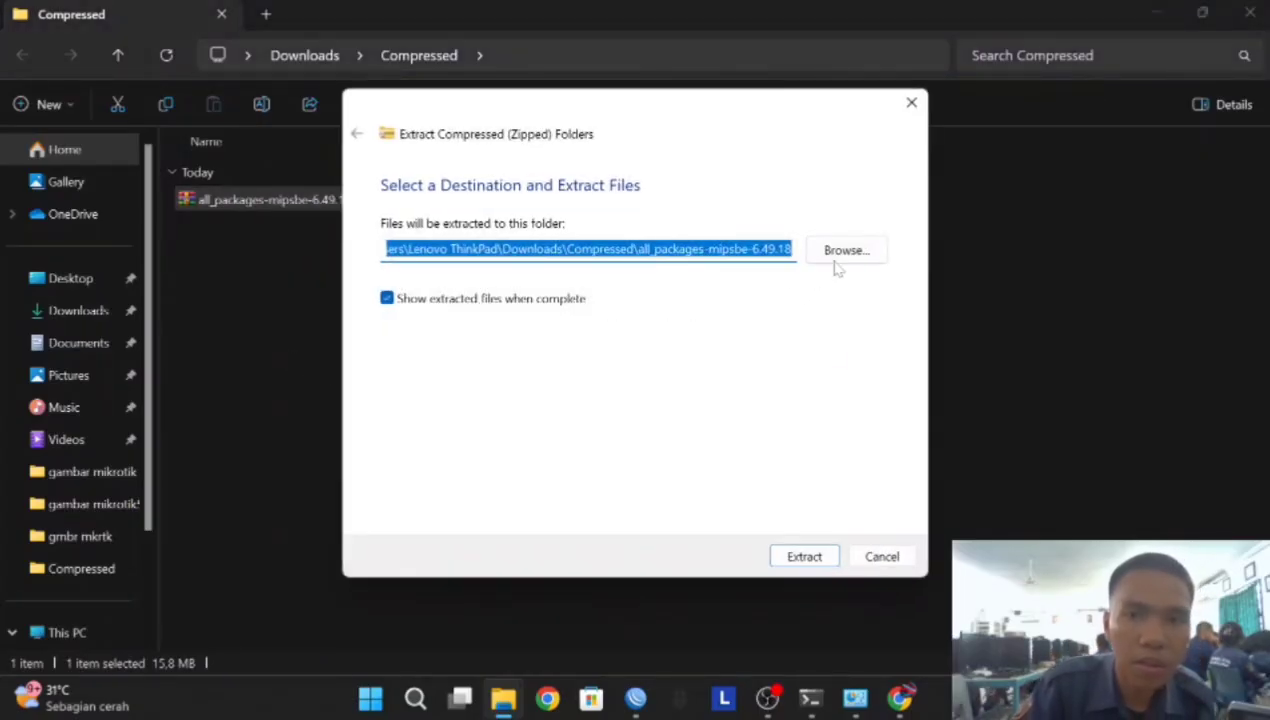
click(810, 556)
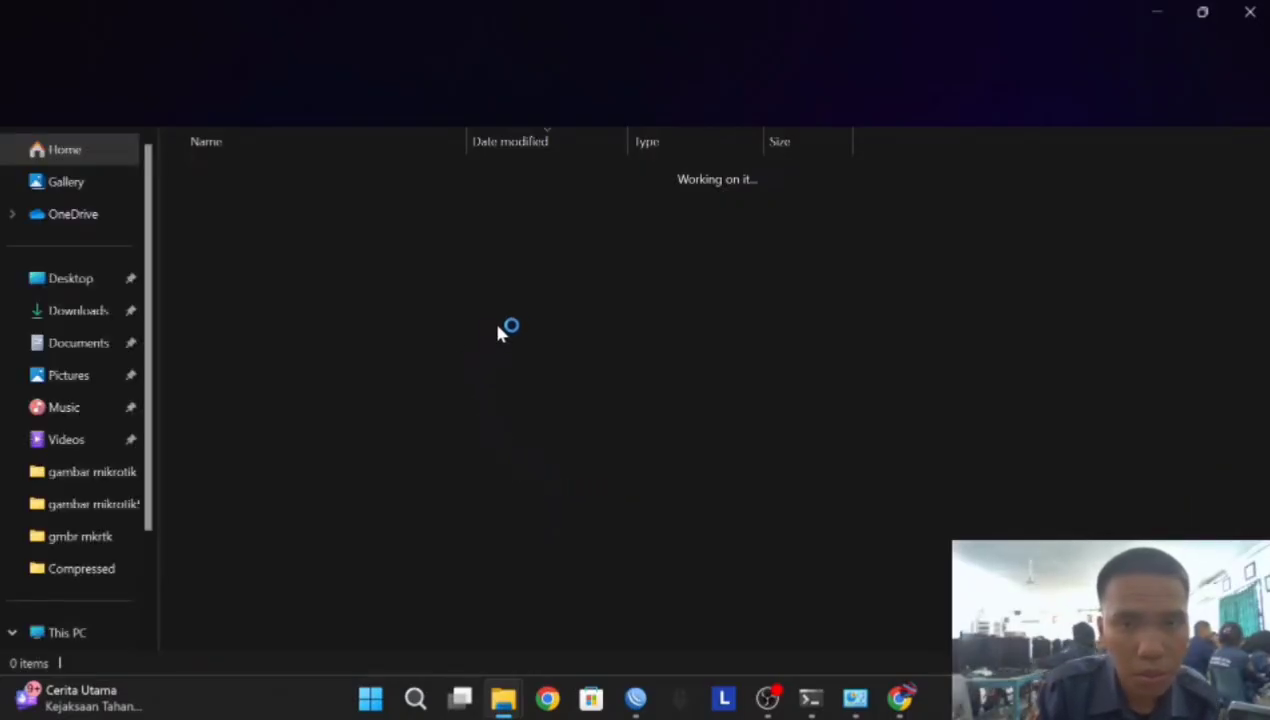
Select user-manager-6.49.18-mipsbe.npk among the extracted packages, then return to WinBox
click(533, 323)
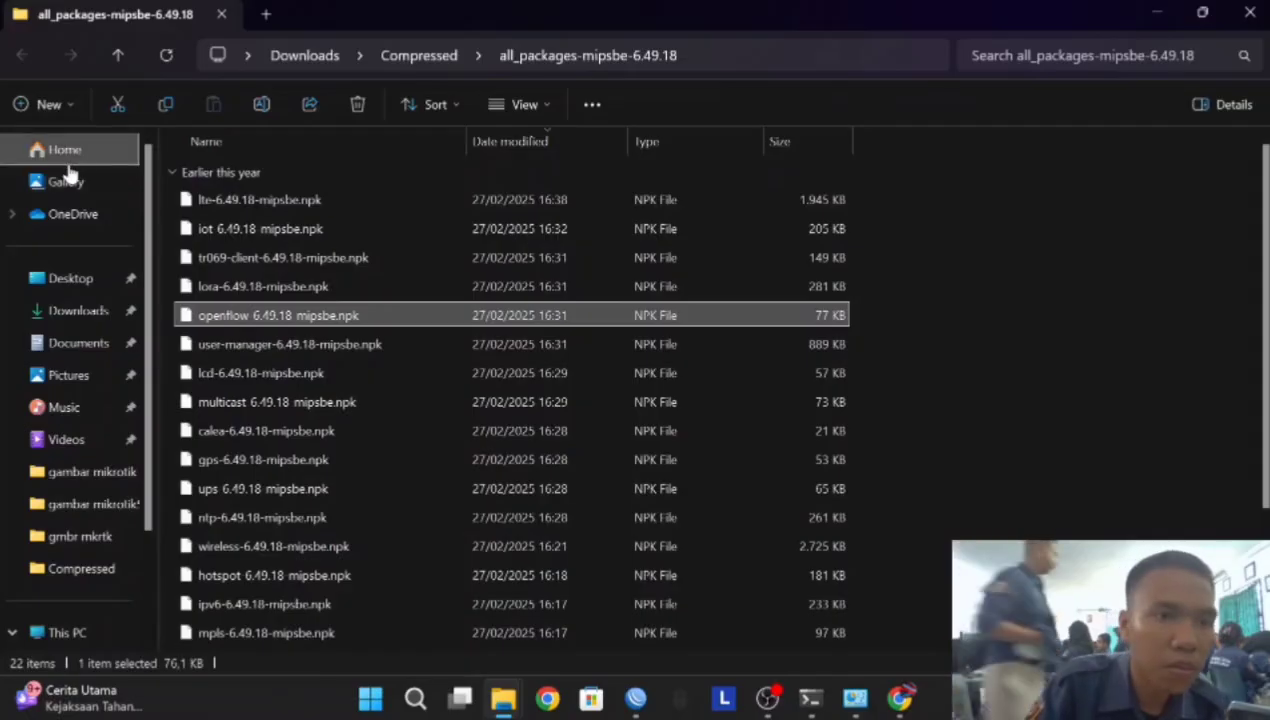
scroll(248, 240, down, 2)
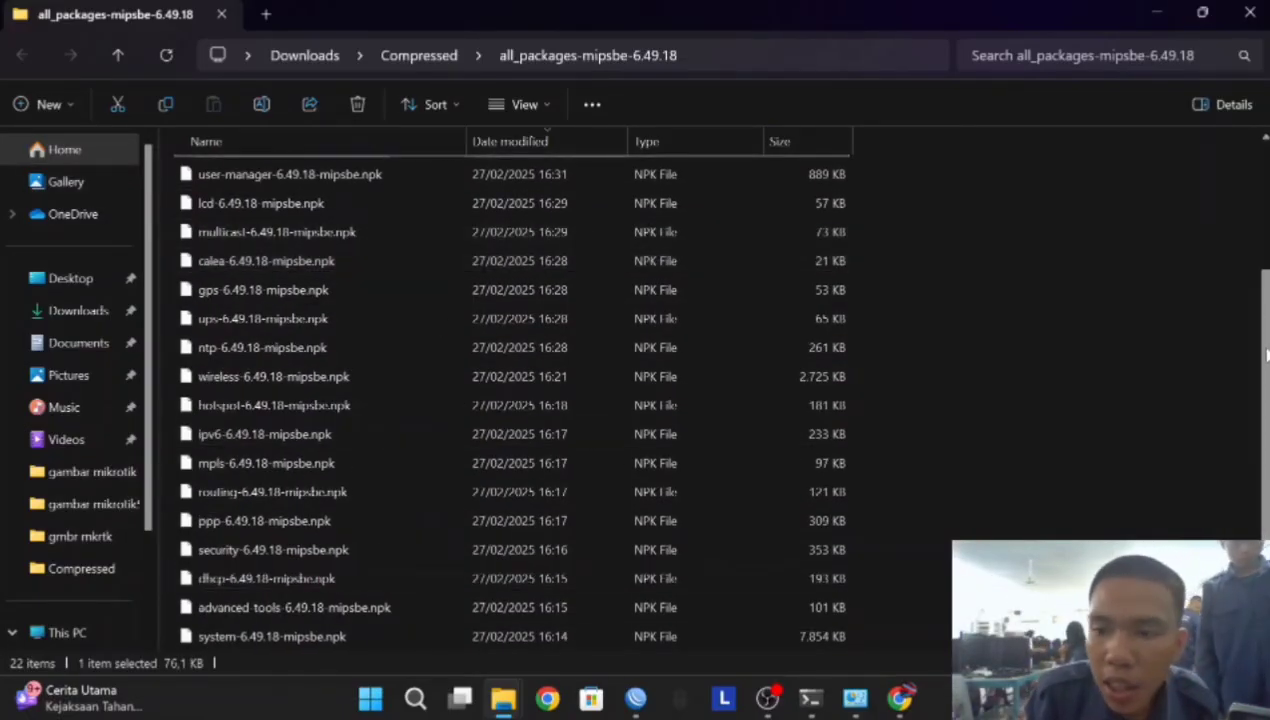
drag(1260, 370, 1251, 264)
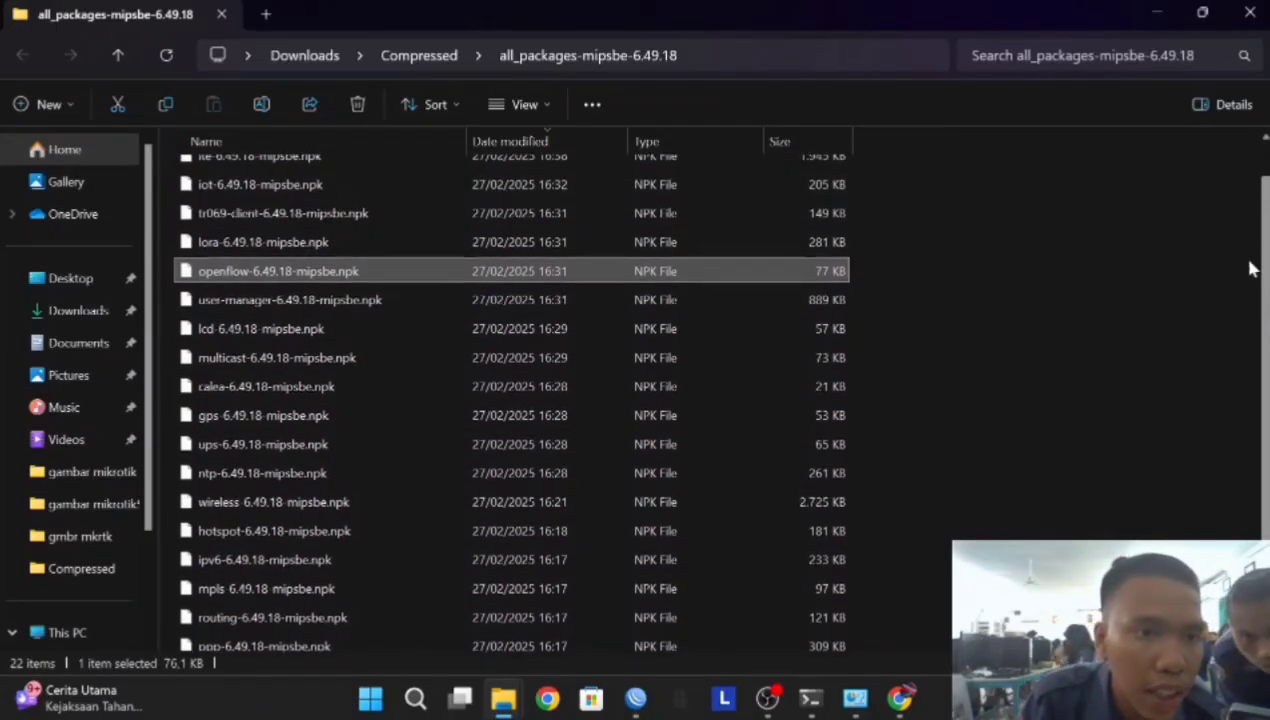
click(268, 305)
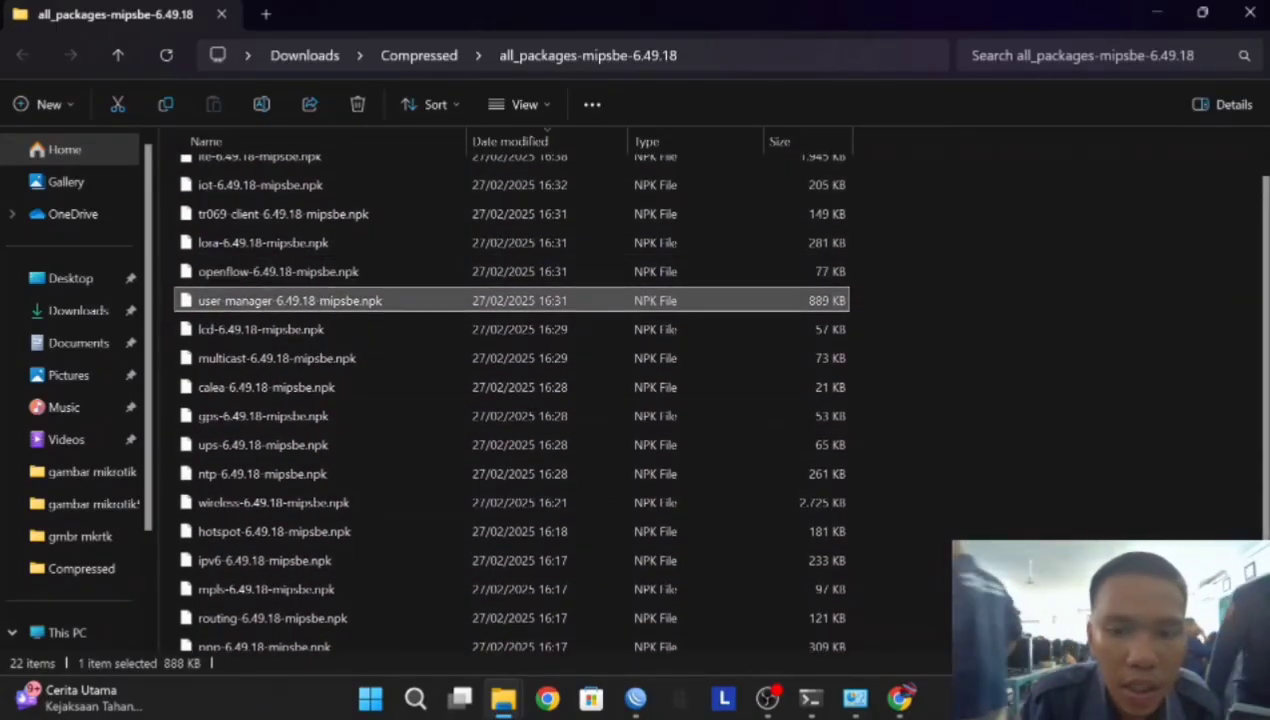
click(638, 697)
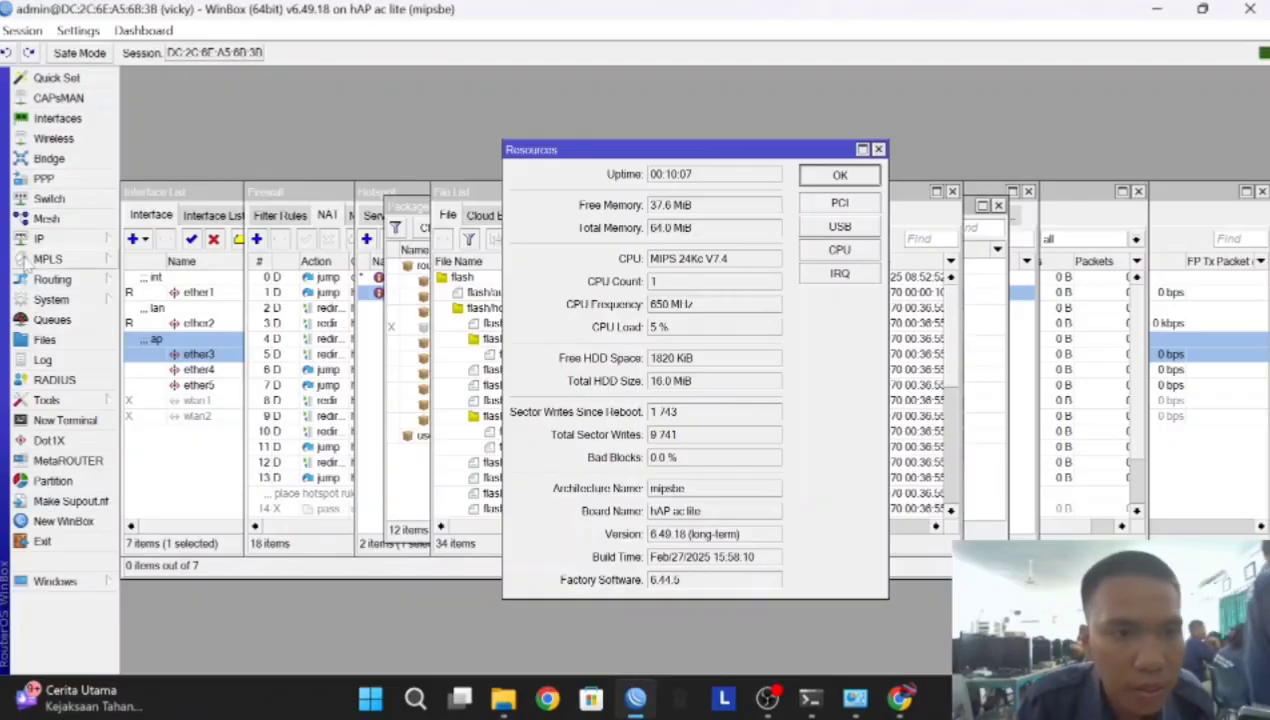
From WinBox Files, browse the upload dialog to Downloads\Compressed\all_packages-mipsbe-6.49.18
click(46, 336)
click(672, 240)
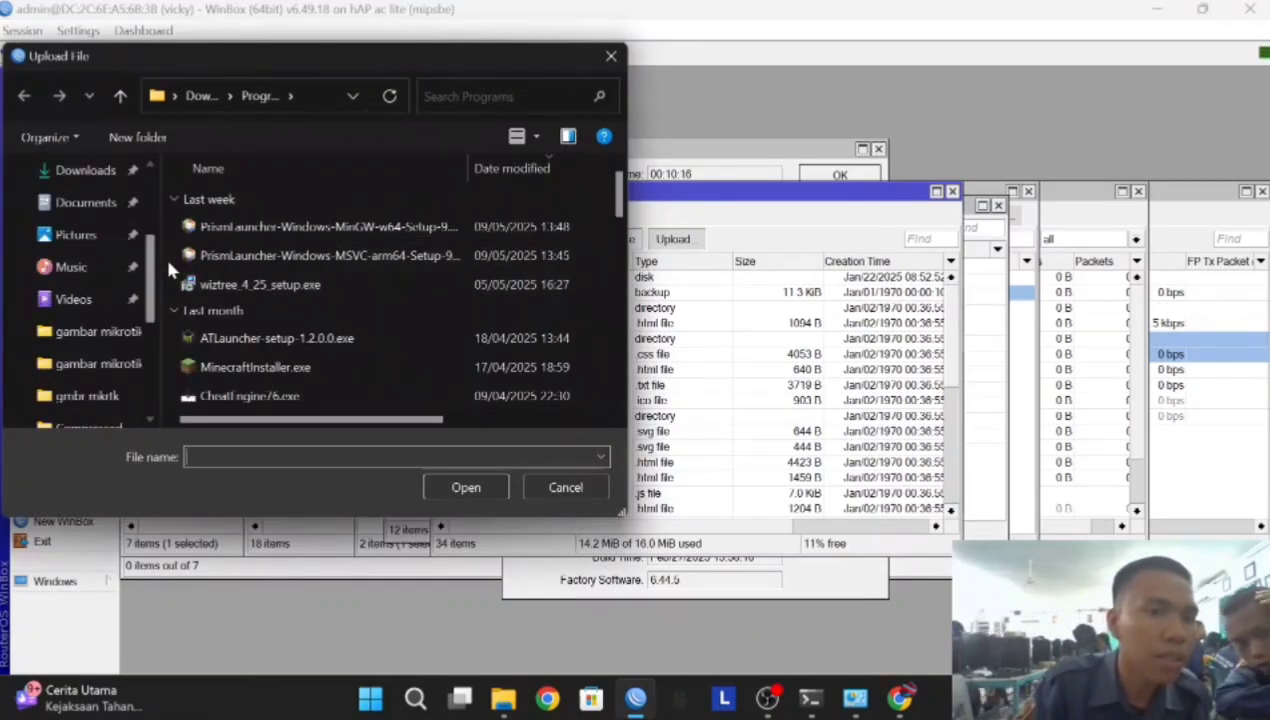
click(110, 180)
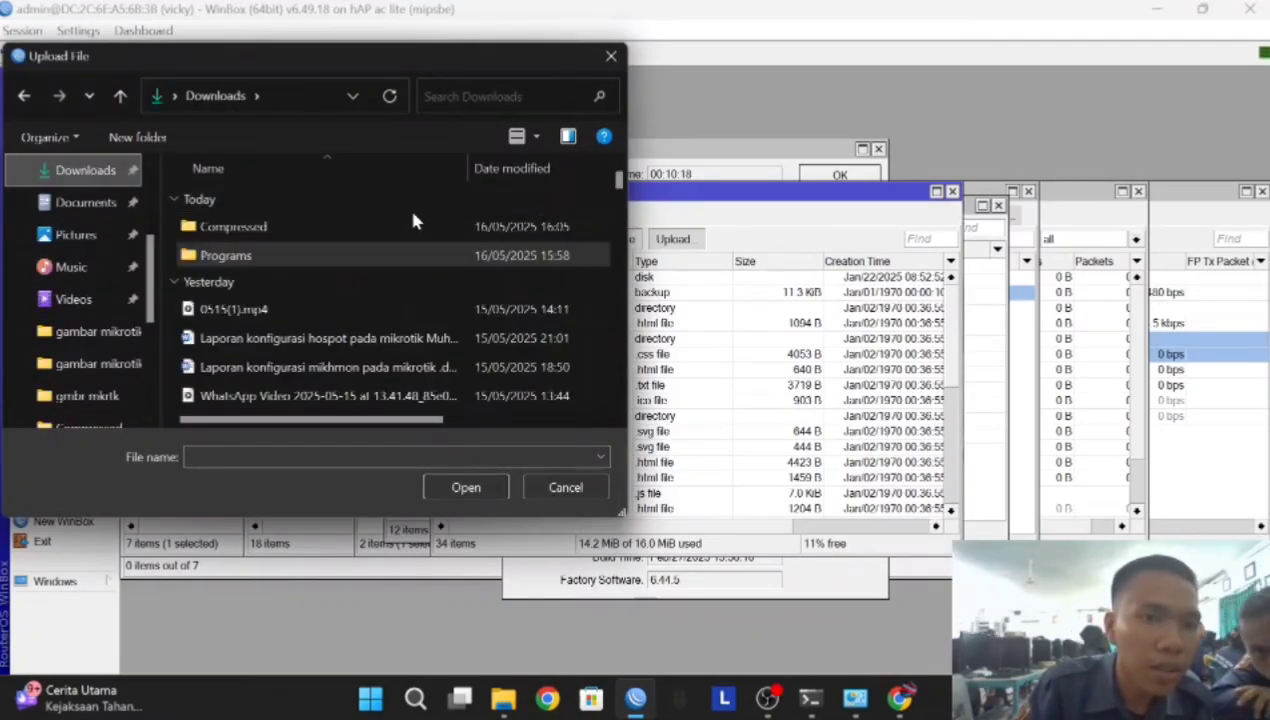
scroll(272, 284, down, 3)
scroll(278, 286, up, 3)
double_click(270, 230)
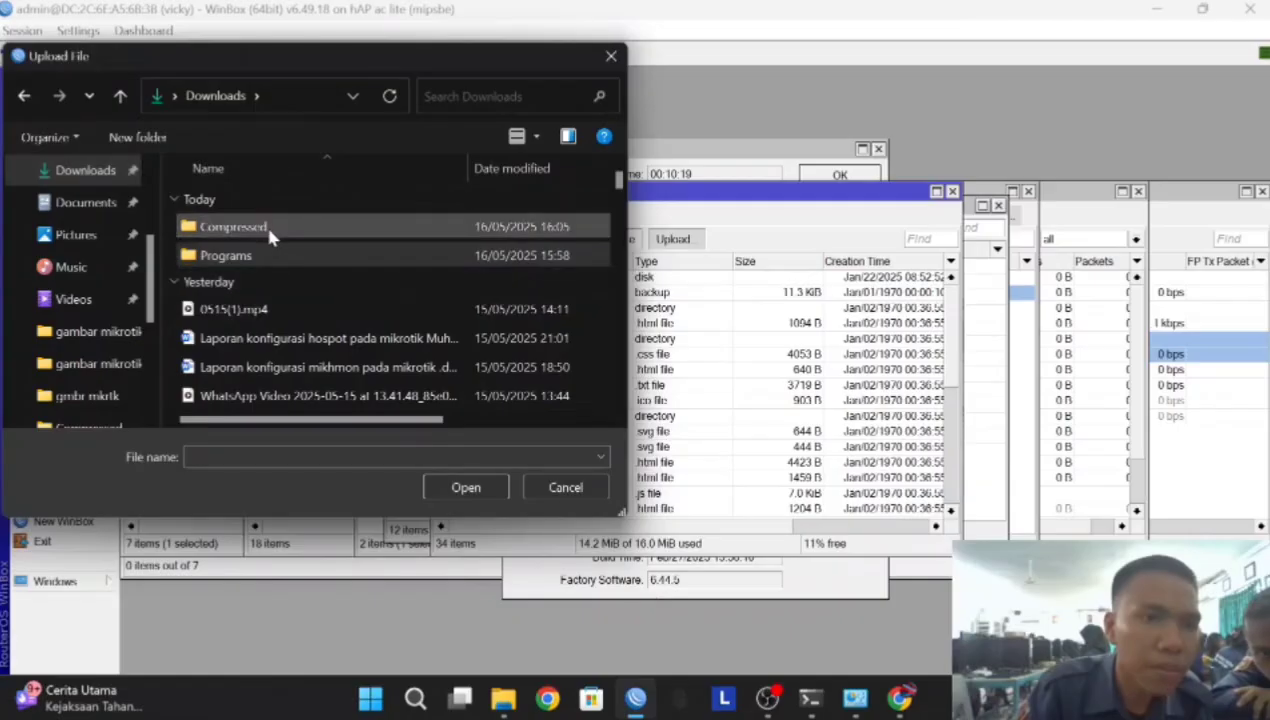
double_click(252, 258)
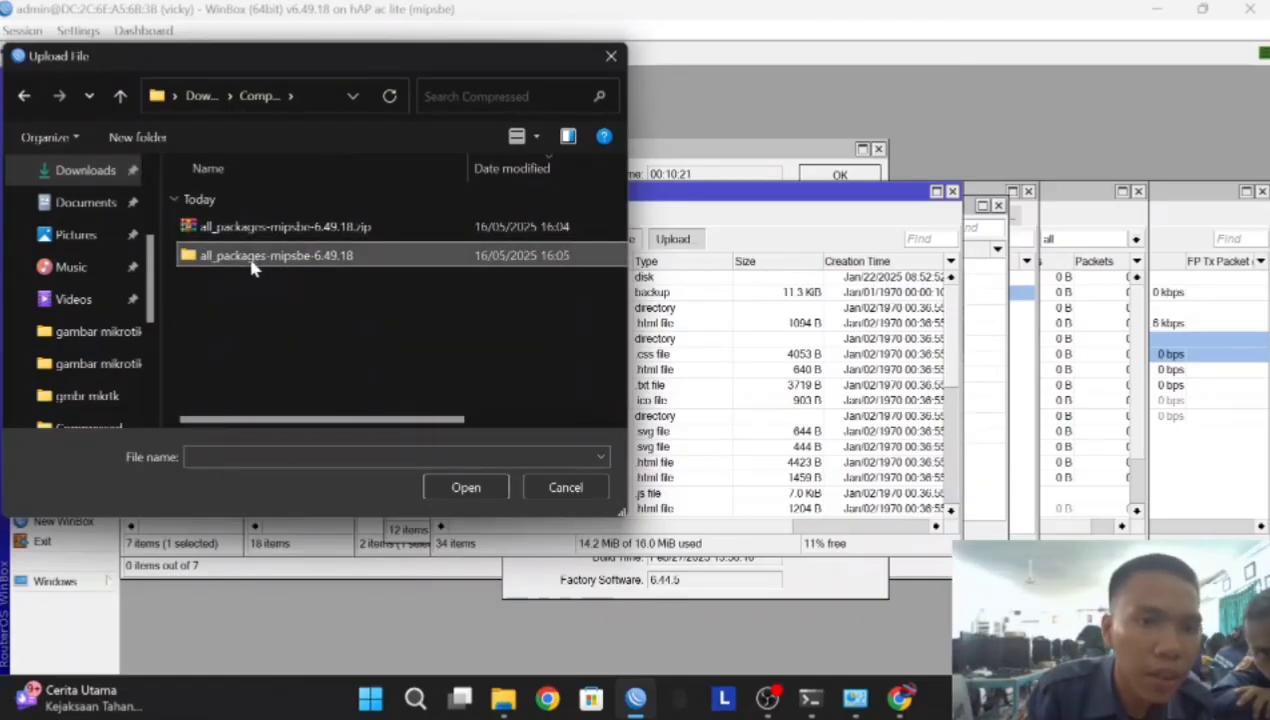
scroll(300, 256, down, 3)
scroll(235, 258, up, 2)
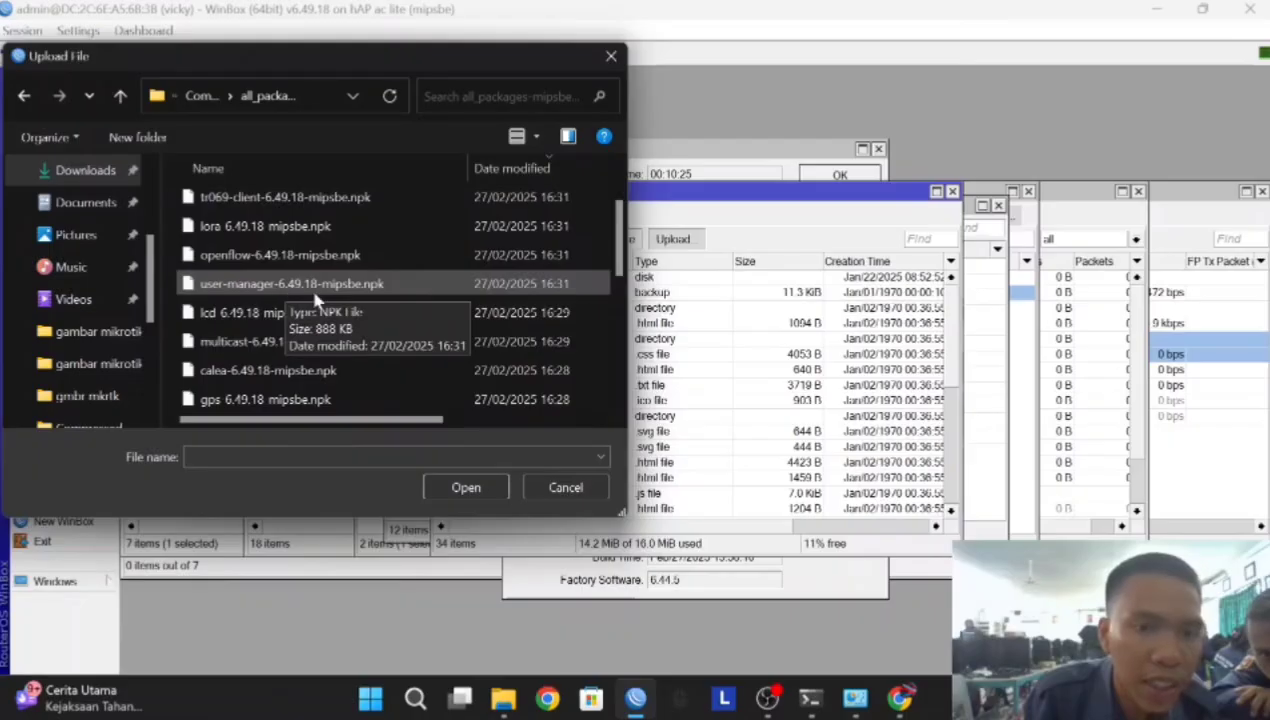
Open System > Packages and confirm user-manager is among the 12 installed 6.49.18 packages
click(610, 55)
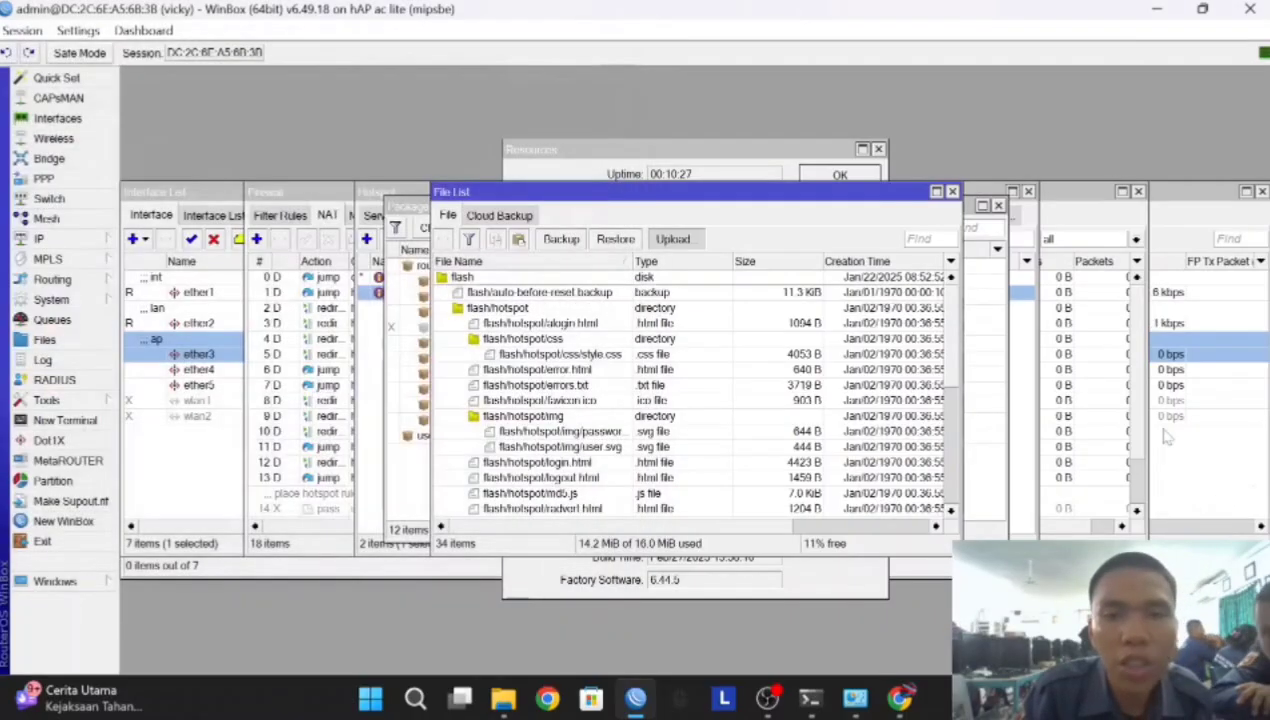
click(52, 299)
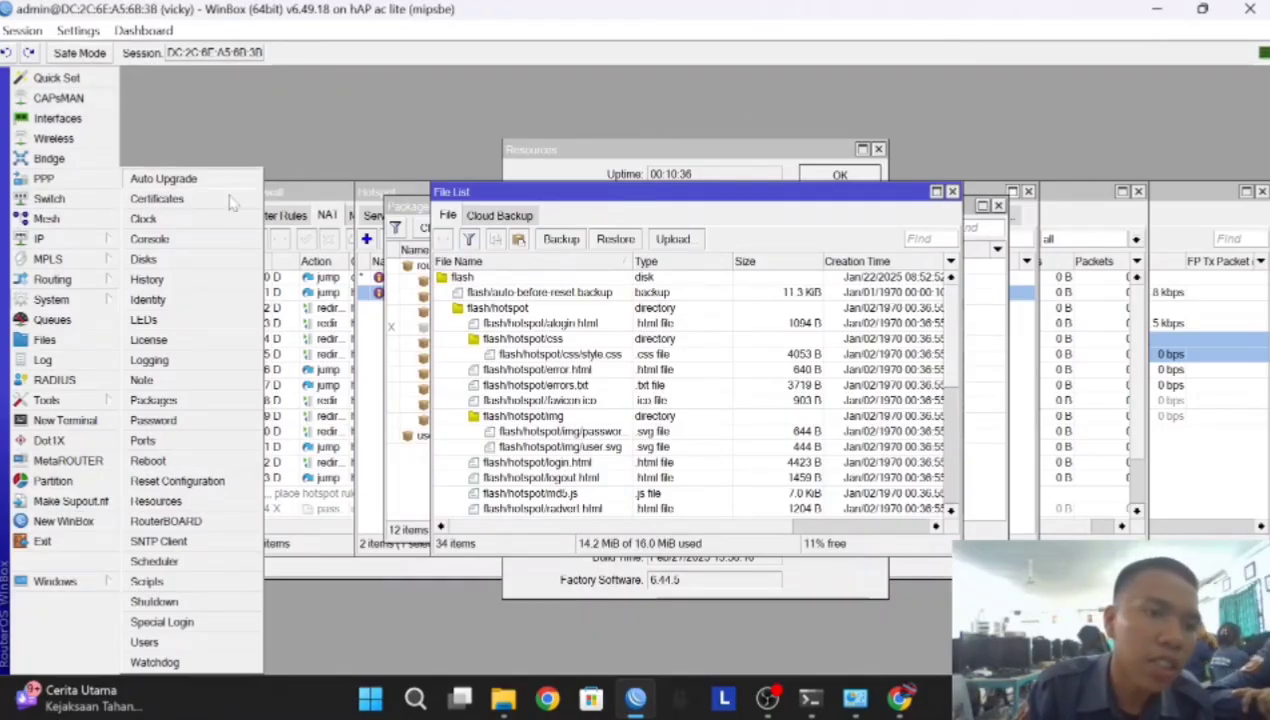
click(153, 401)
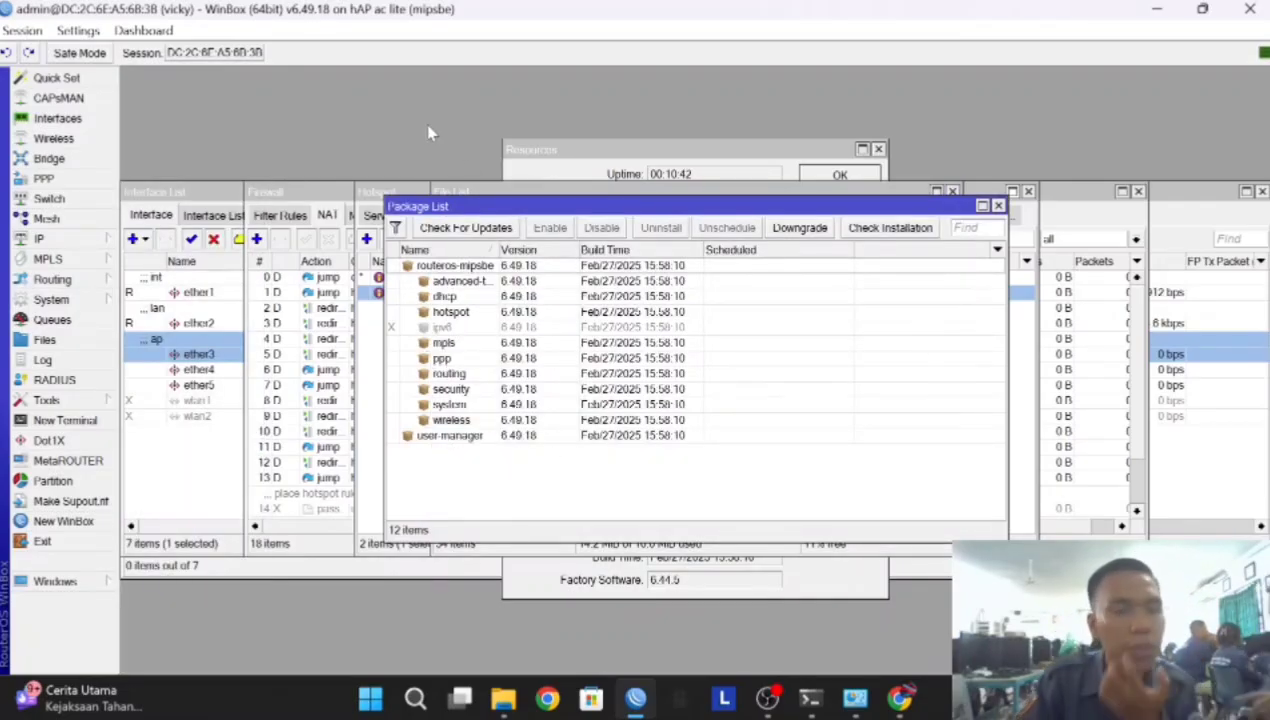
Open a Chrome guest window and load 192.168.16.1/userman
click(548, 697)
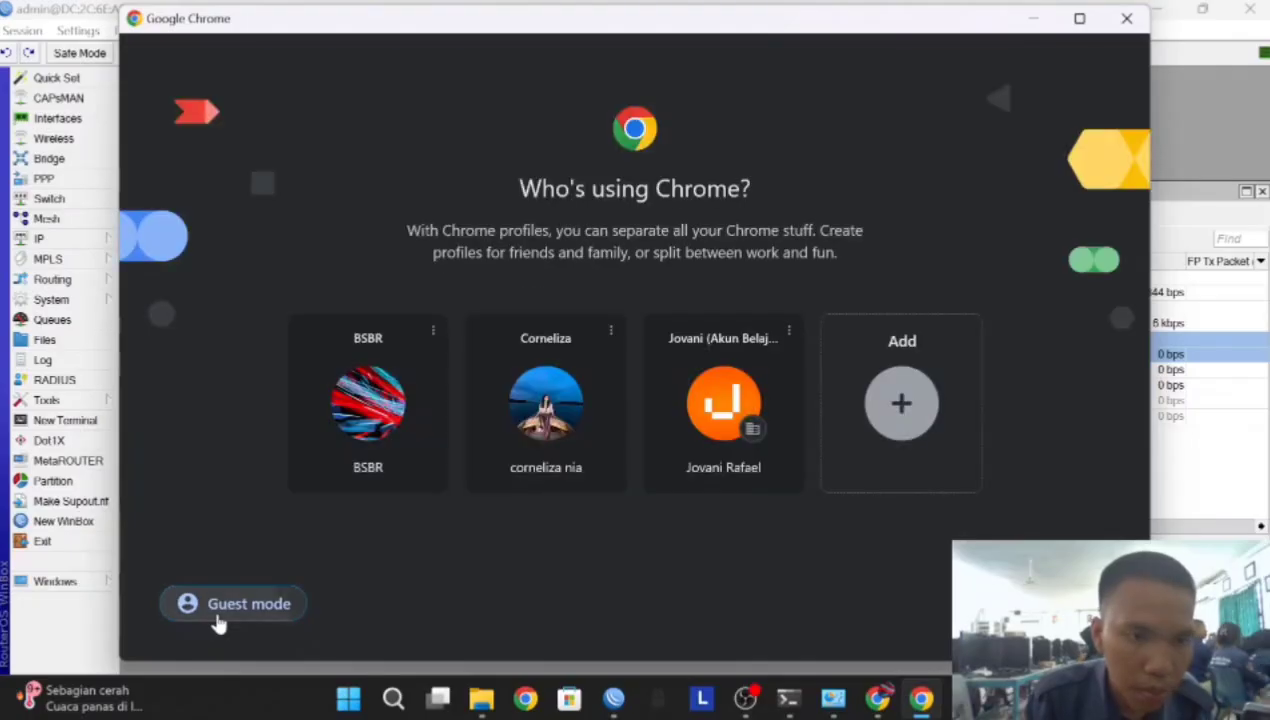
click(216, 610)
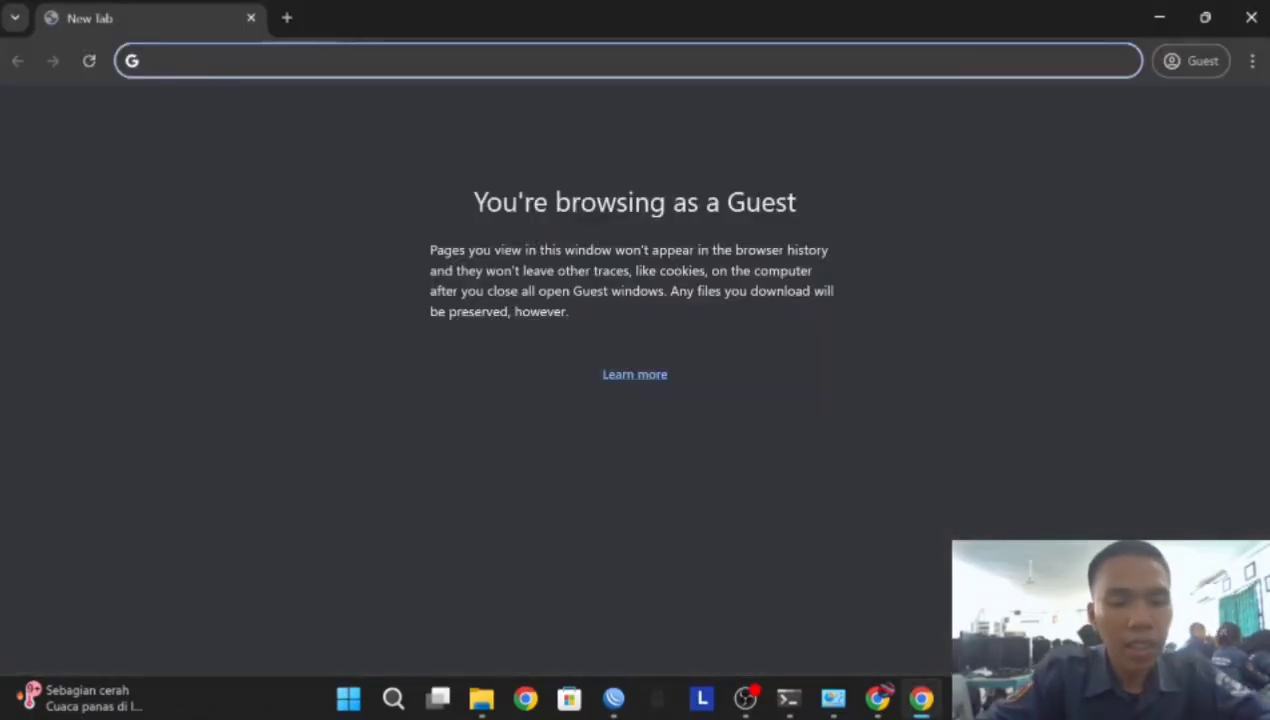
text(192.)
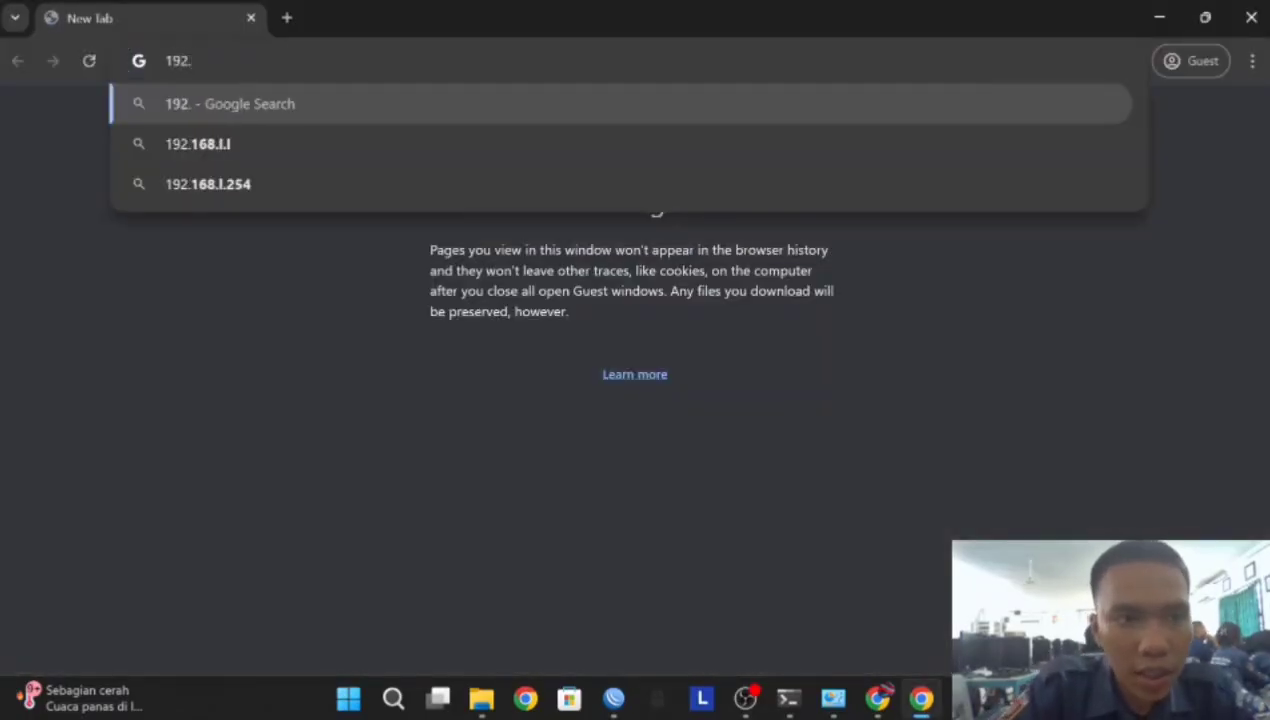
text(168.)
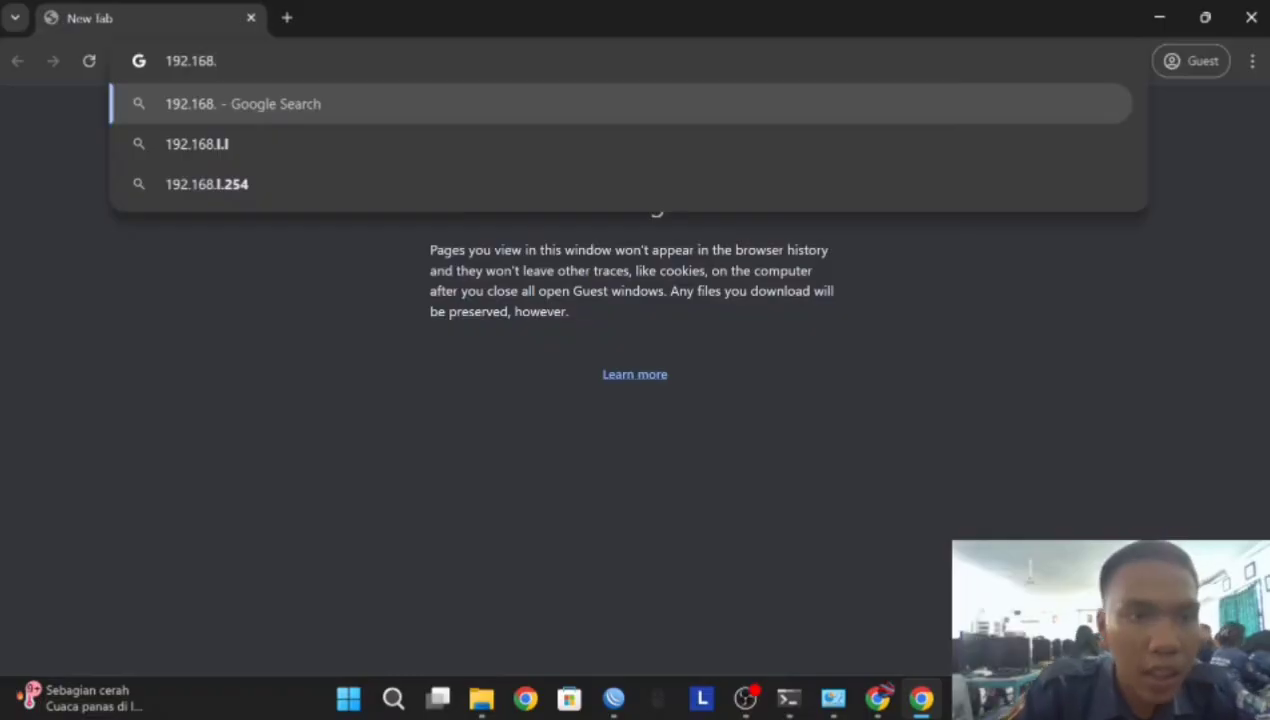
text(1)
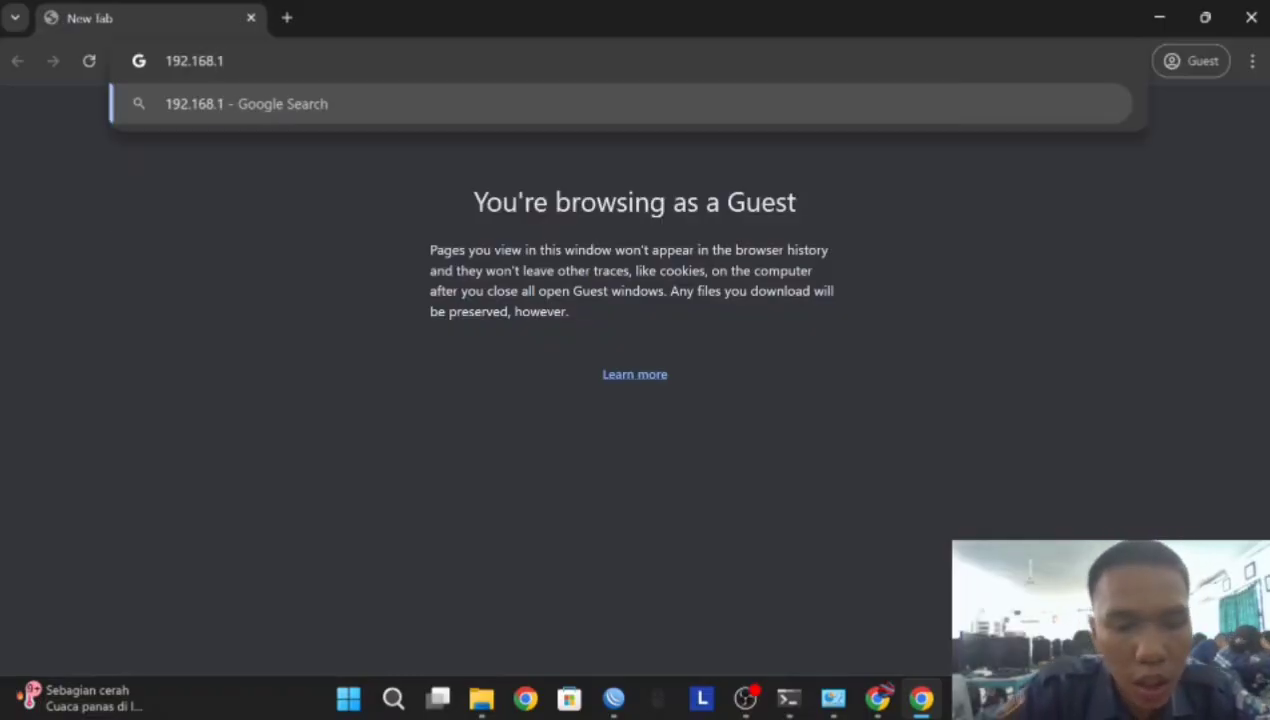
text(6.1)
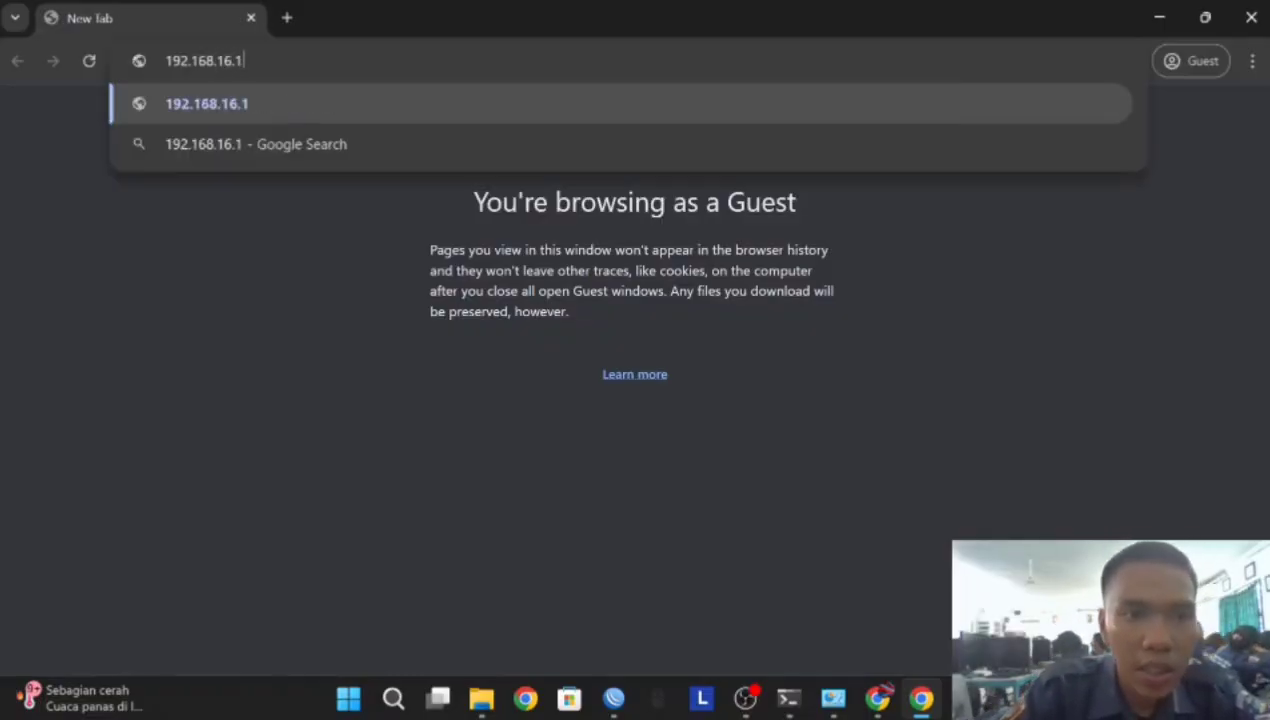
text(/)
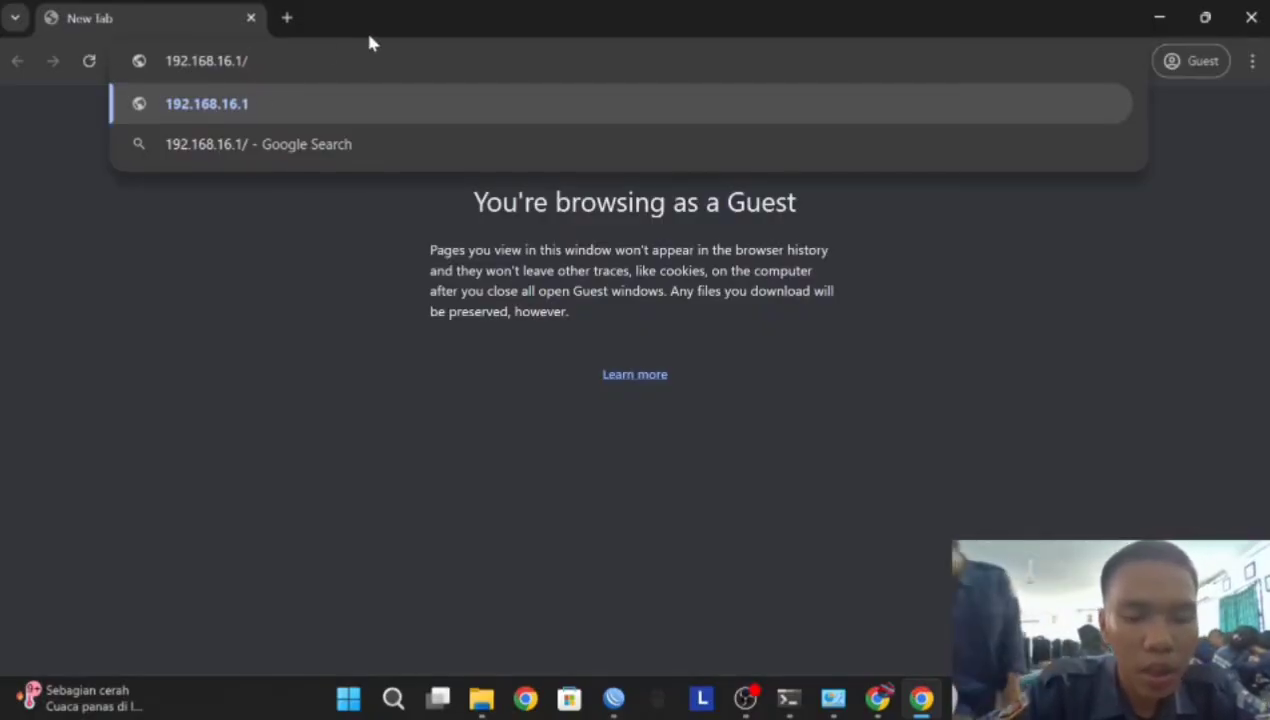
text(u)
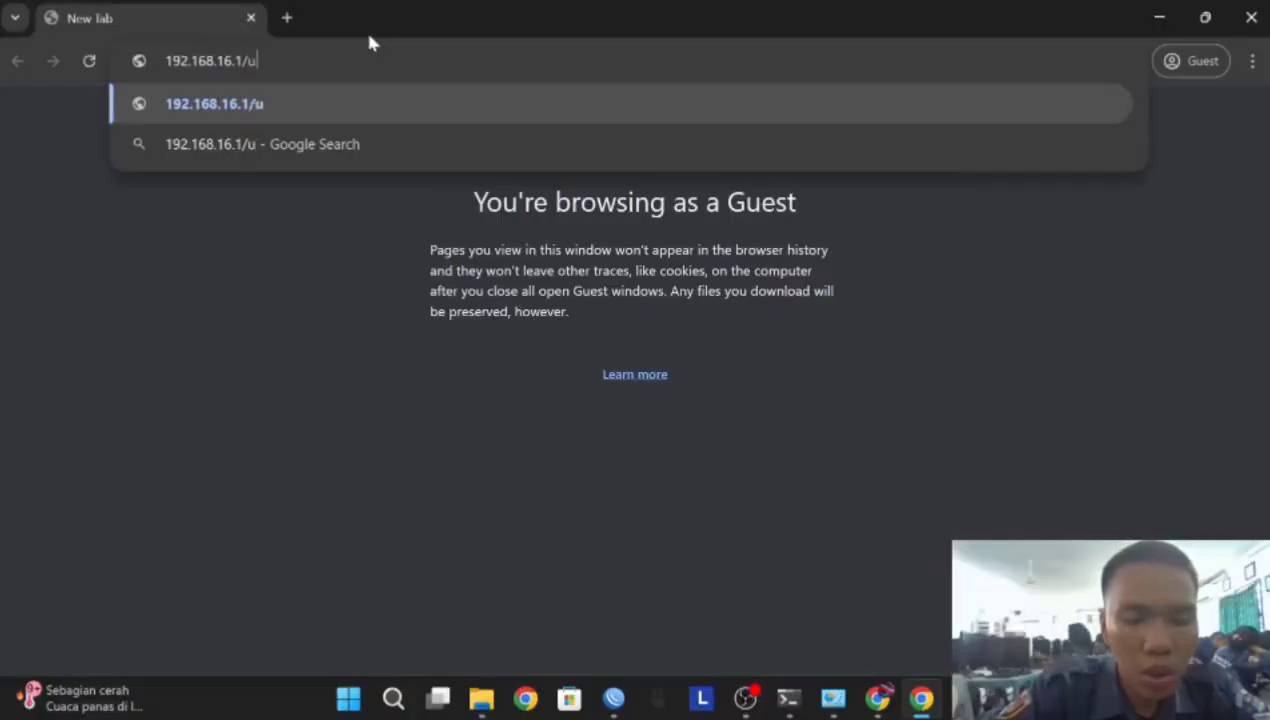
text(serman)
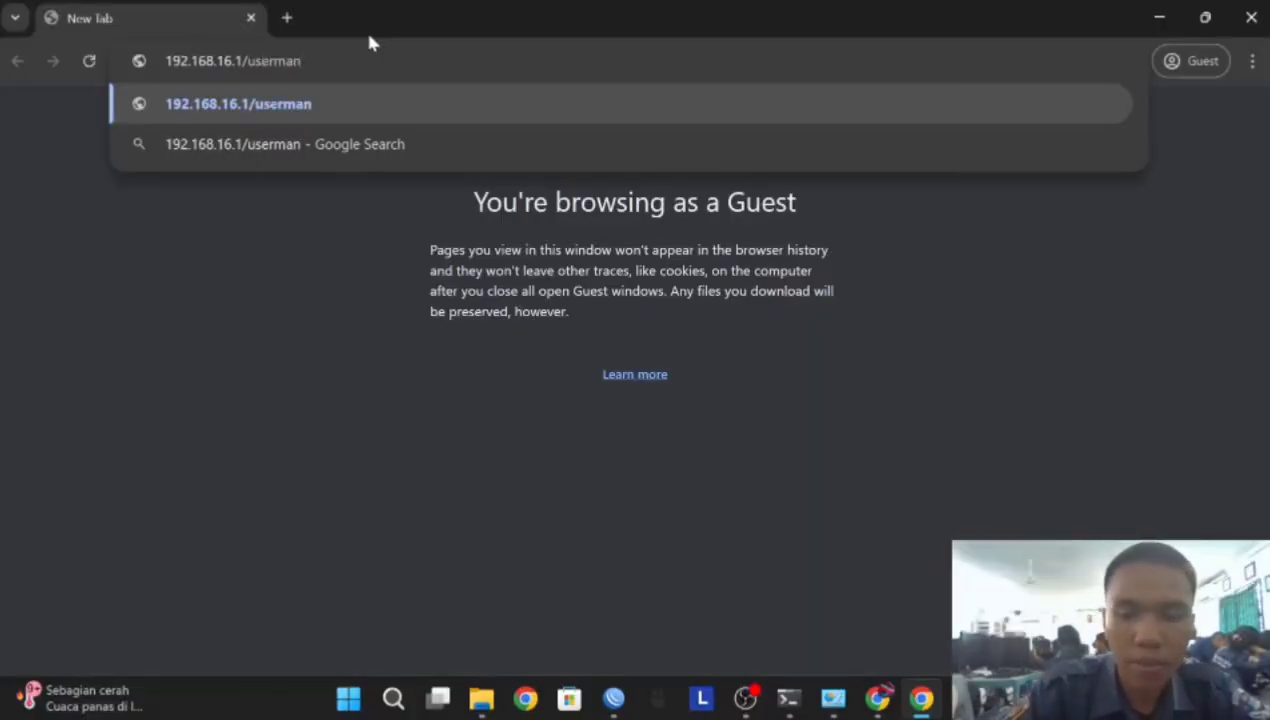
key(Return)
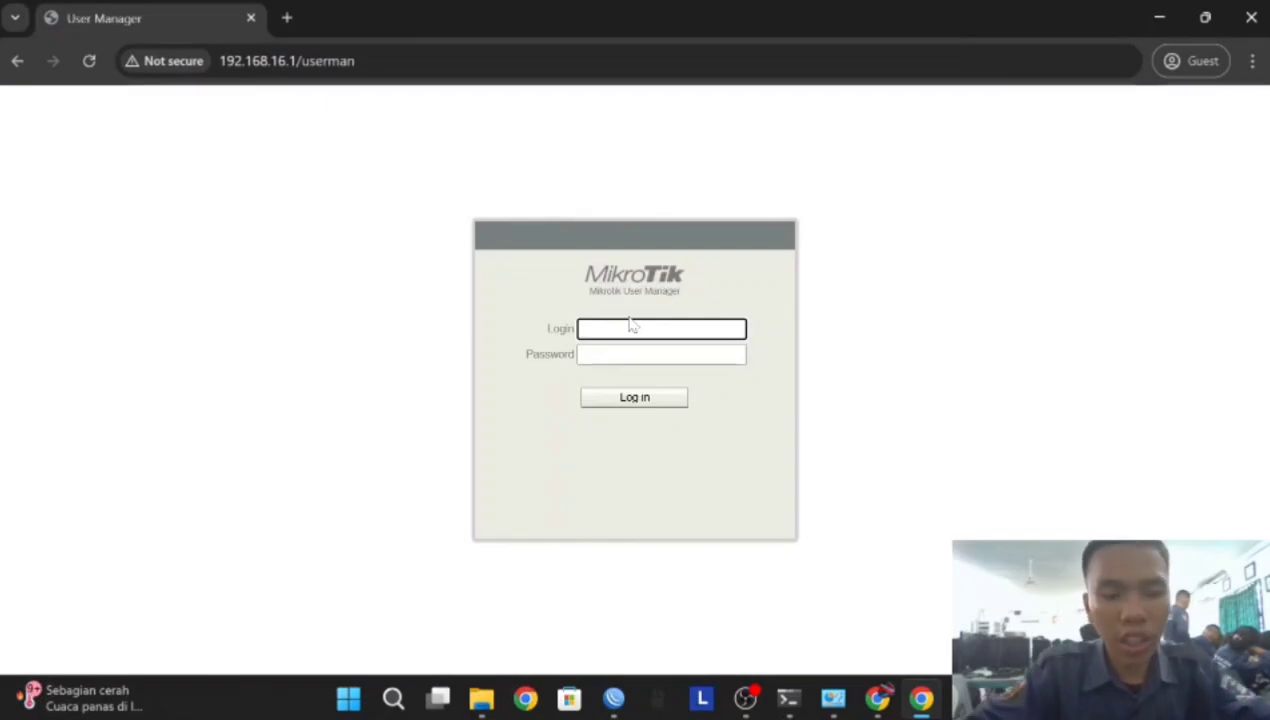
Sign in with the admin login and select the 172.16.131.167 router entry for editing
text(admin)
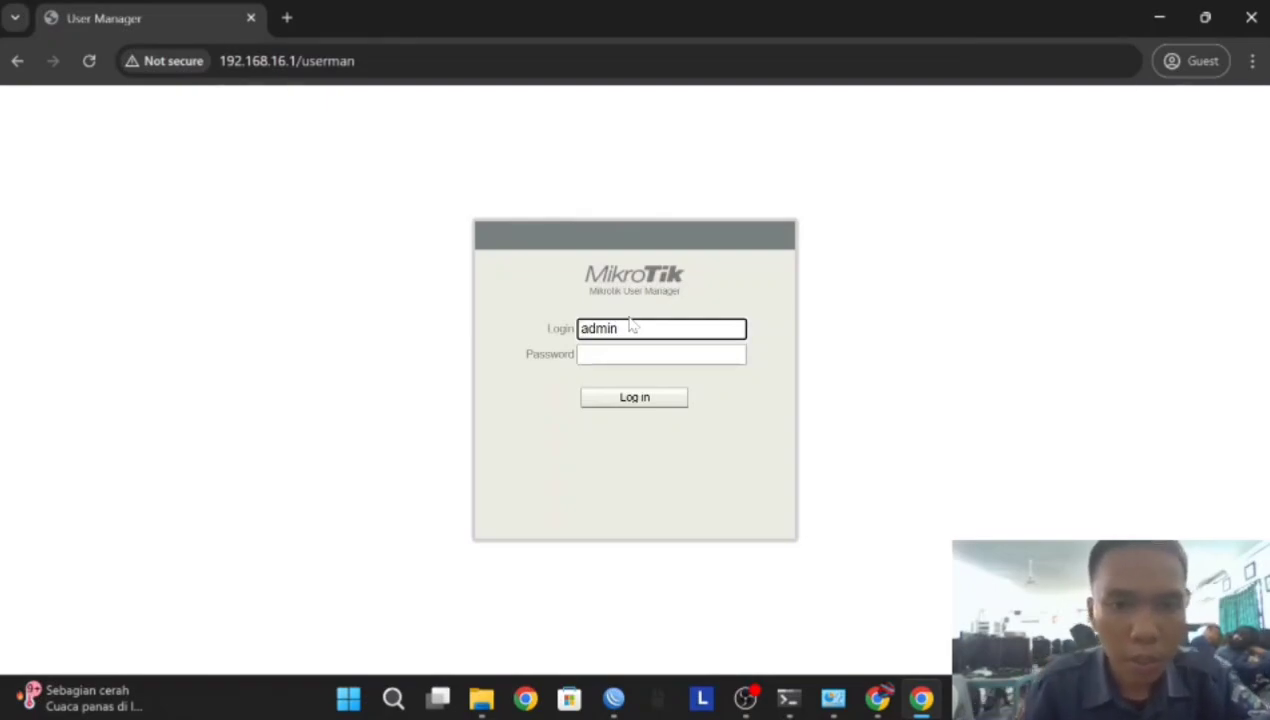
click(645, 400)
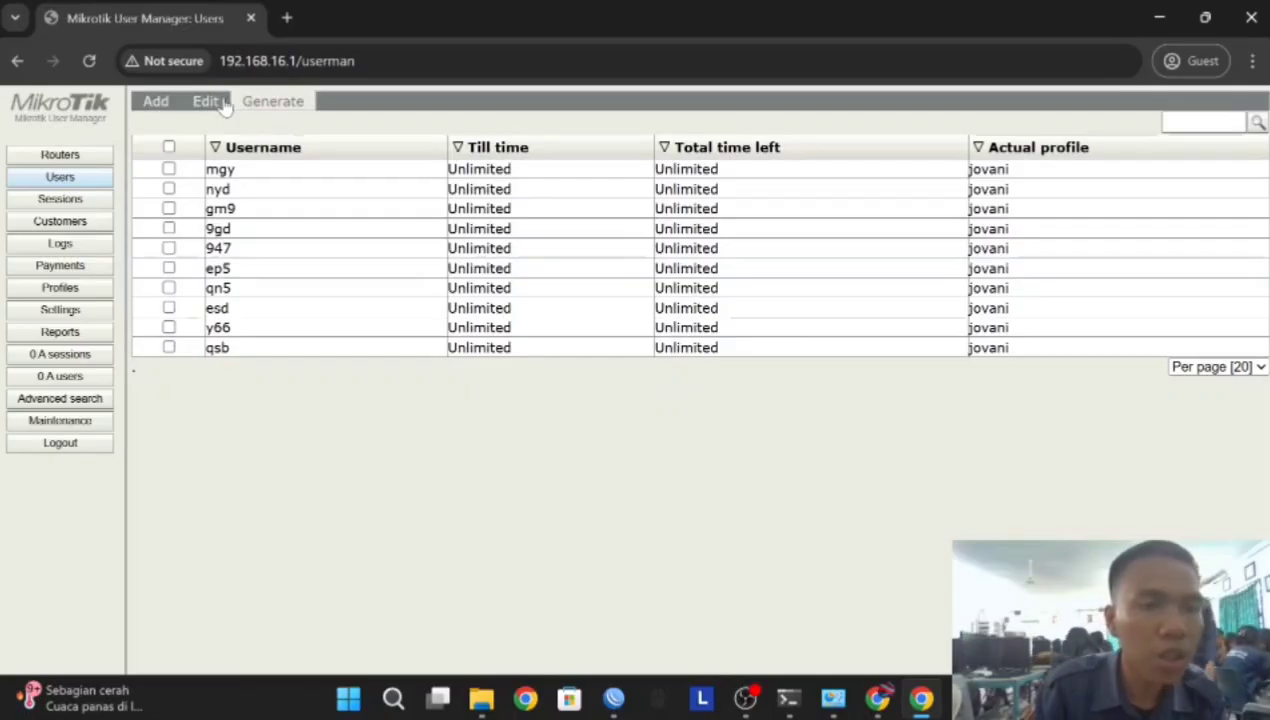
click(64, 154)
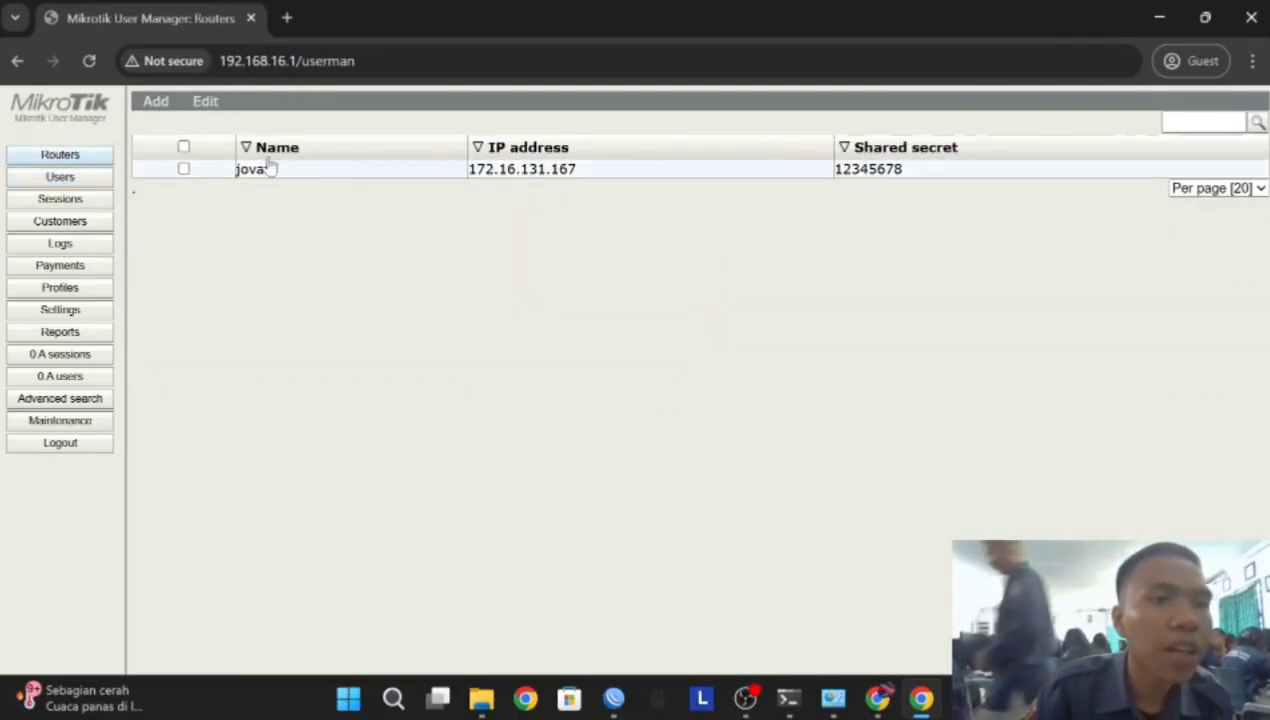
click(184, 168)
click(206, 102)
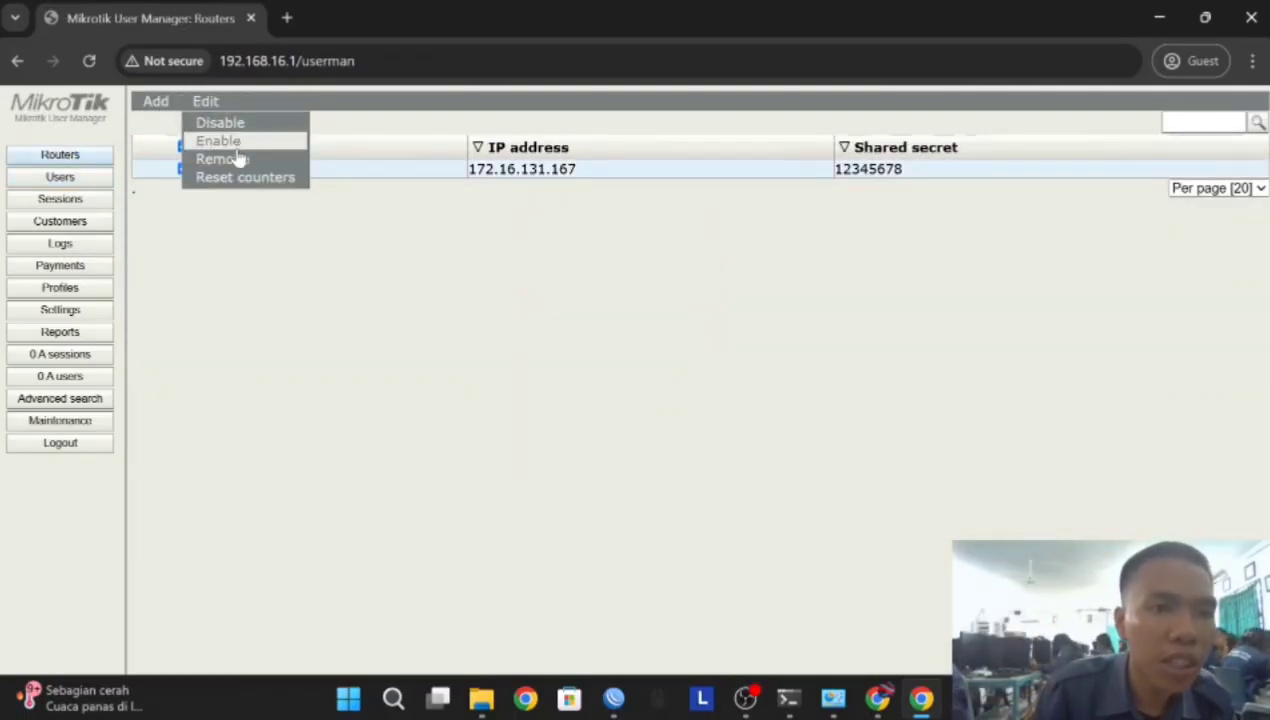
Remove the 172.16.131.167 router entry and all ten jovani users, then go to Profiles
click(240, 160)
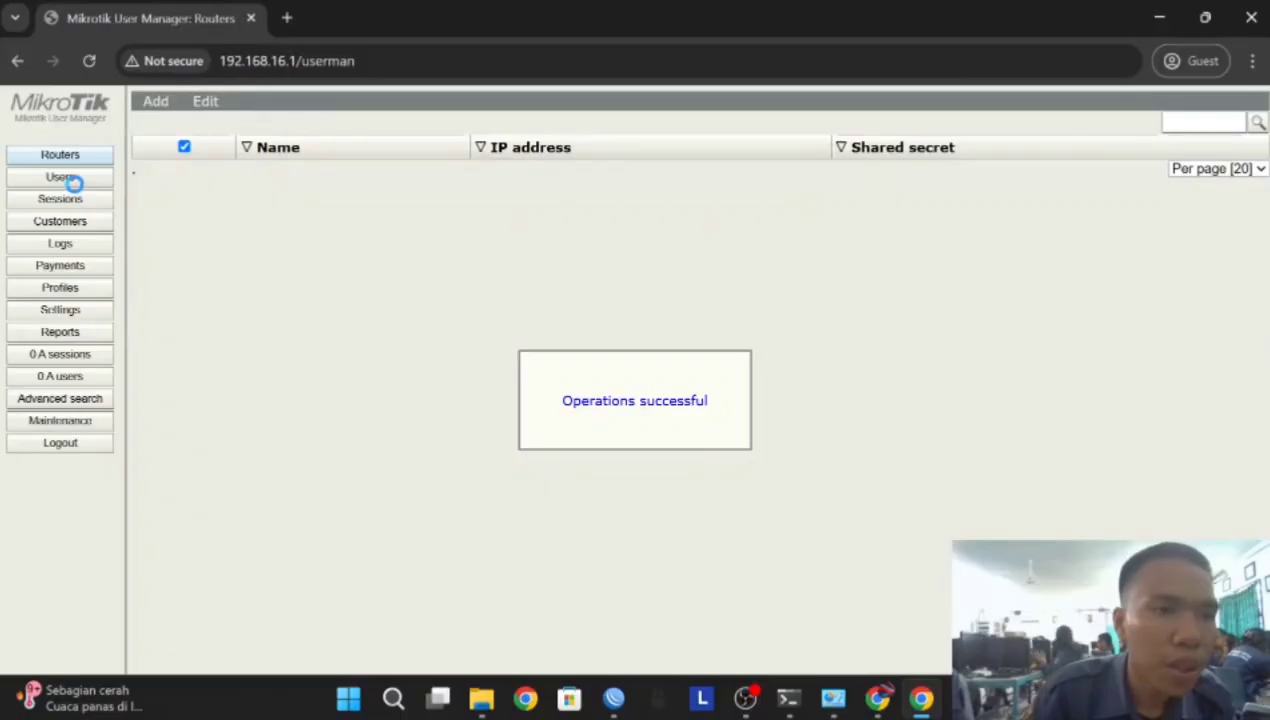
click(64, 178)
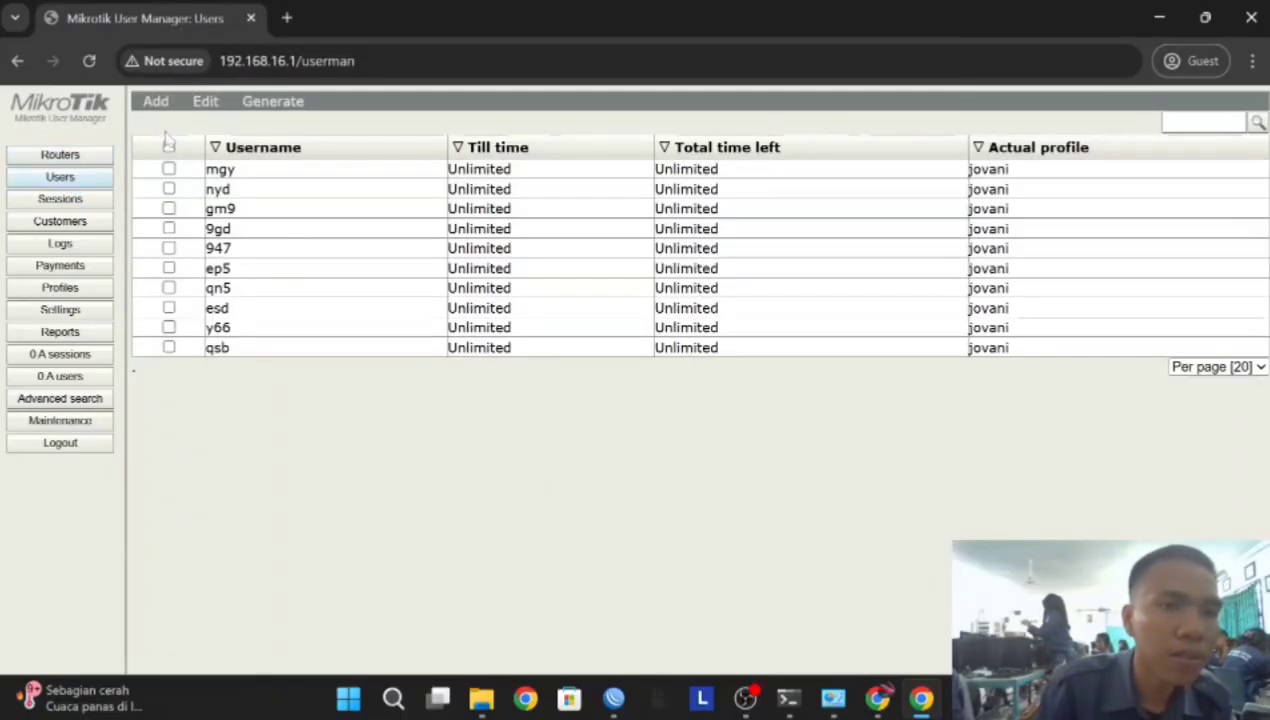
click(170, 147)
click(205, 101)
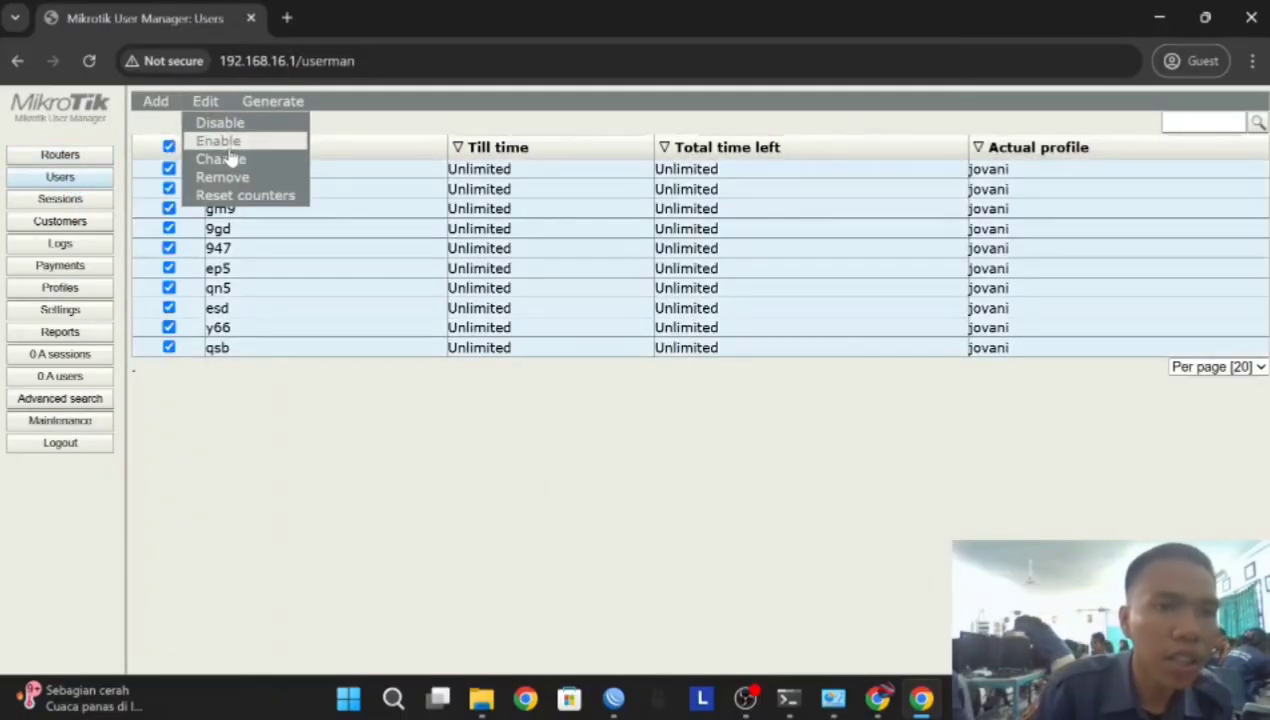
click(231, 179)
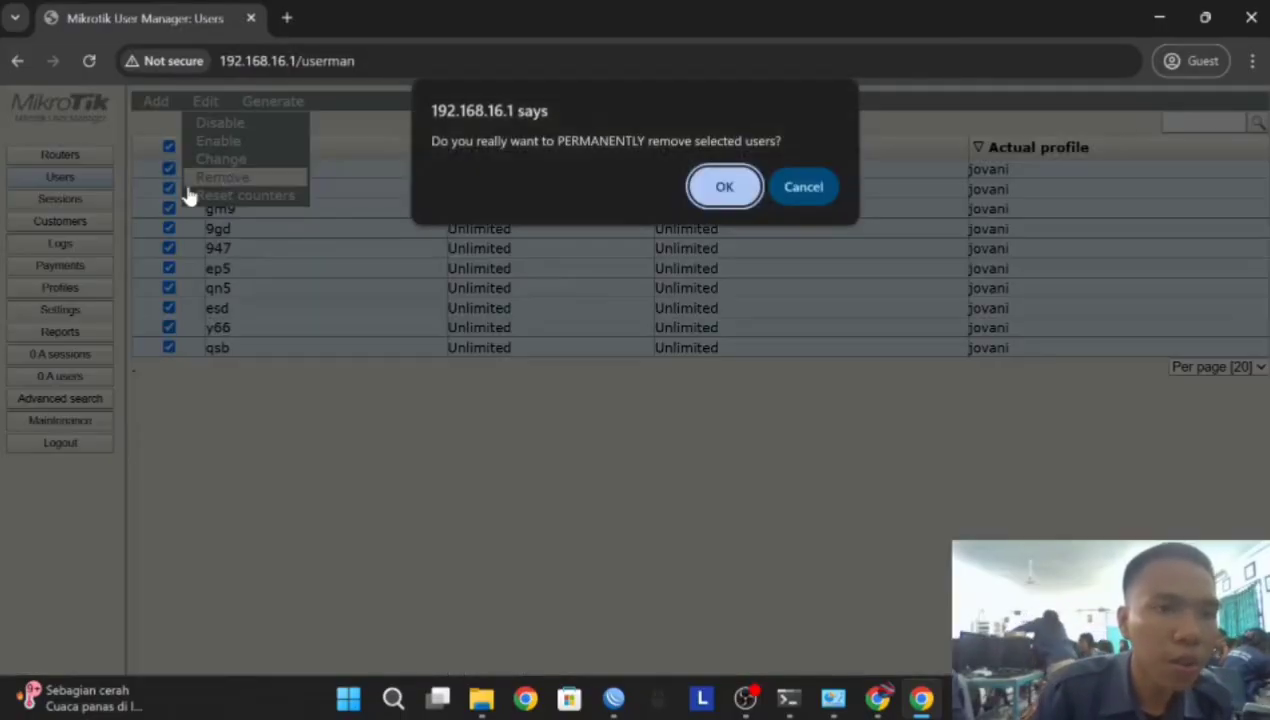
click(724, 200)
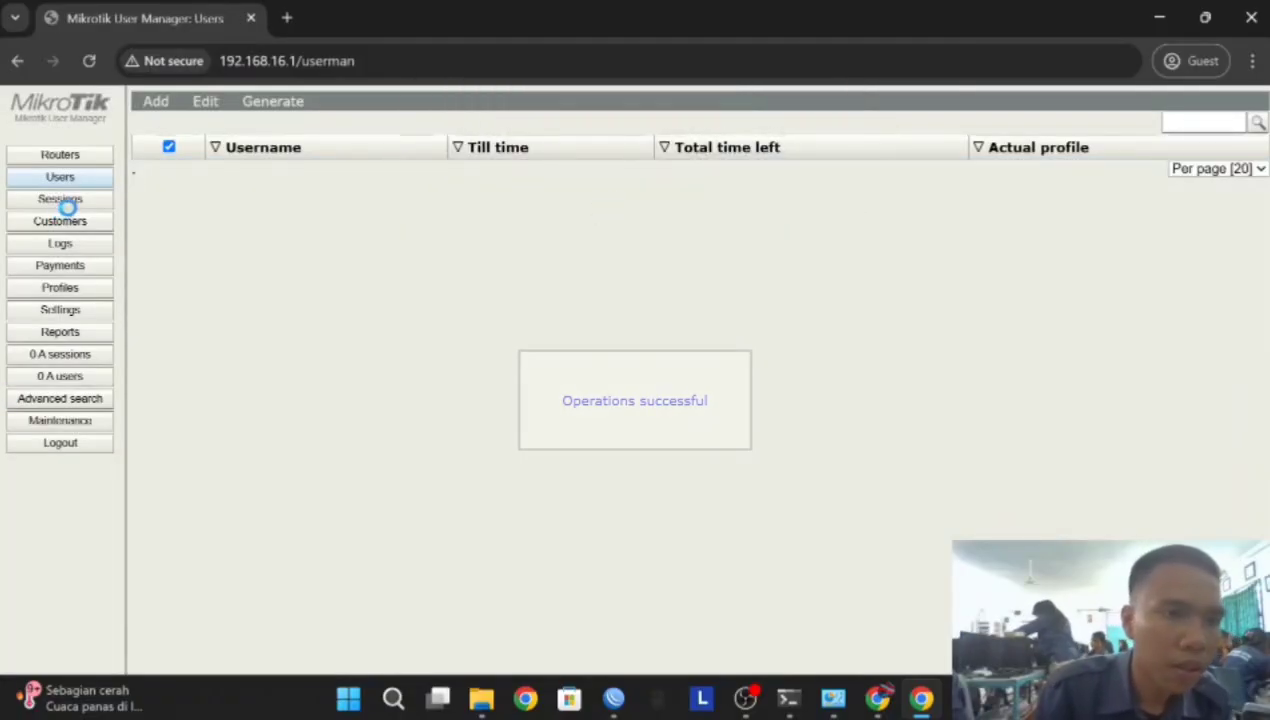
click(62, 288)
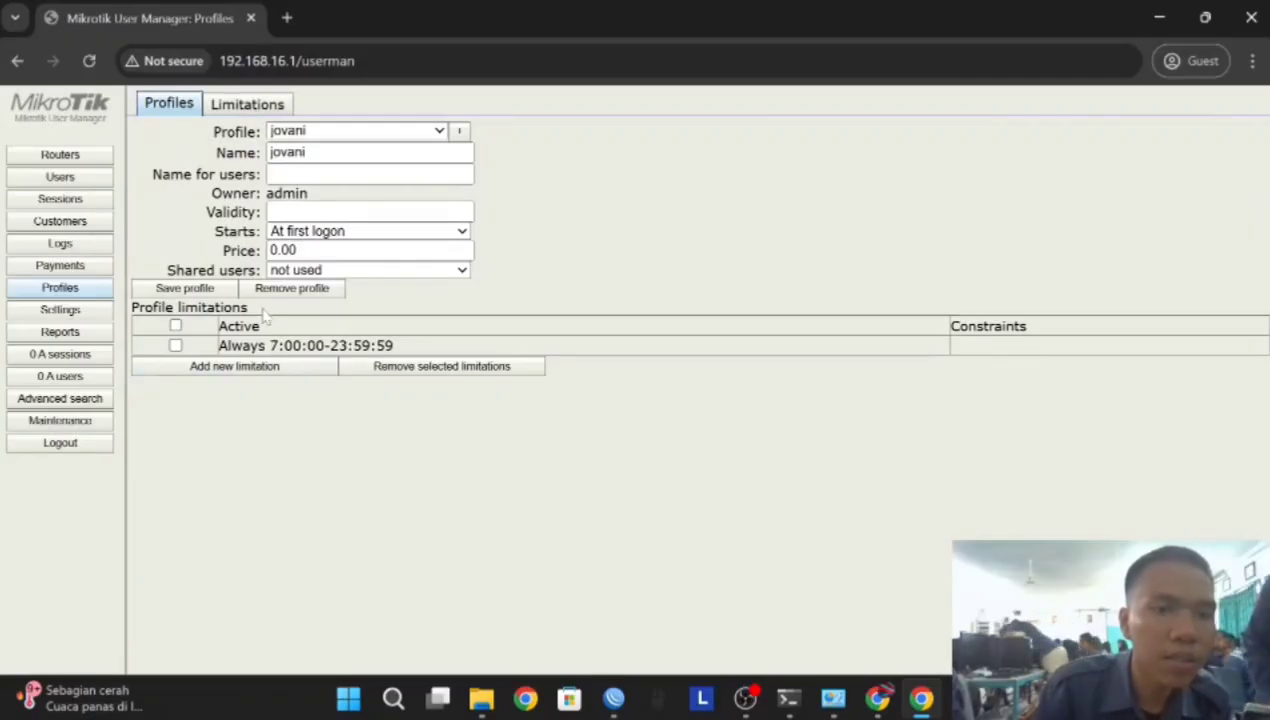
Delete the existing limitation from the Limitations list
click(255, 106)
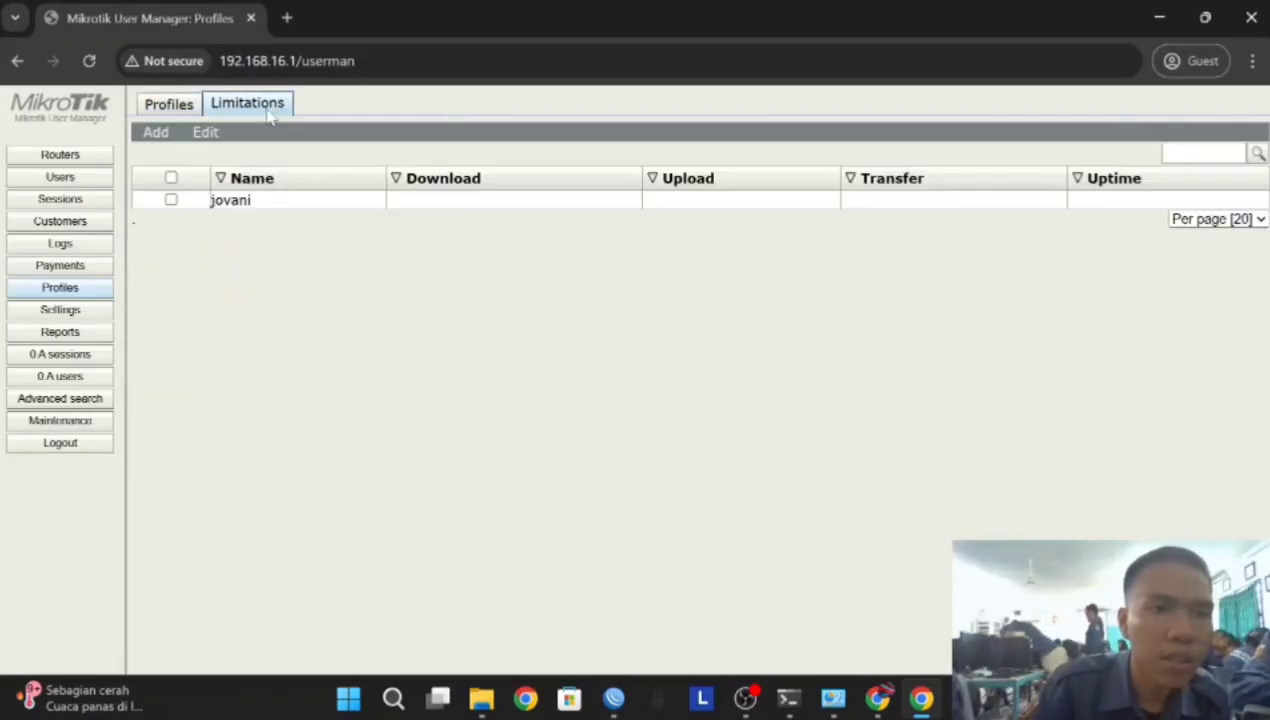
click(171, 199)
click(220, 155)
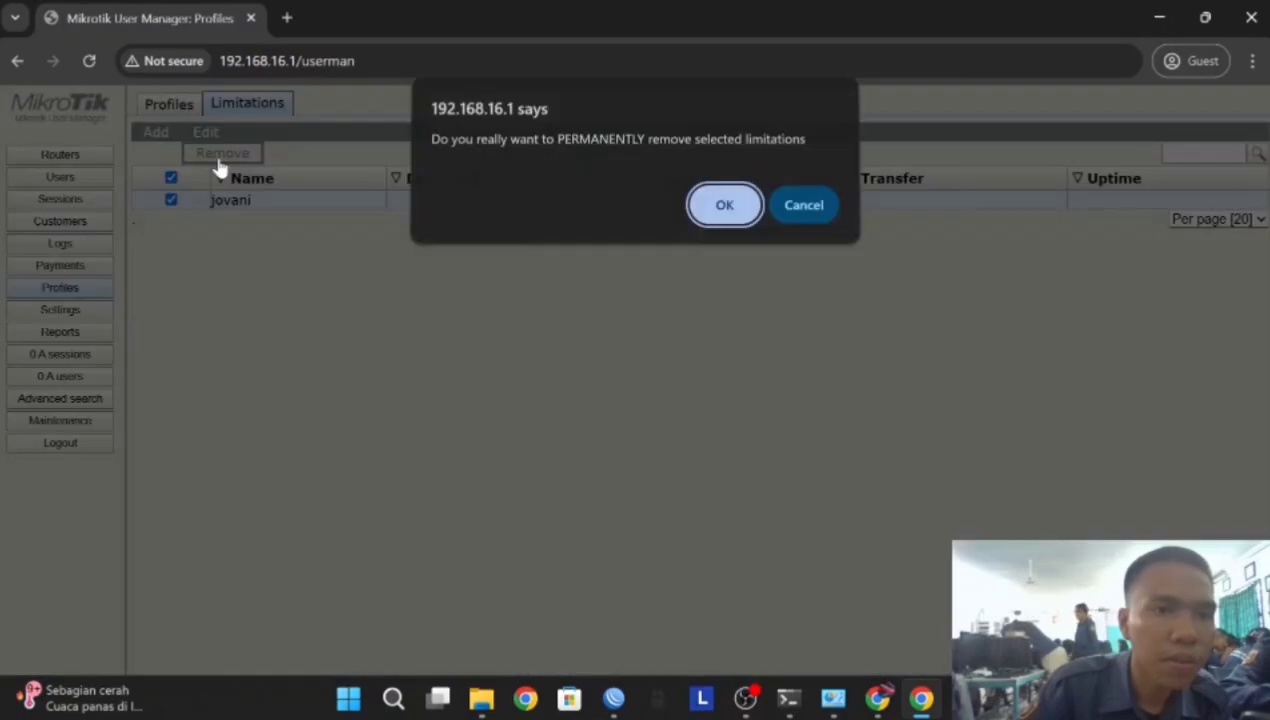
click(723, 208)
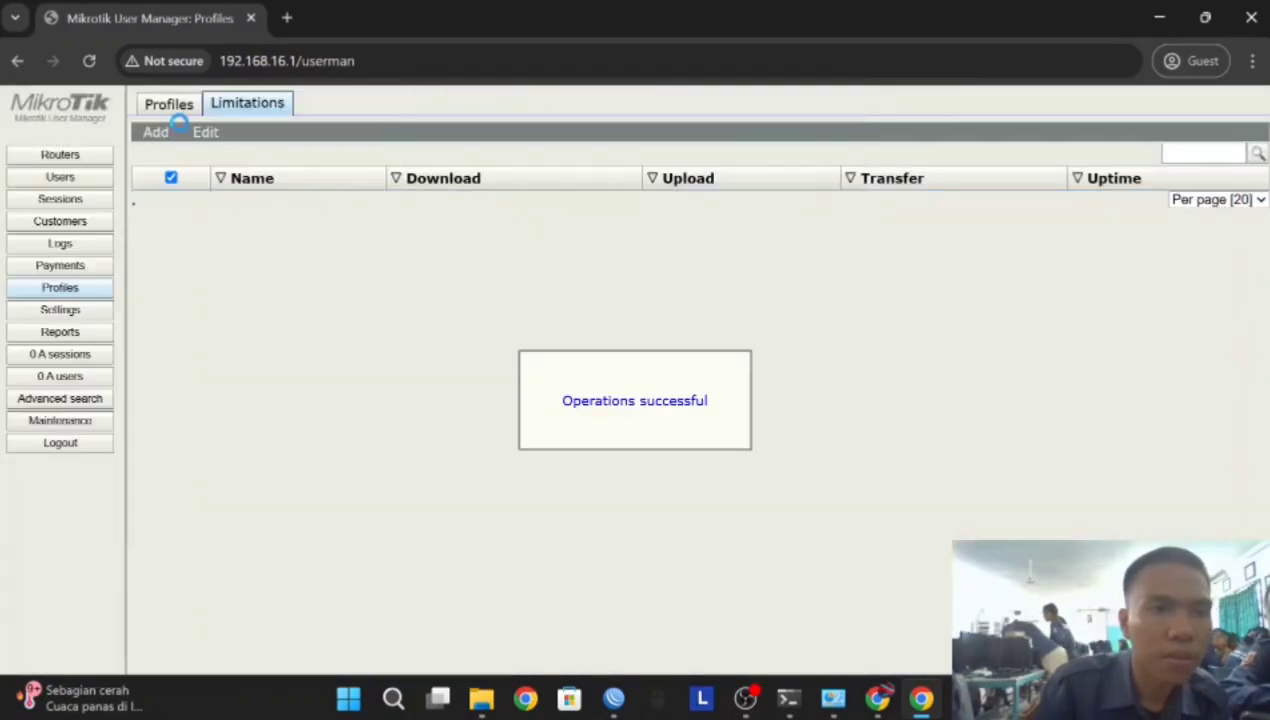
Clear profile jovani's limitations, delete the profile, and return to the empty Profiles page
click(172, 106)
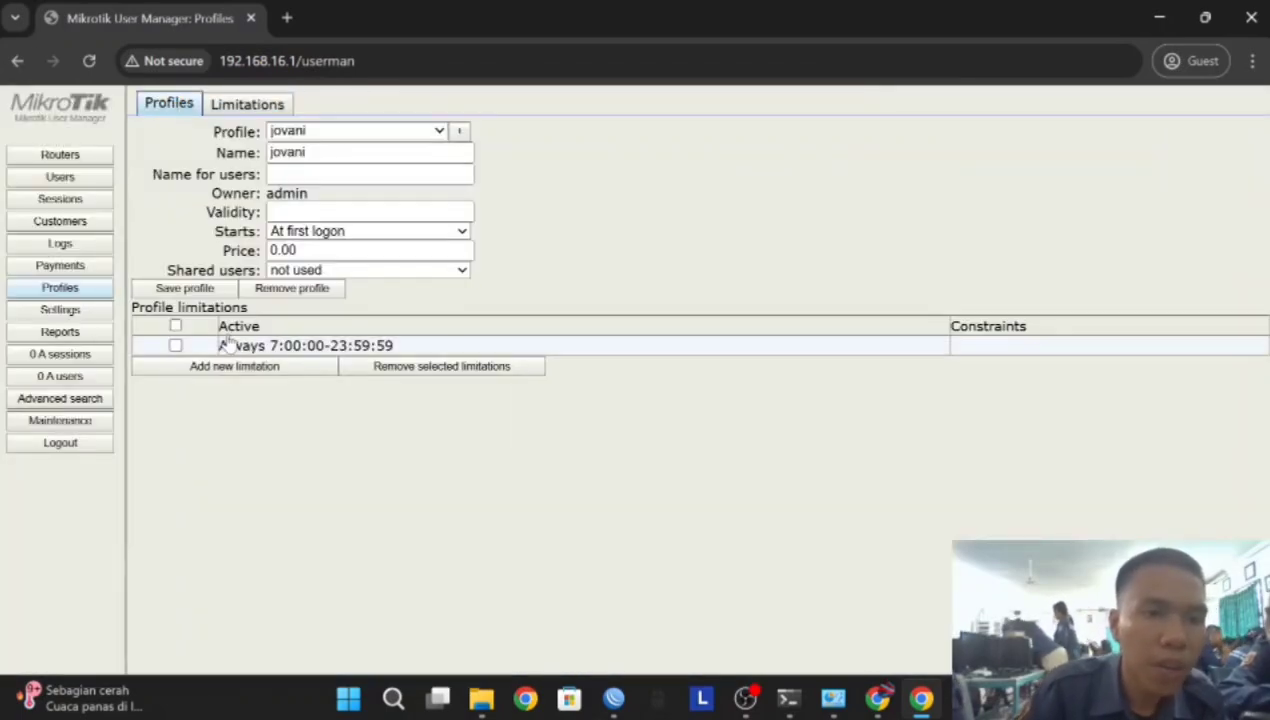
click(175, 327)
click(443, 369)
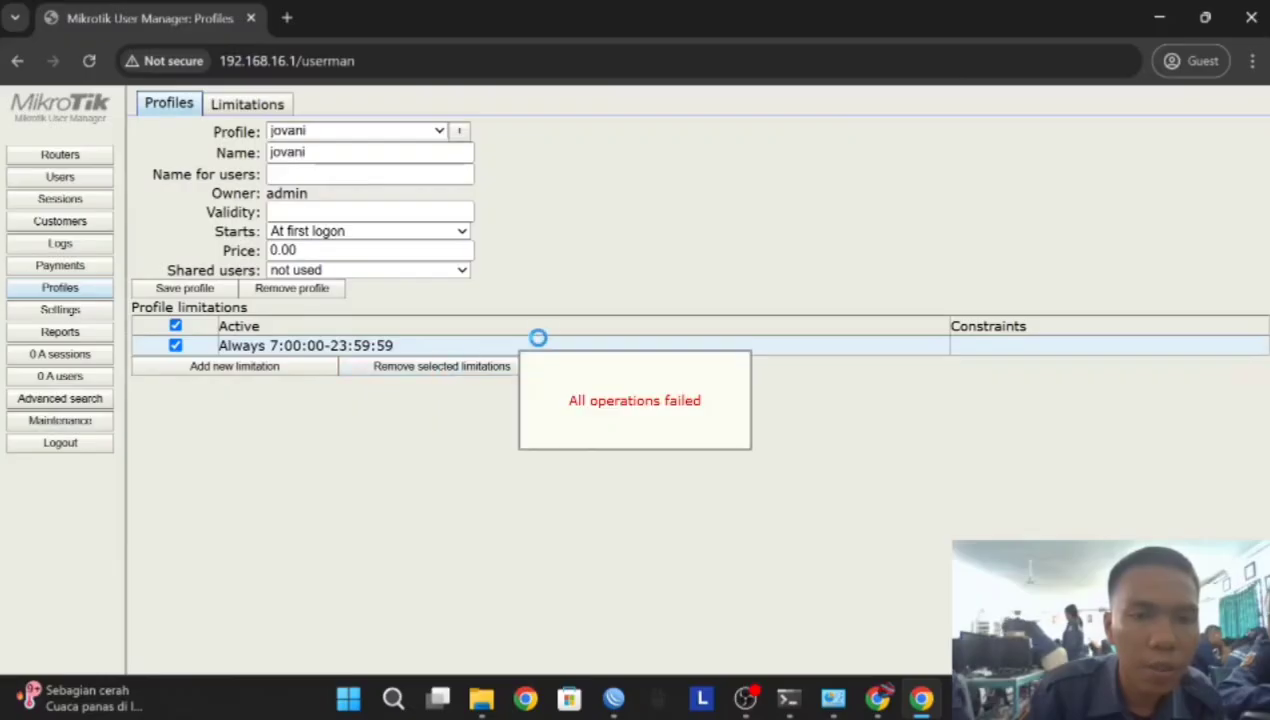
click(284, 289)
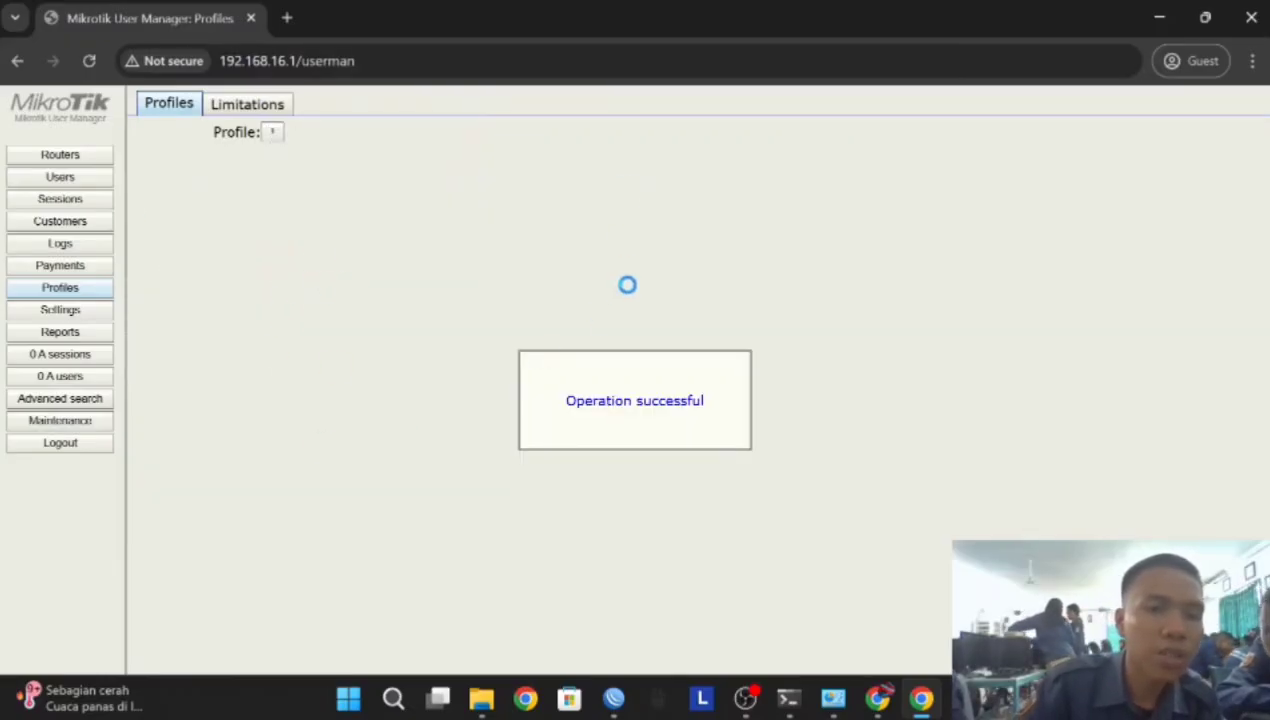
click(74, 313)
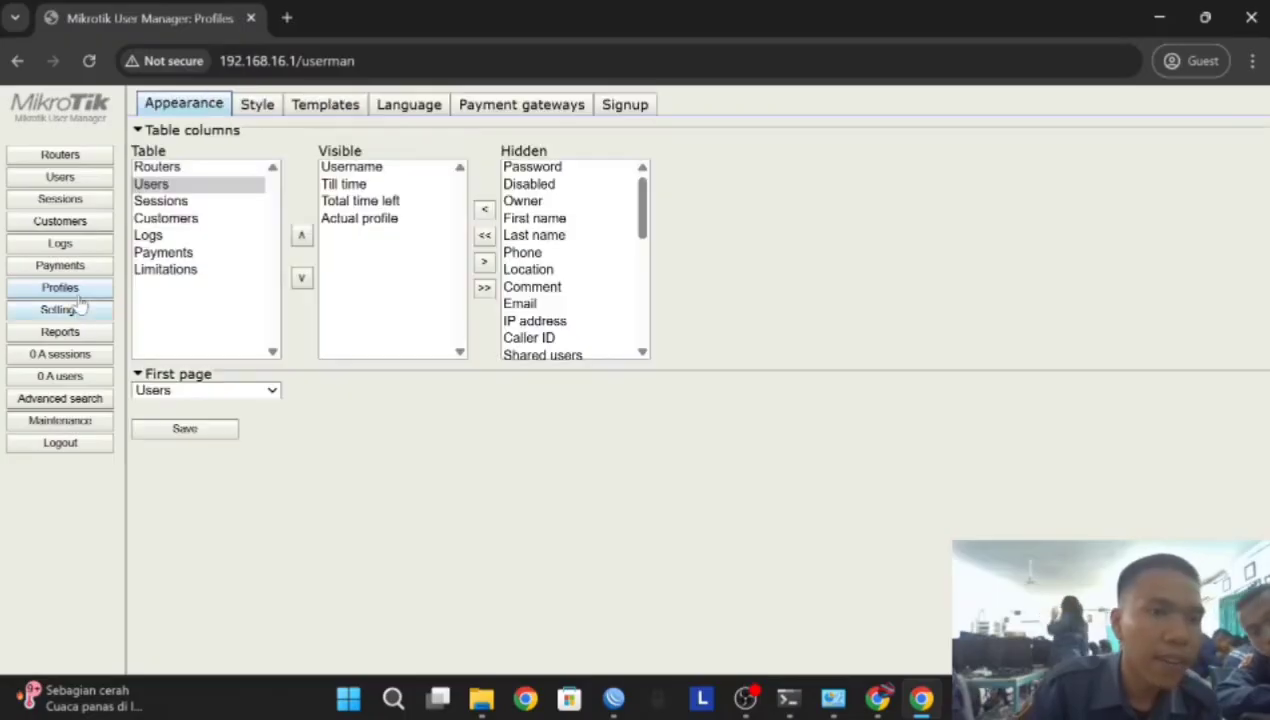
click(82, 265)
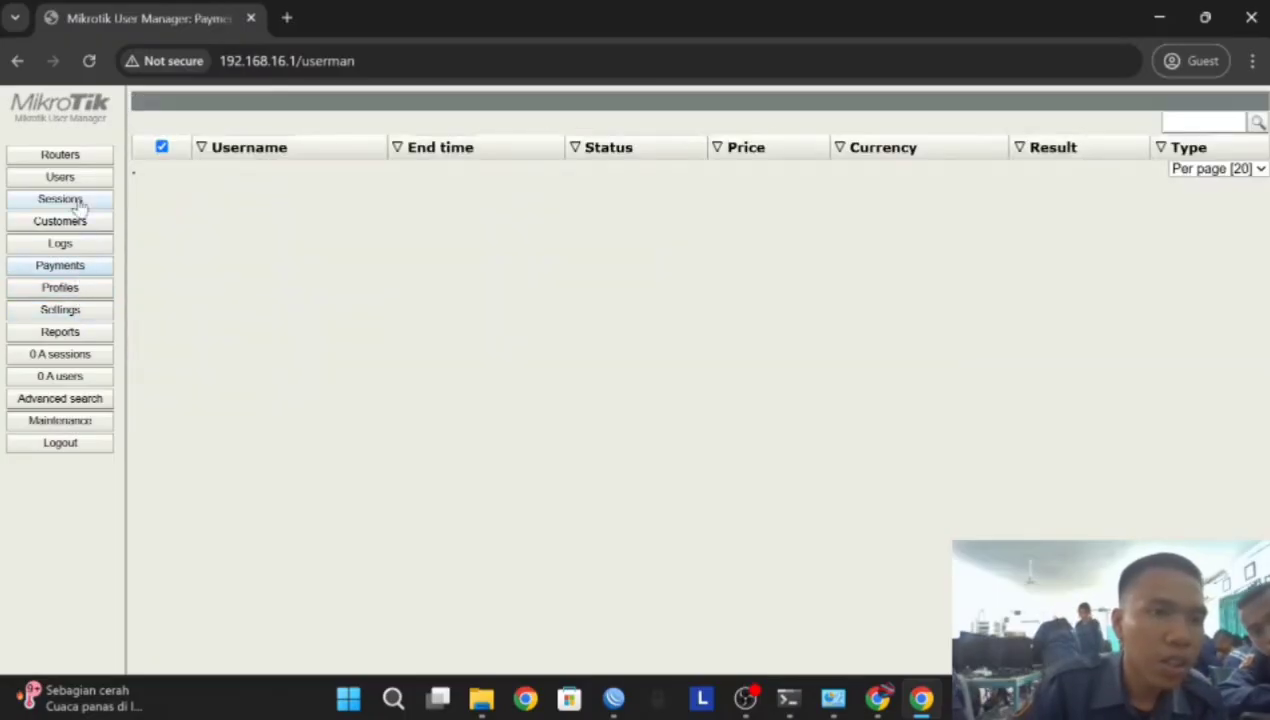
click(70, 312)
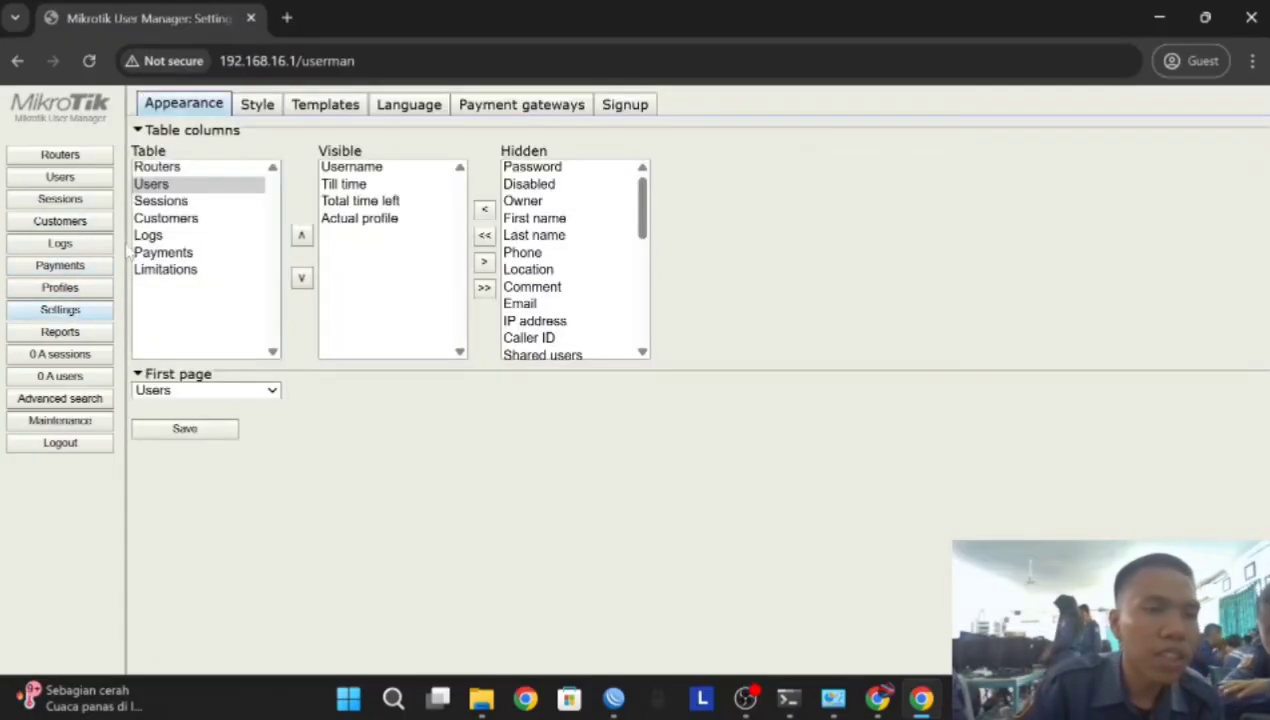
click(62, 290)
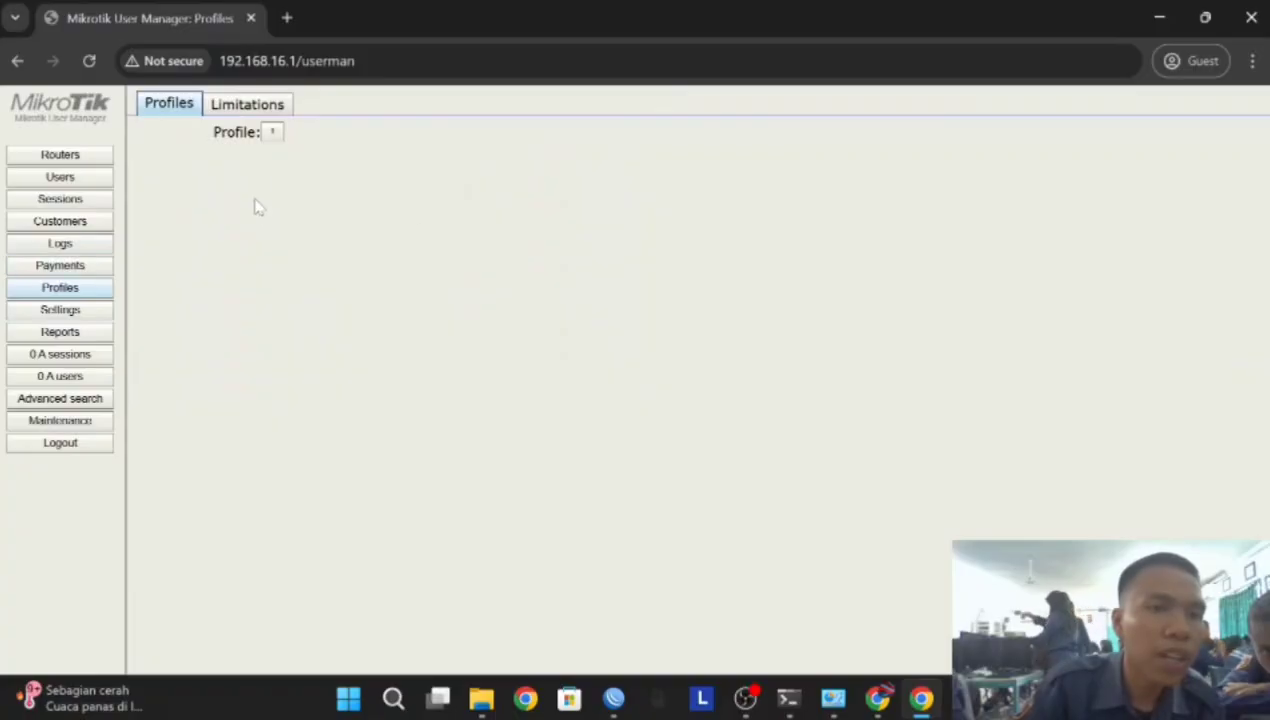
Add a new limitation named vicky
click(262, 108)
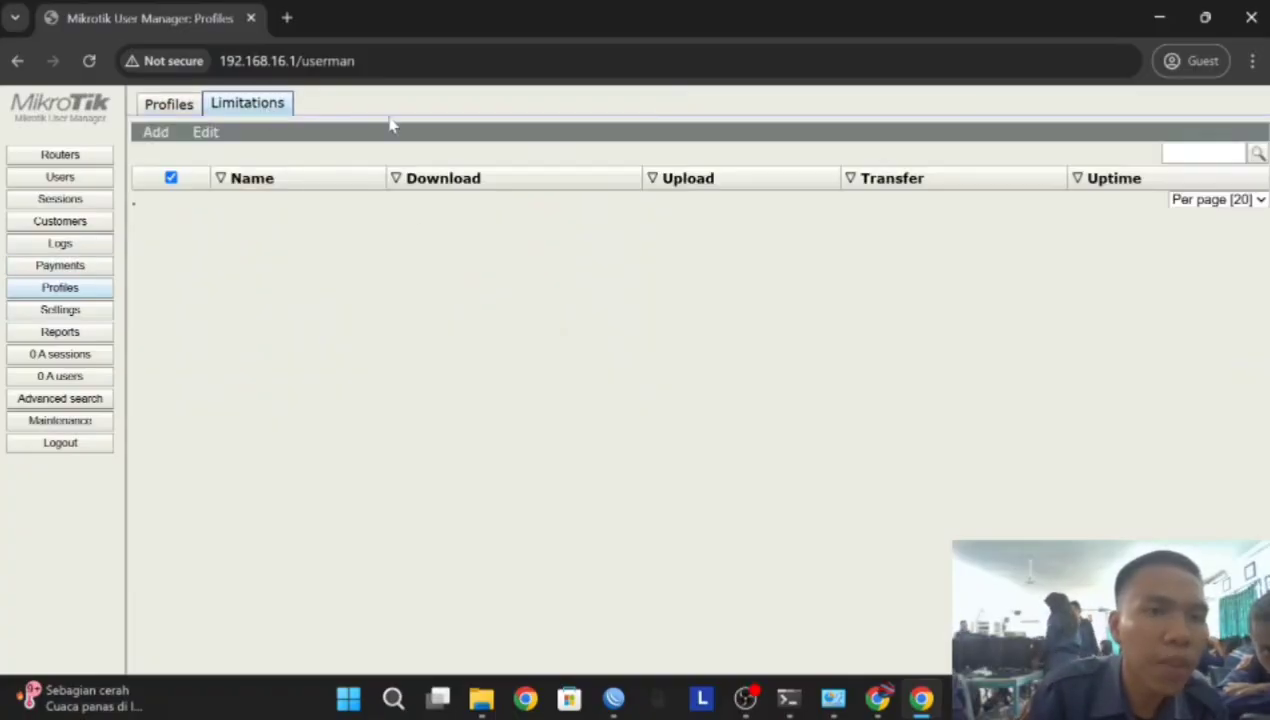
click(155, 132)
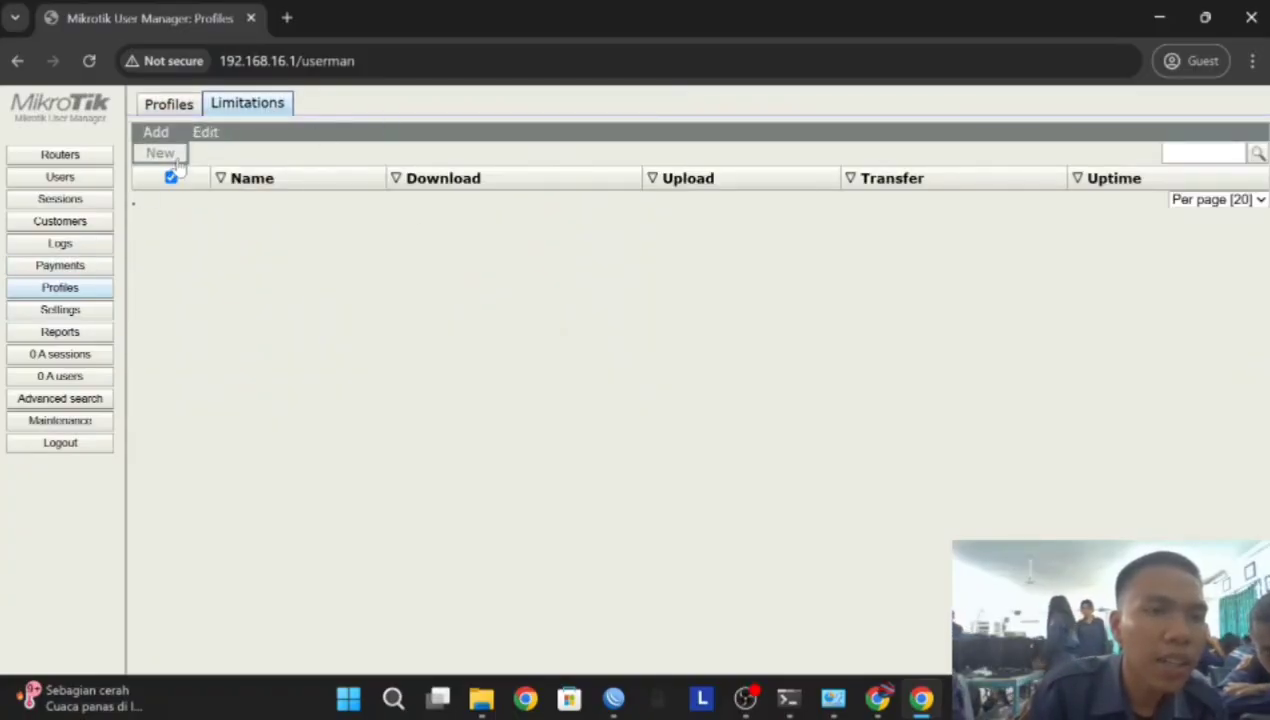
click(160, 154)
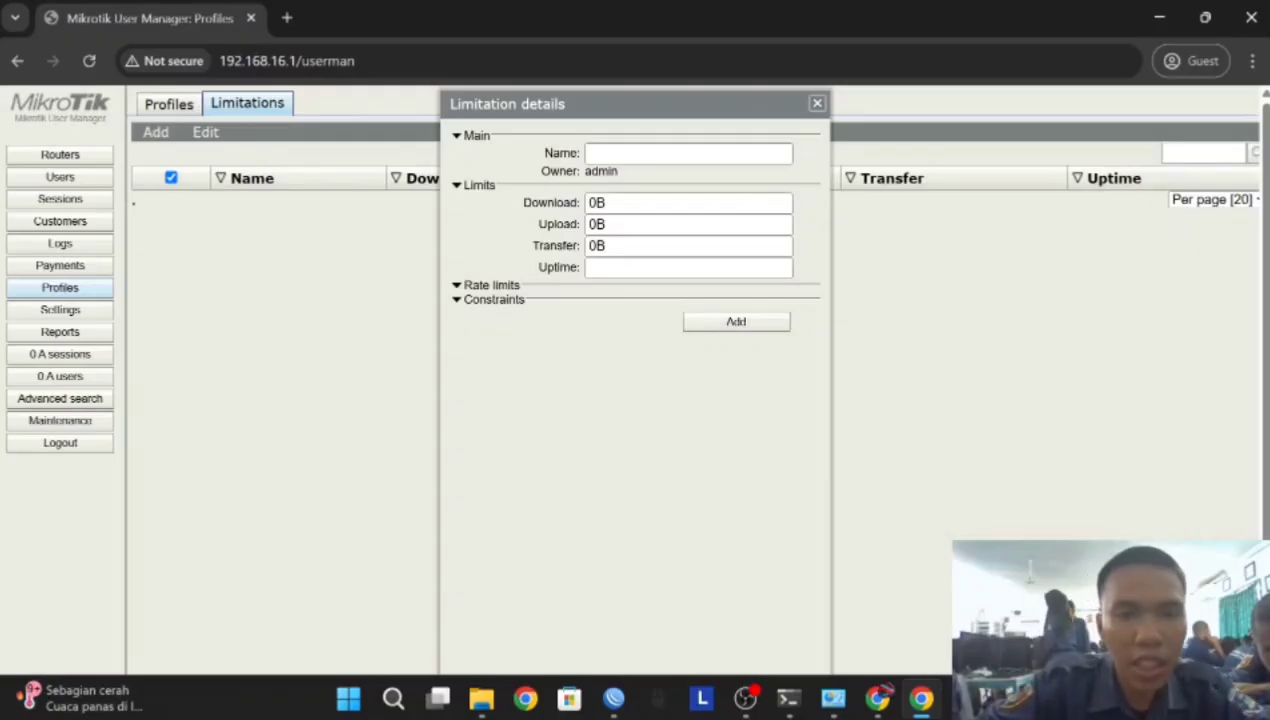
click(640, 154)
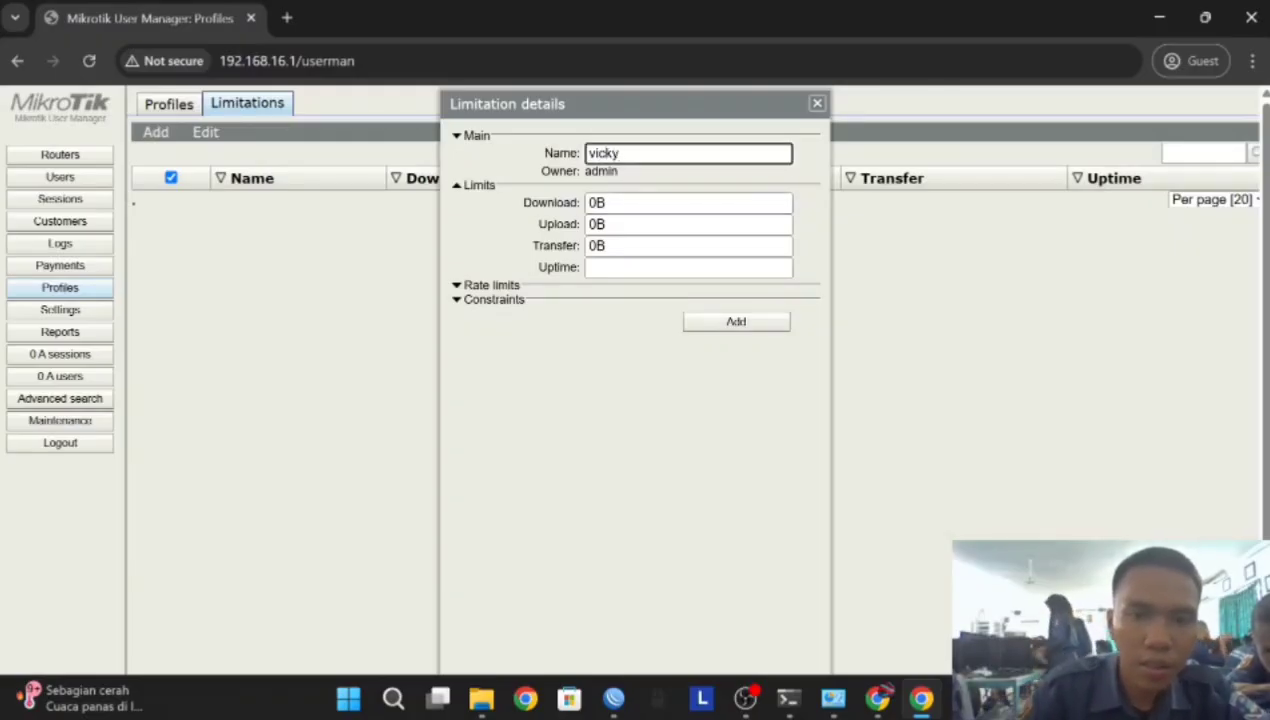
click(730, 321)
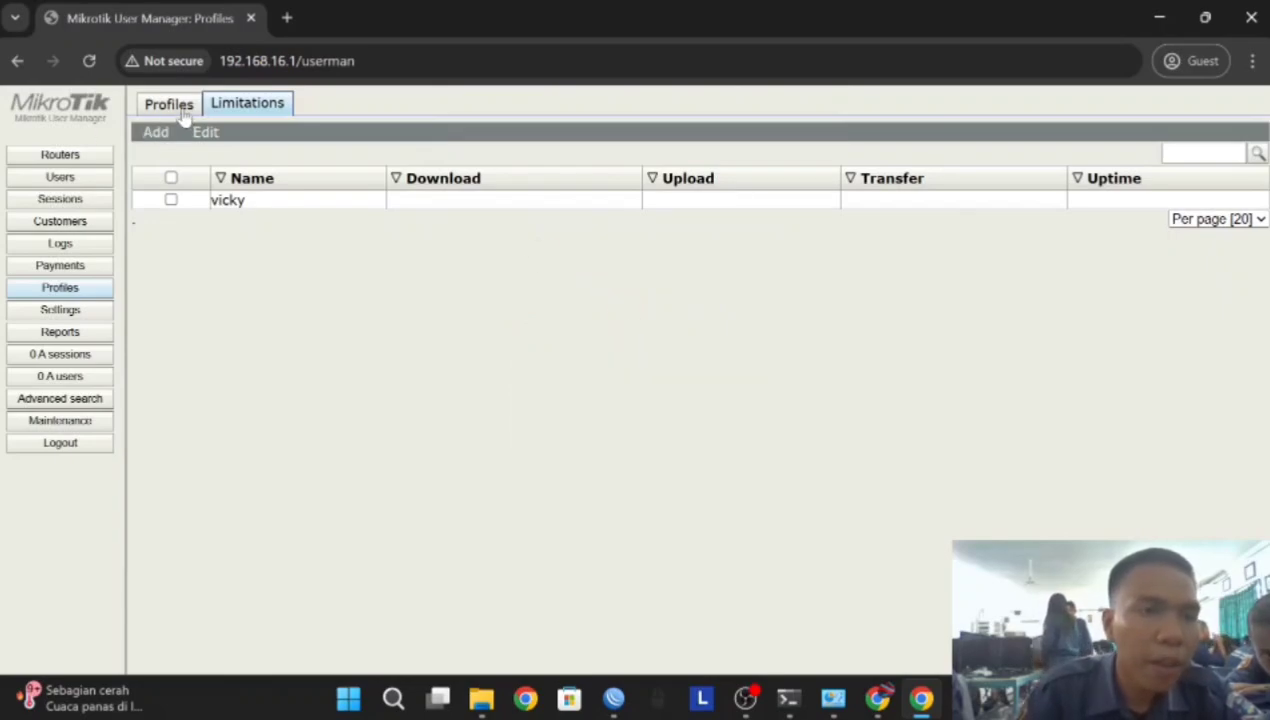
Create a new profile named vicky
click(170, 104)
click(271, 136)
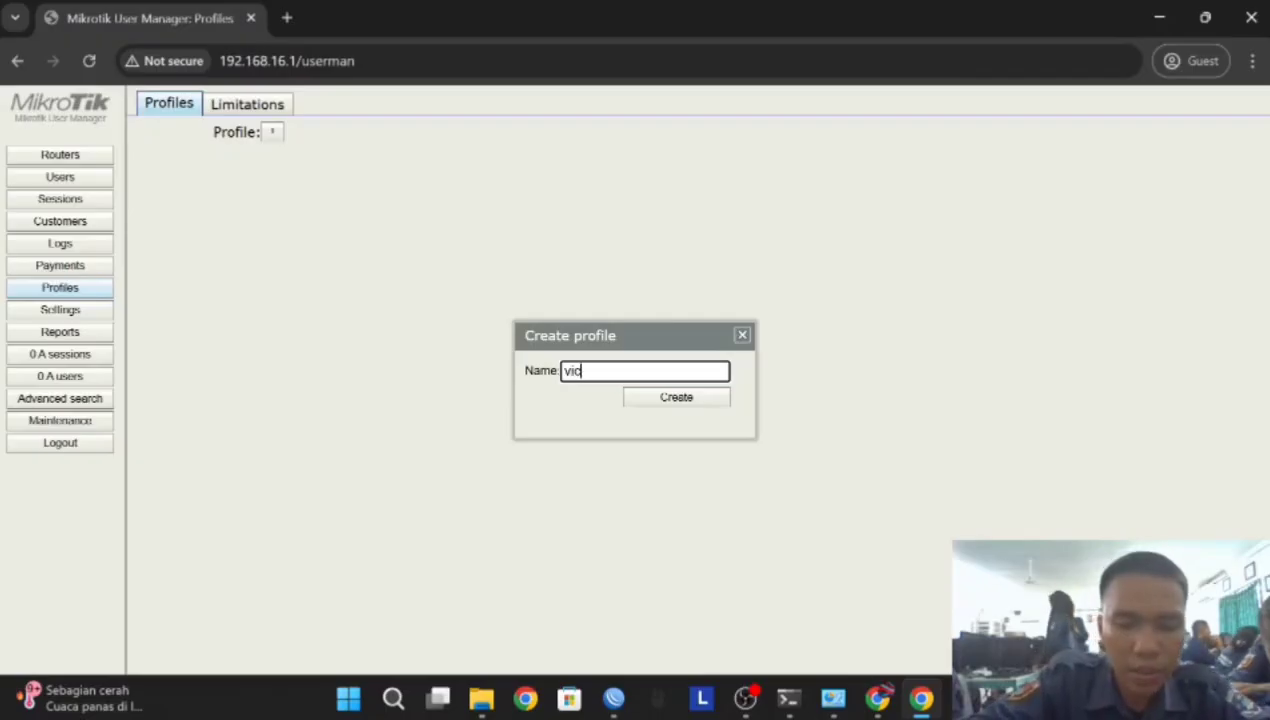
click(645, 403)
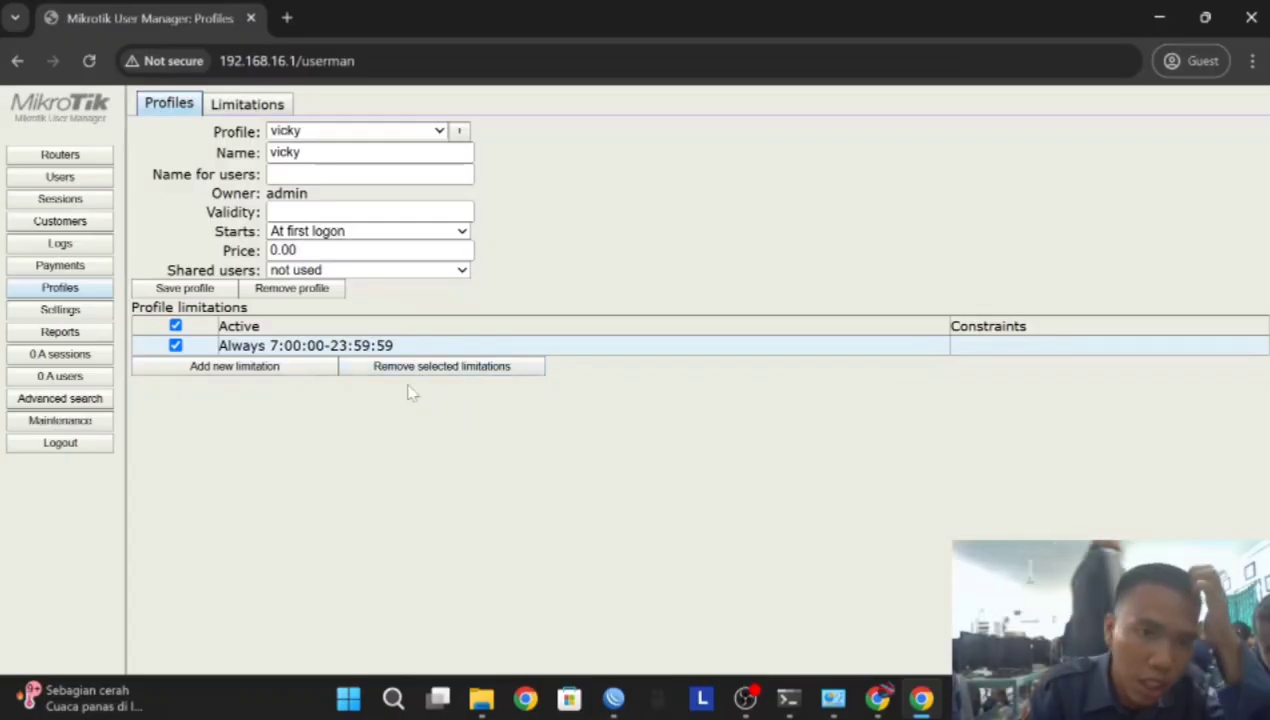
Add an every-day 07:00:00–23:59:59 period applying the vicky limit to profile vicky
click(268, 372)
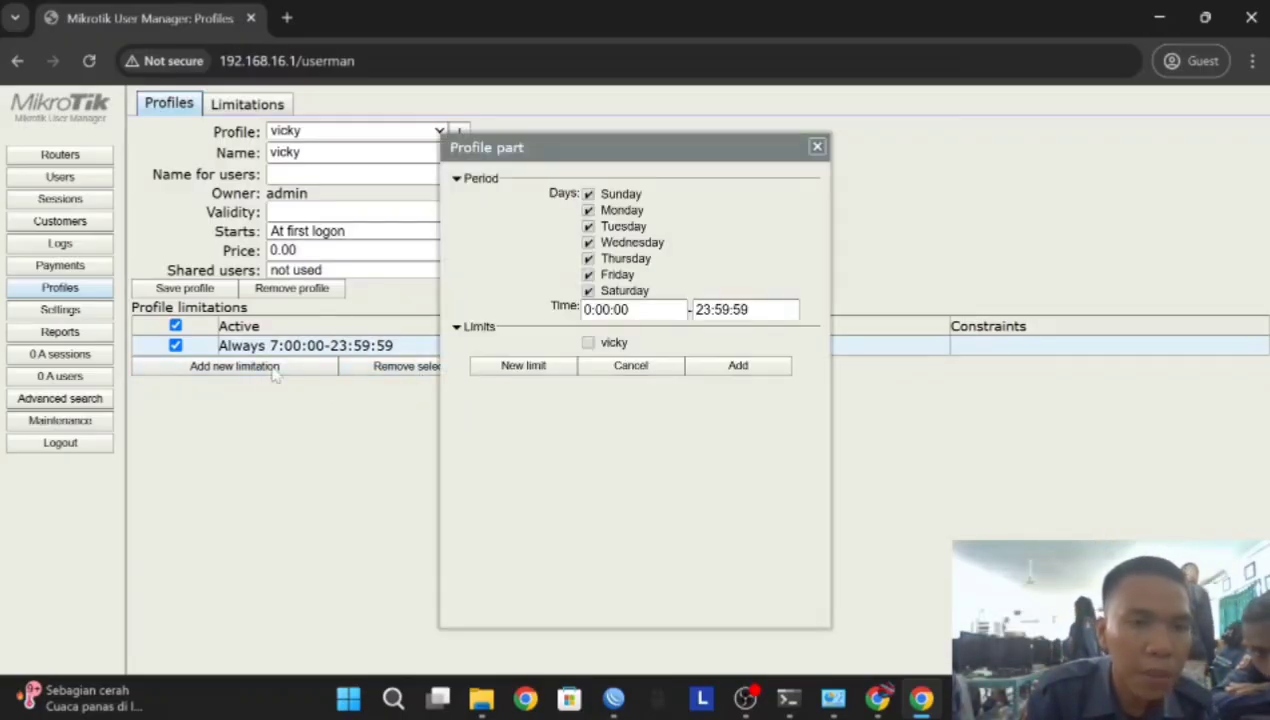
click(592, 310)
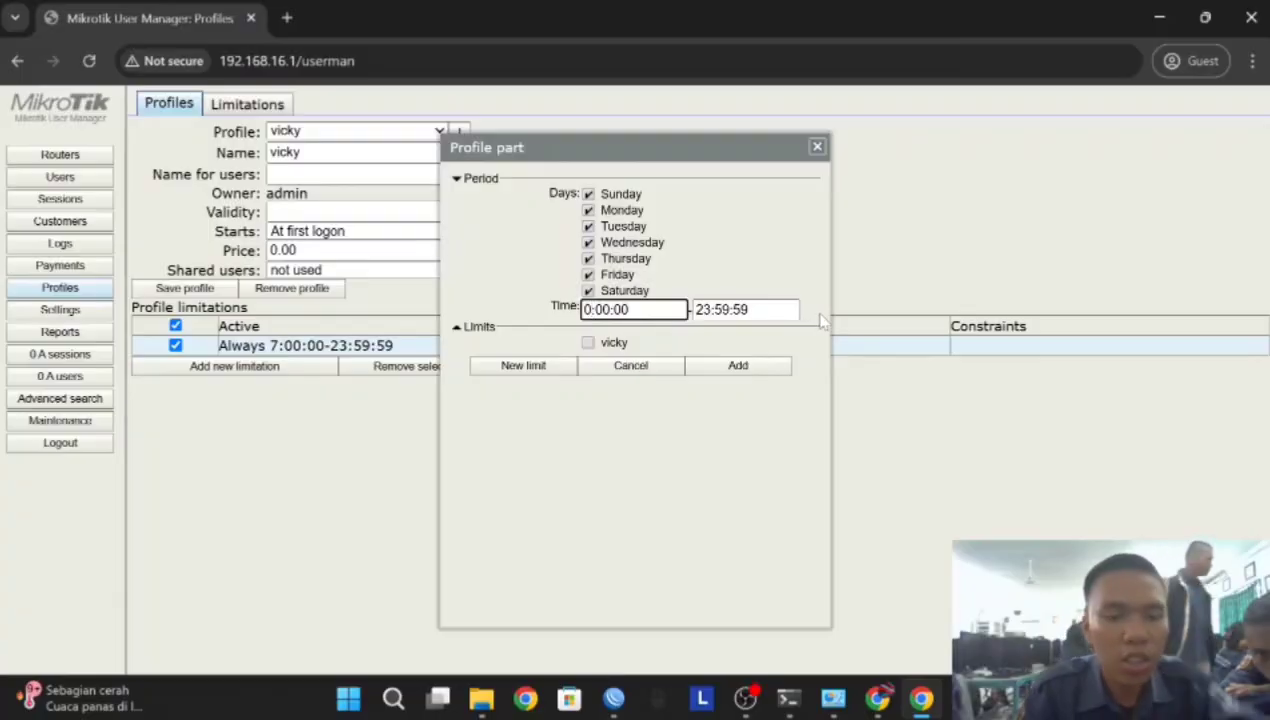
text(7)
click(600, 347)
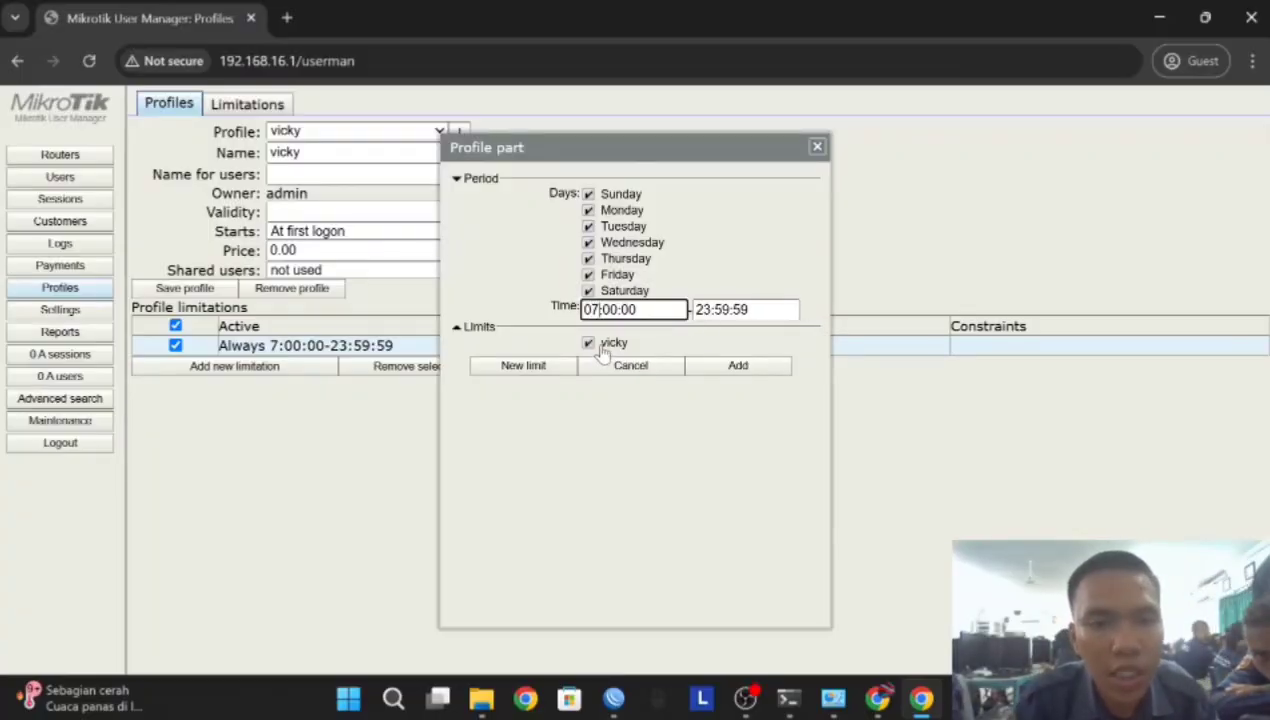
click(737, 365)
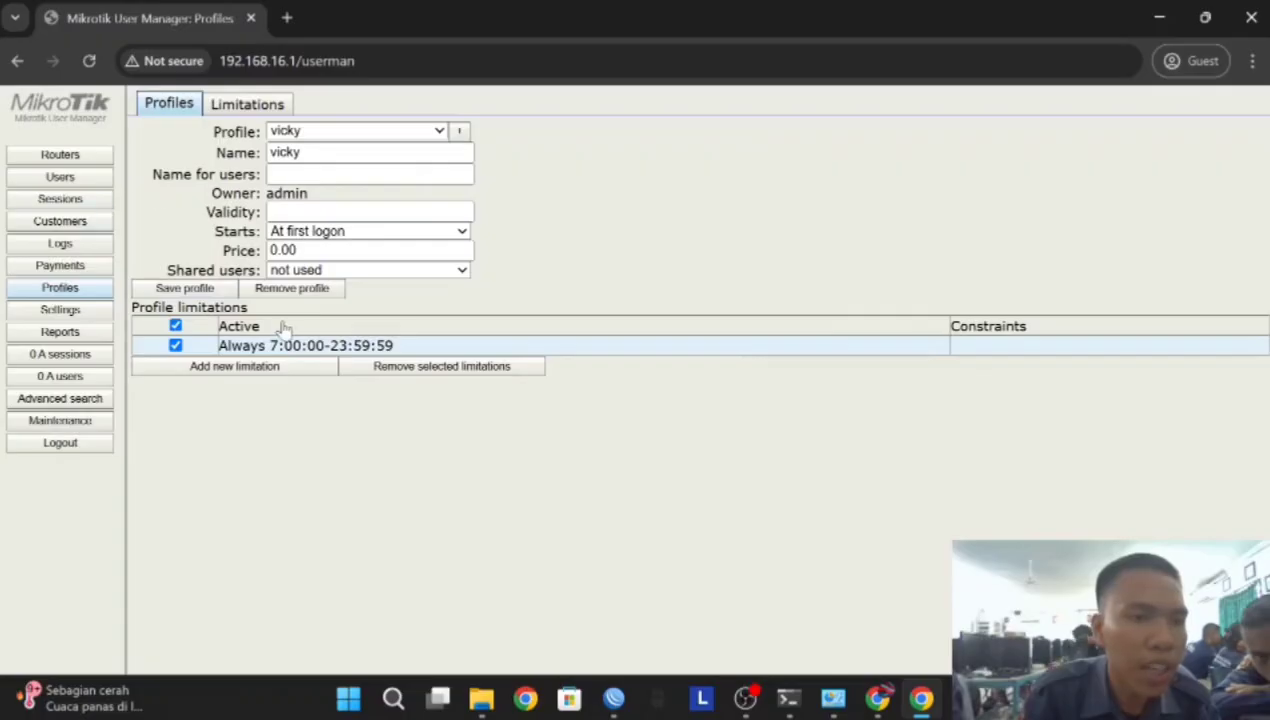
Open Settings > Templates and try creating a template named vicky
click(100, 312)
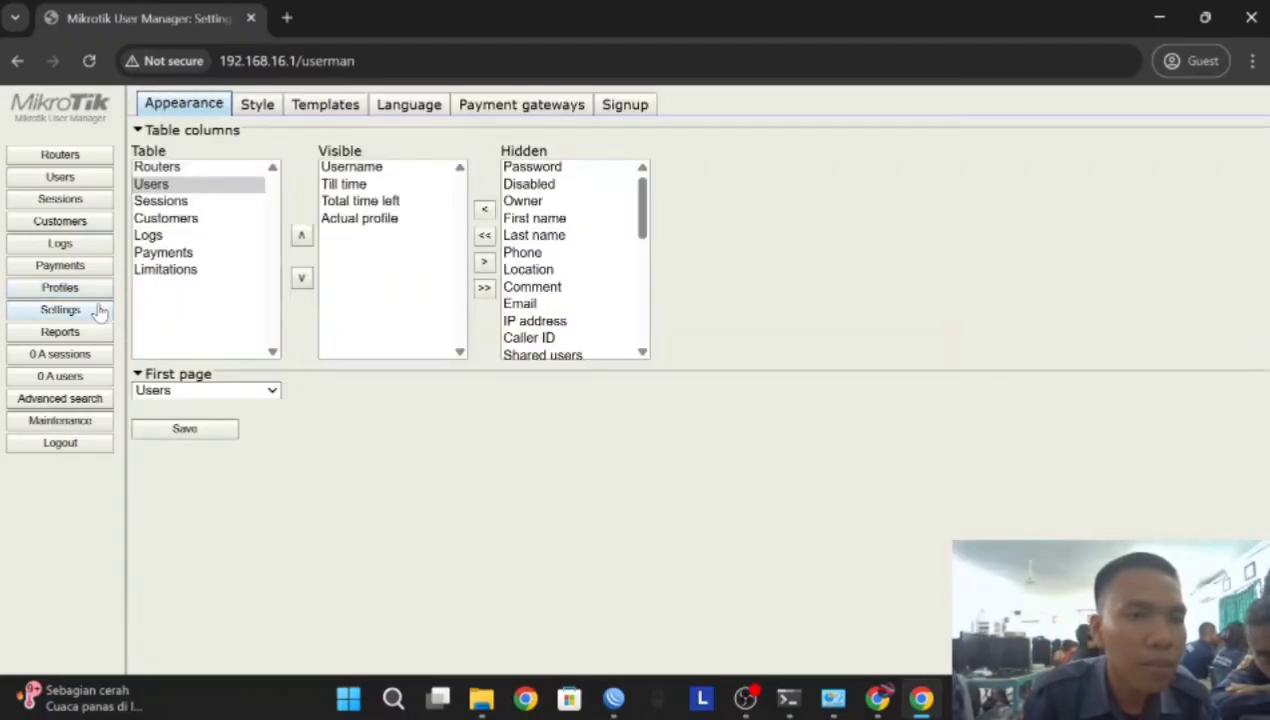
click(318, 110)
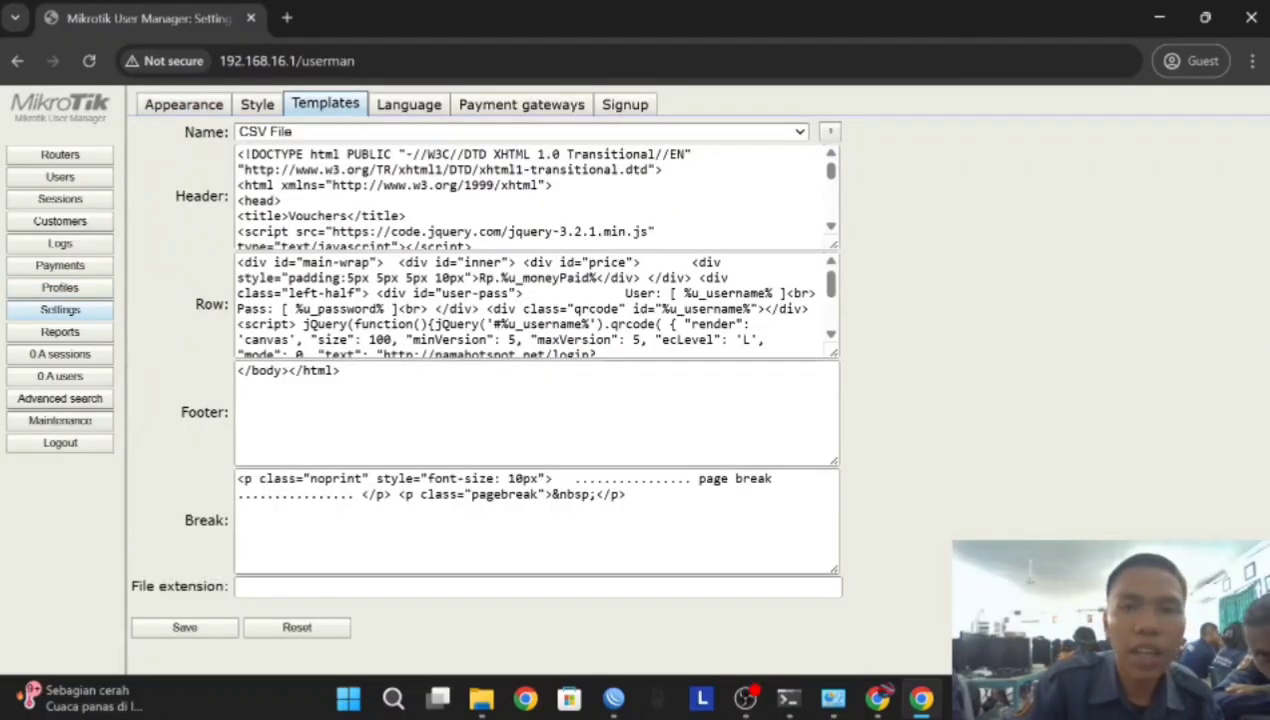
click(829, 134)
text(vicky)
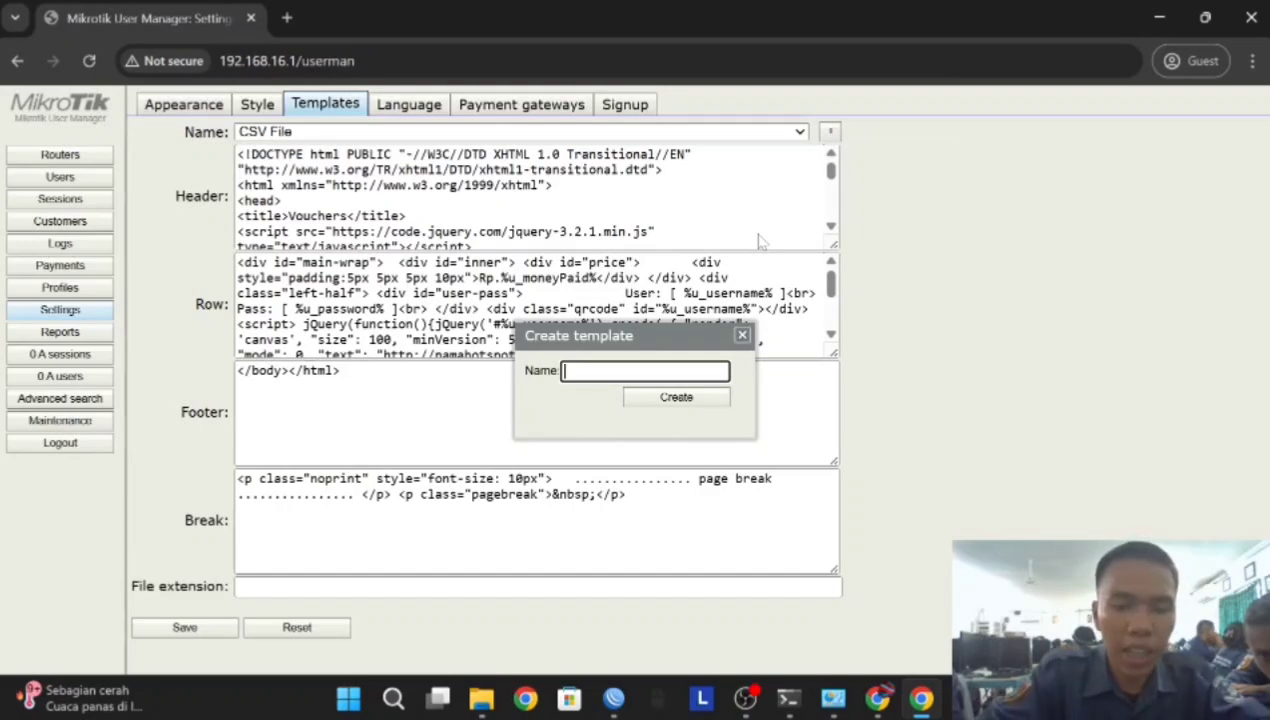
key(Return)
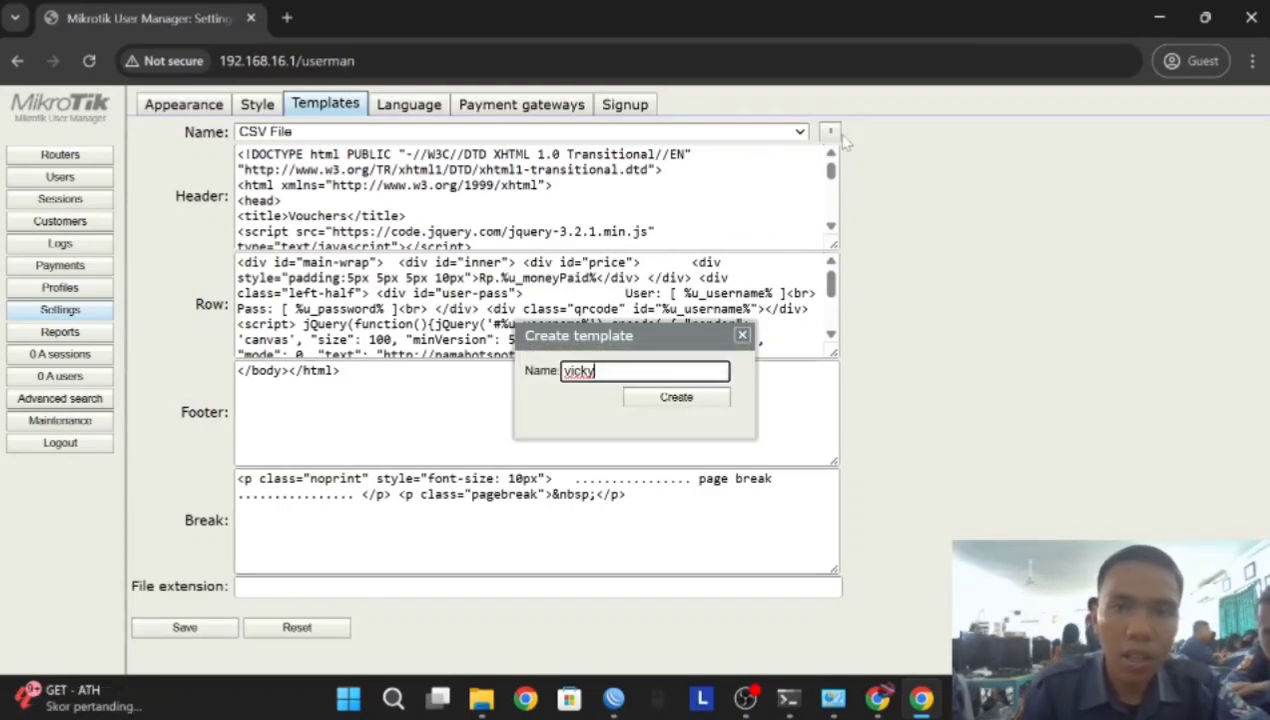
click(798, 134)
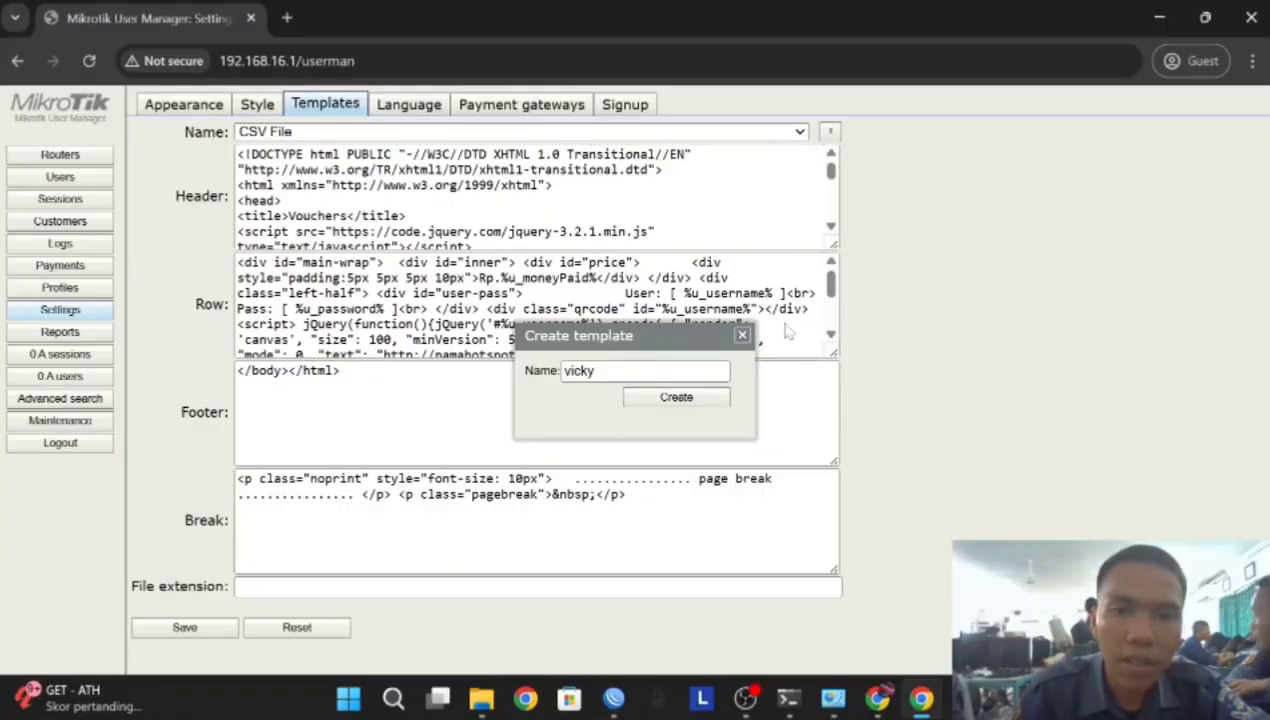
click(742, 335)
click(798, 133)
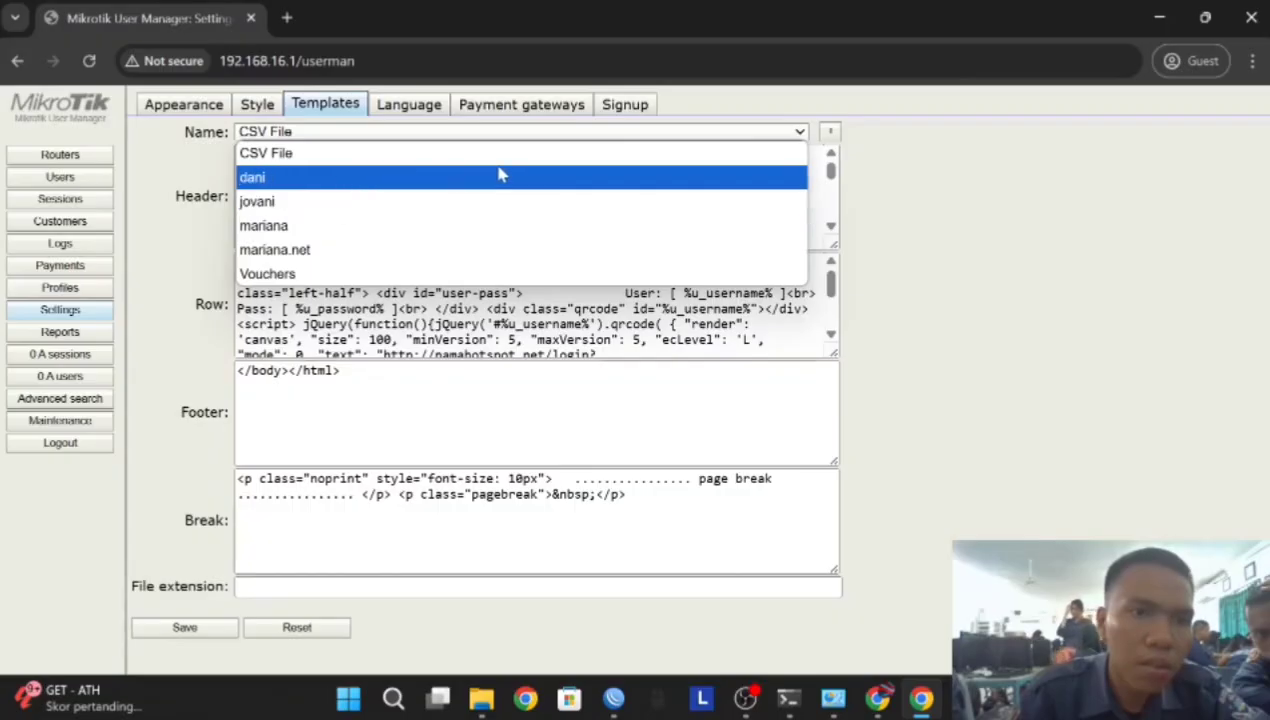
click(839, 133)
key(ctrl+a)
Try creating a template named voucher, then dismiss the create-template dialog
click(829, 135)
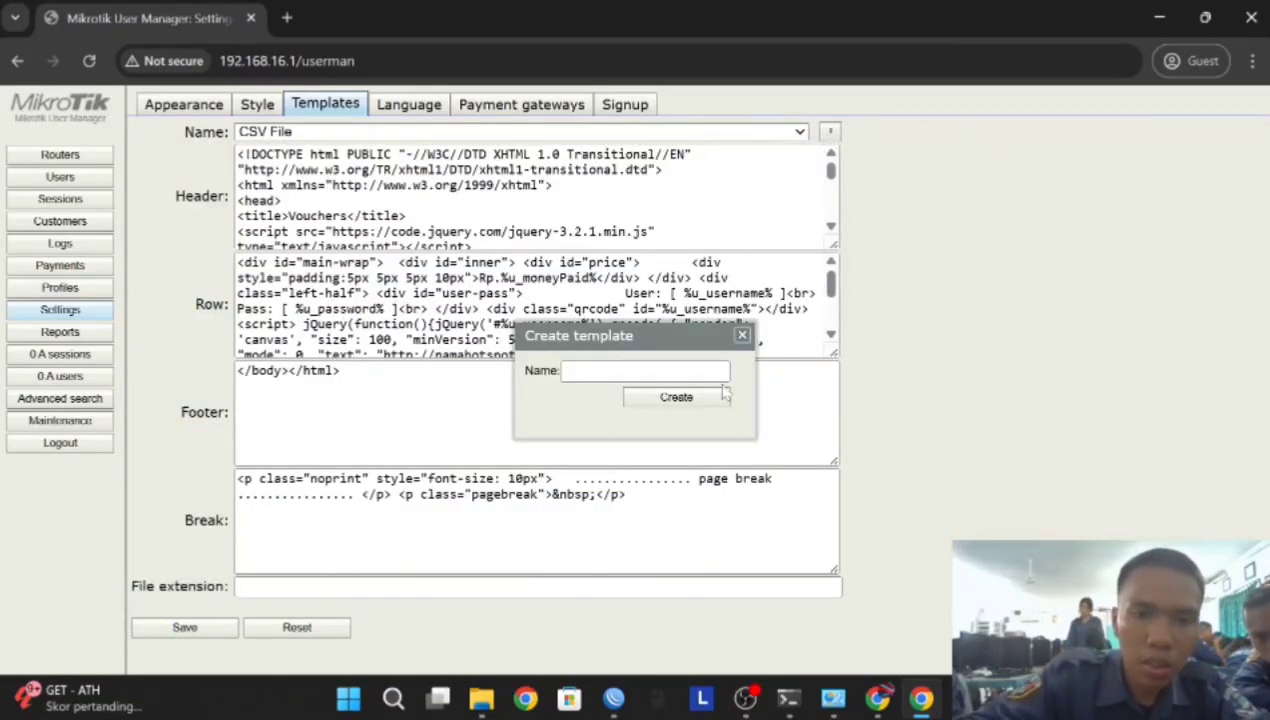
click(690, 371)
text(v)
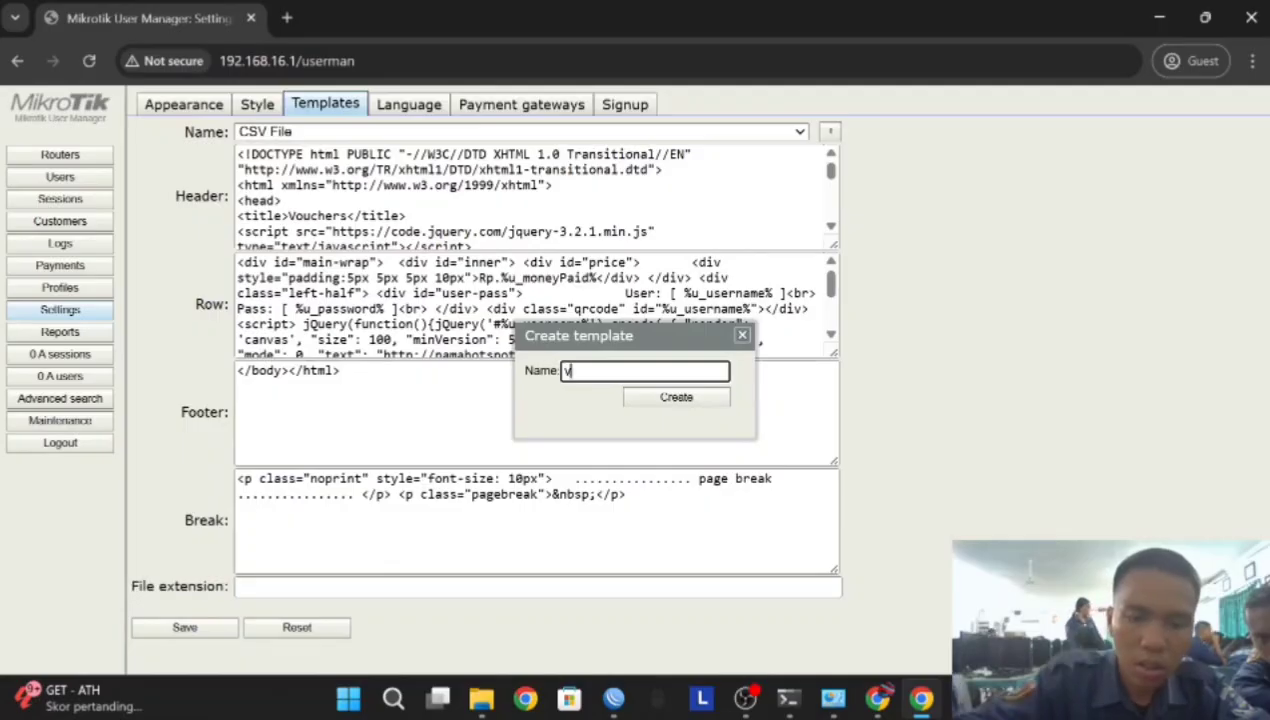
text(oucher)
click(680, 397)
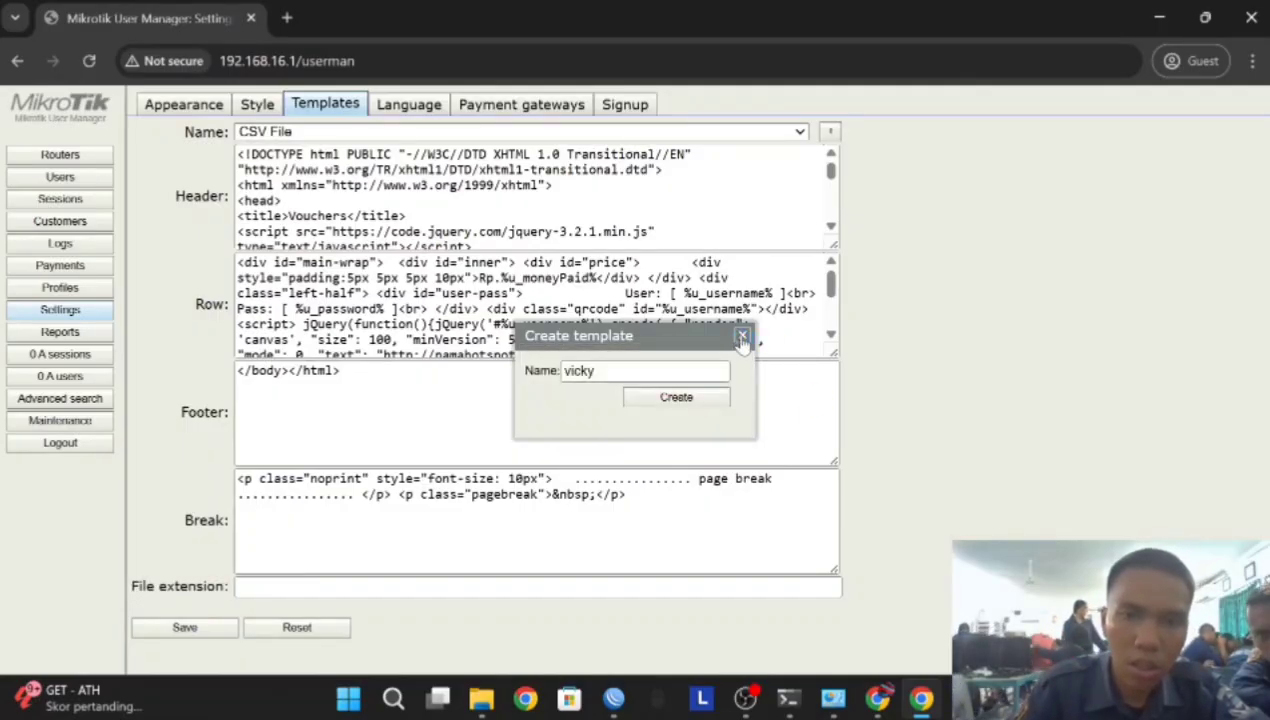
click(742, 337)
click(826, 131)
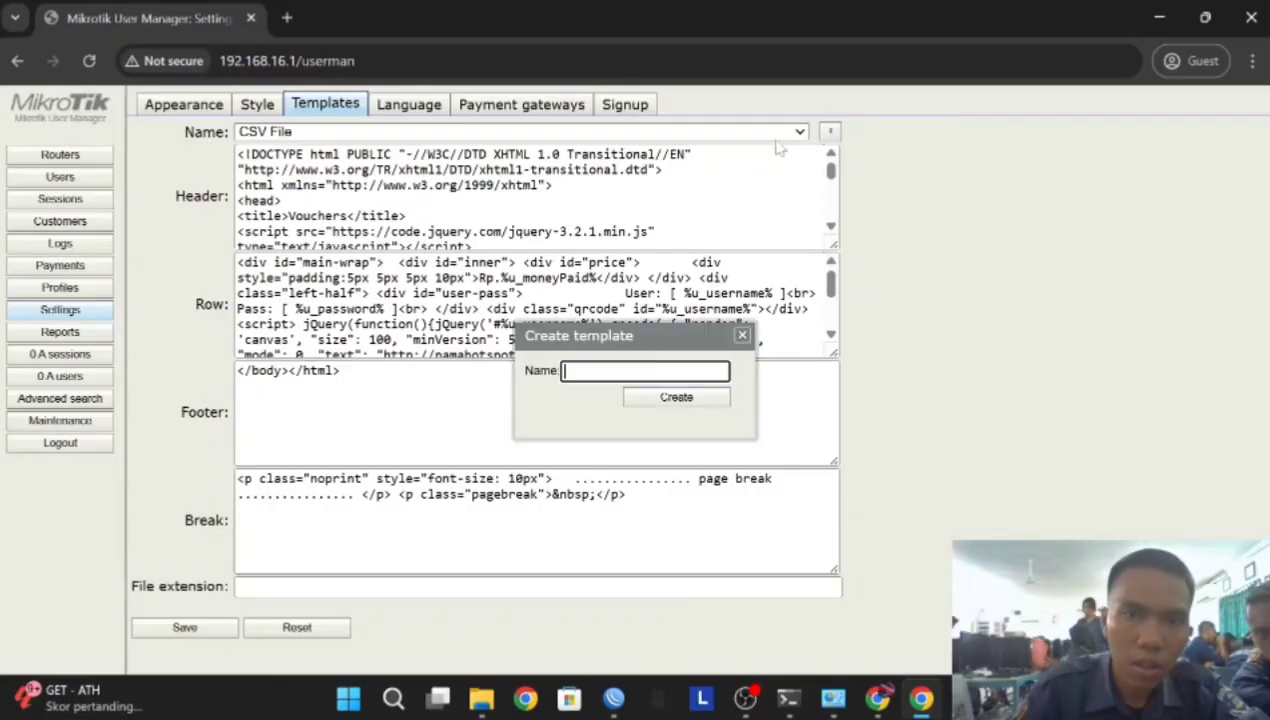
click(742, 336)
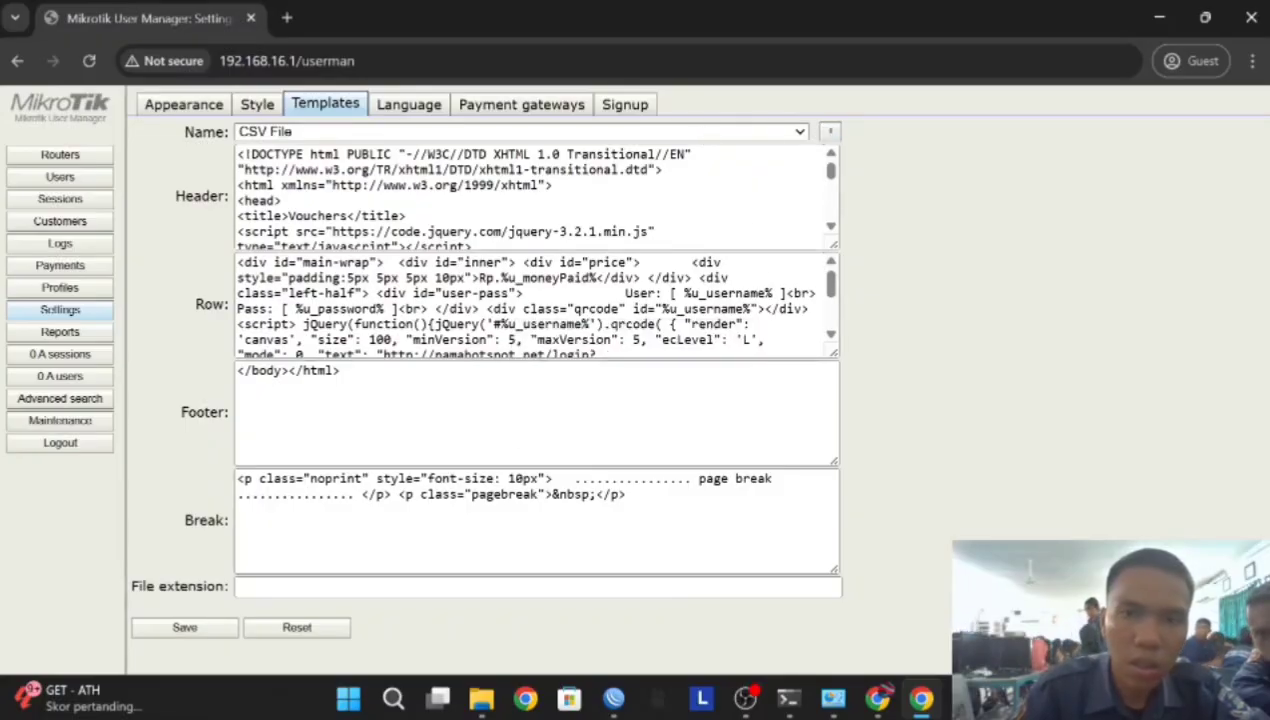
Load the jovani template and delete it
click(767, 131)
click(313, 205)
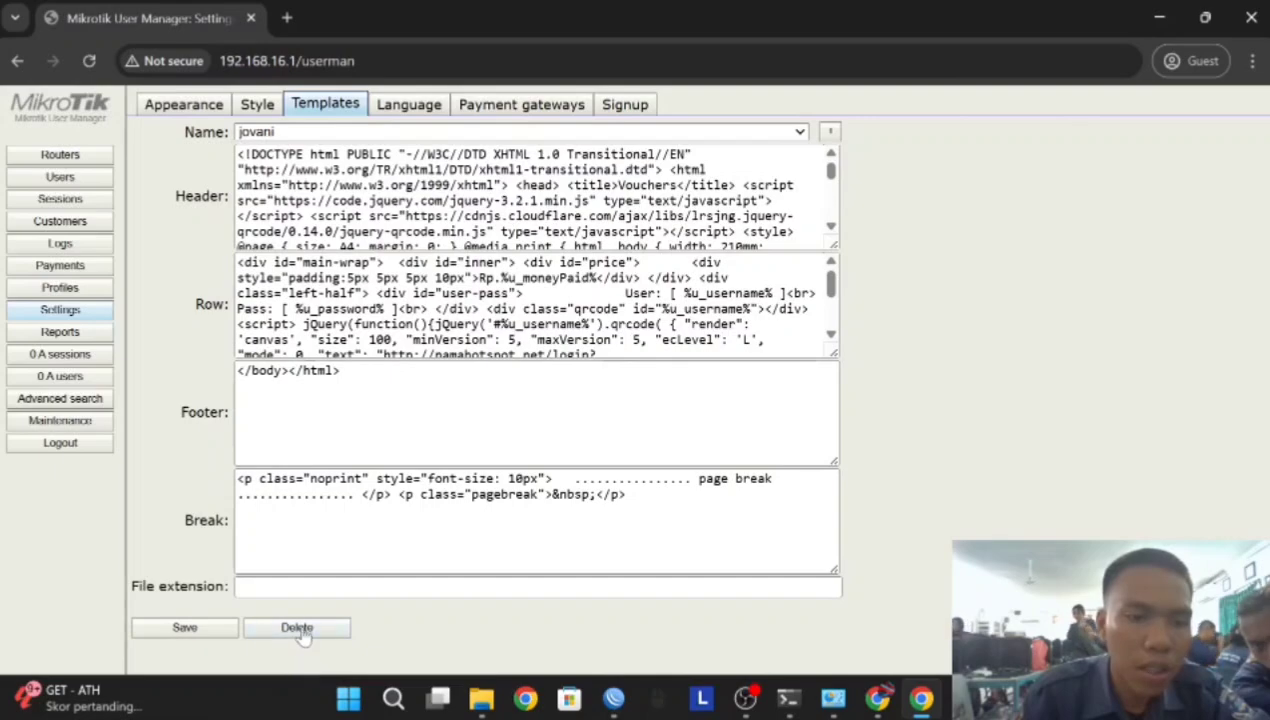
click(300, 632)
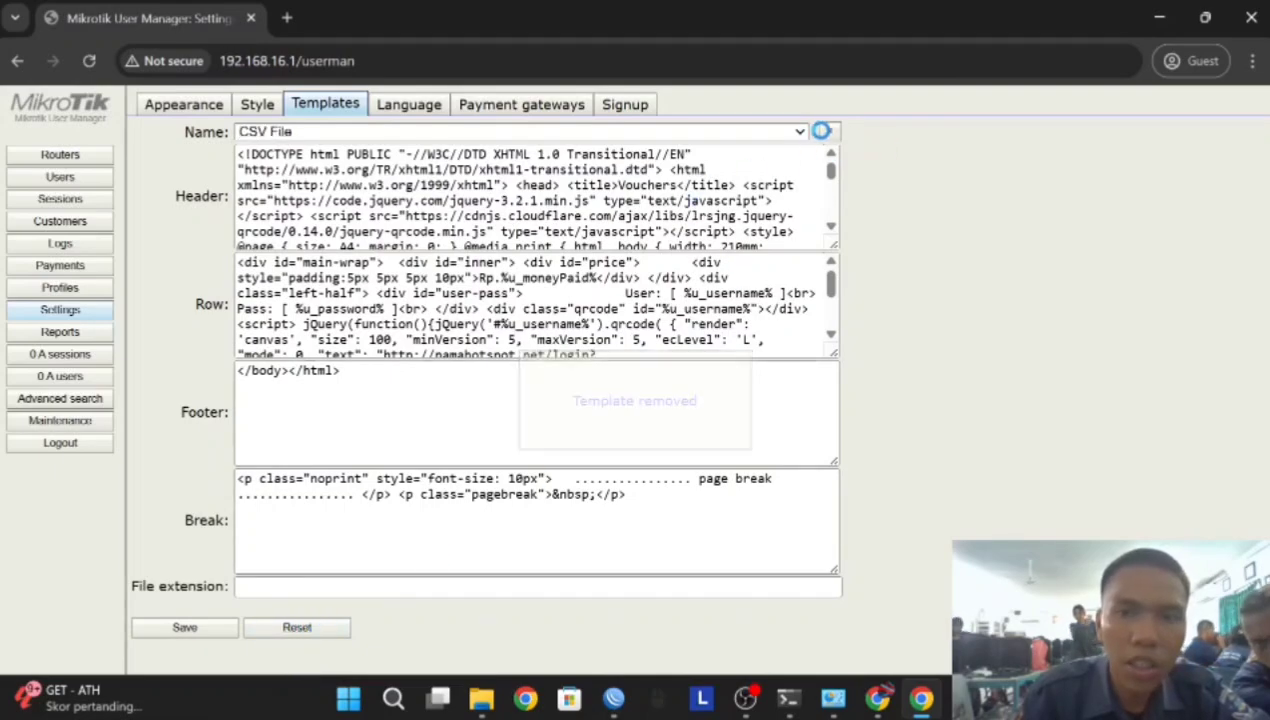
Create a new empty template named joko after the name vicky is rejected
click(821, 131)
text(vic)
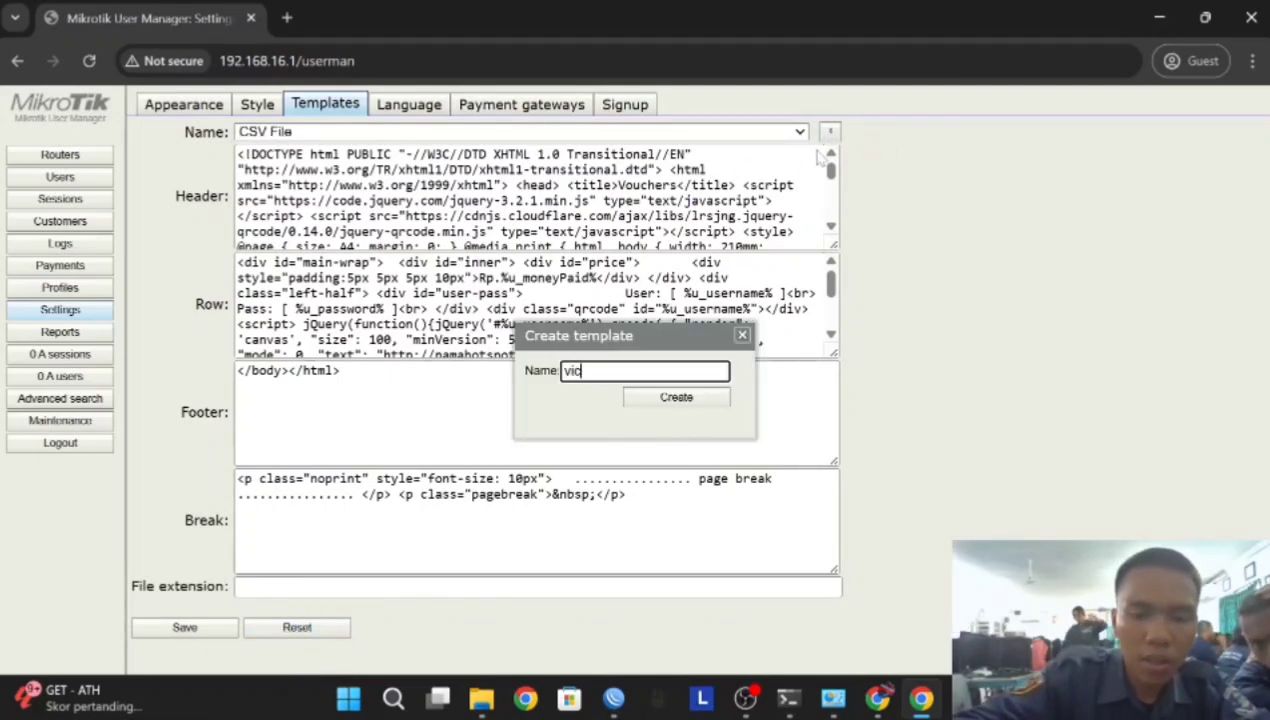
text(ky)
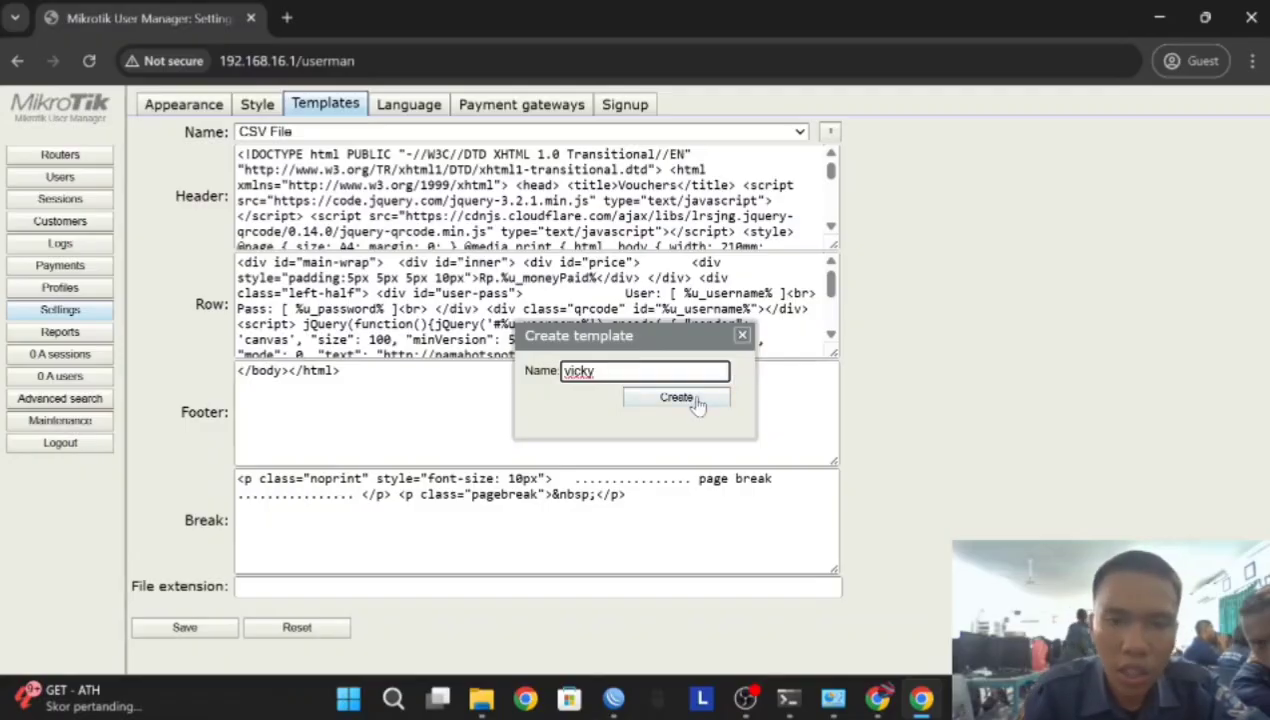
click(677, 398)
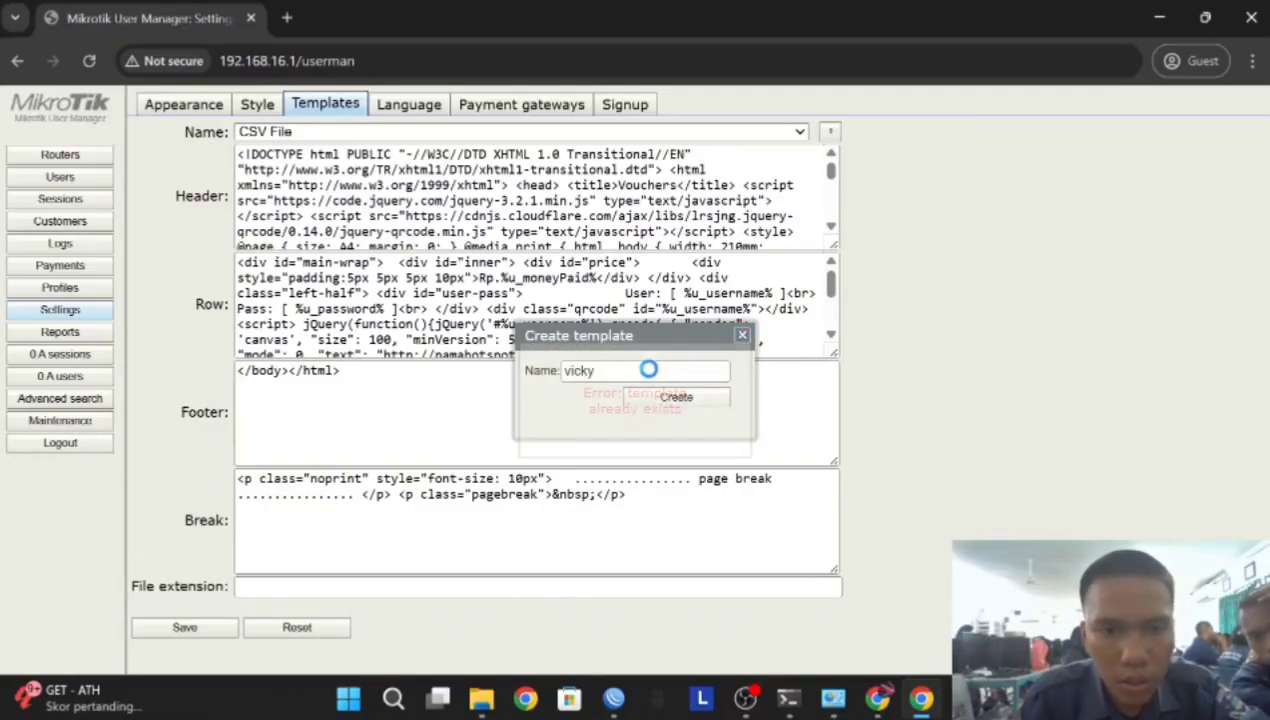
key(BackSpace)
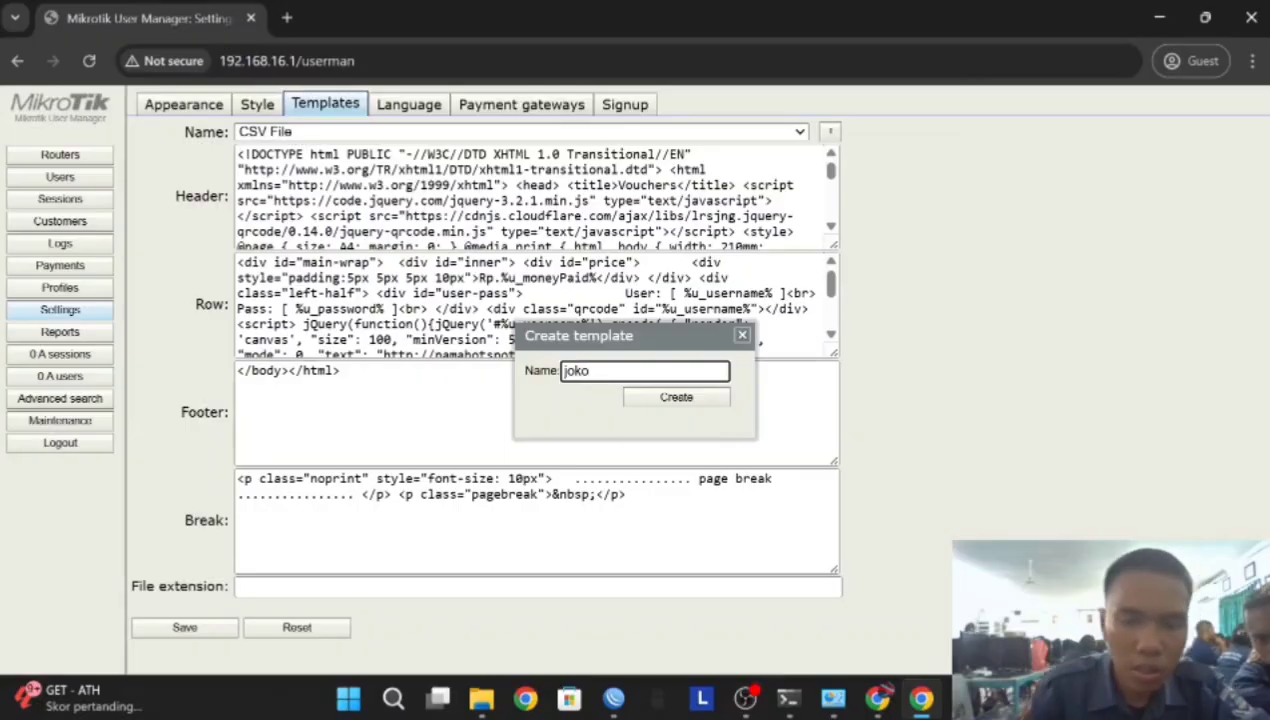
click(663, 400)
click(537, 197)
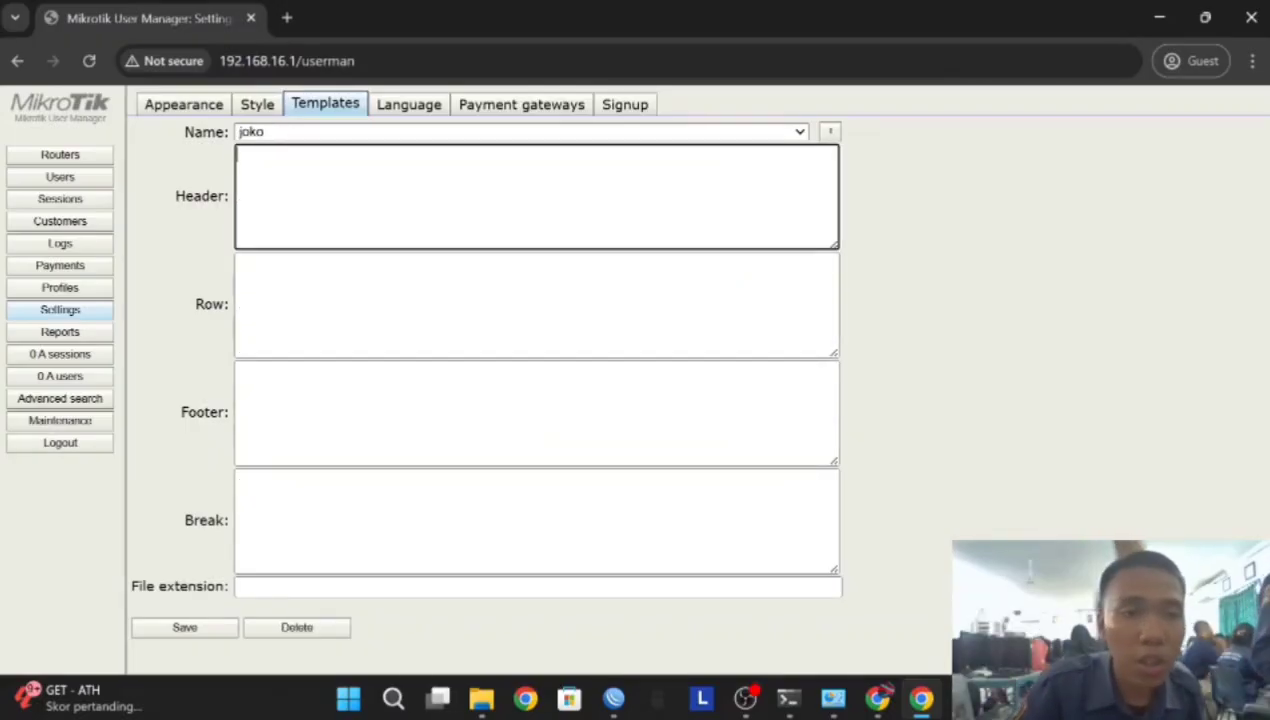
click(286, 17)
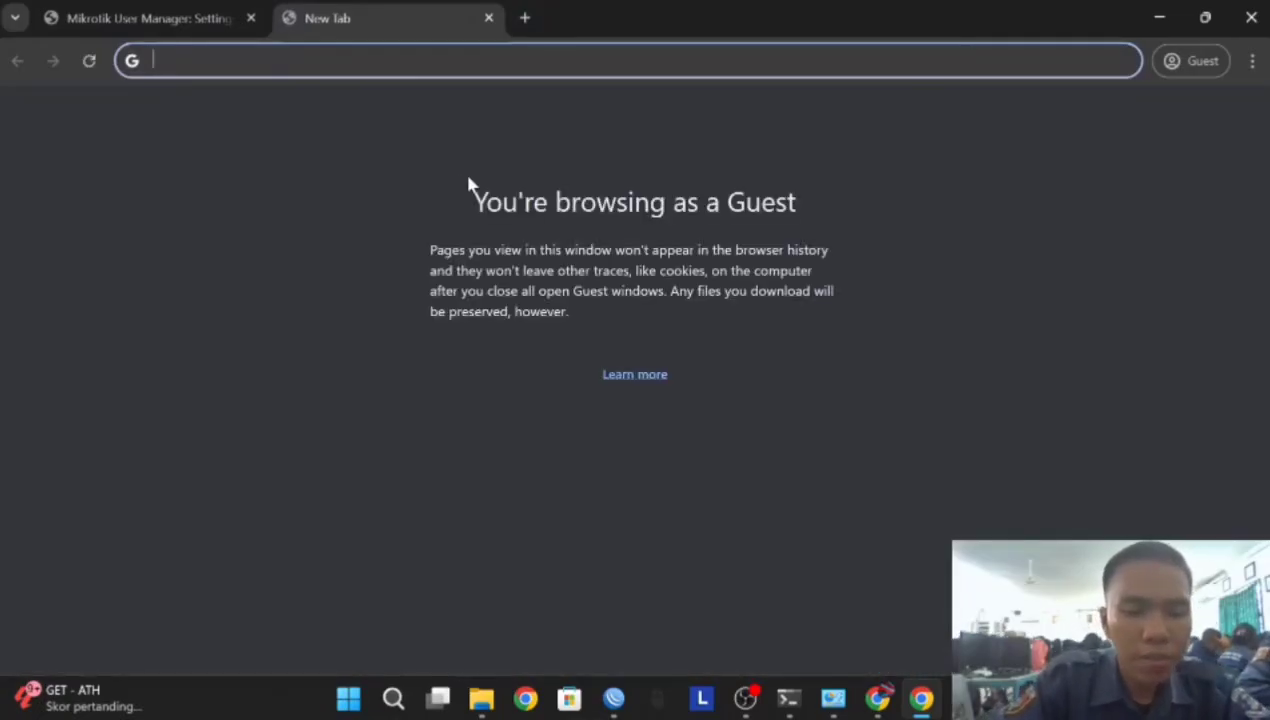
Search the web for 'template userman' and open the first o-om.com voucher template result
text(templa)
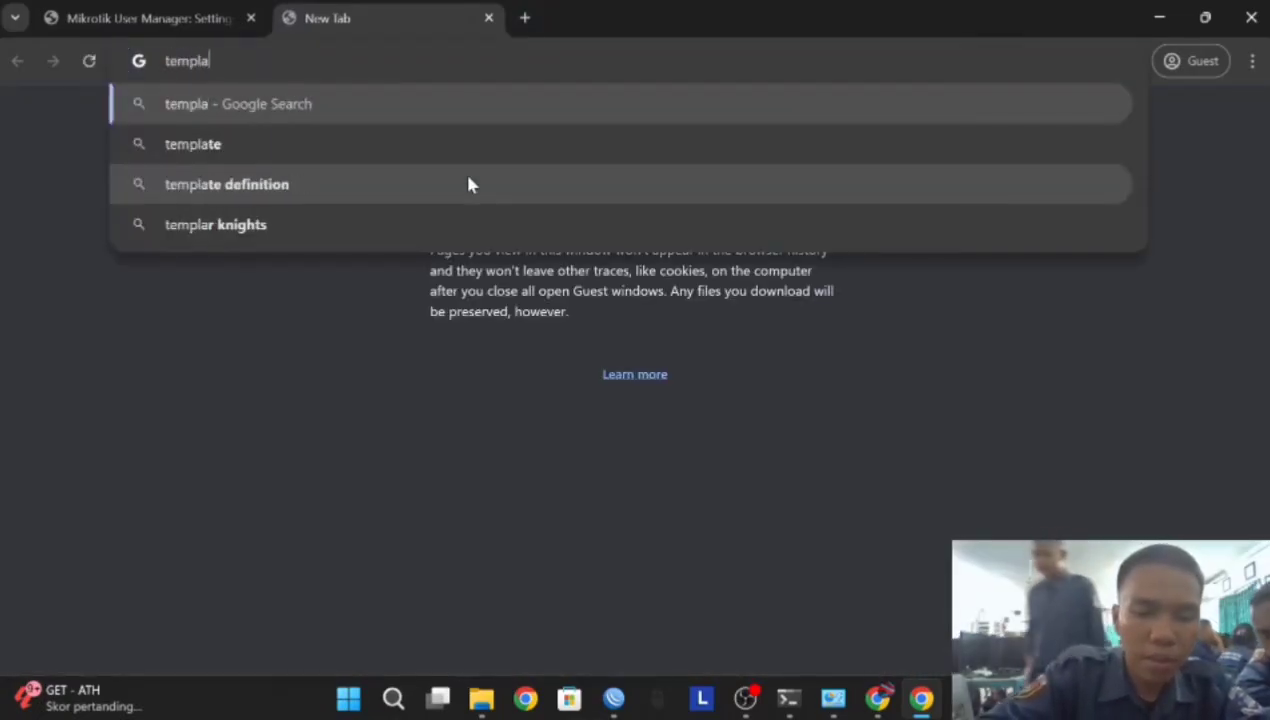
text(te userman)
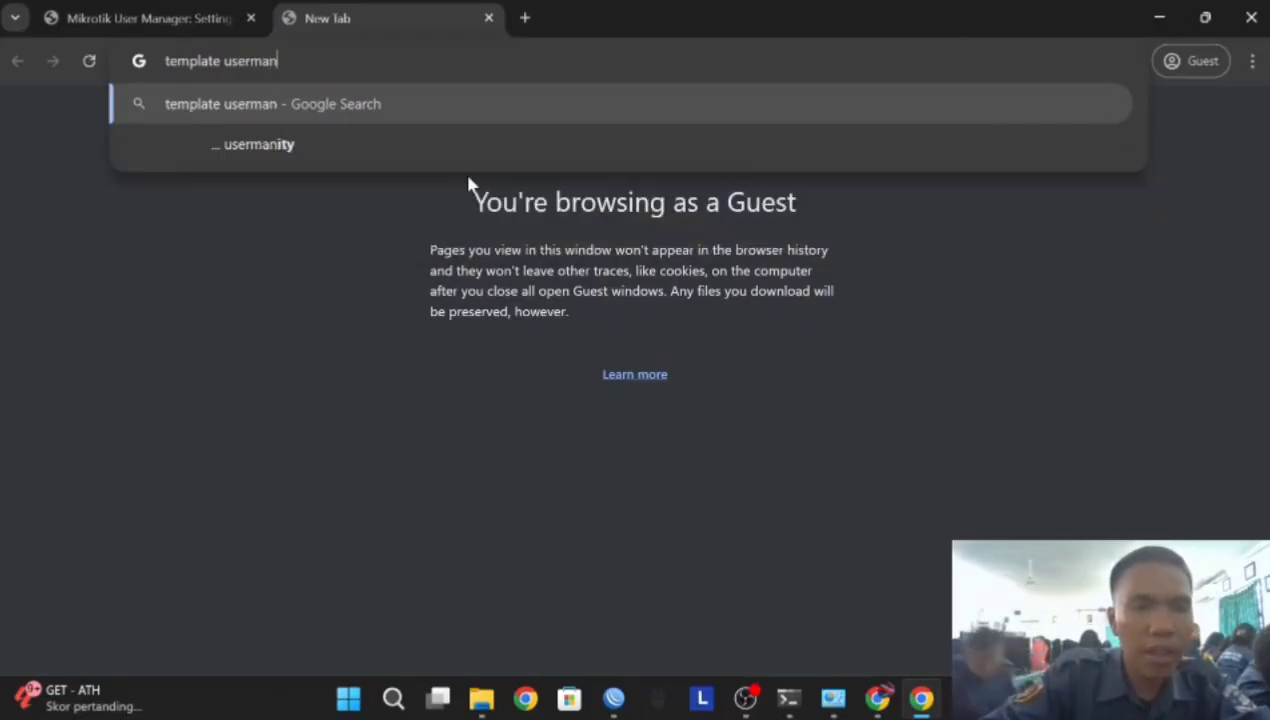
key(Return)
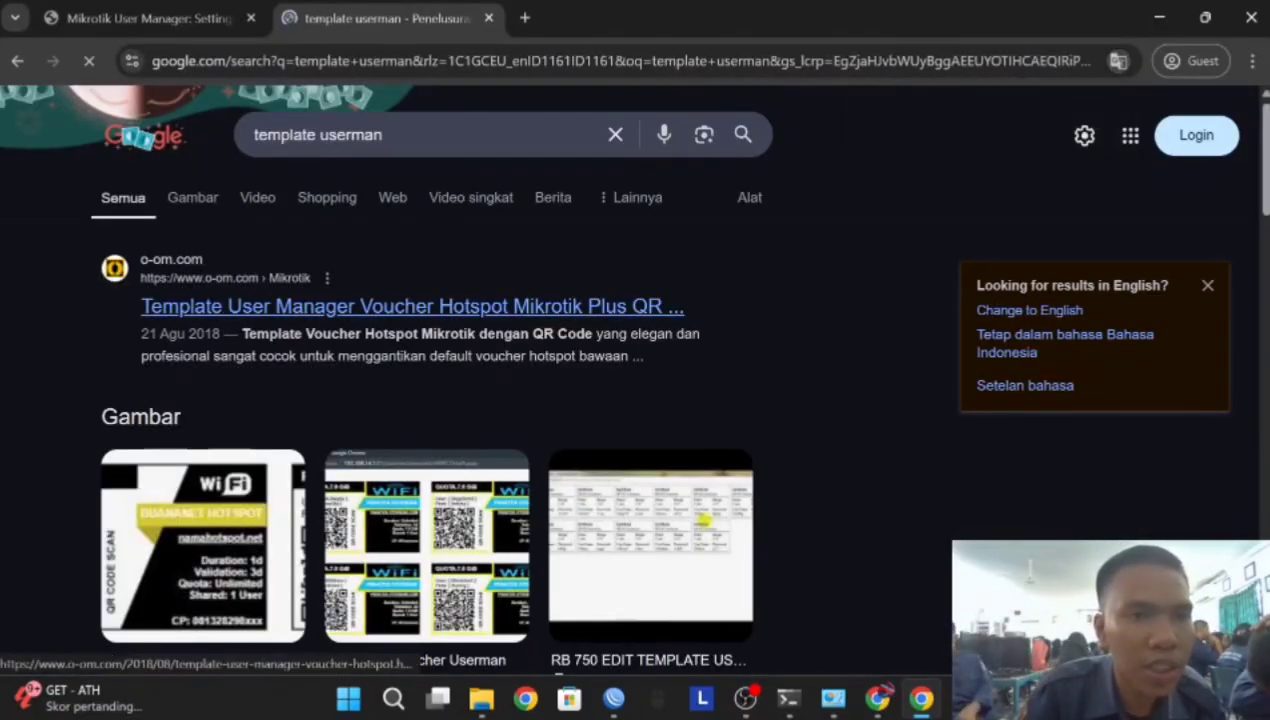
click(215, 308)
Highlight the article's Header code block, from <!DOCTYPE down to <body>
scroll(320, 332, down, 15)
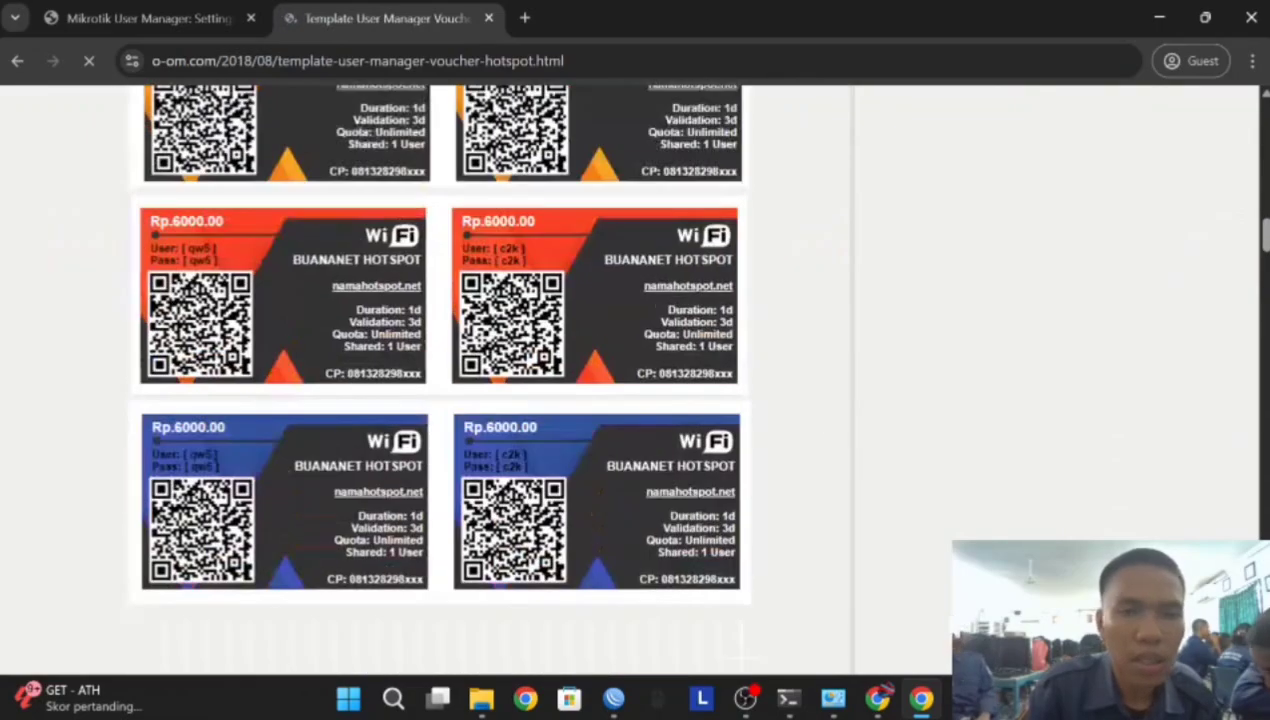
scroll(322, 332, down, 7)
scroll(322, 332, up, 1)
scroll(322, 332, down, 7)
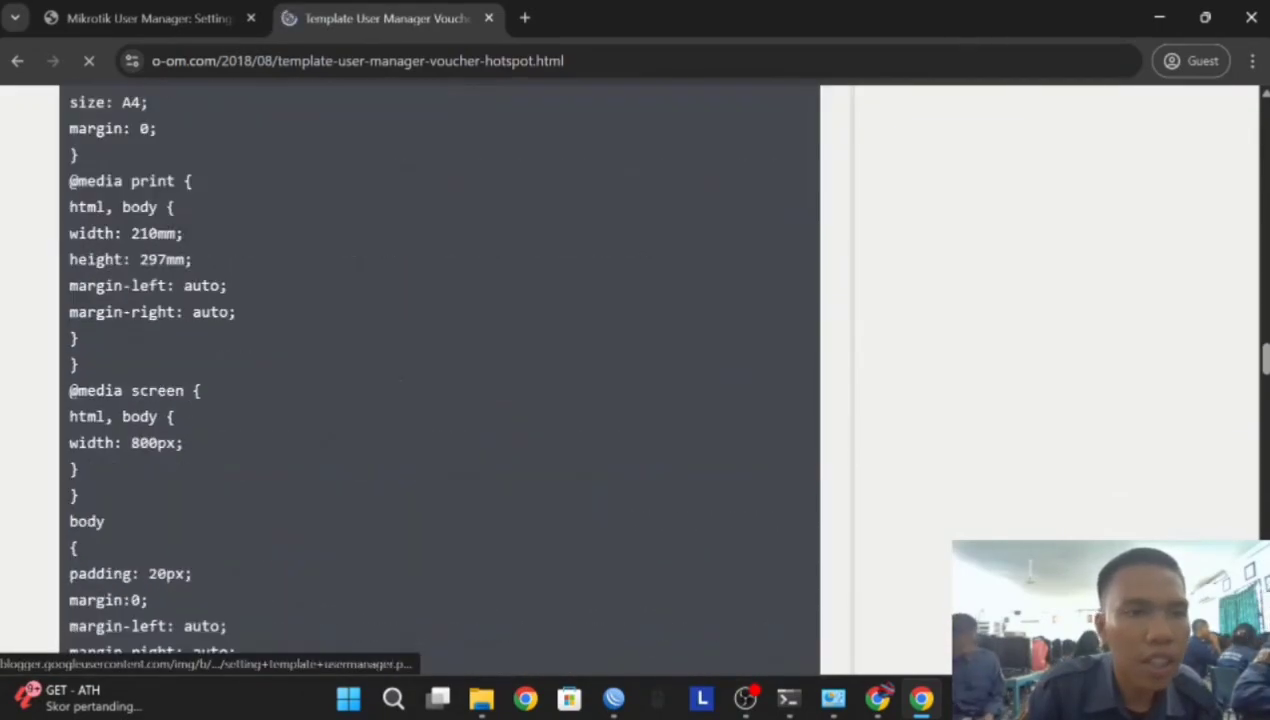
scroll(246, 311, up, 7)
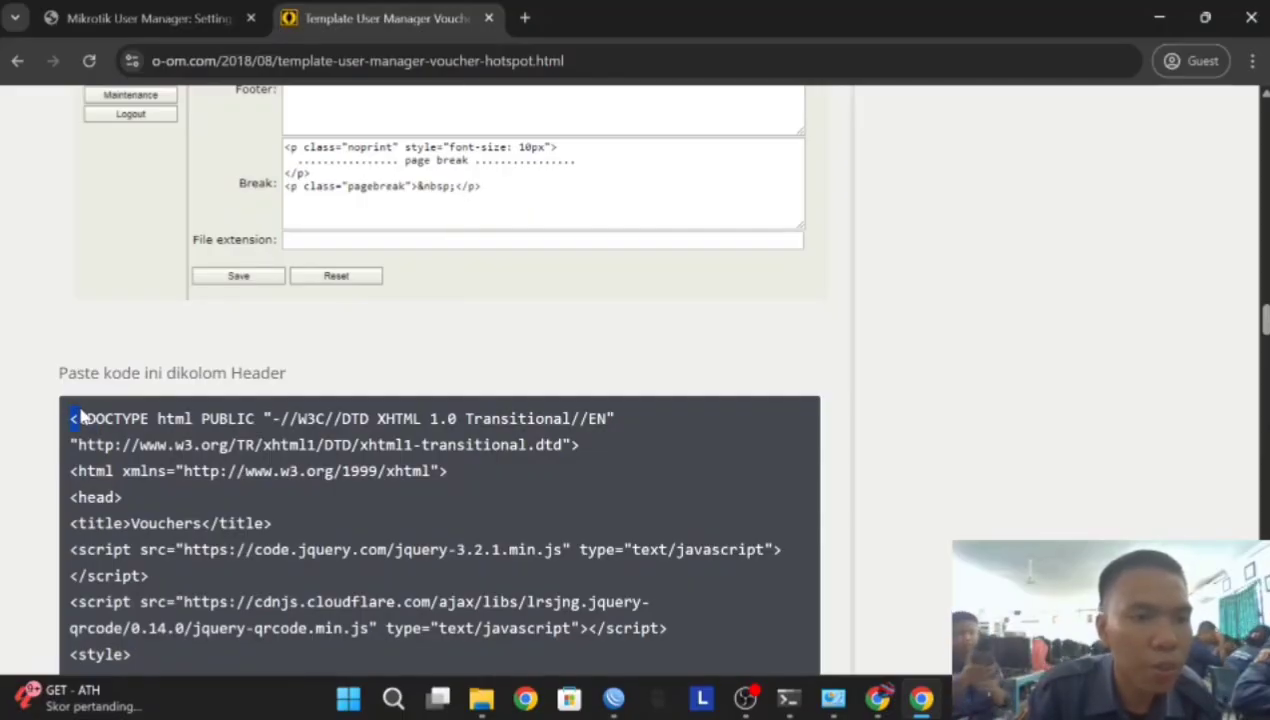
scroll(323, 527, down, 15)
drag(80, 415, 212, 255)
scroll(326, 527, down, 12)
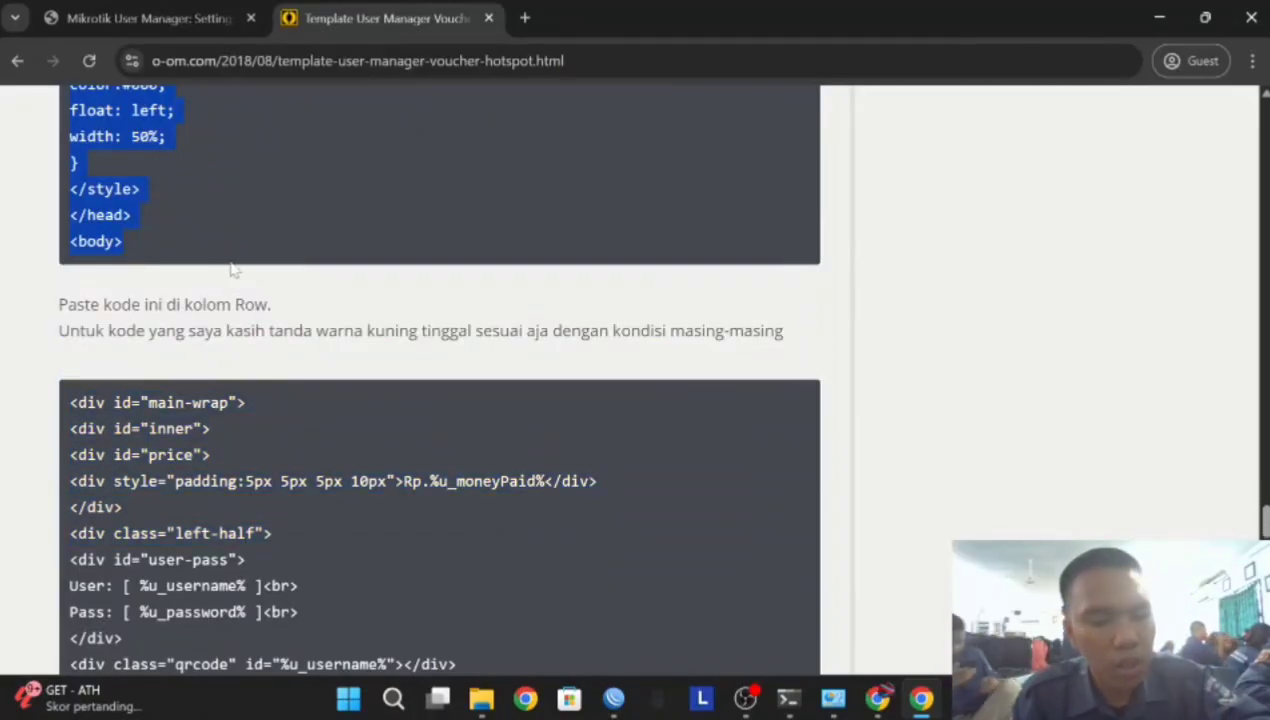
Paste the Header code, then copy the article's Row block into the template's Row field
click(180, 16)
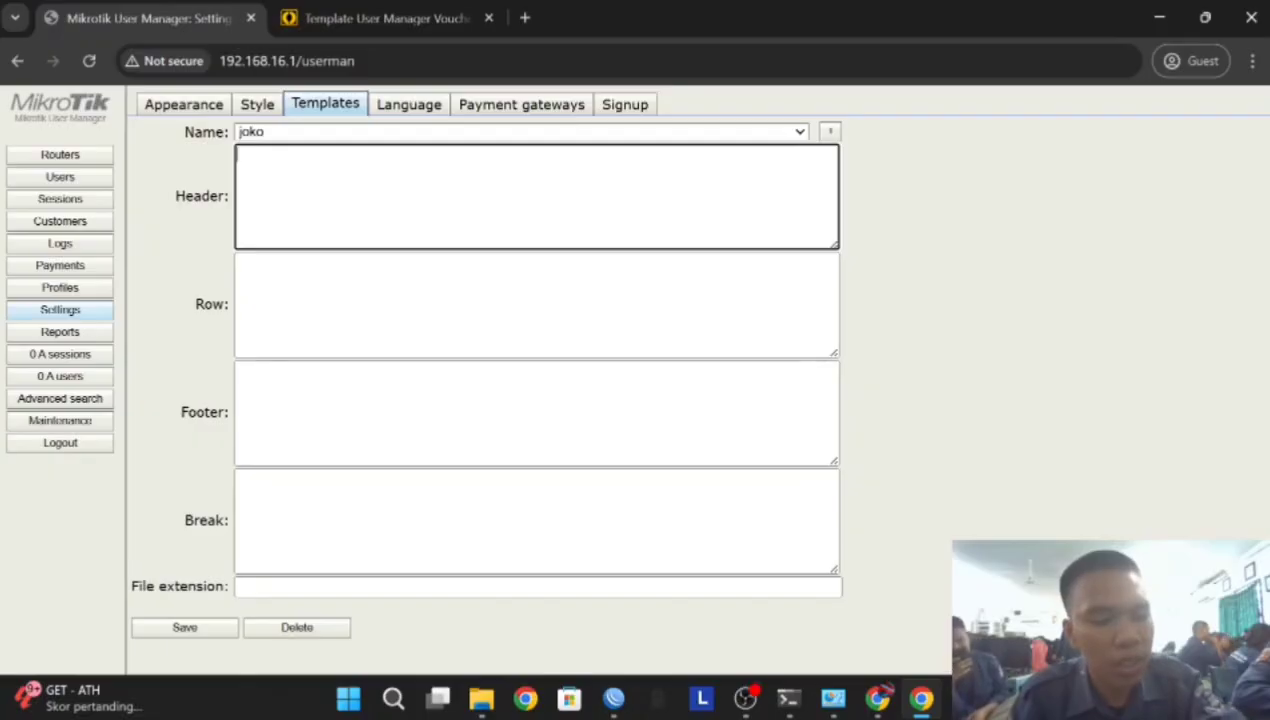
key(ctrl+v)
click(344, 31)
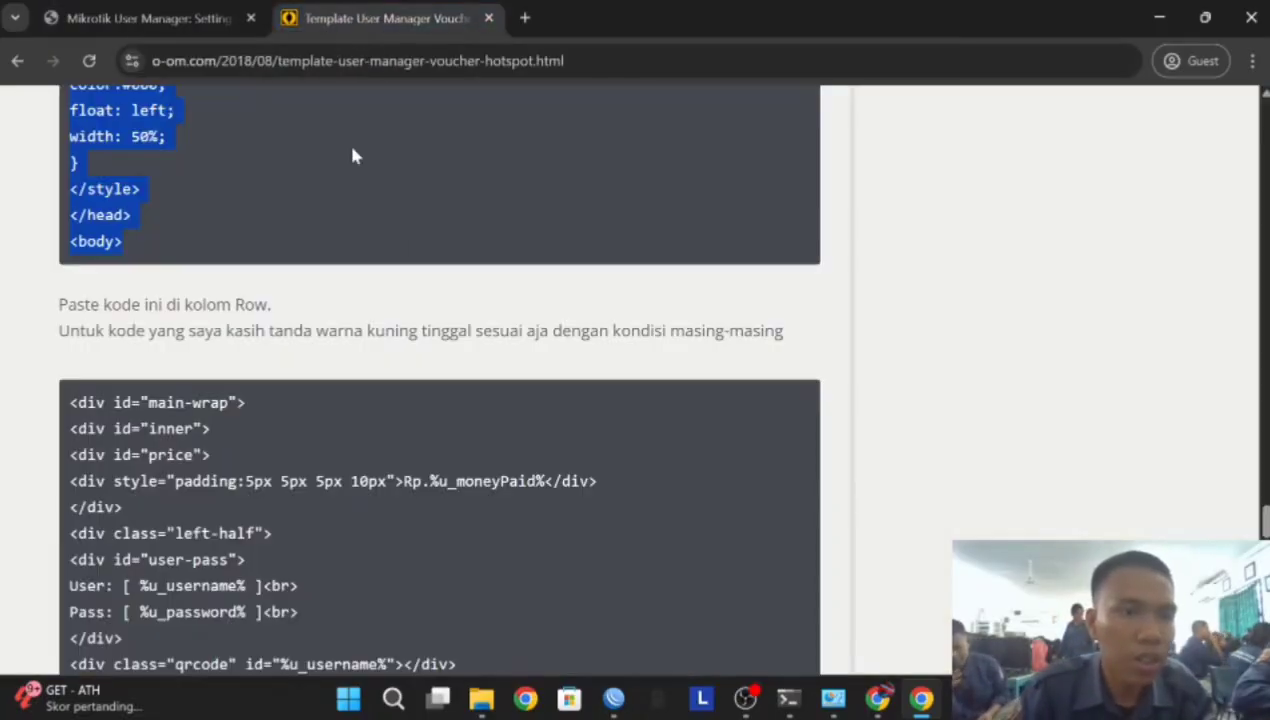
scroll(347, 141, down, 3)
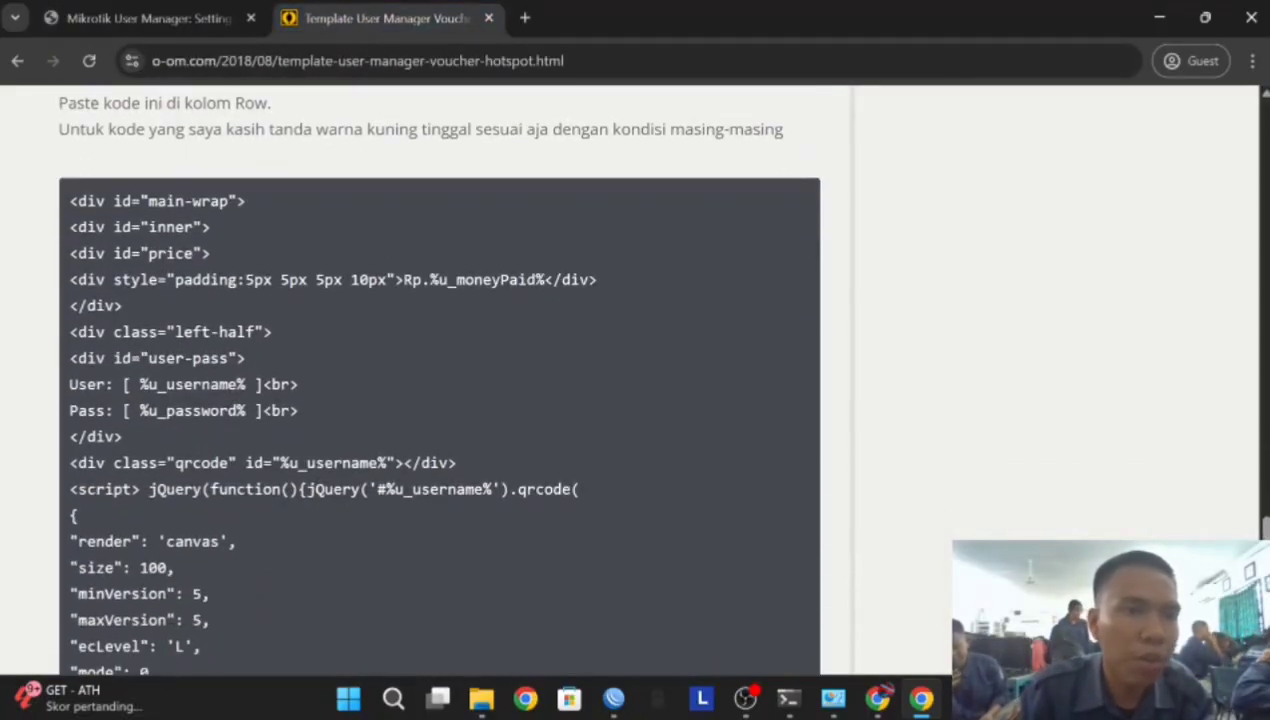
drag(67, 201, 283, 474)
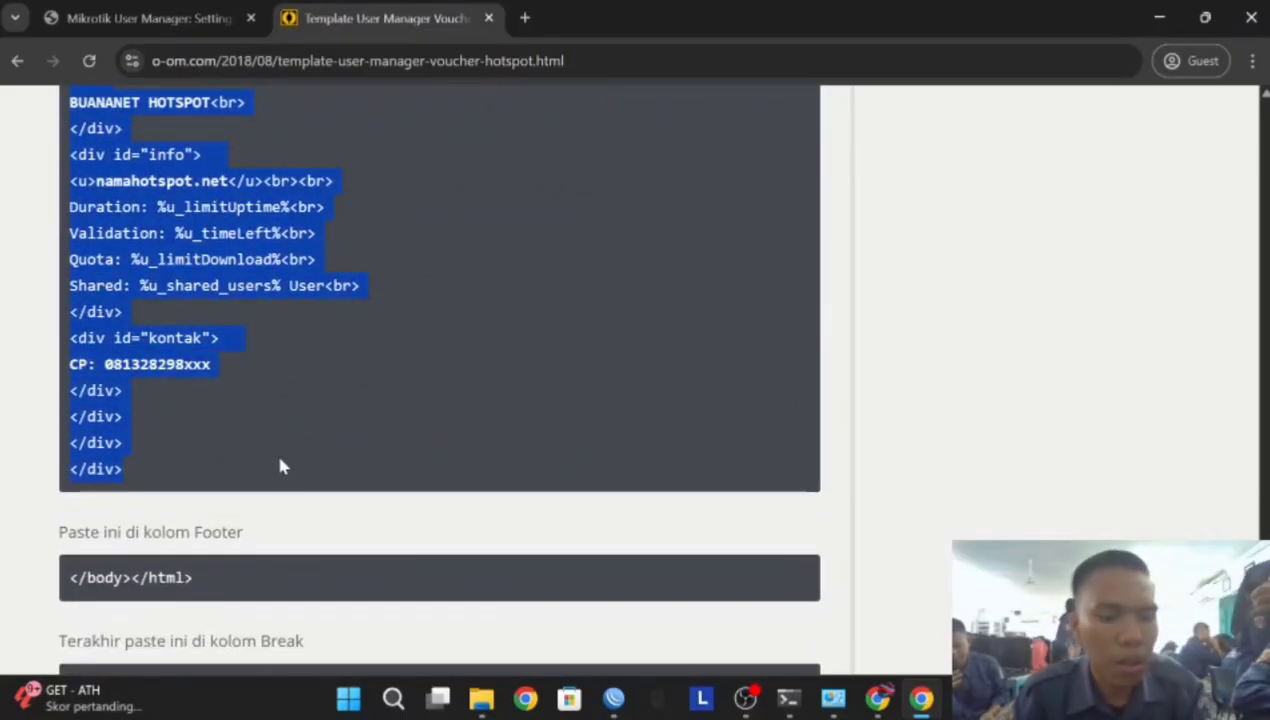
click(156, 28)
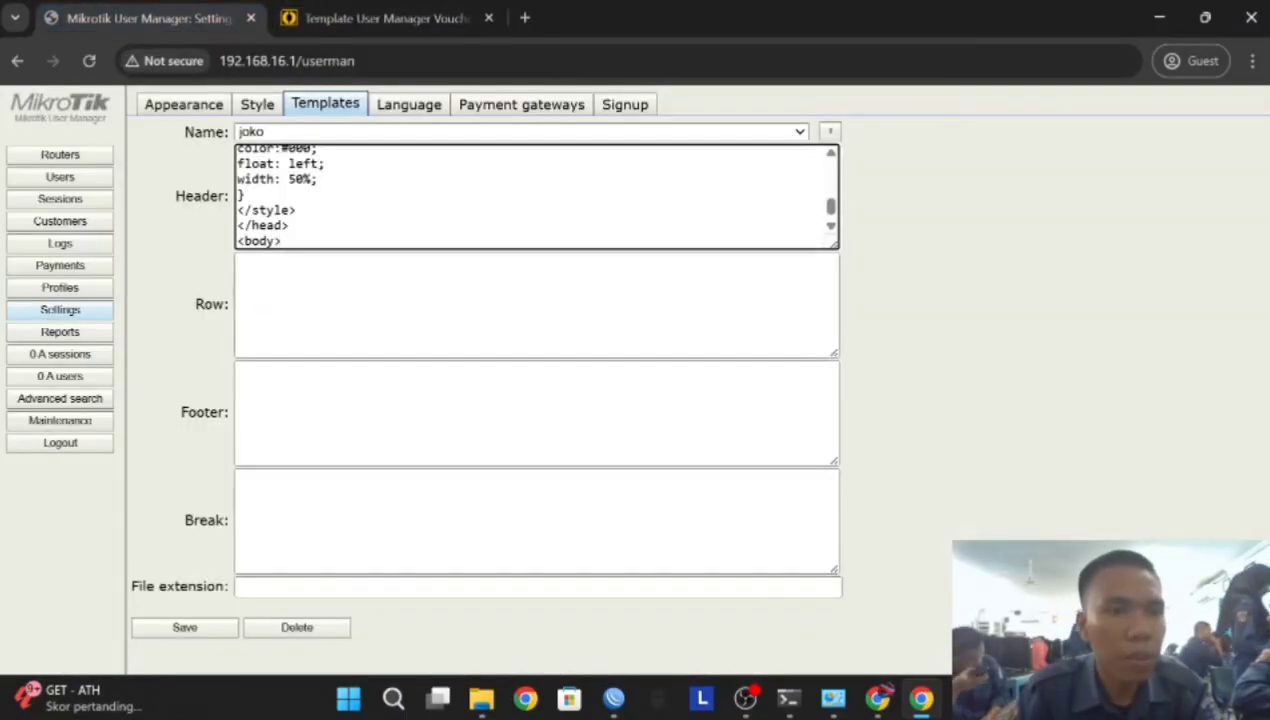
click(312, 302)
key(ctrl+v)
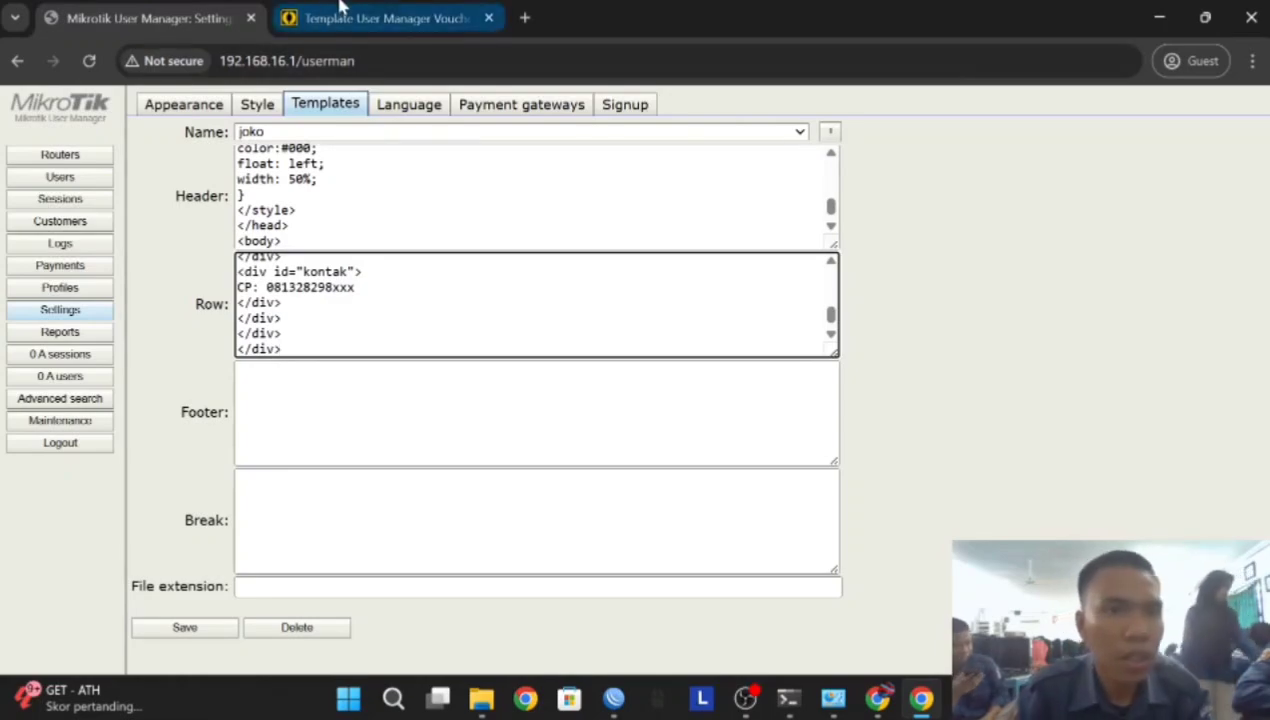
Copy the Footer code </body></html> into the template's Footer field
click(385, 18)
scroll(225, 370, down, 2)
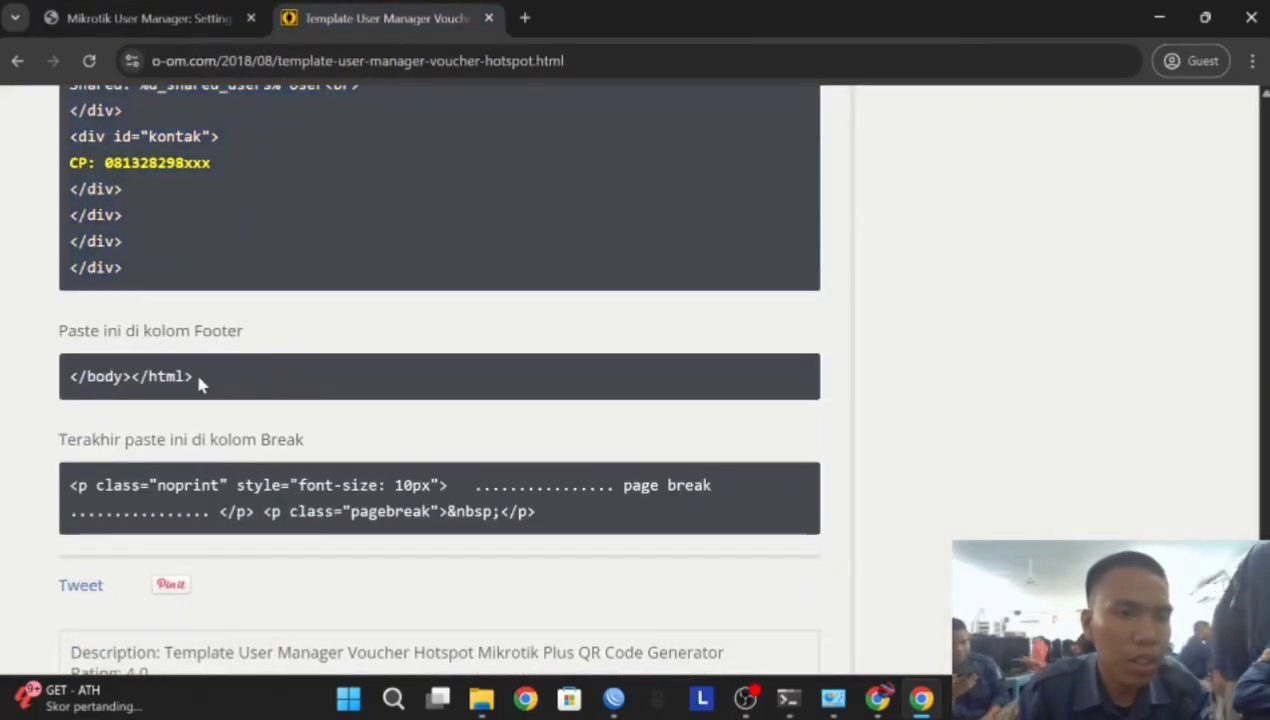
drag(199, 378, 70, 375)
key(ctrl+c)
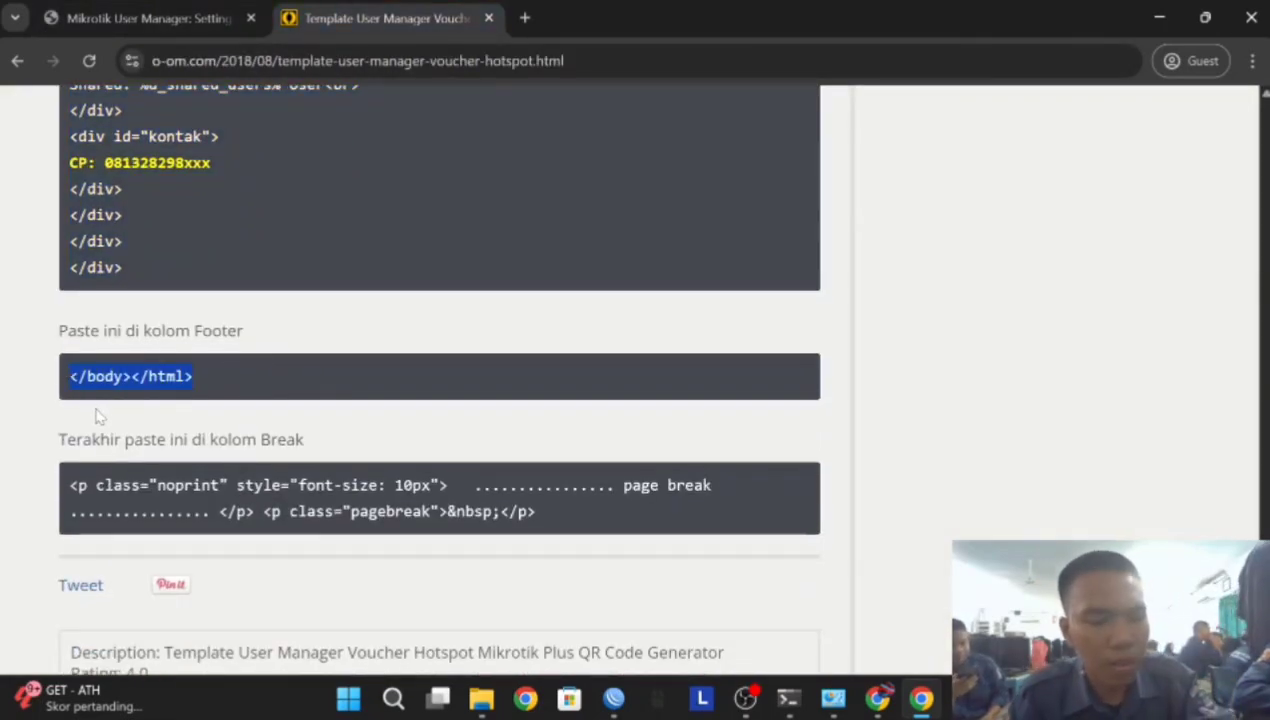
click(150, 18)
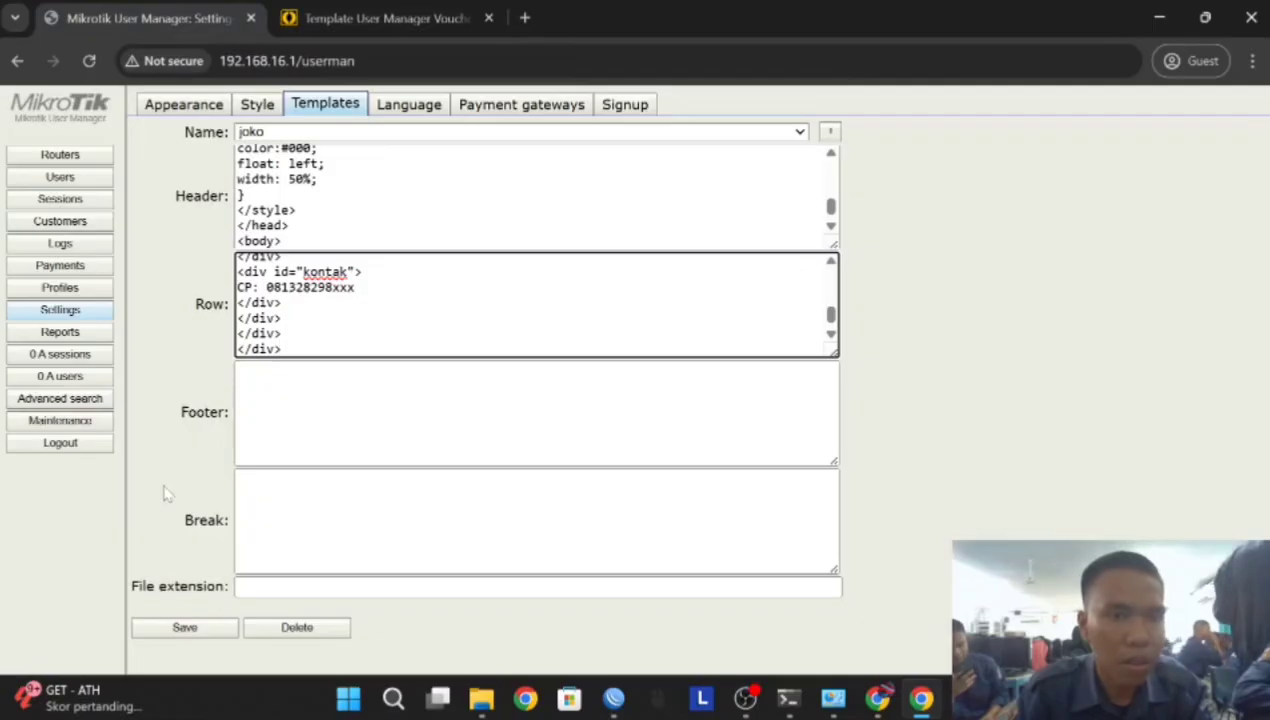
key(Tab)
key(ctrl+v)
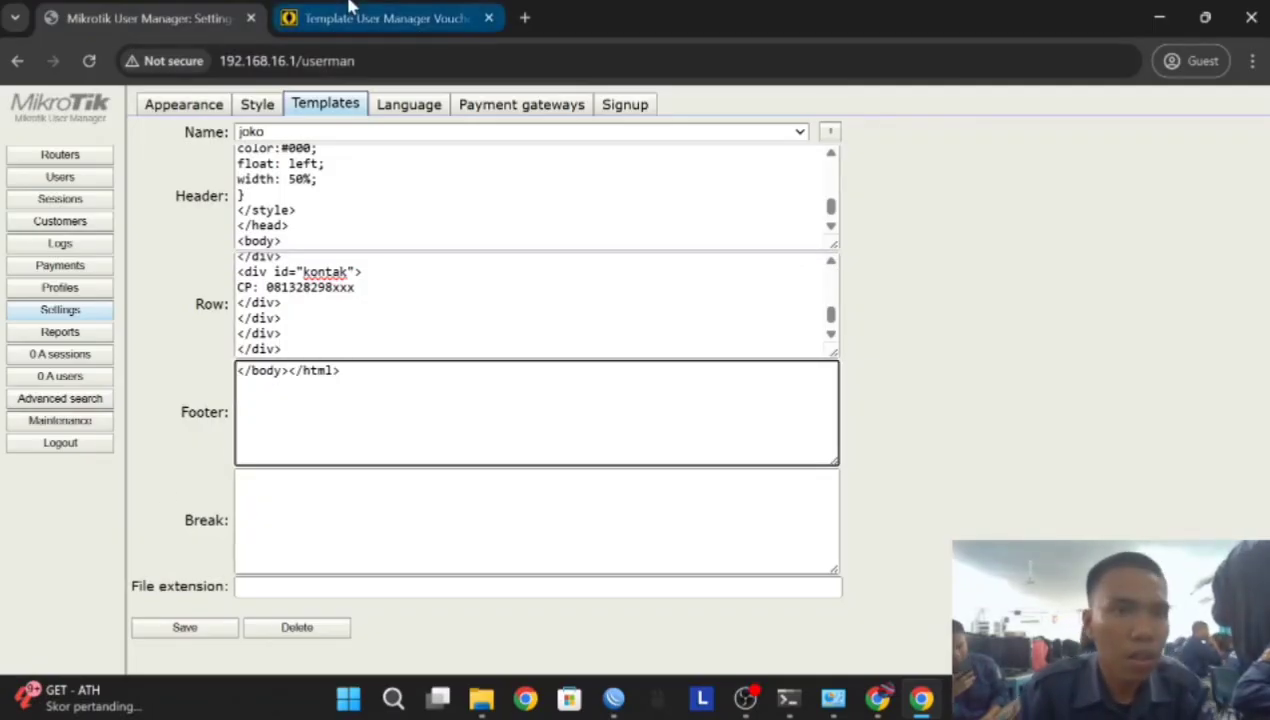
Copy the page-break code into the Break field and save the voucher template
click(380, 18)
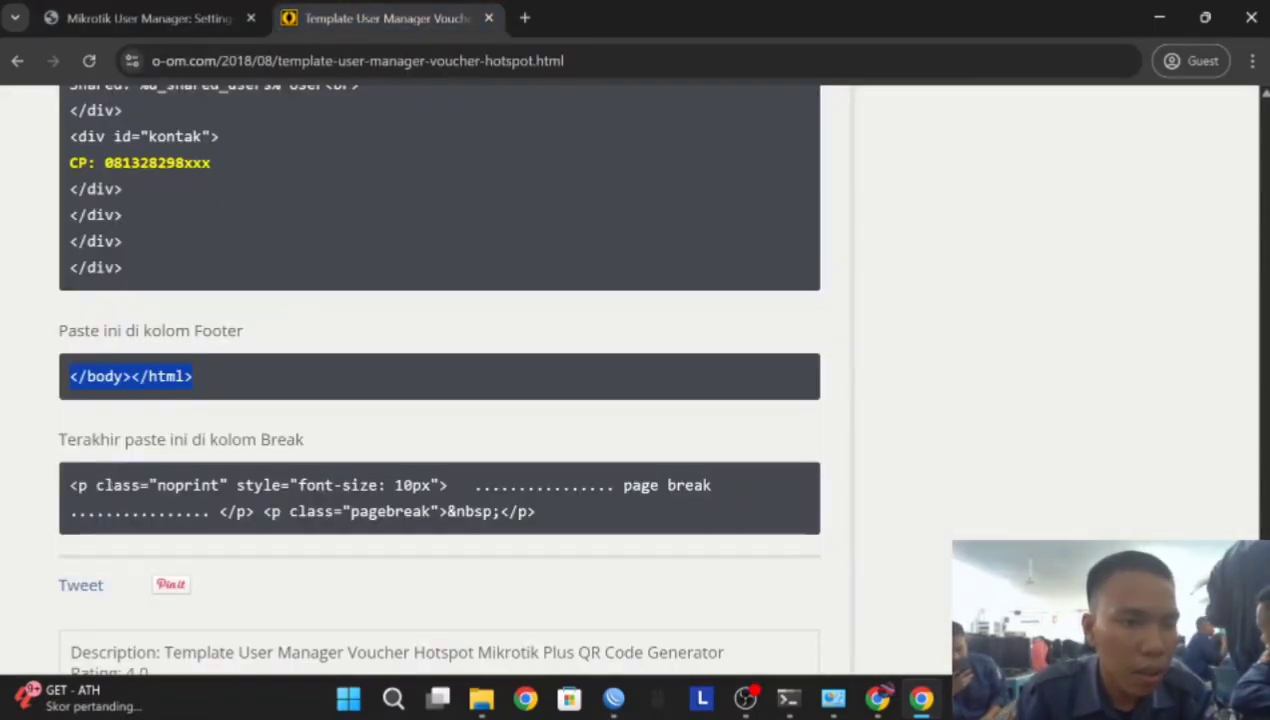
drag(70, 485, 563, 530)
key(ctrl+c)
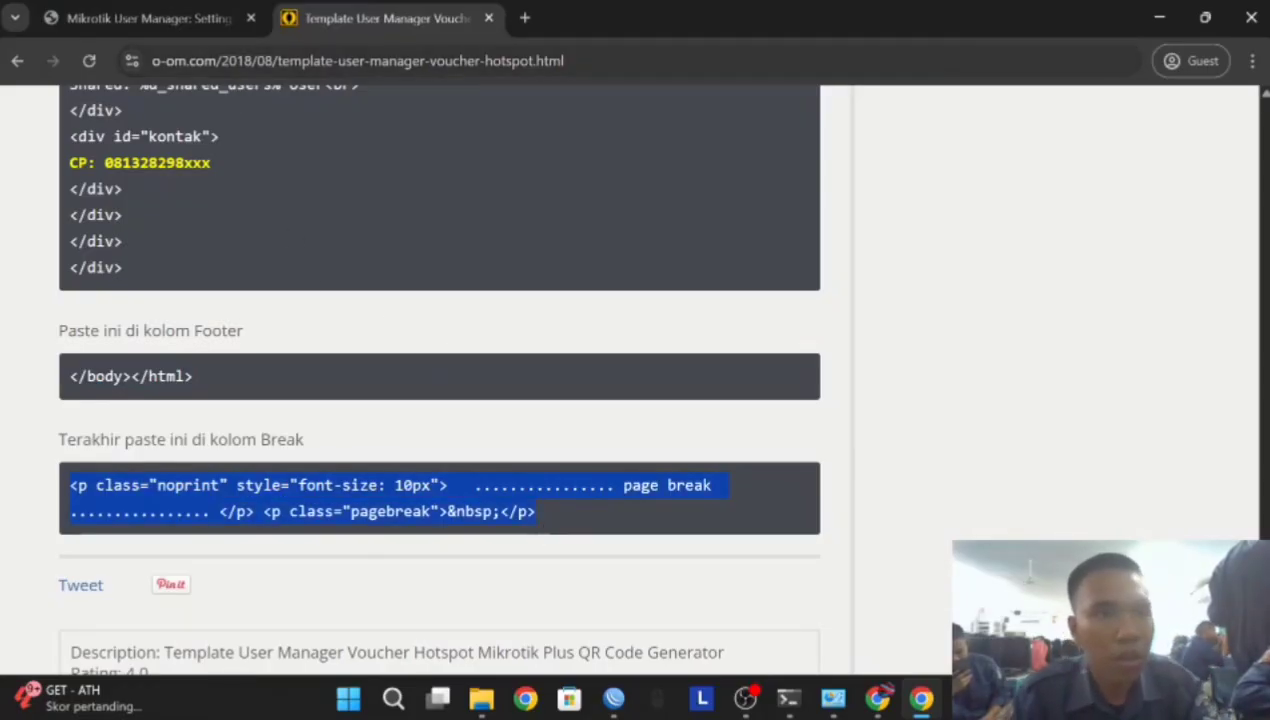
click(150, 18)
click(420, 515)
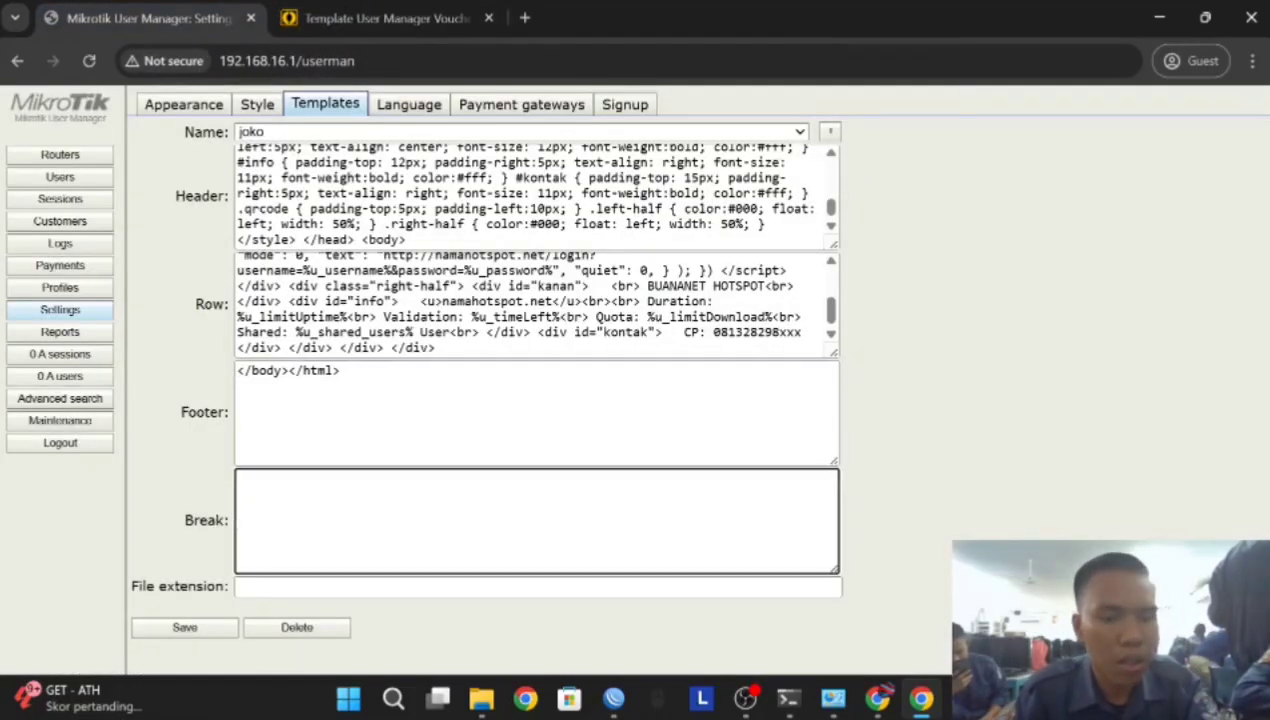
key(ctrl+v)
click(200, 627)
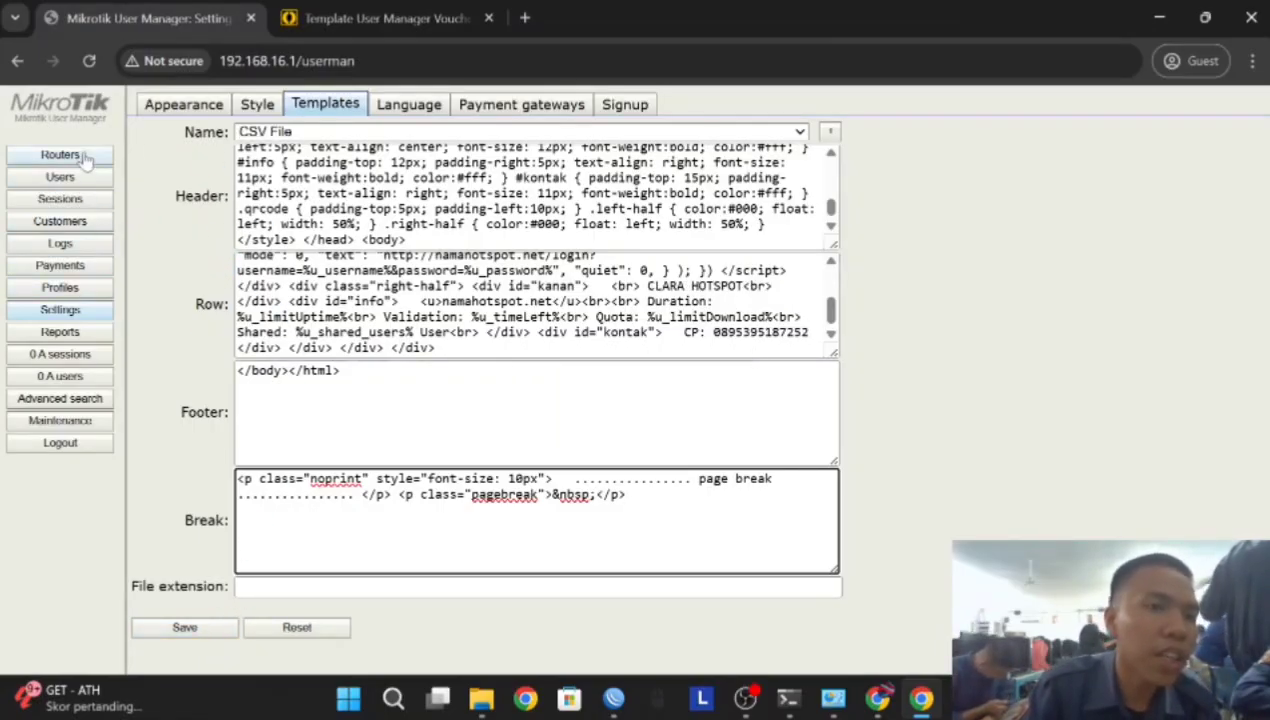
Start a new router entry named vicky with its default IP address erased, then return to WinBox
click(82, 157)
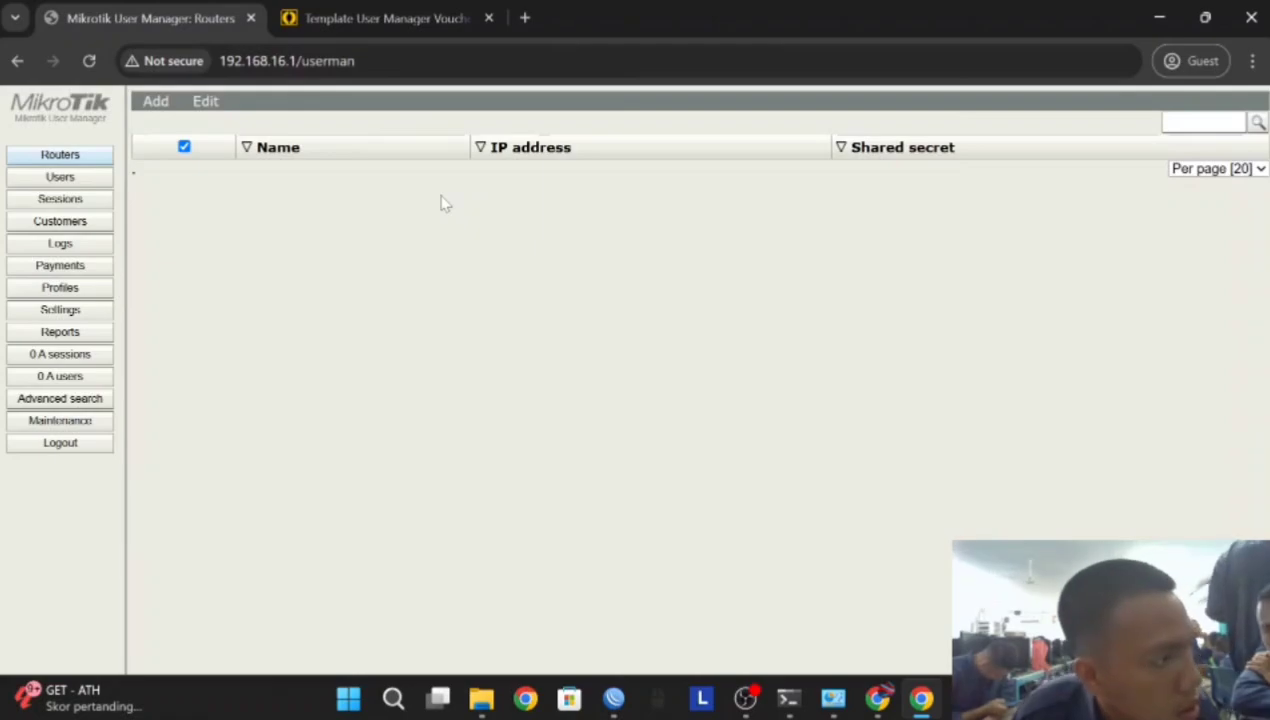
click(157, 102)
click(688, 247)
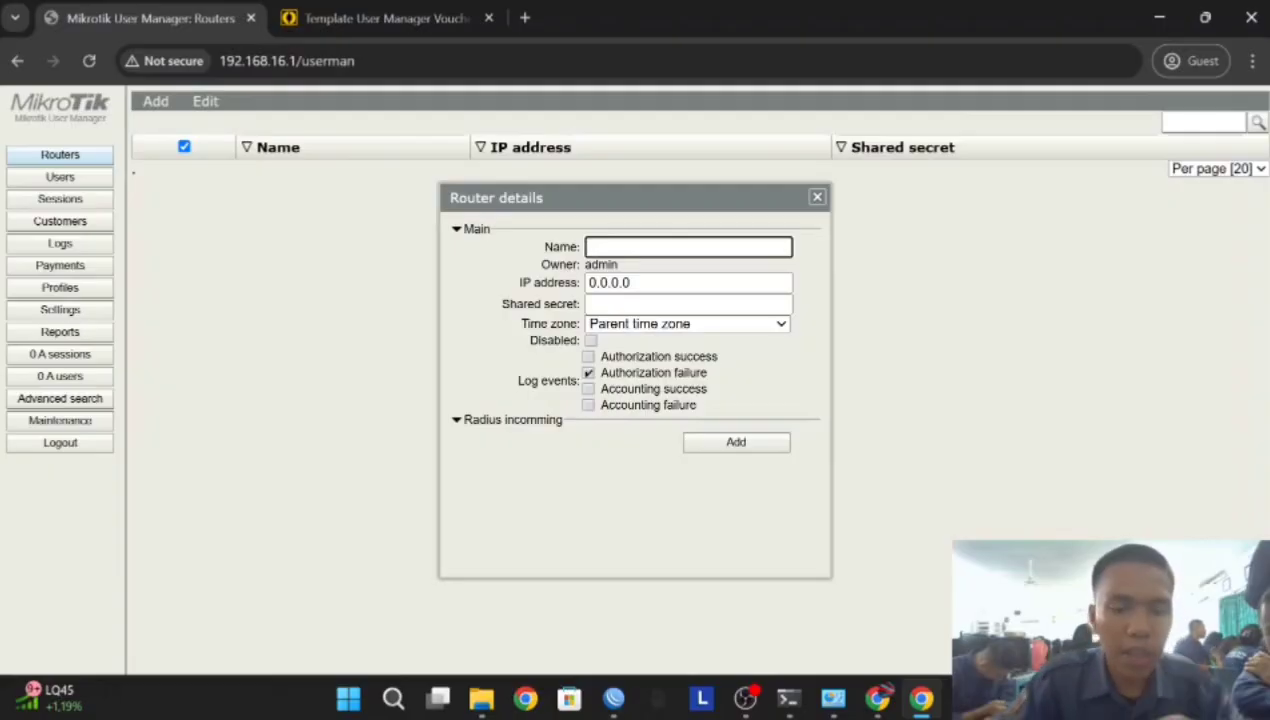
text(vicky)
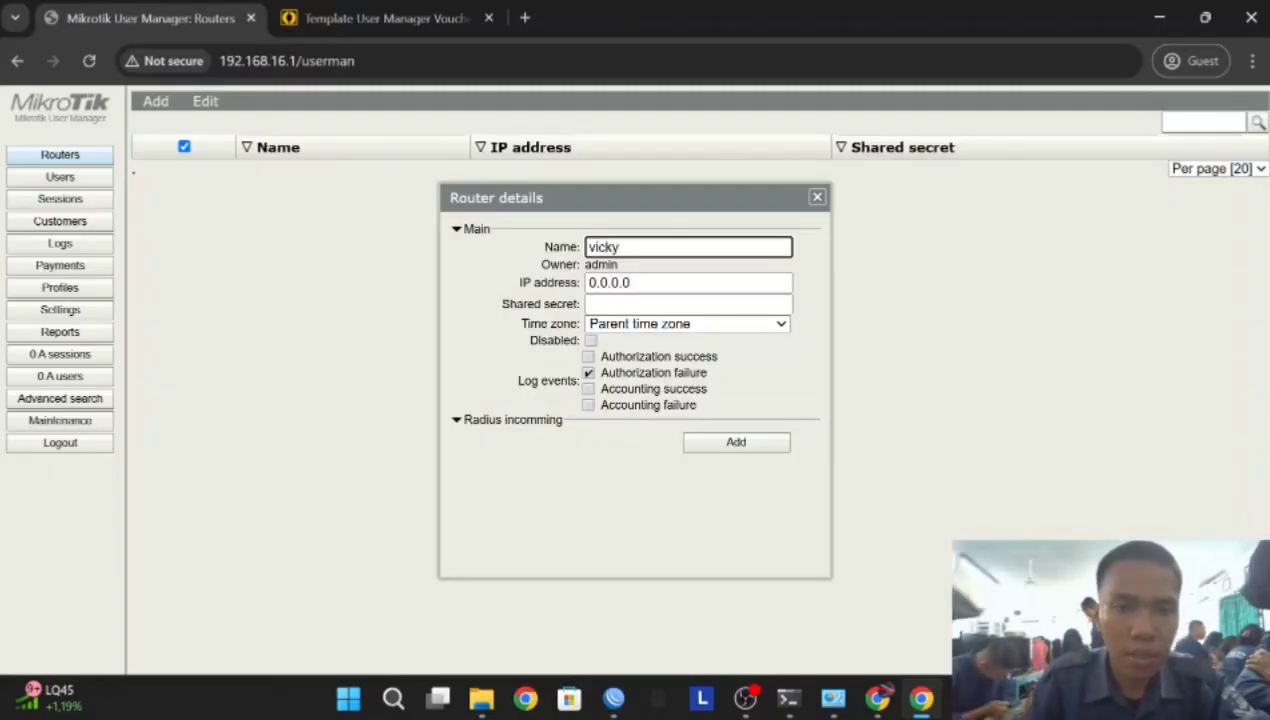
key(Tab)
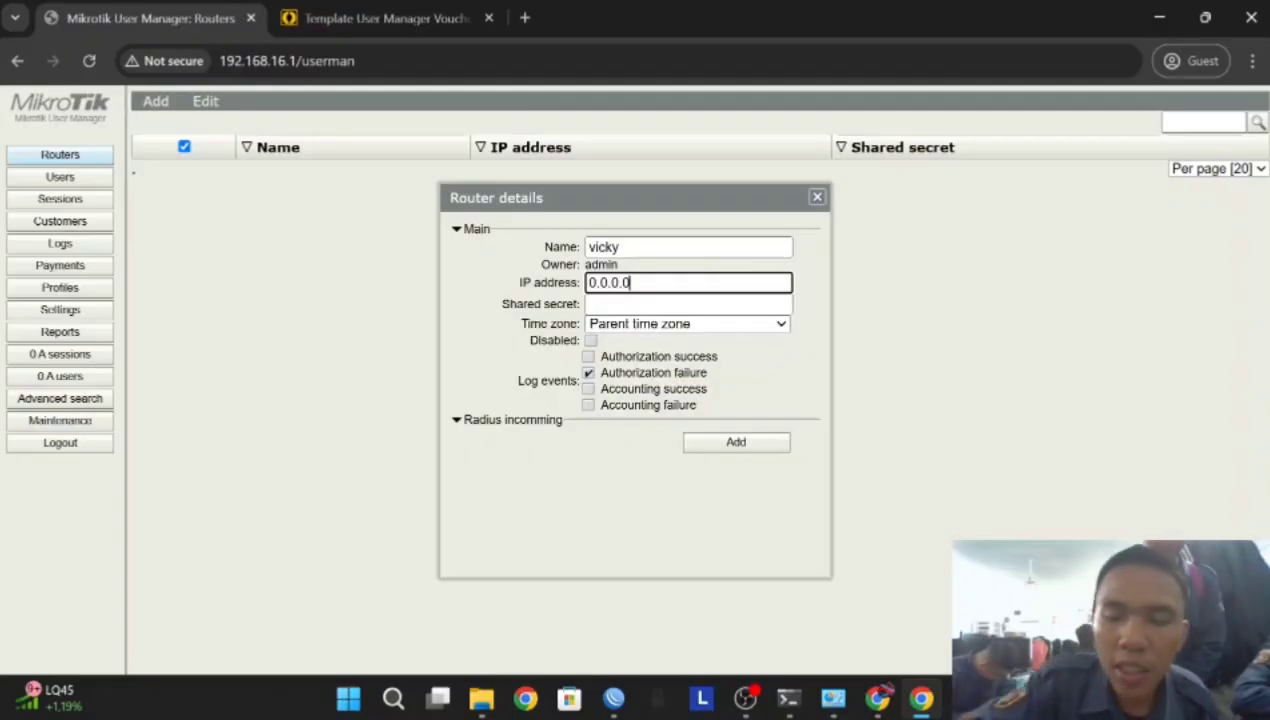
key(BackSpace)
key(BackSpace)
key(BackSpace)
key(BackSpace)
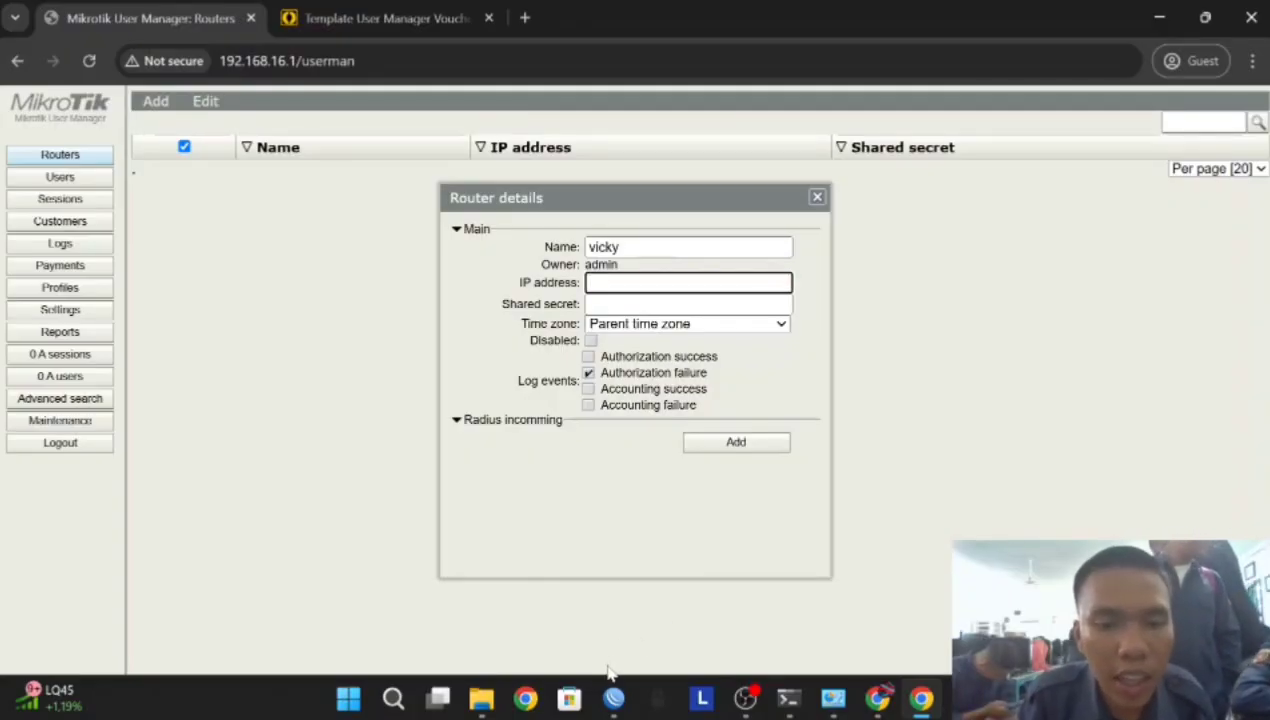
click(613, 697)
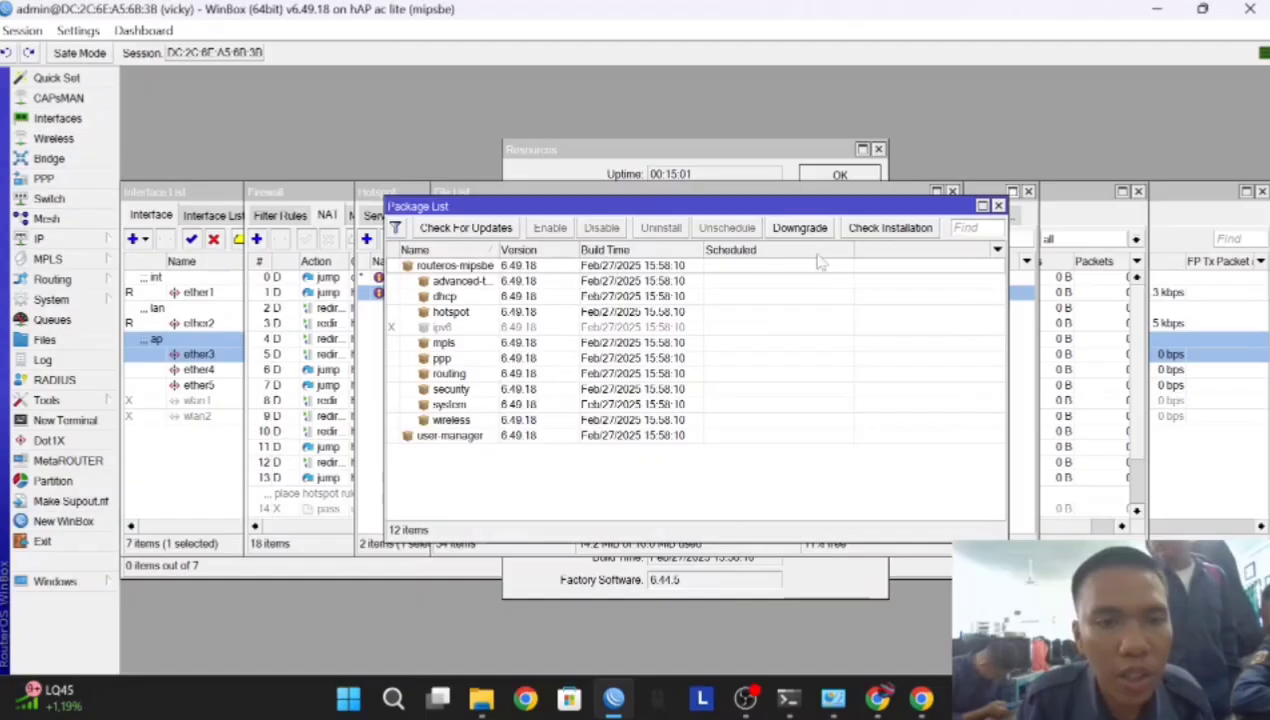
Close Package List and enable accepting incoming RADIUS requests on port 3799
click(998, 205)
click(40, 240)
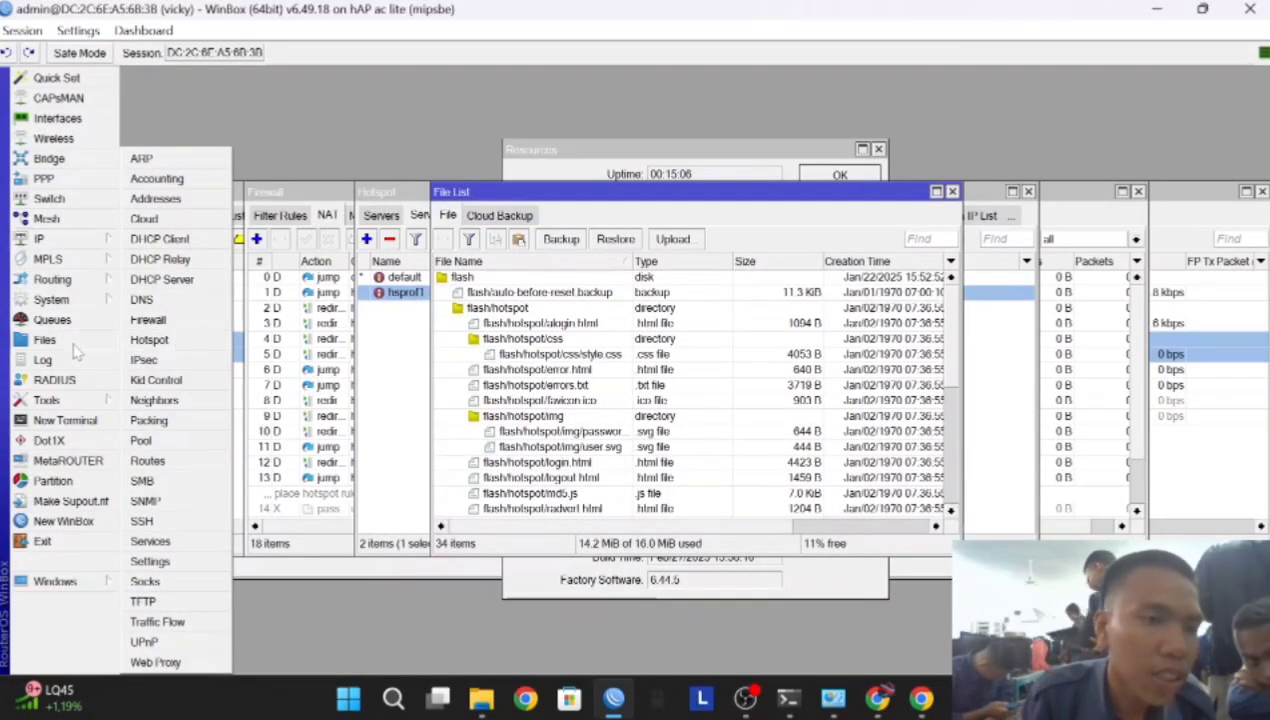
click(58, 380)
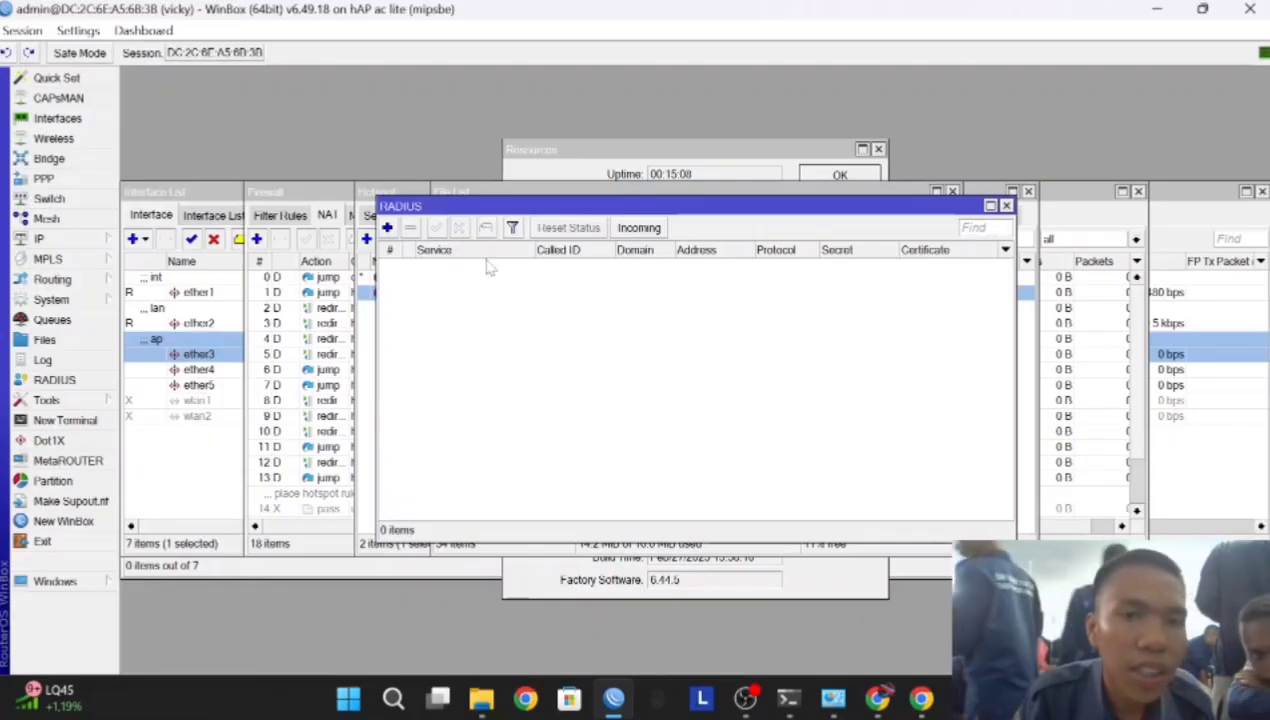
click(638, 228)
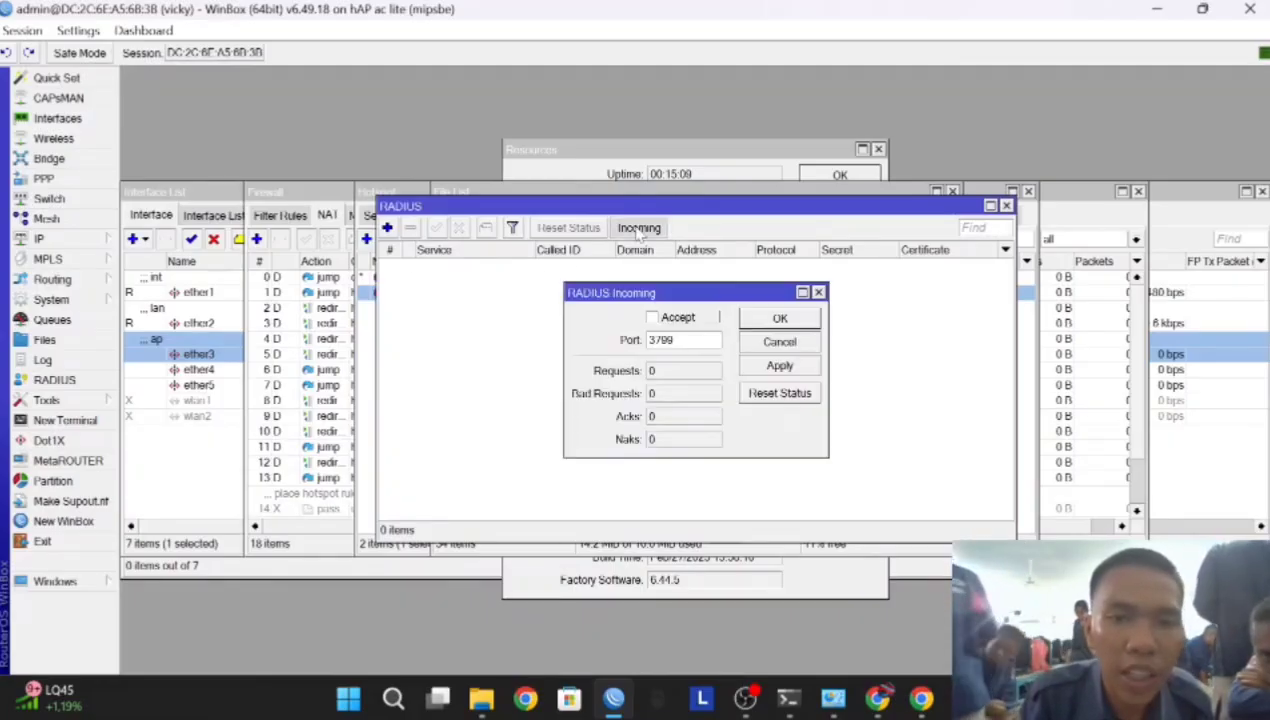
click(652, 317)
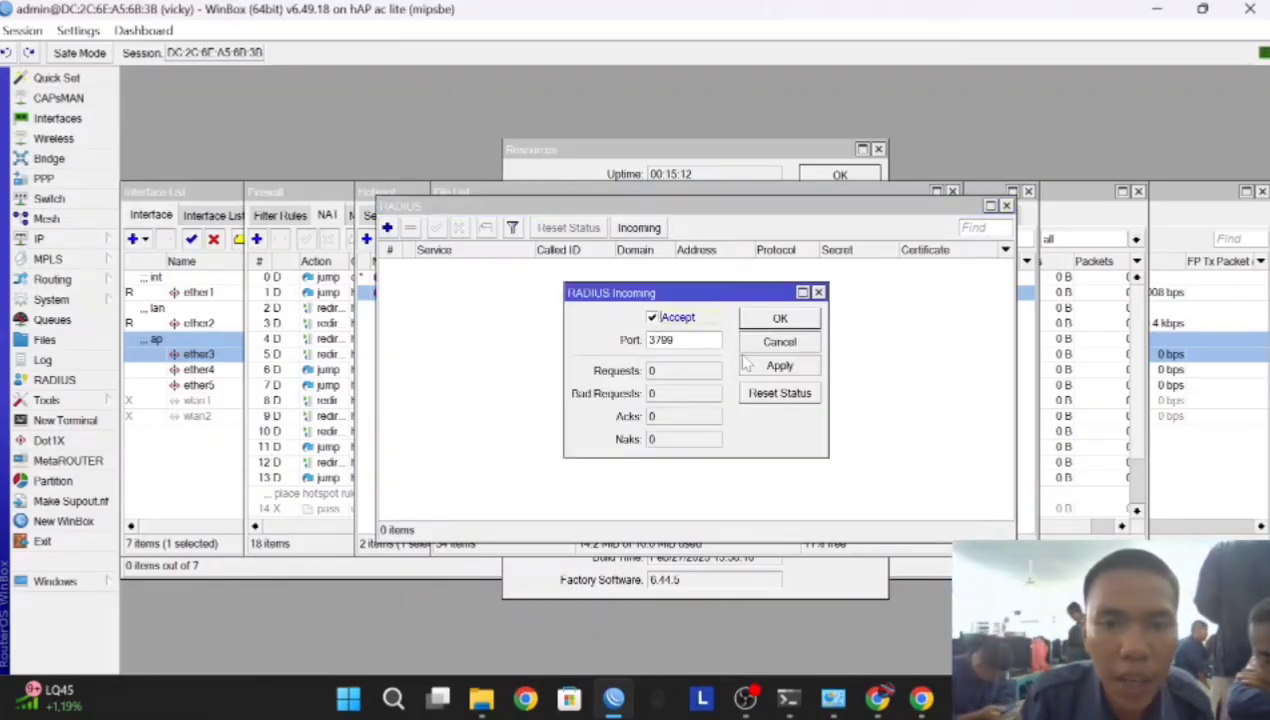
click(779, 318)
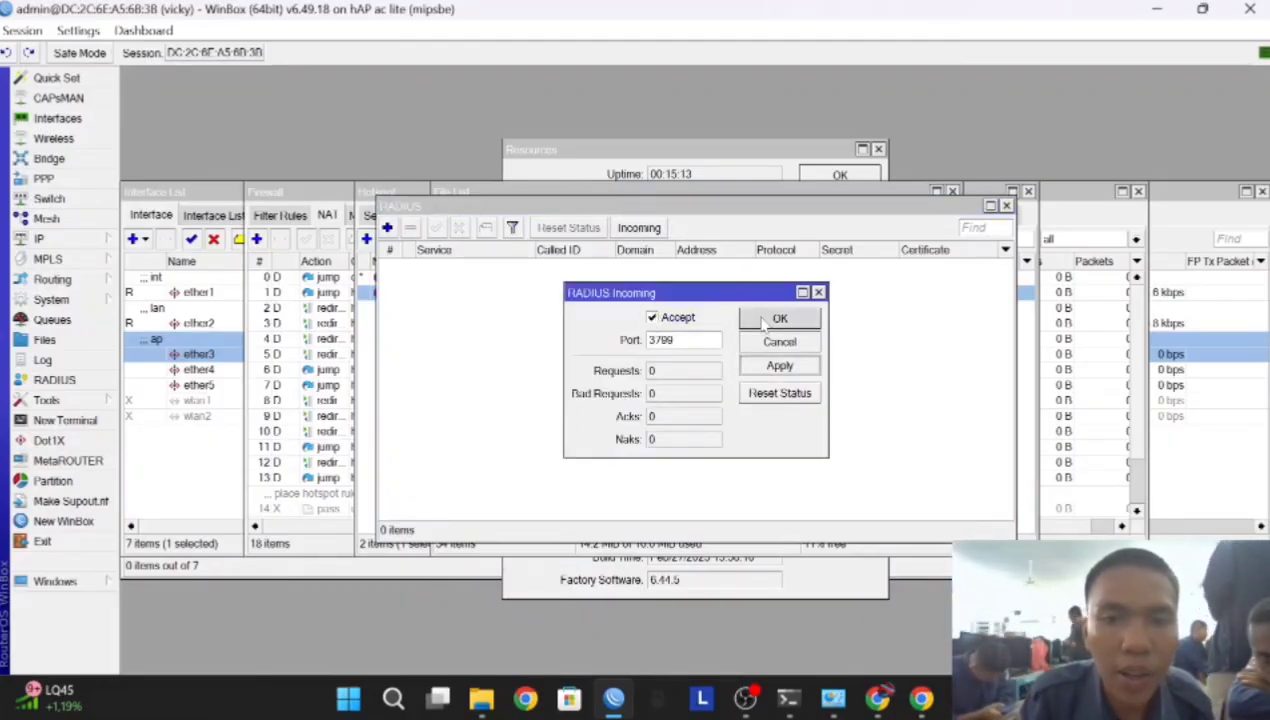
Add a RADIUS server entry for hotspot and login, clearing the 0.0.0.0 placeholder address
click(387, 228)
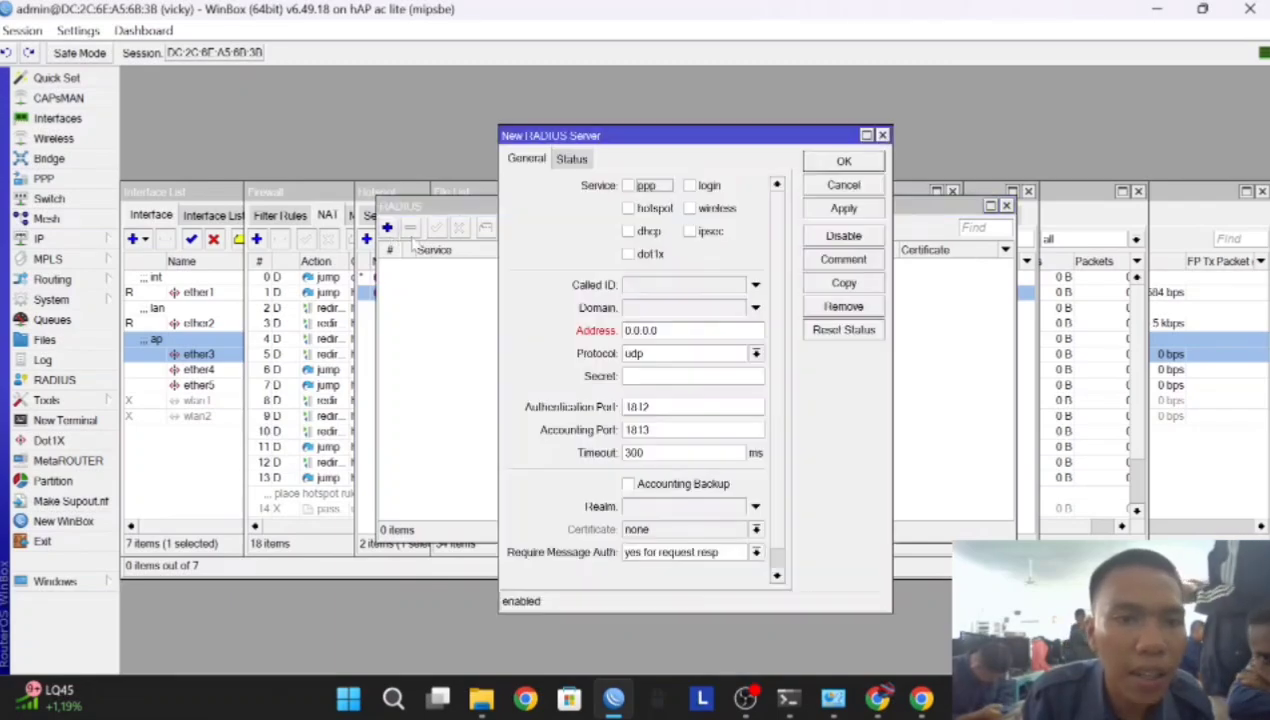
click(628, 208)
click(689, 186)
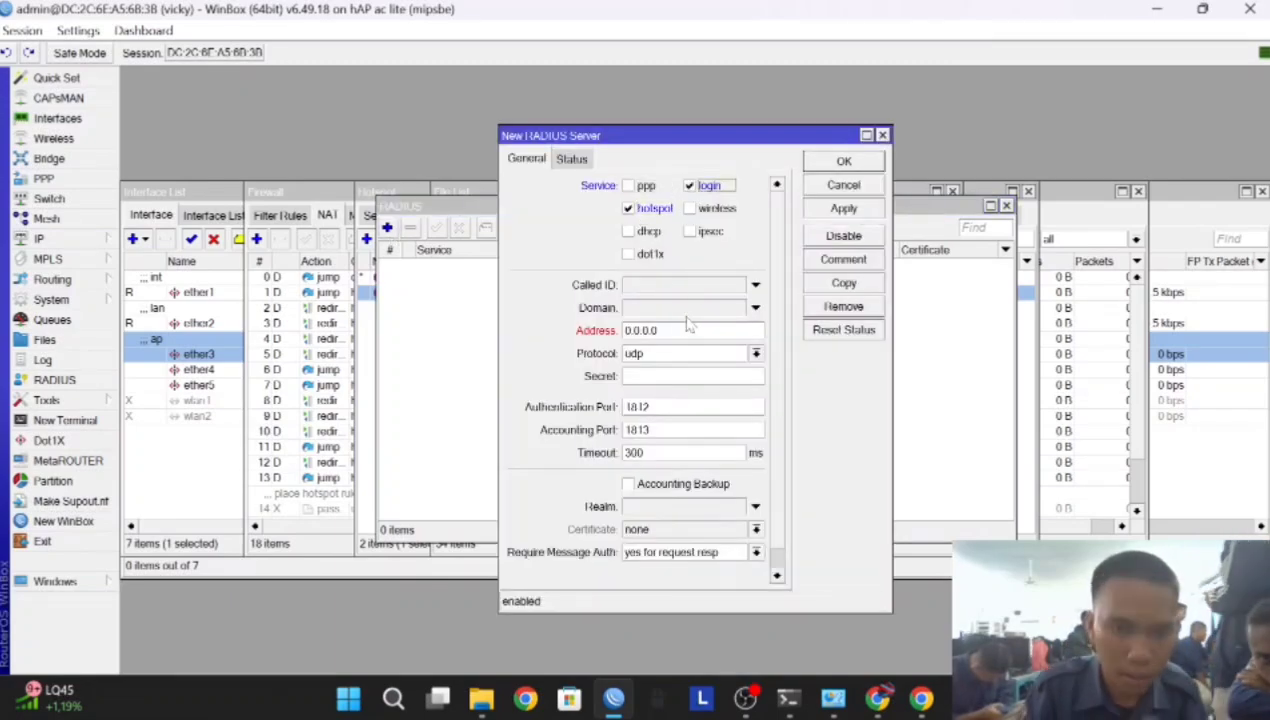
drag(661, 331, 620, 331)
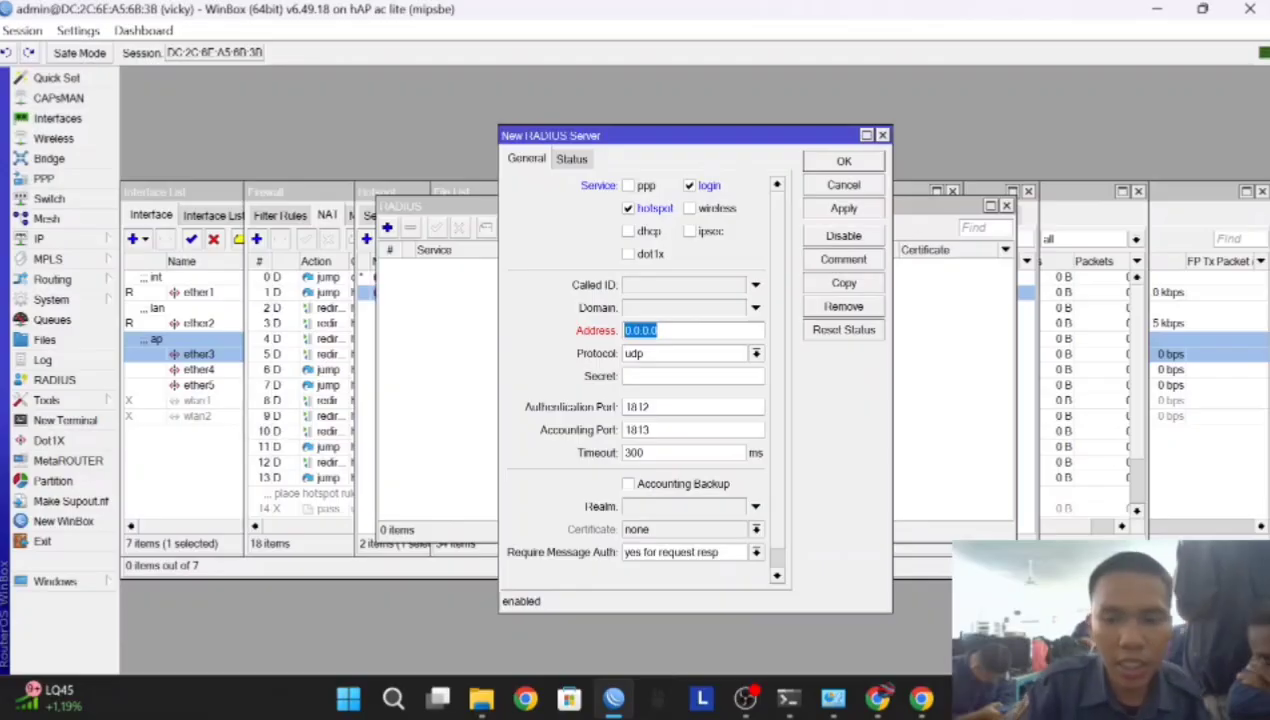
key(BackSpace)
Try copying ether1's DHCP lease IP into the address, then delete the wrongly pasted text
click(40, 239)
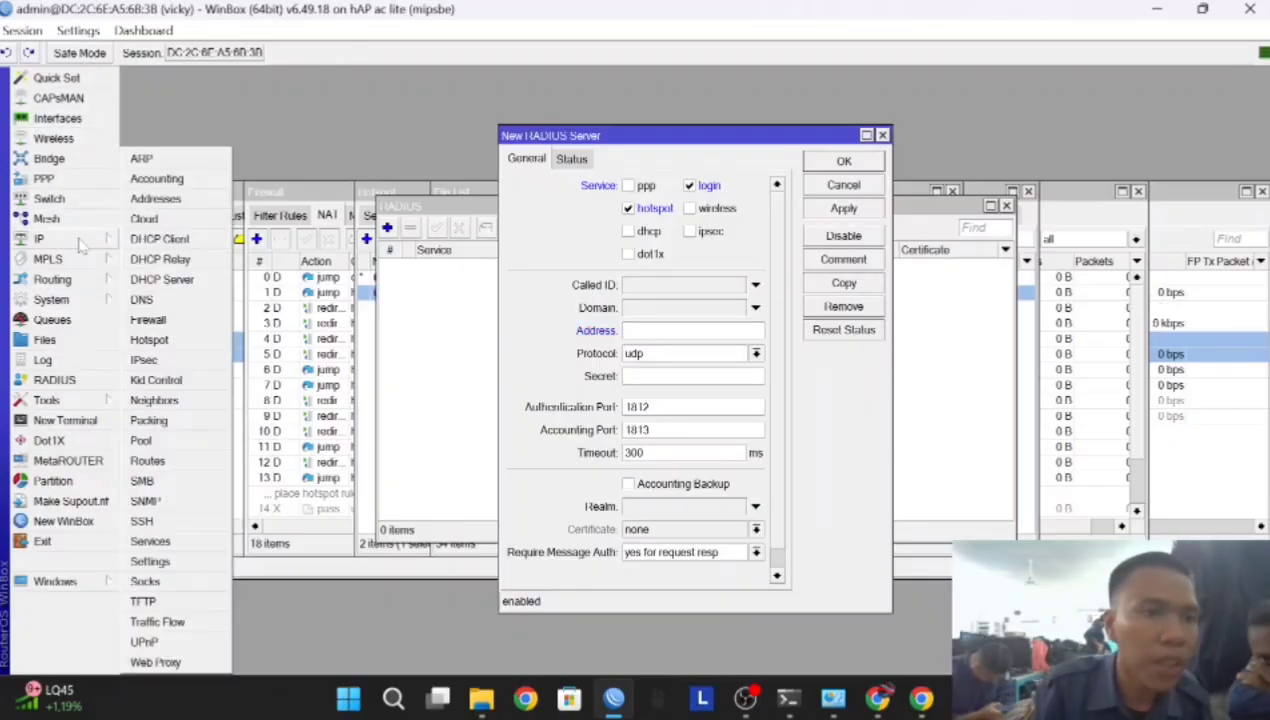
click(160, 240)
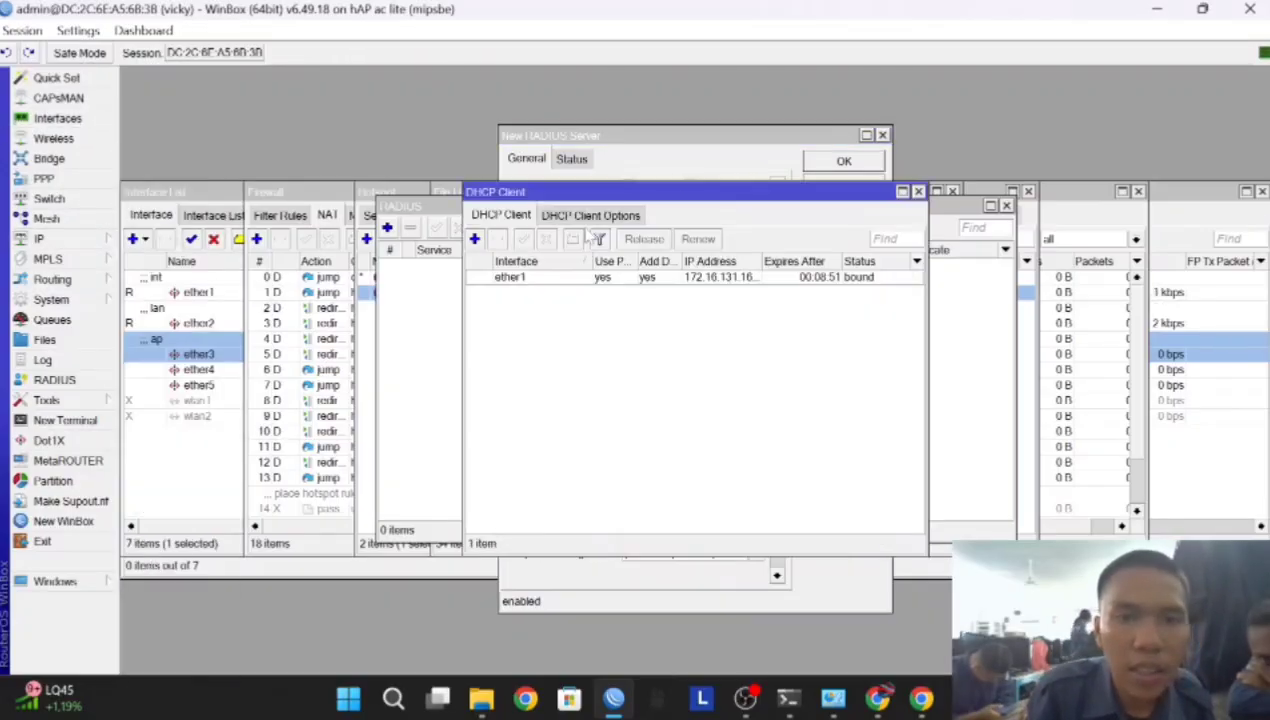
double_click(592, 277)
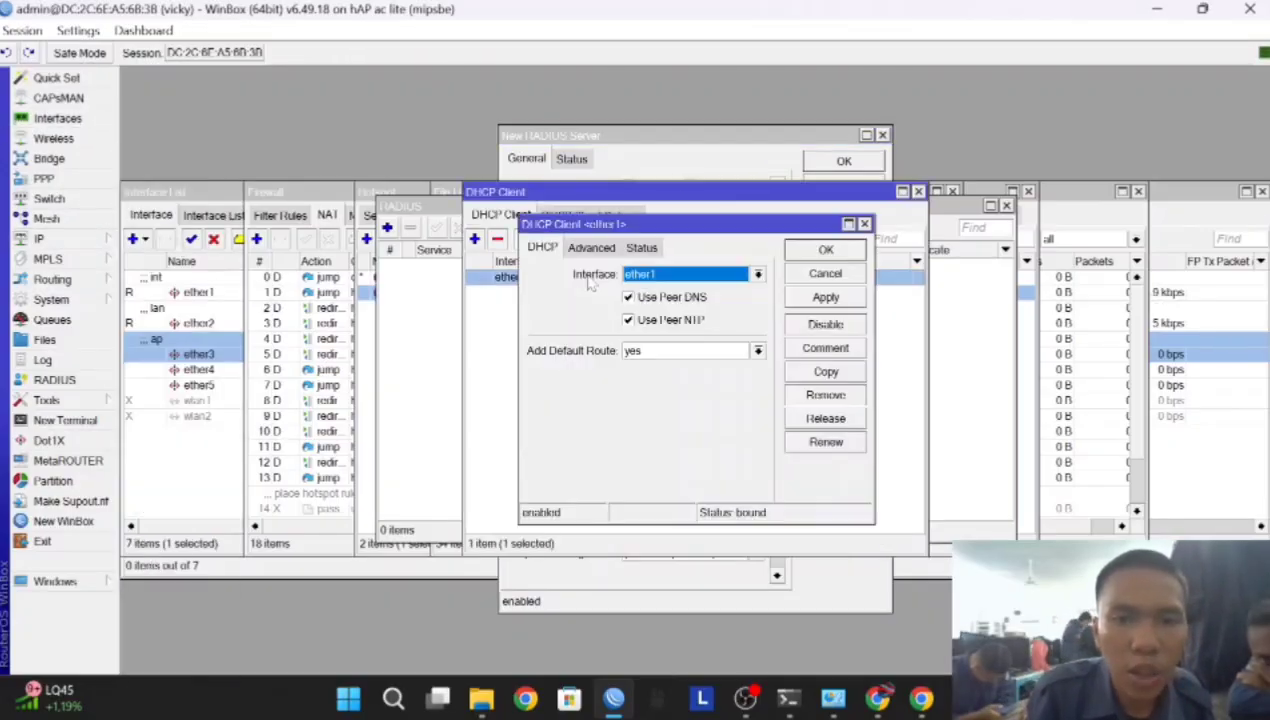
click(645, 249)
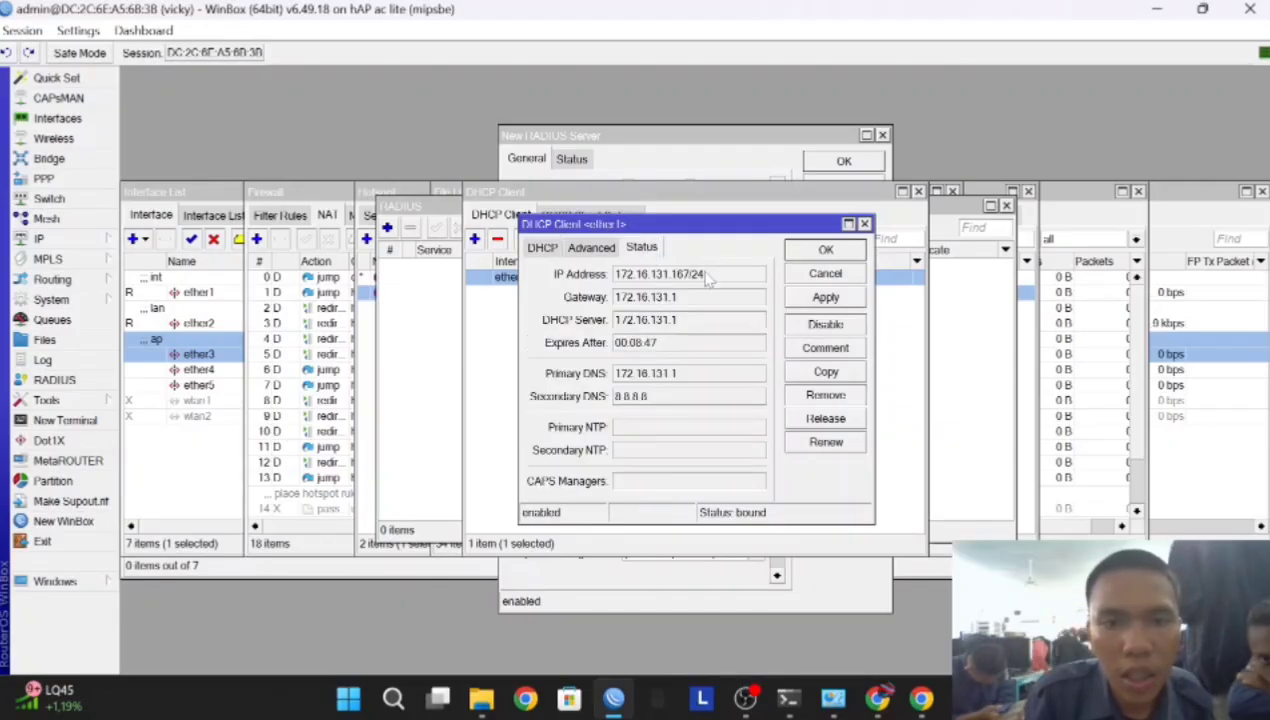
drag(692, 279, 620, 297)
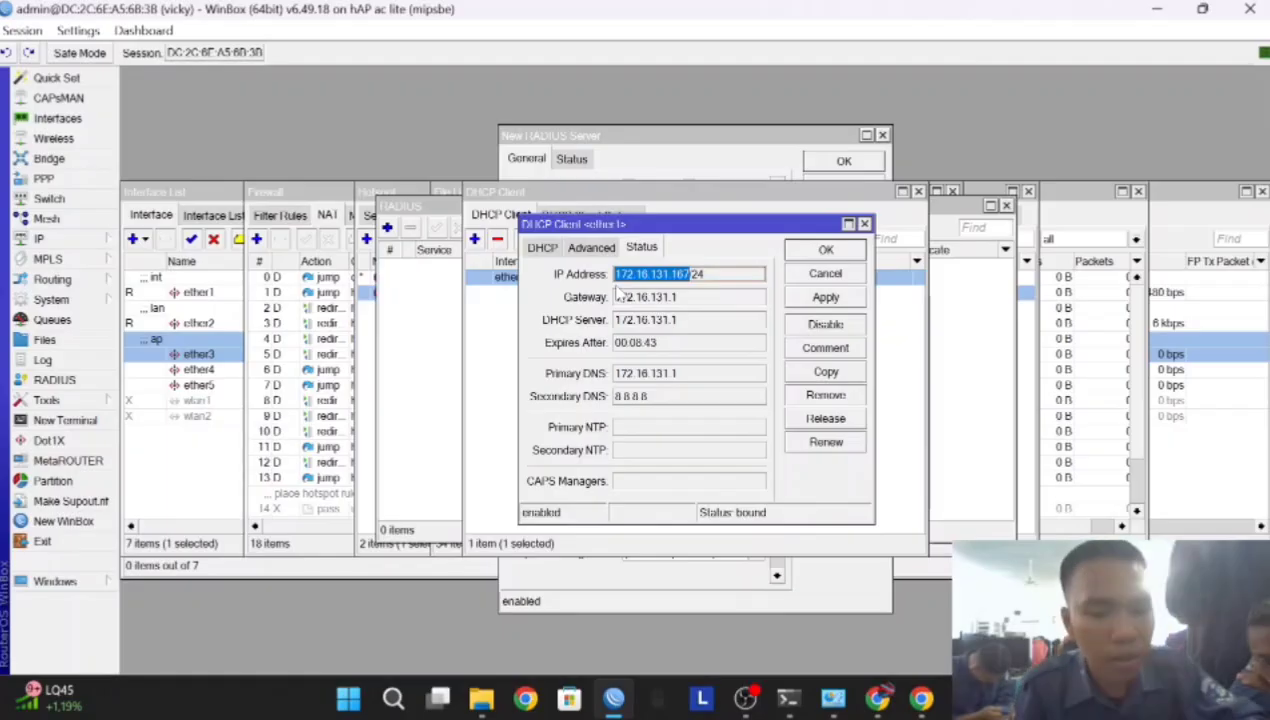
click(660, 140)
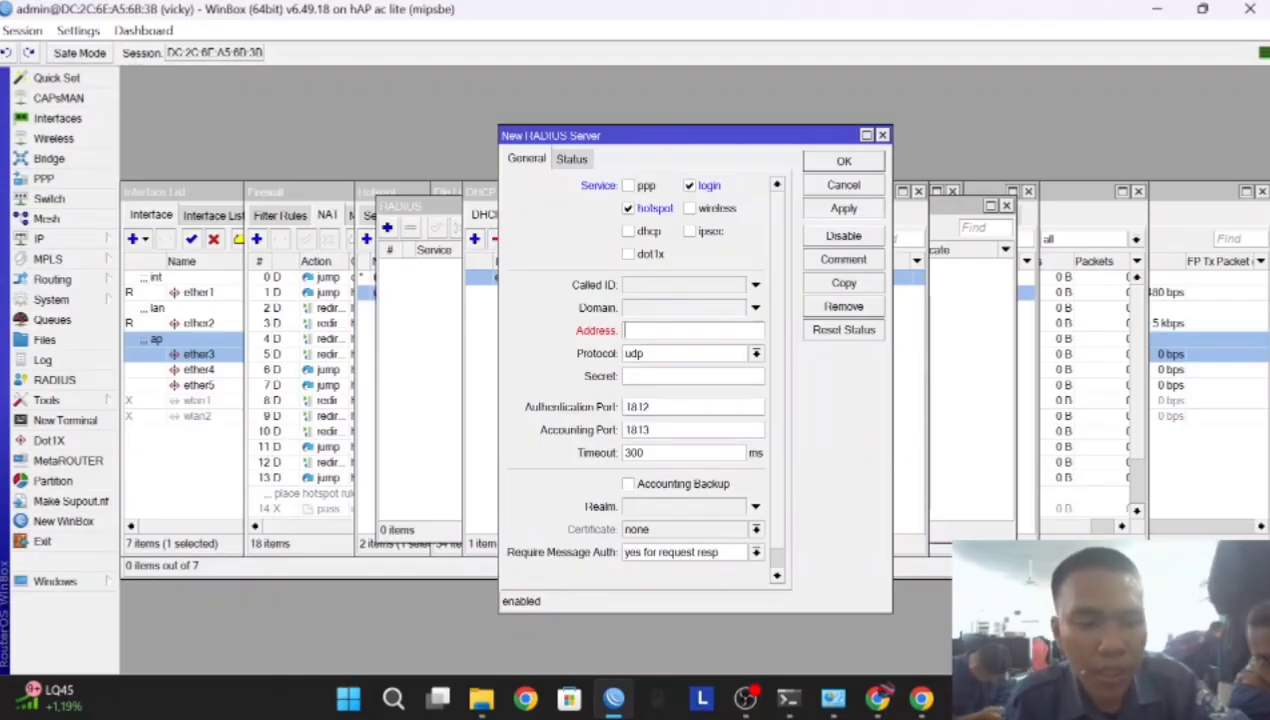
text(<p class="pagebreak">&nbsp;</p>)
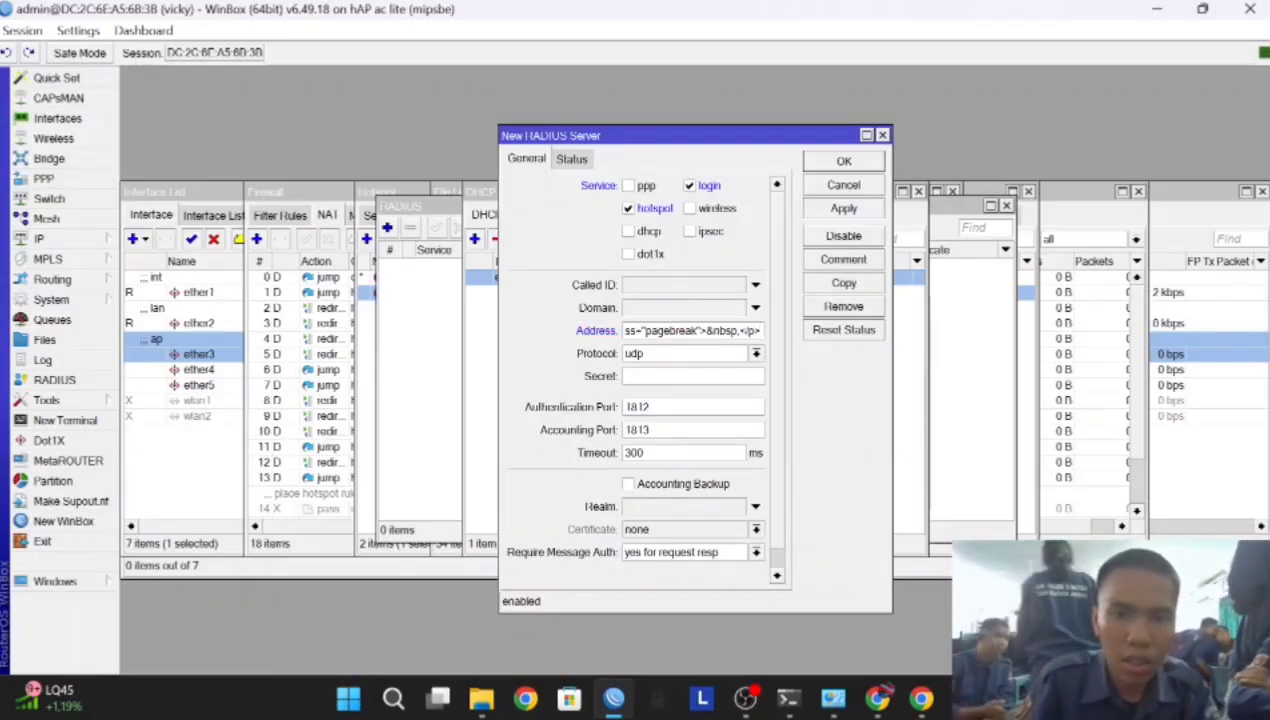
drag(760, 331, 497, 322)
key(BackSpace)
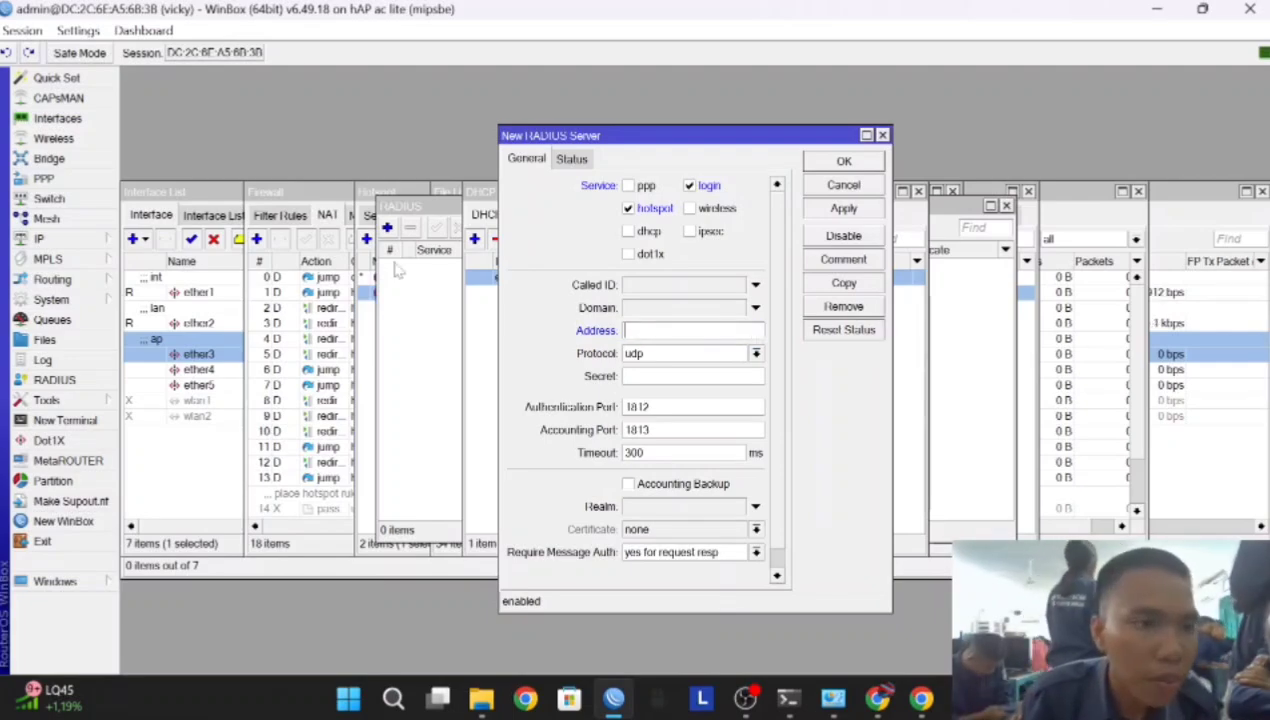
Copy the lease IP 172.16.131.167 into the server address, enter the shared secret, and save
click(30, 238)
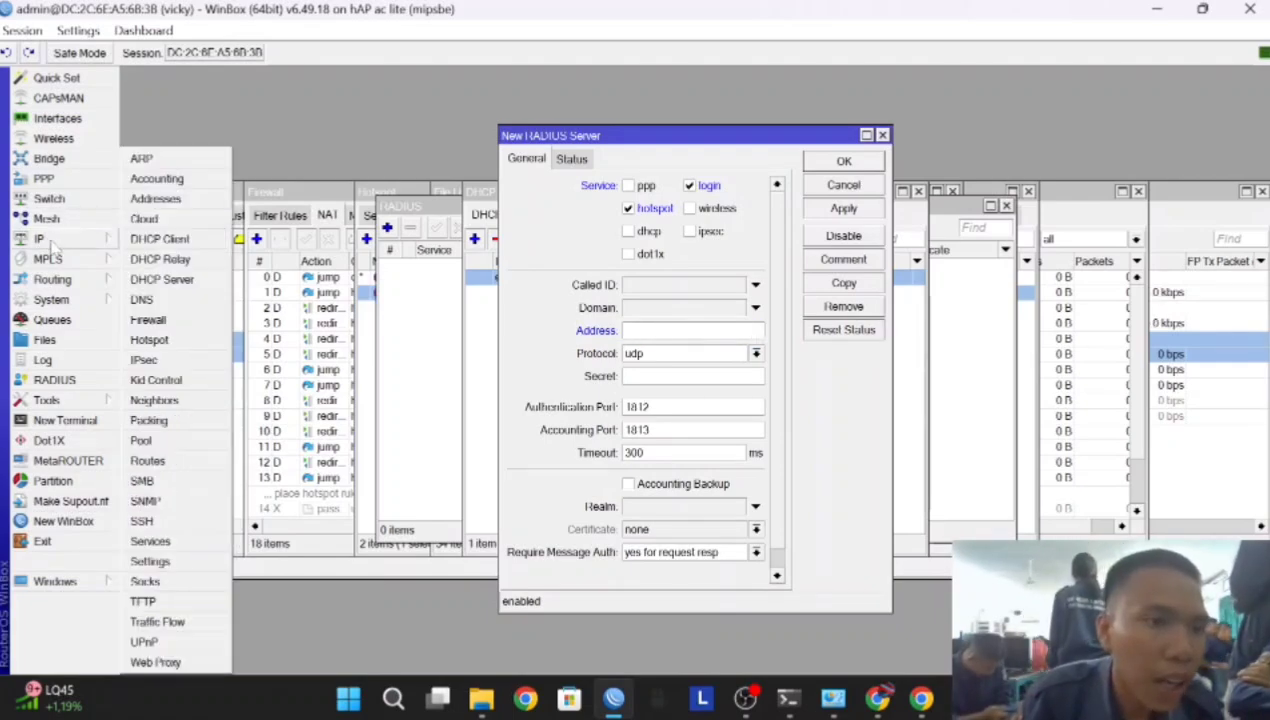
click(198, 250)
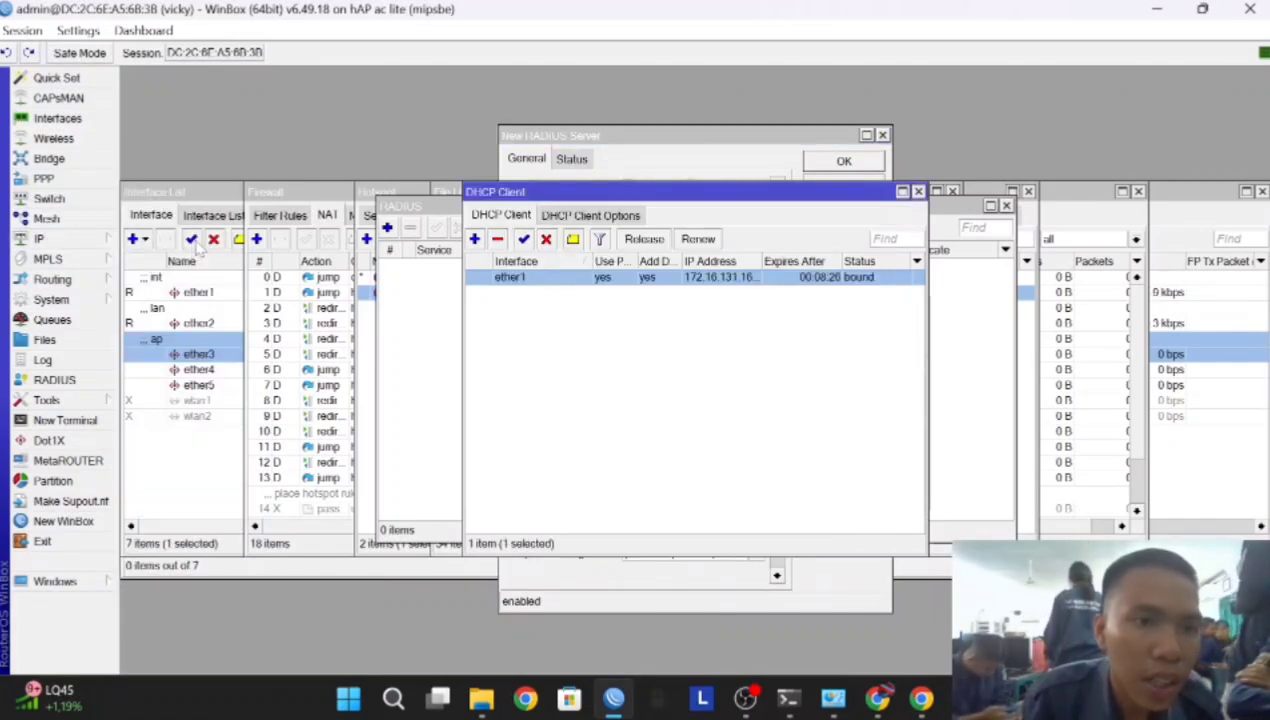
double_click(580, 278)
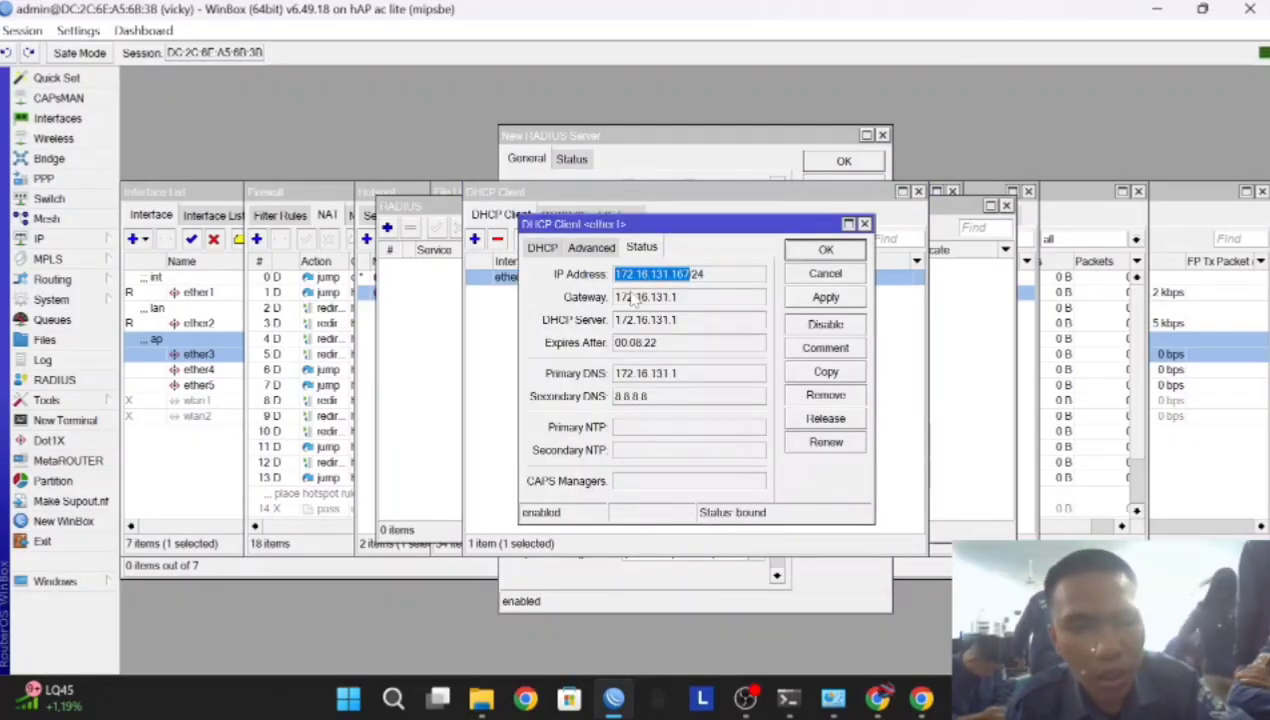
right_click(655, 276)
click(698, 284)
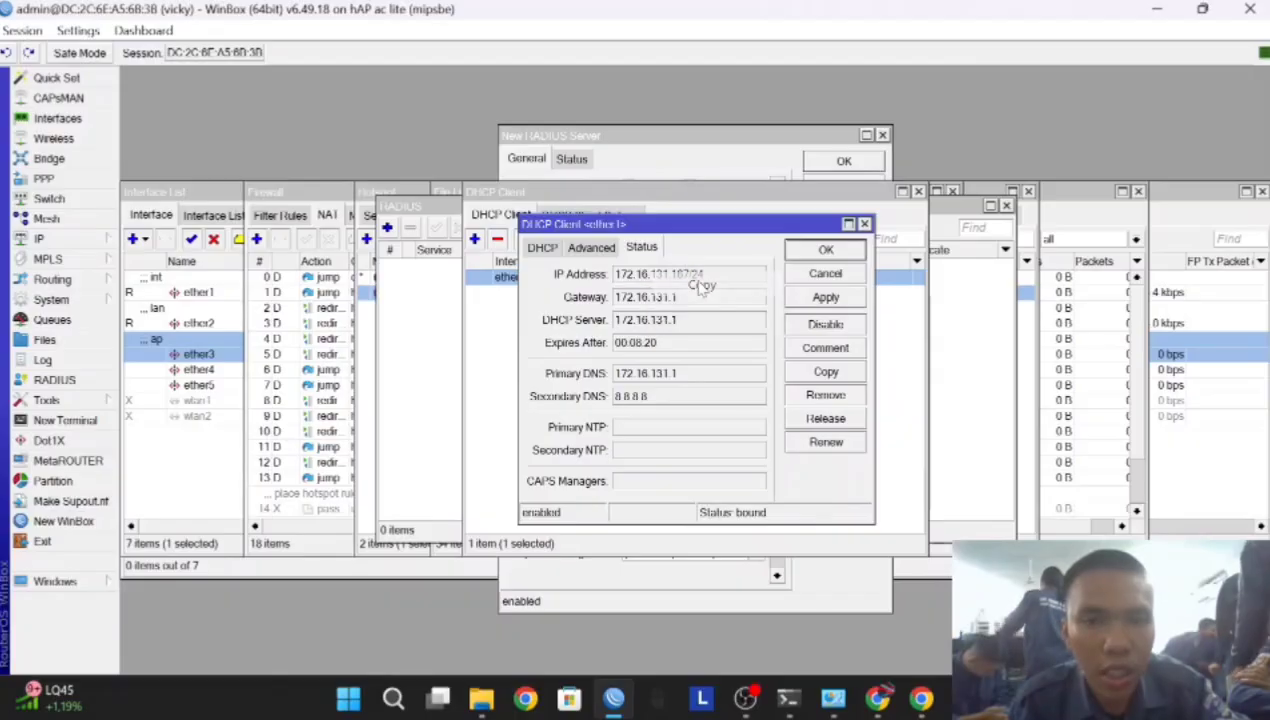
click(678, 163)
click(663, 330)
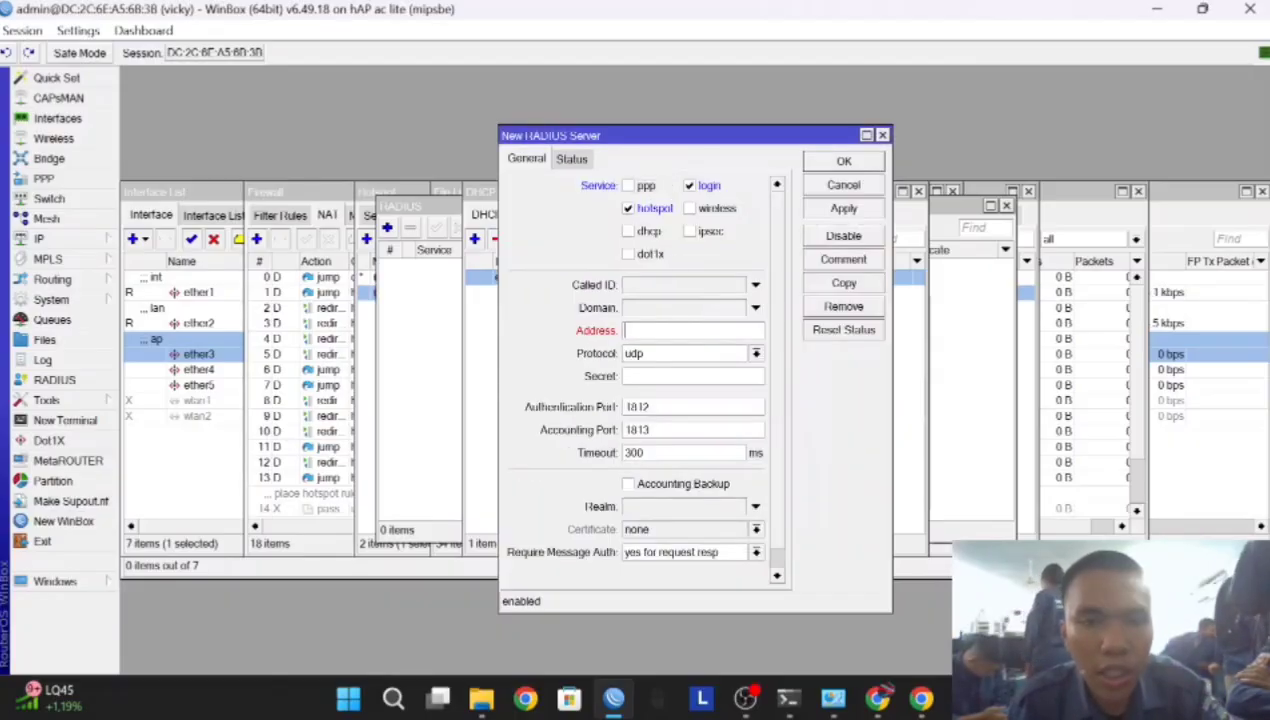
key(ctrl+v)
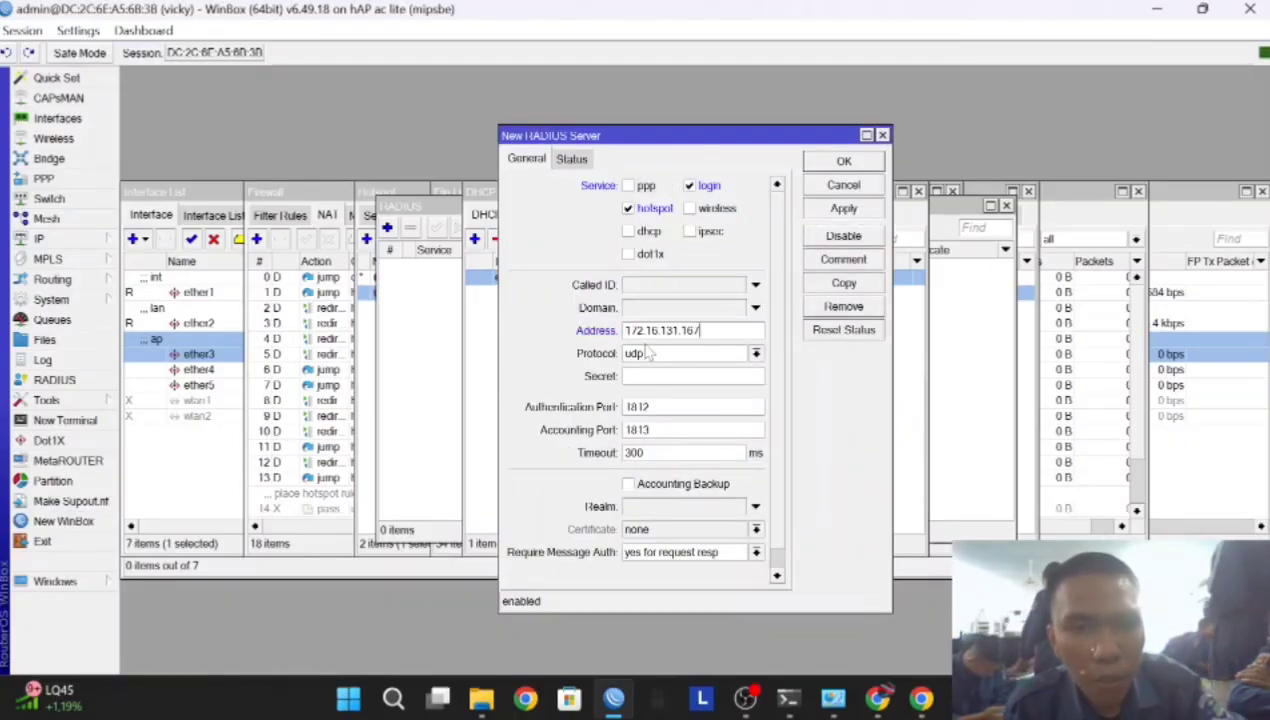
click(676, 376)
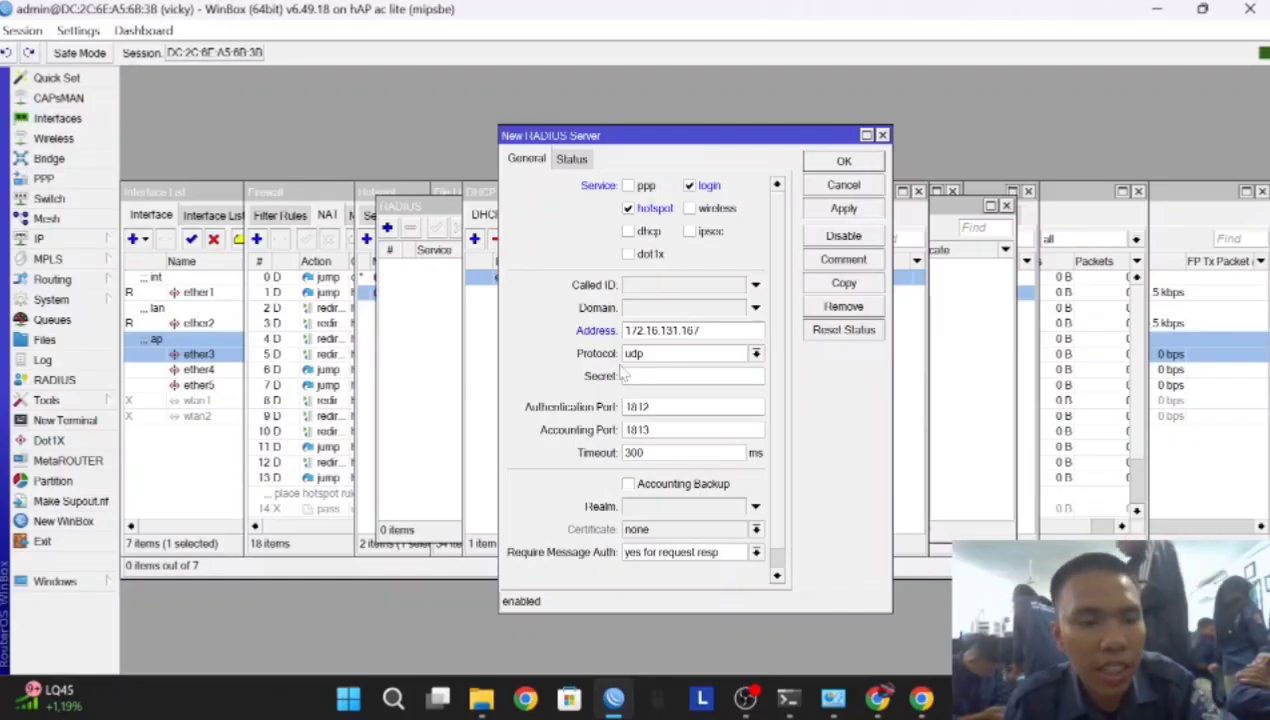
text(*****)
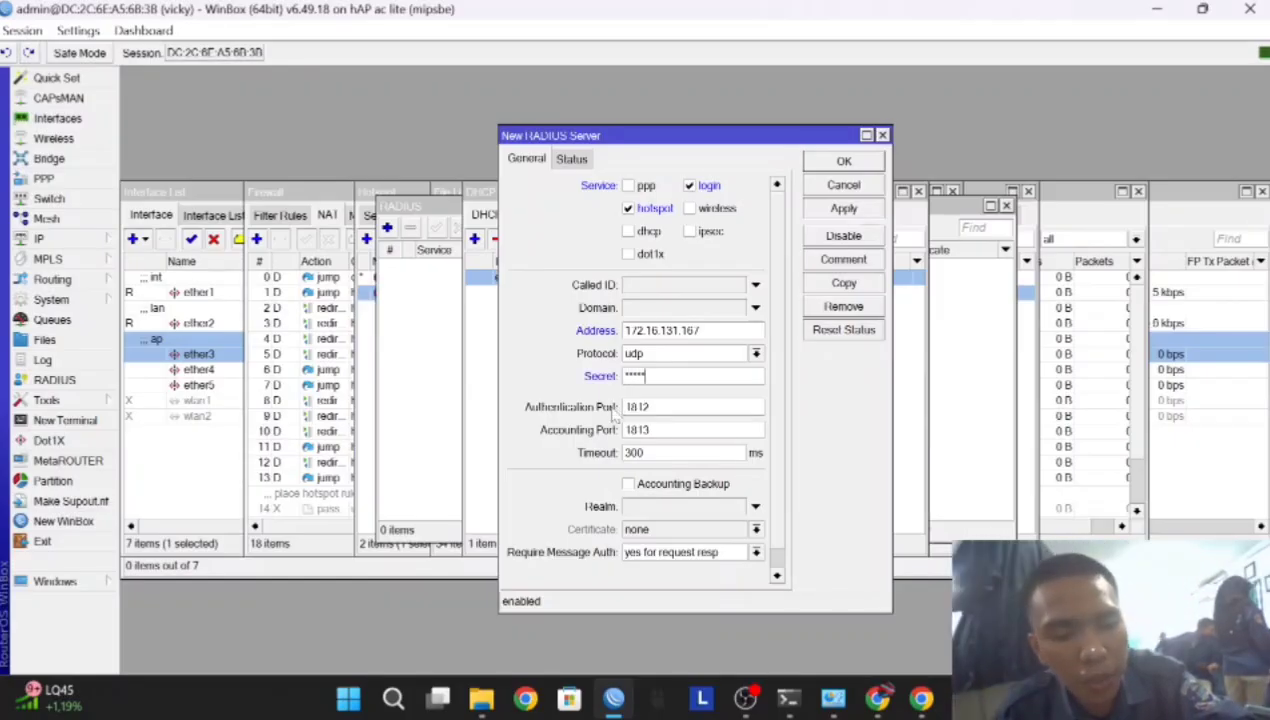
text(***)
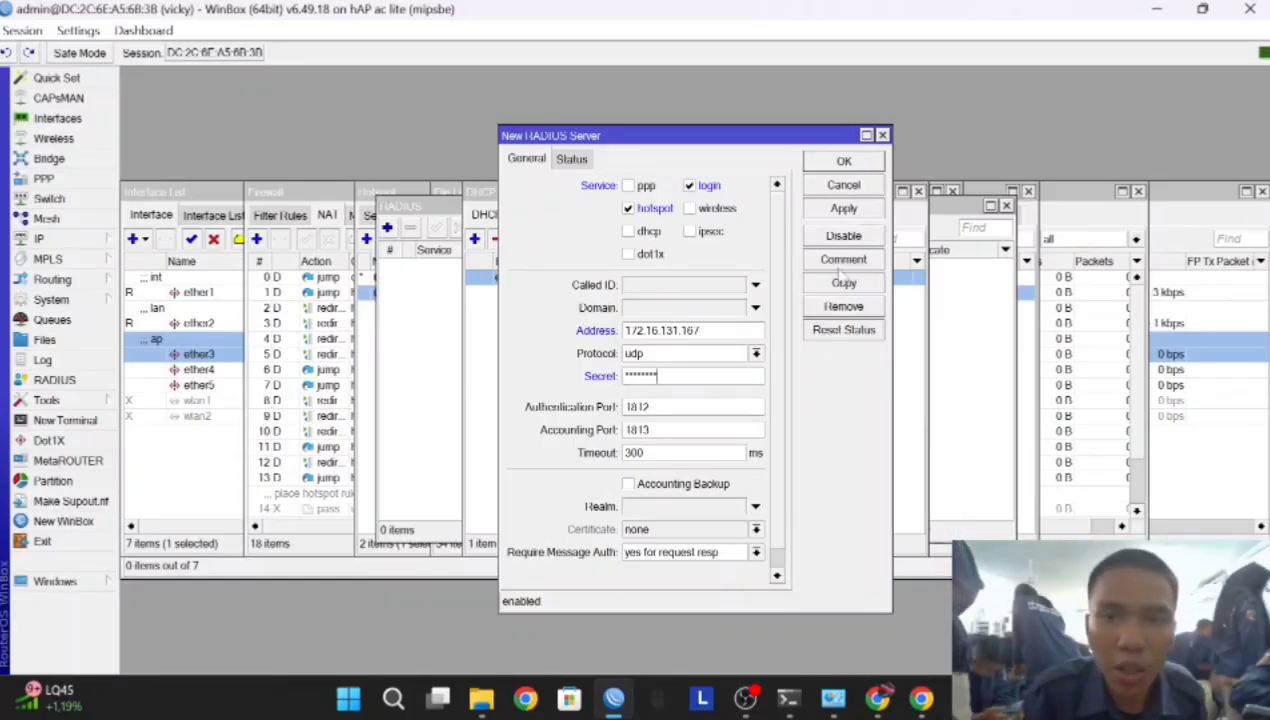
click(843, 210)
click(836, 168)
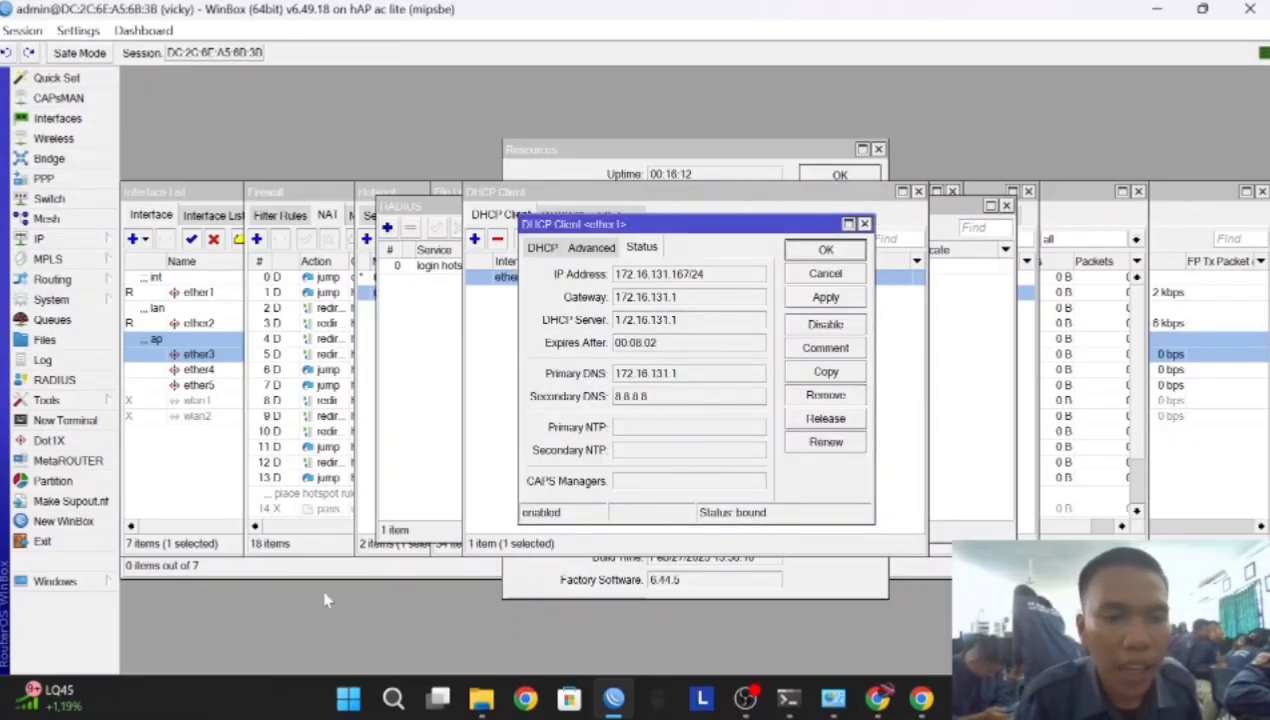
Copy the login hotspot RADIUS entry's address 172.16.131.167 from WinBox
click(878, 698)
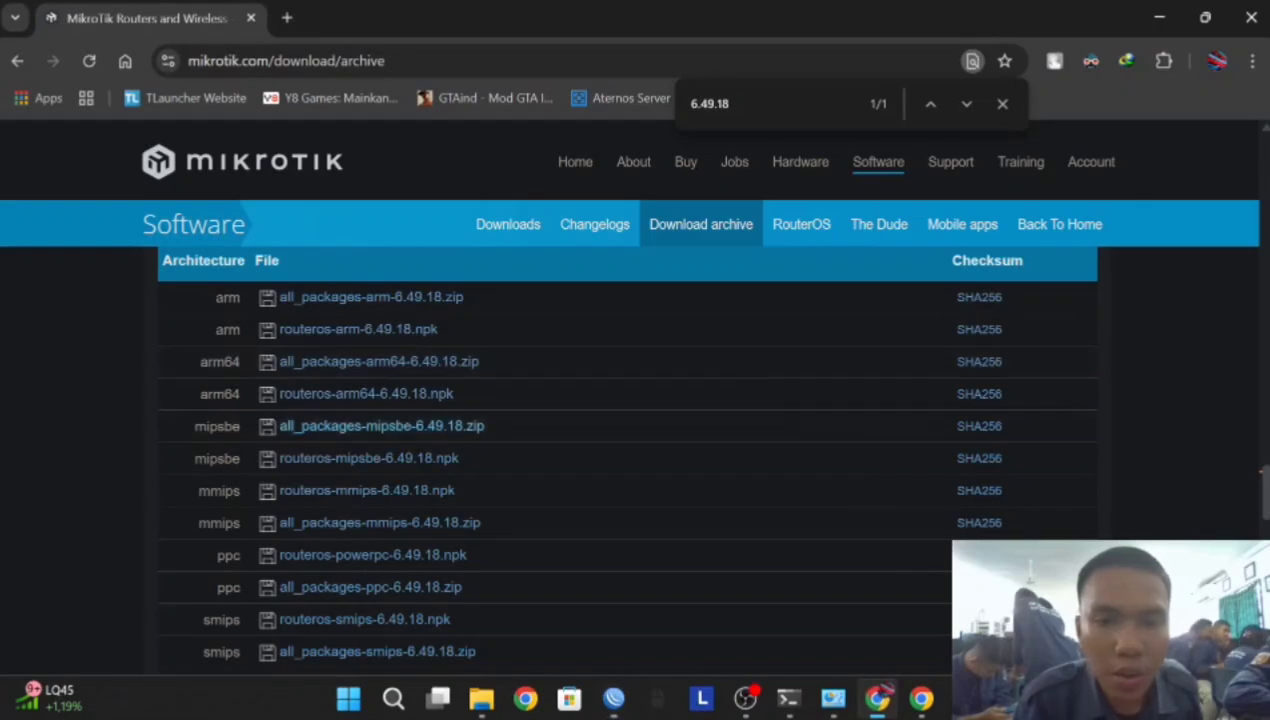
click(918, 700)
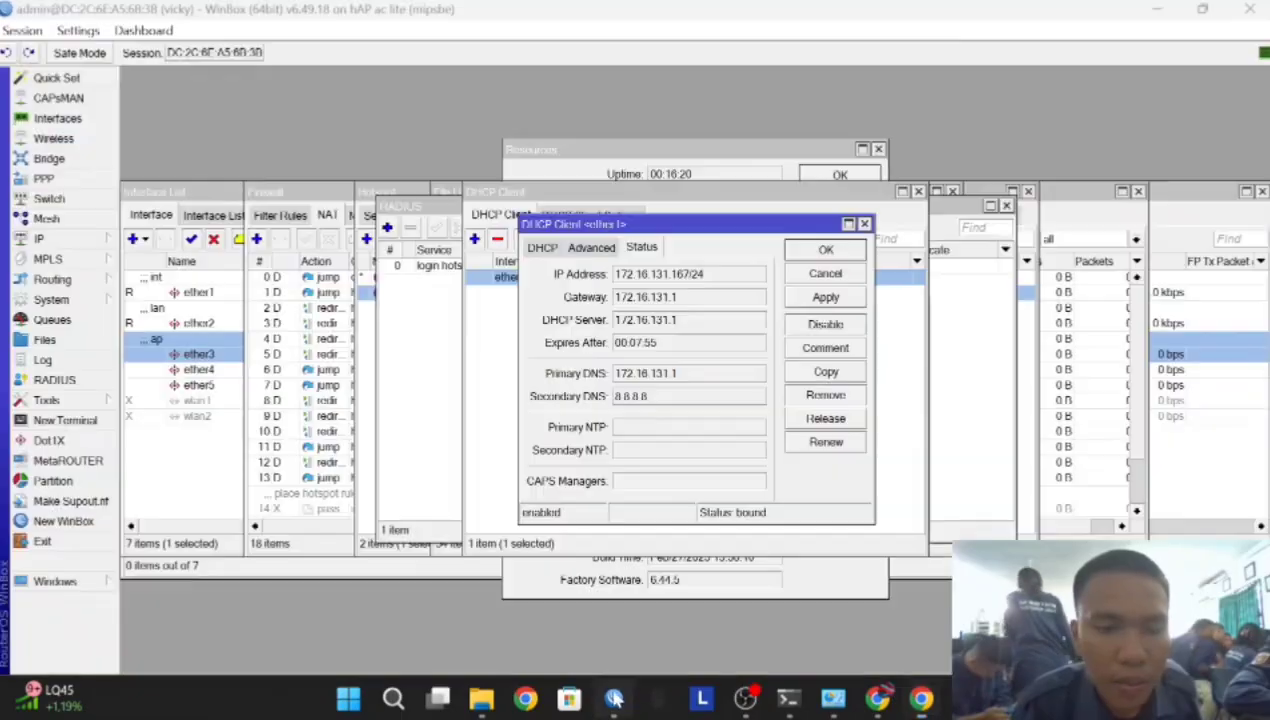
click(614, 698)
click(54, 380)
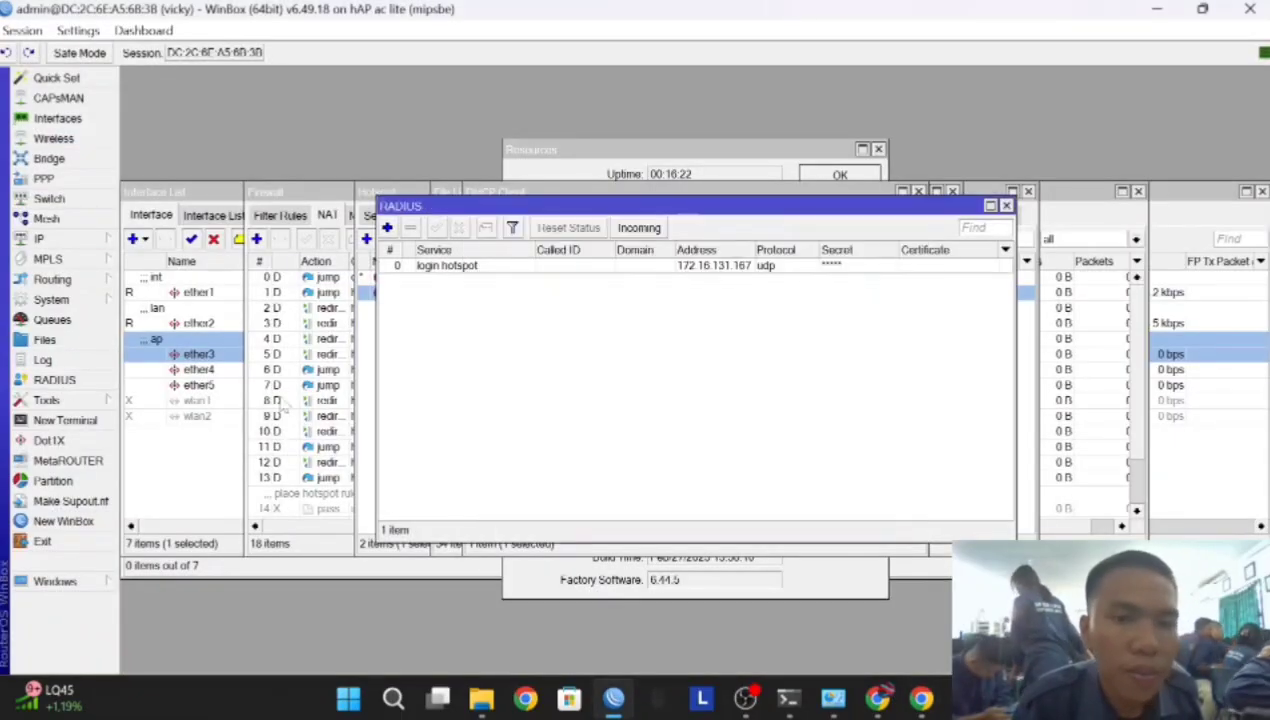
double_click(440, 266)
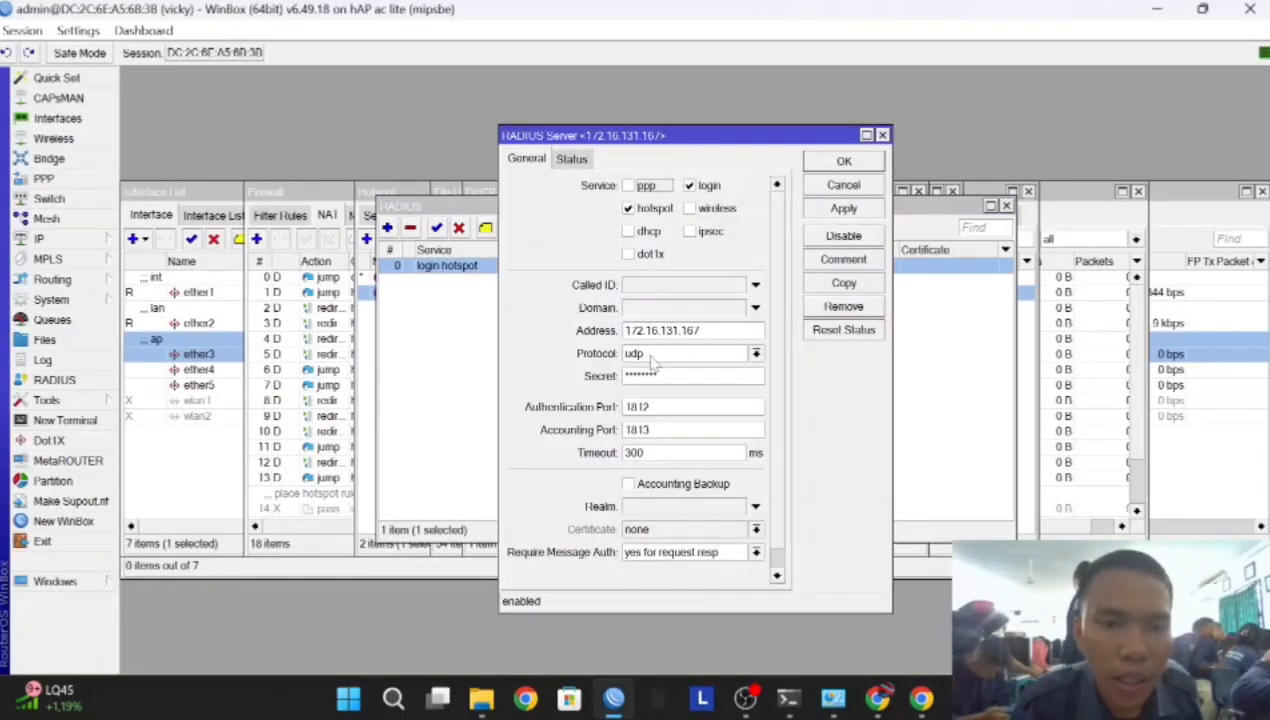
drag(700, 331, 621, 336)
key(ctrl+c)
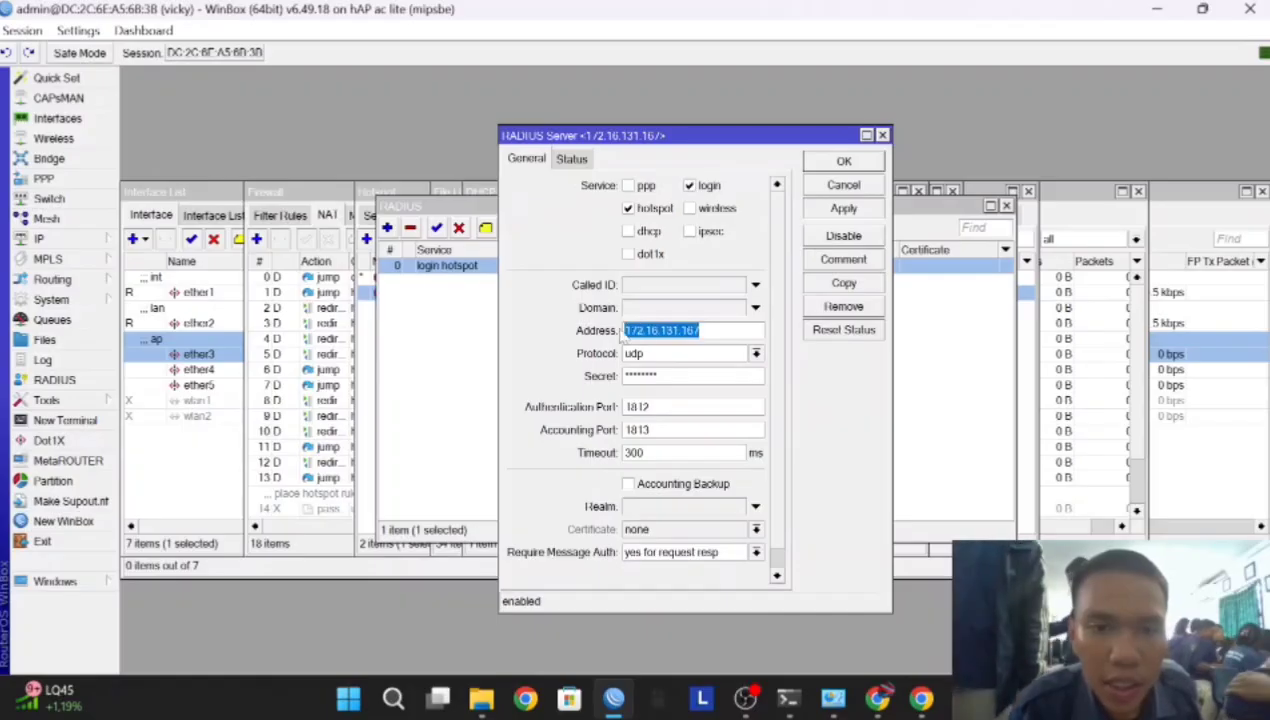
right_click(752, 335)
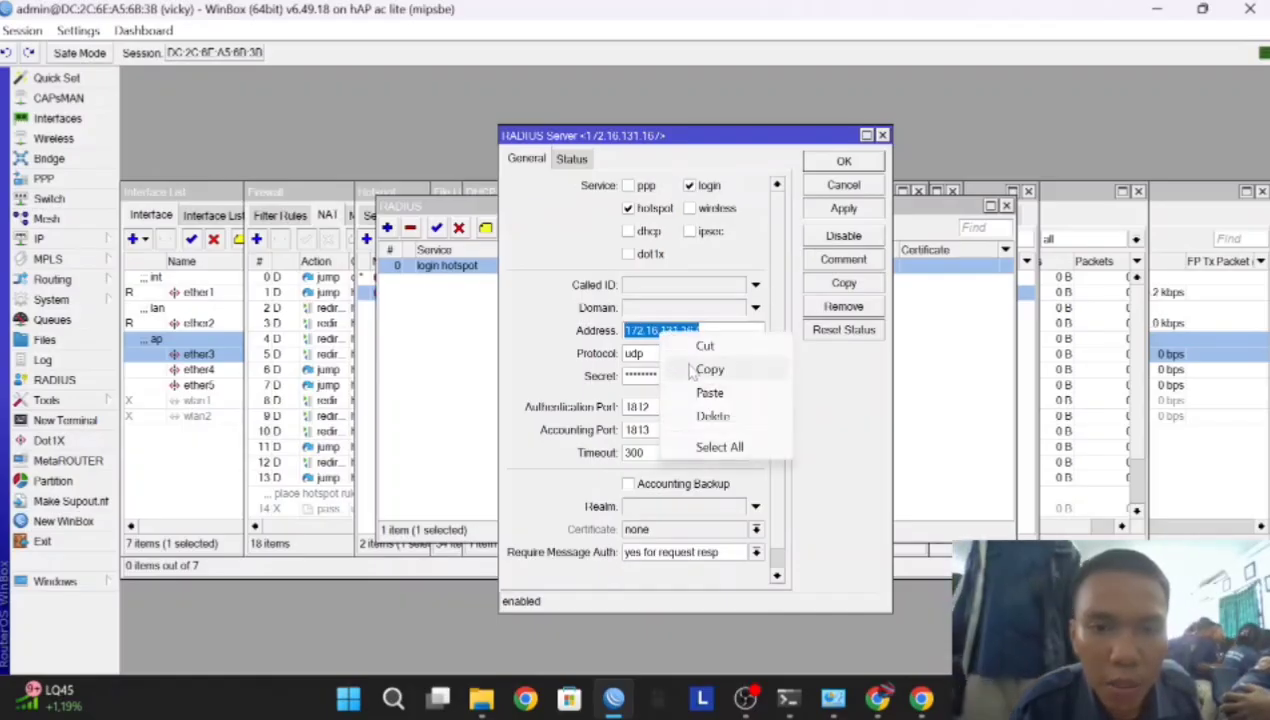
click(780, 368)
click(877, 697)
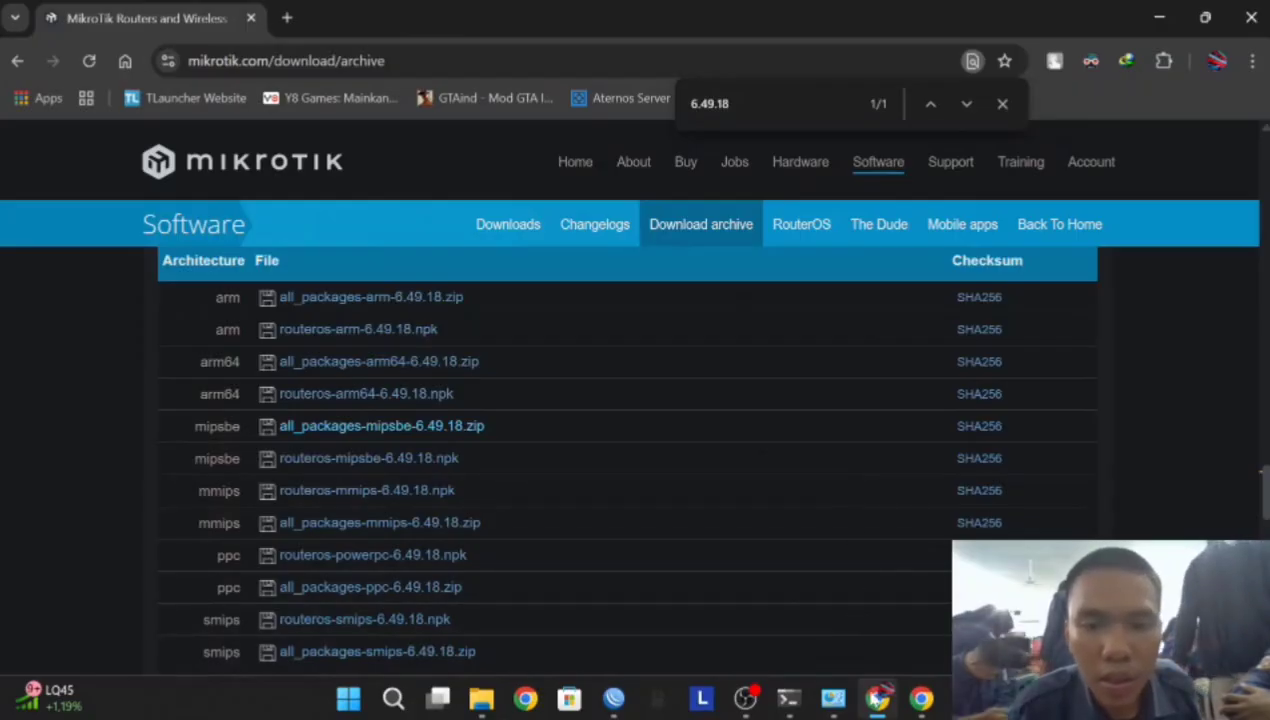
click(882, 700)
Paste 172.16.131.167 as the router's IP address and enter its shared secret
click(919, 698)
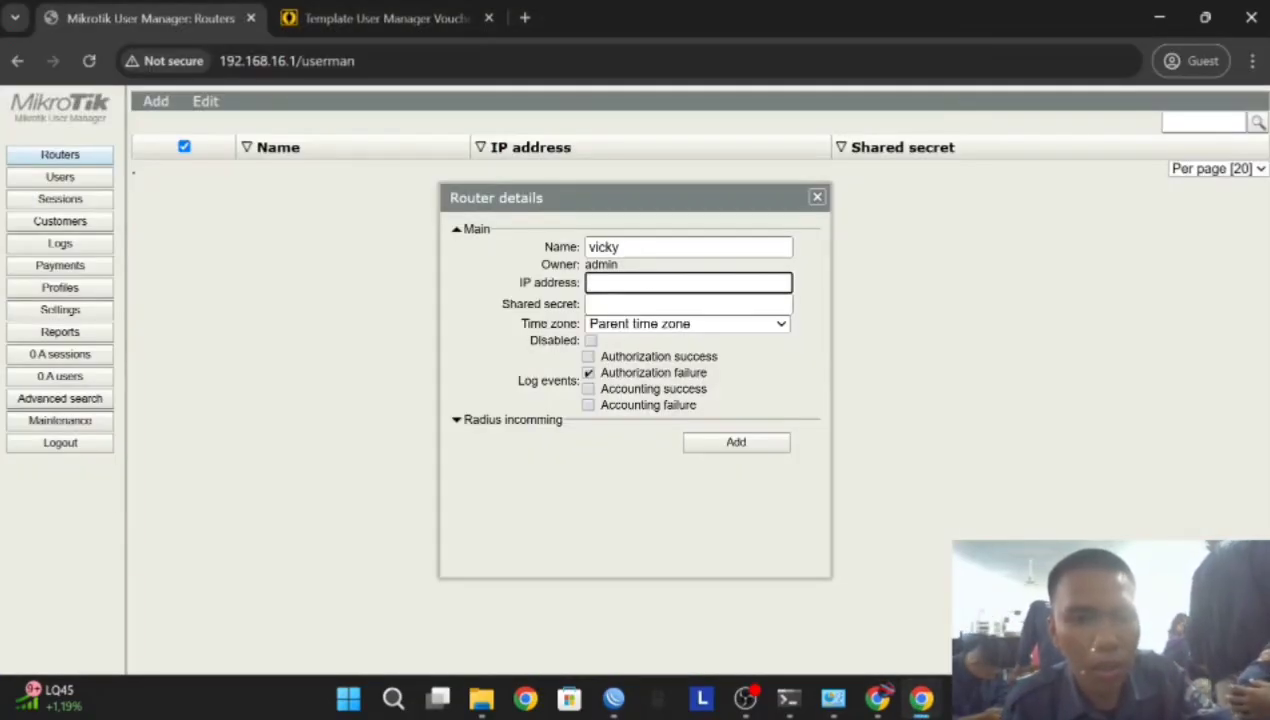
key(ctrl+v)
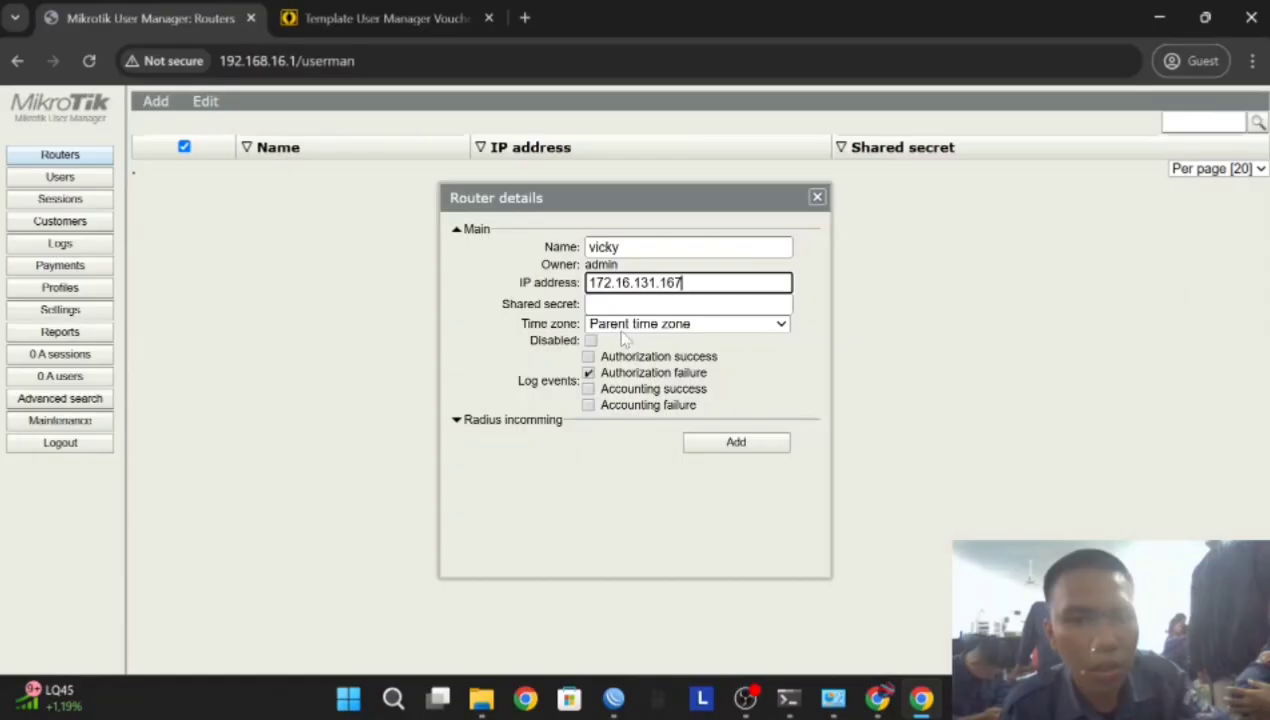
click(805, 346)
click(688, 304)
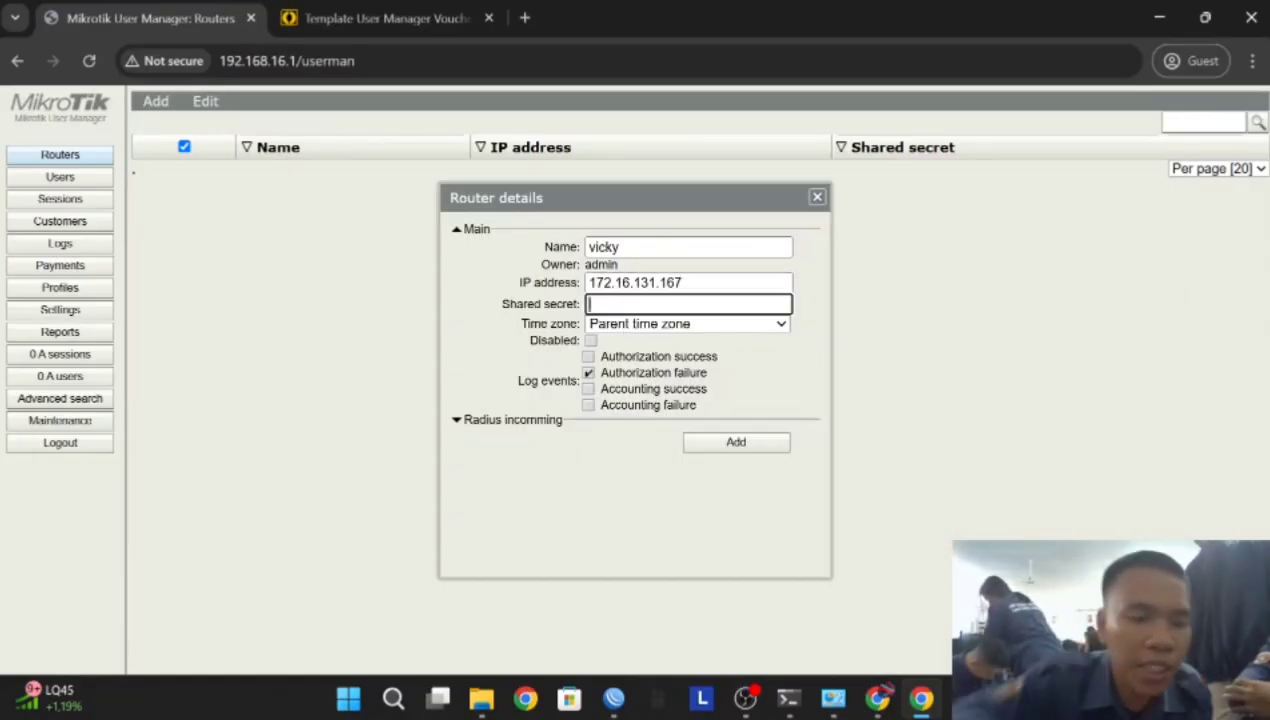
text(12345678)
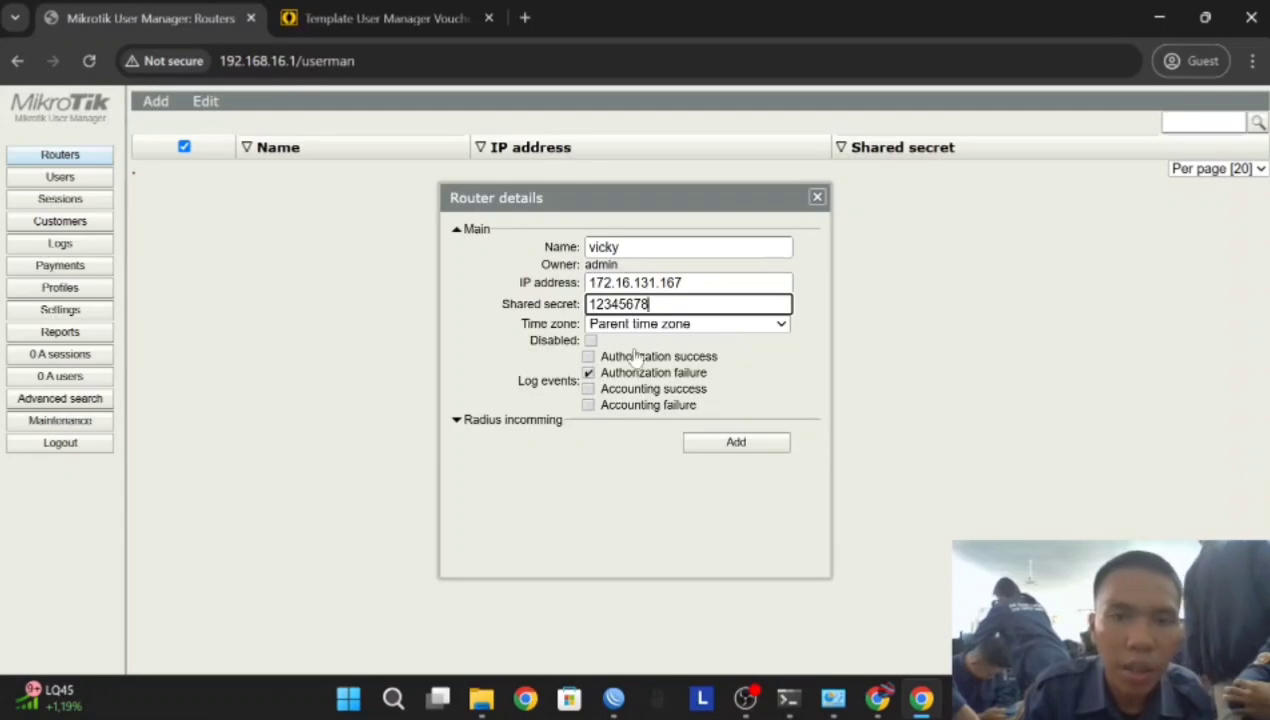
Set time zone +07:00, log successful authorizations, add router vicky, and select all routers
click(641, 327)
scroll(646, 485, down, 6)
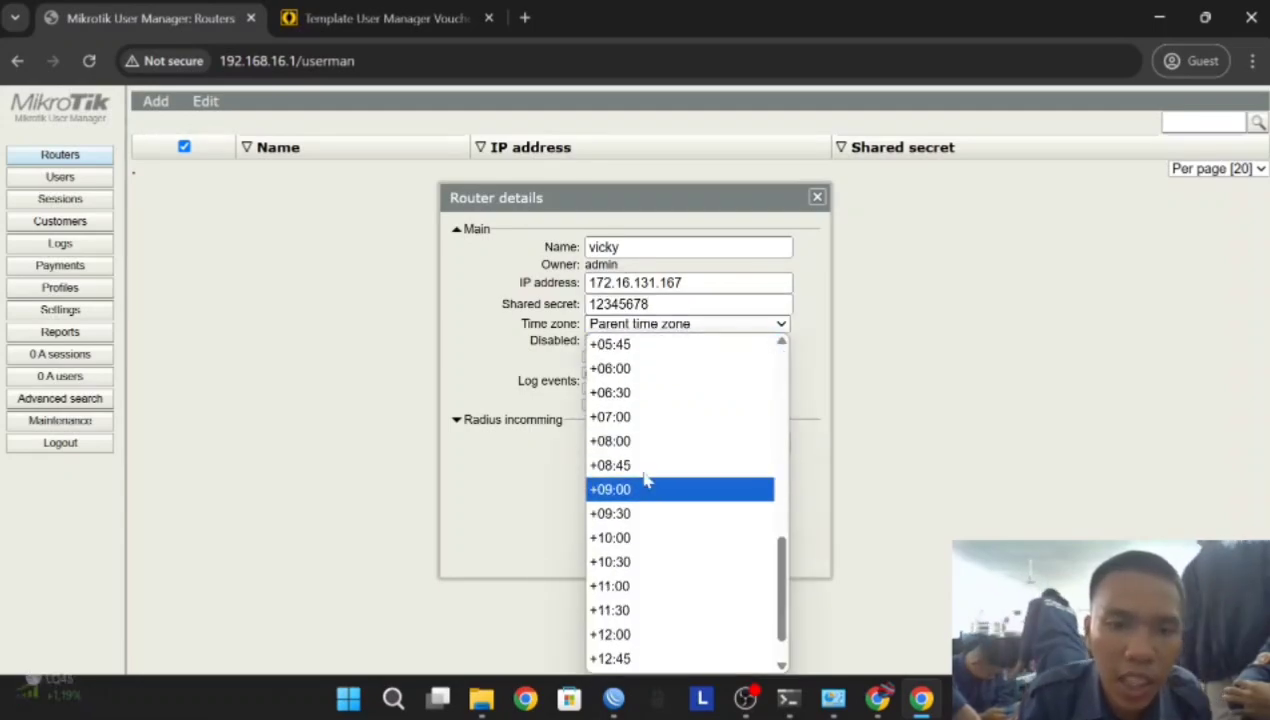
scroll(646, 470, up, 2)
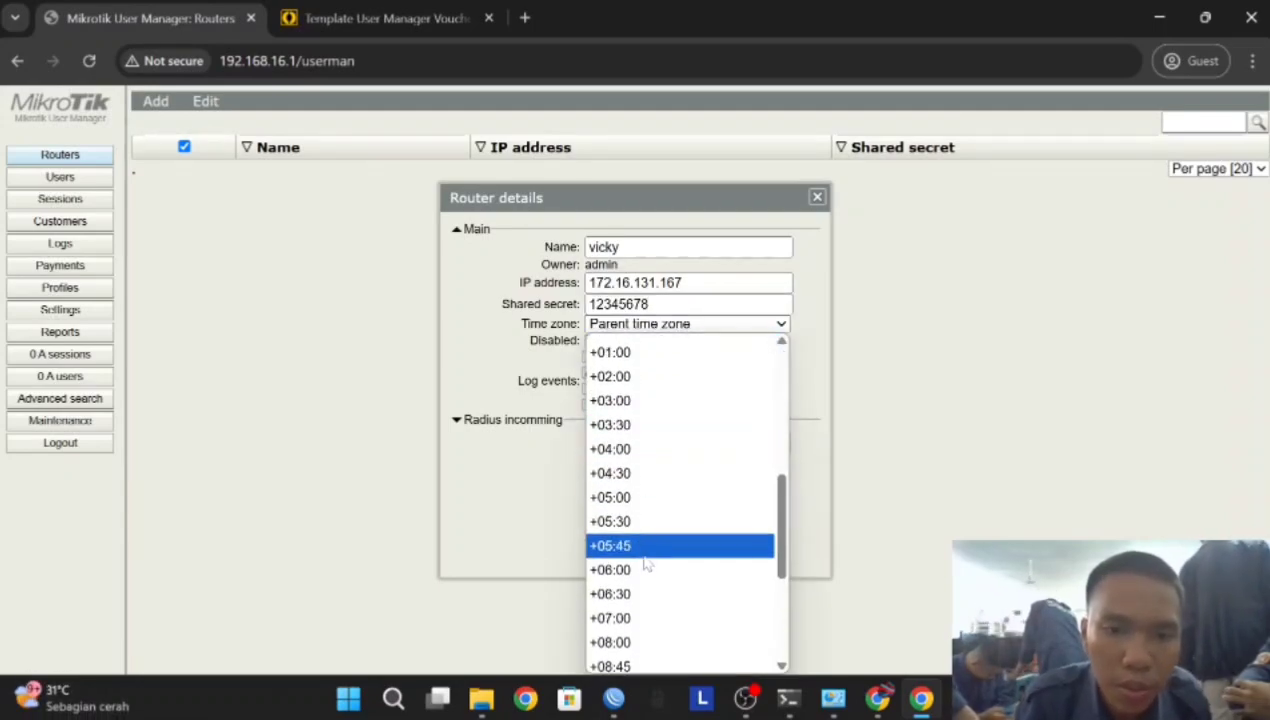
click(641, 618)
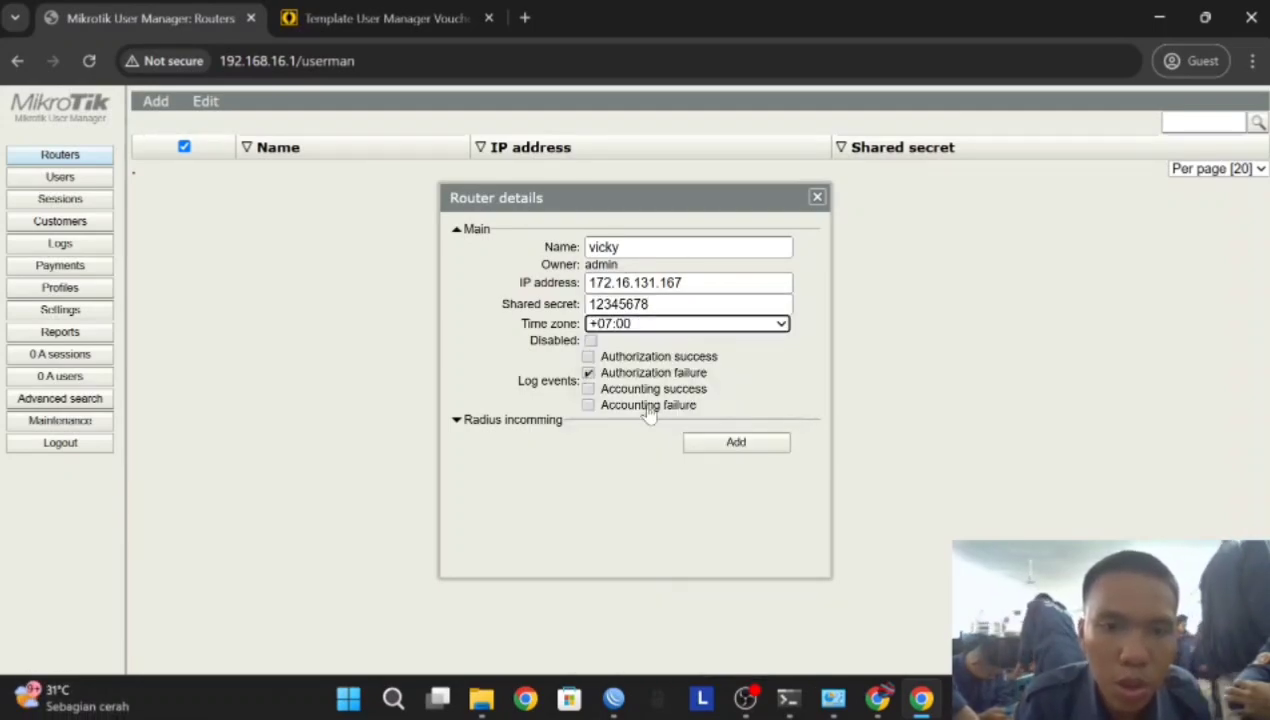
click(588, 356)
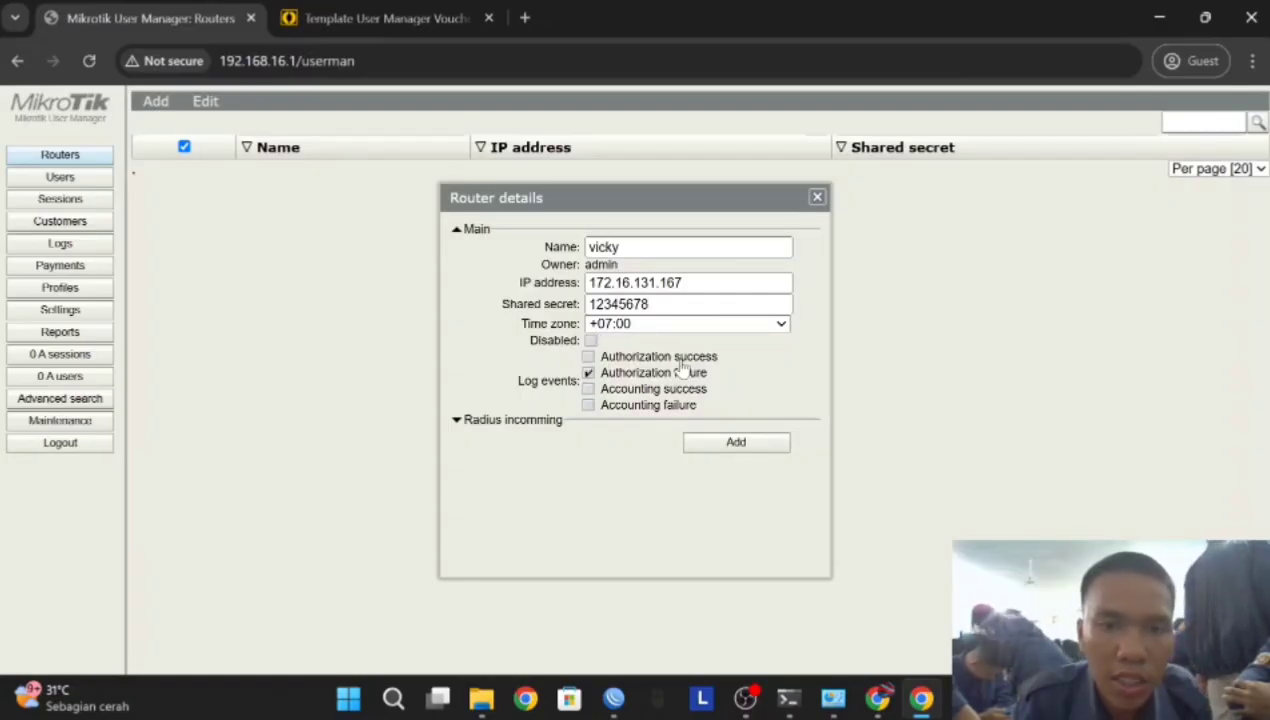
click(735, 442)
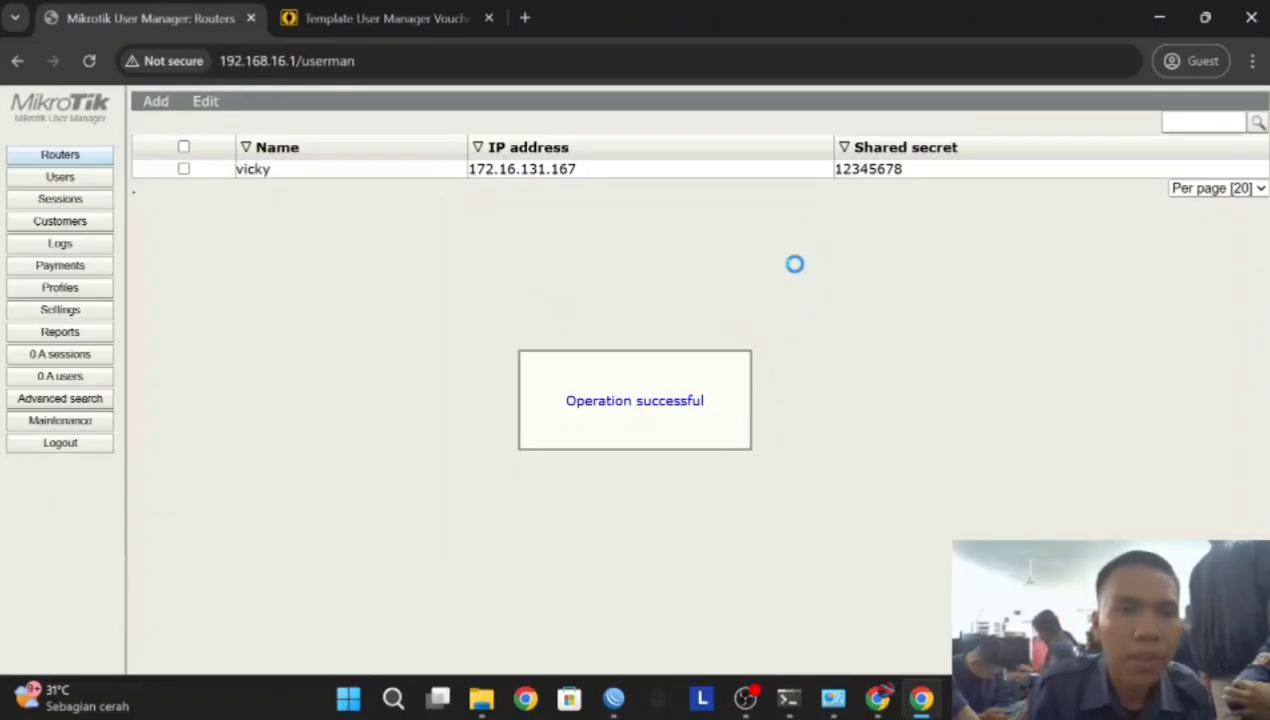
click(183, 147)
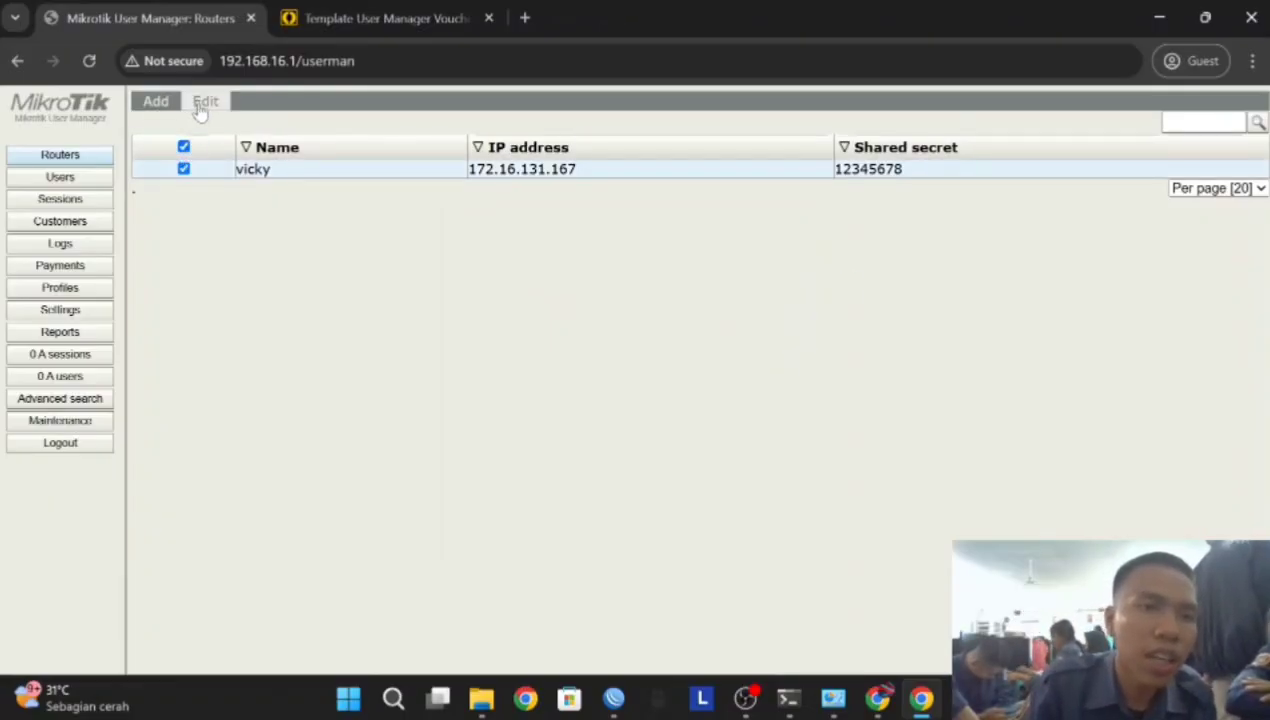
Enable the selected router and start a batch addition of users
click(200, 108)
click(245, 140)
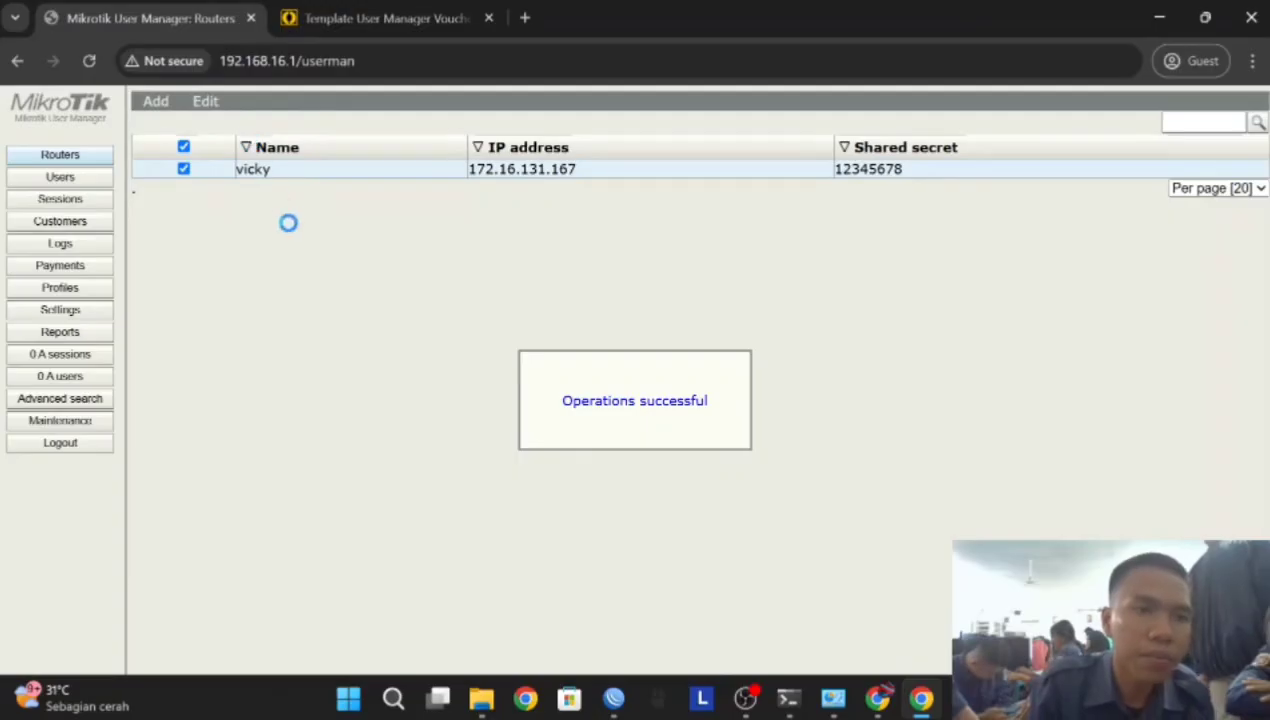
click(60, 177)
click(156, 101)
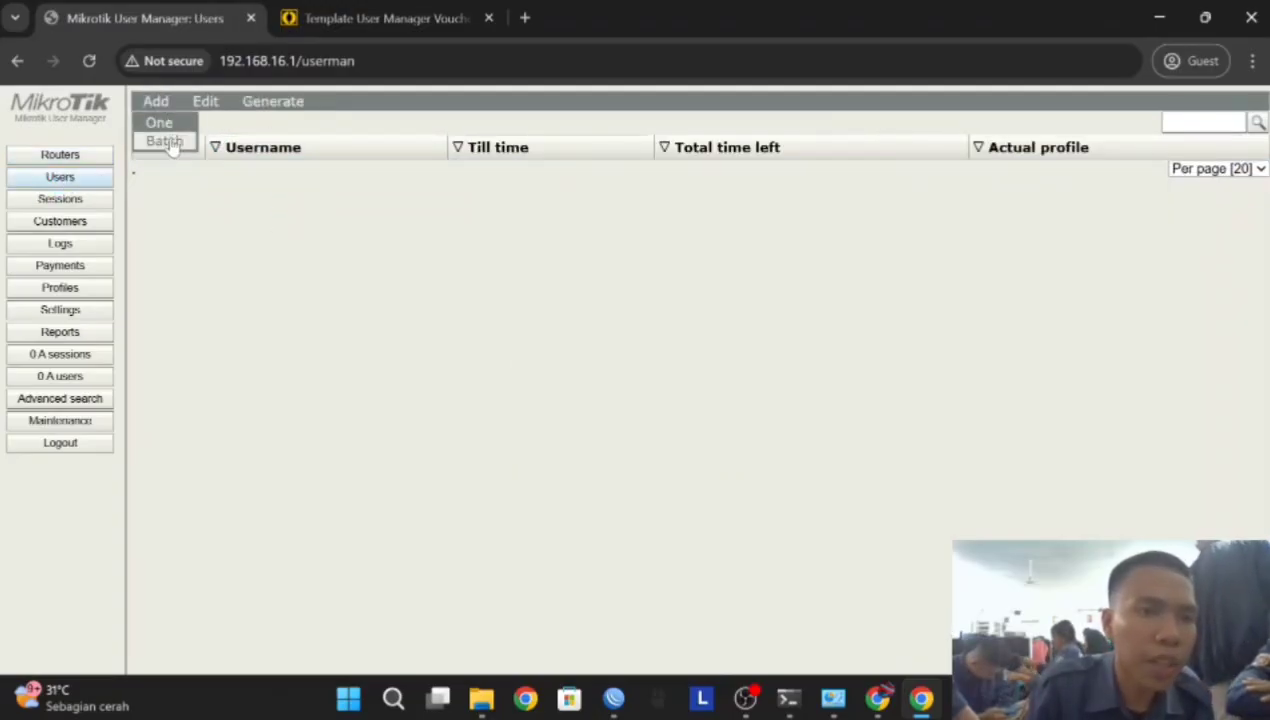
click(165, 141)
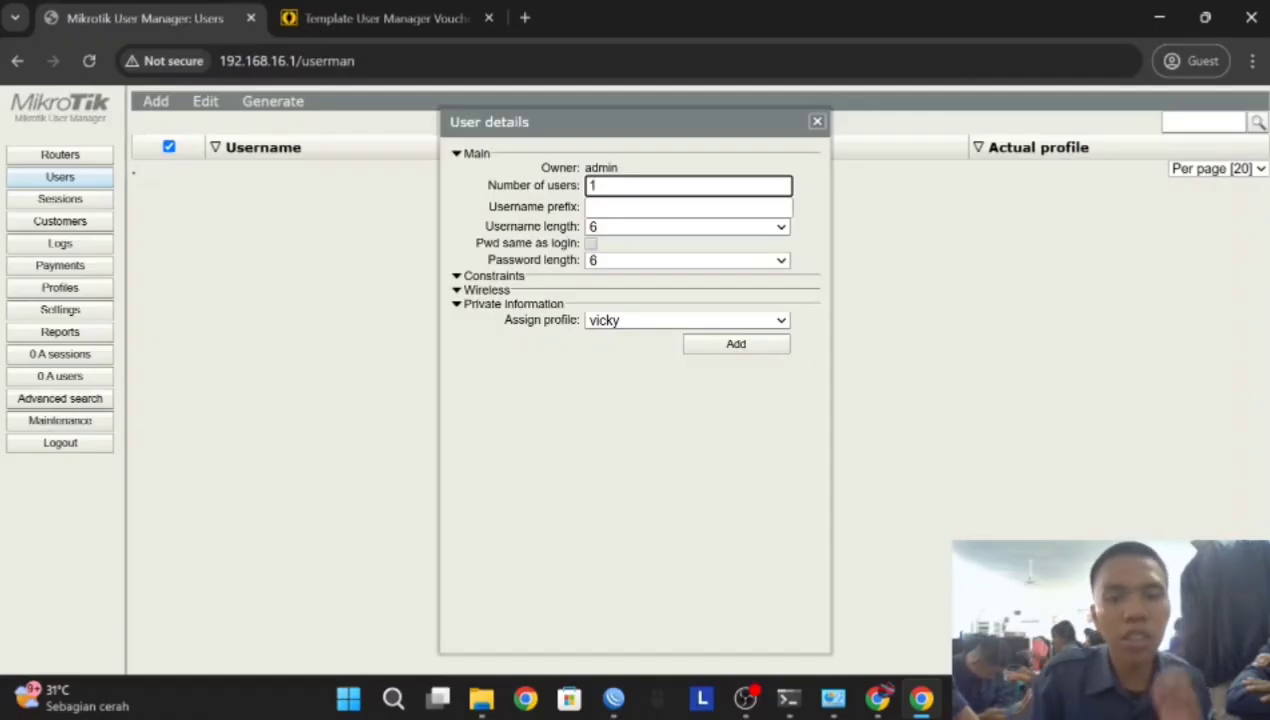
Create 10 users with 3-character names, passwords same as login, on profile vicky
text(0)
click(624, 227)
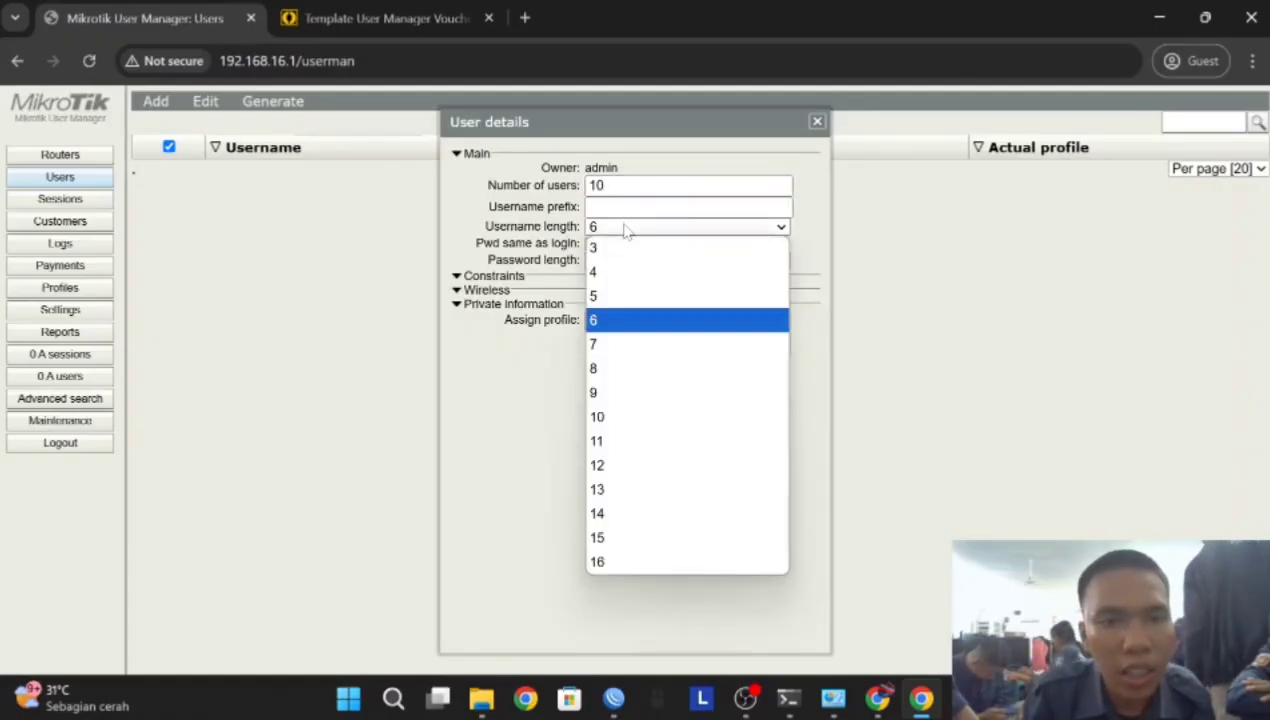
click(620, 250)
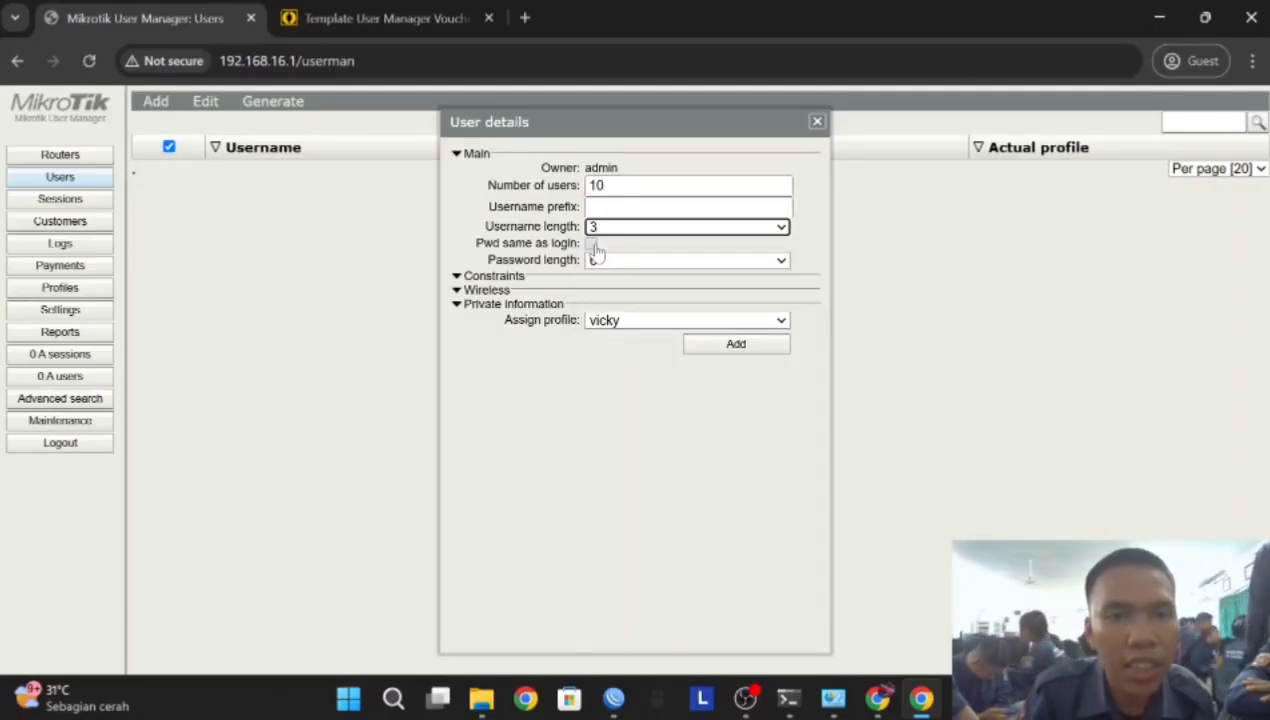
click(591, 243)
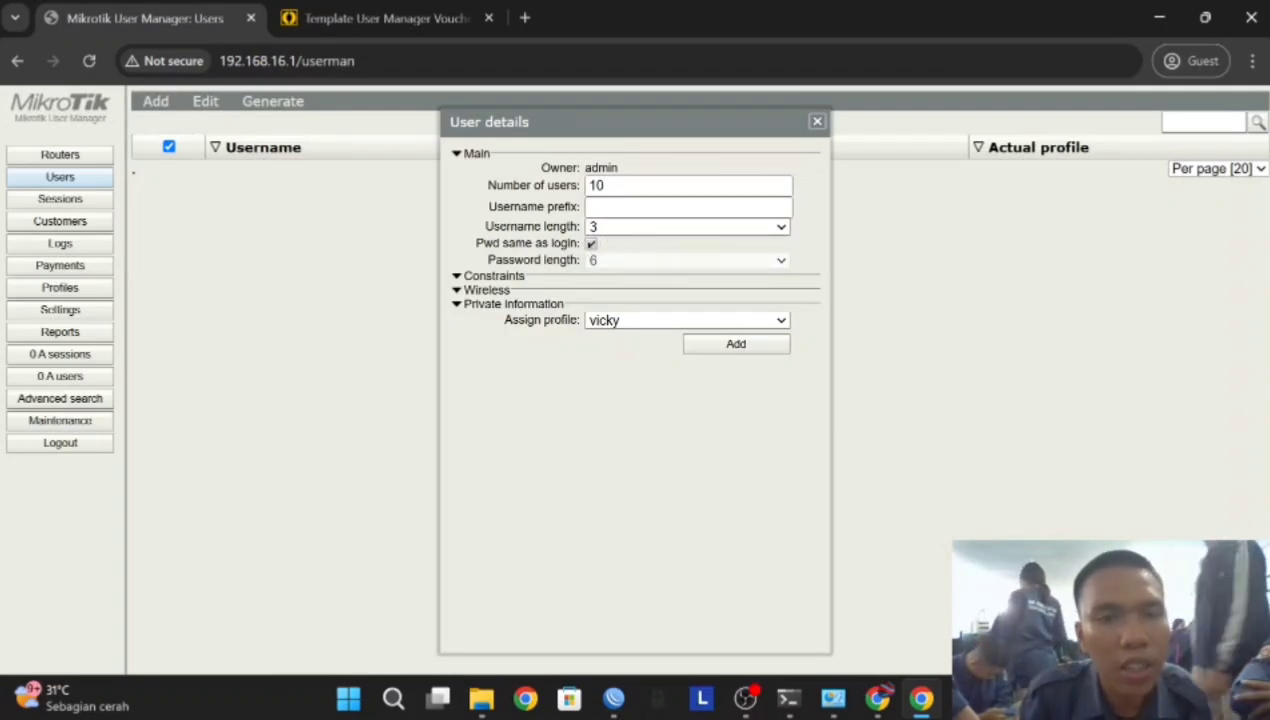
click(628, 333)
click(616, 368)
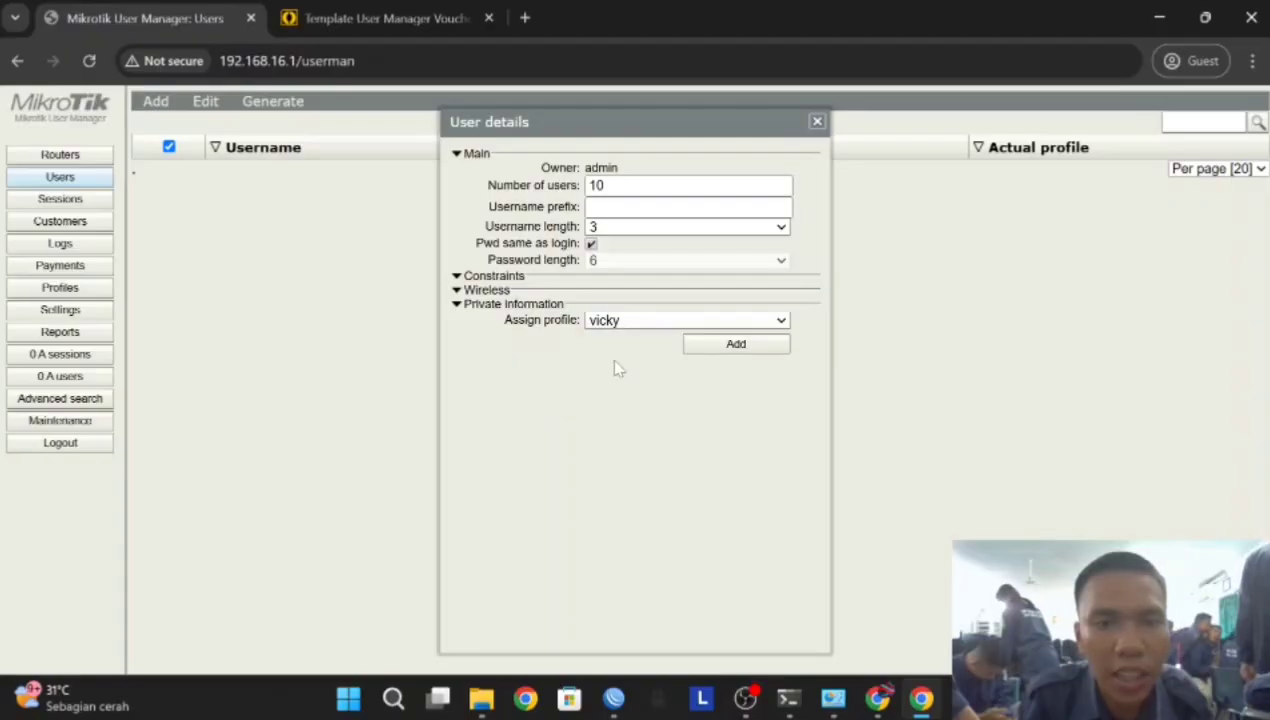
click(722, 346)
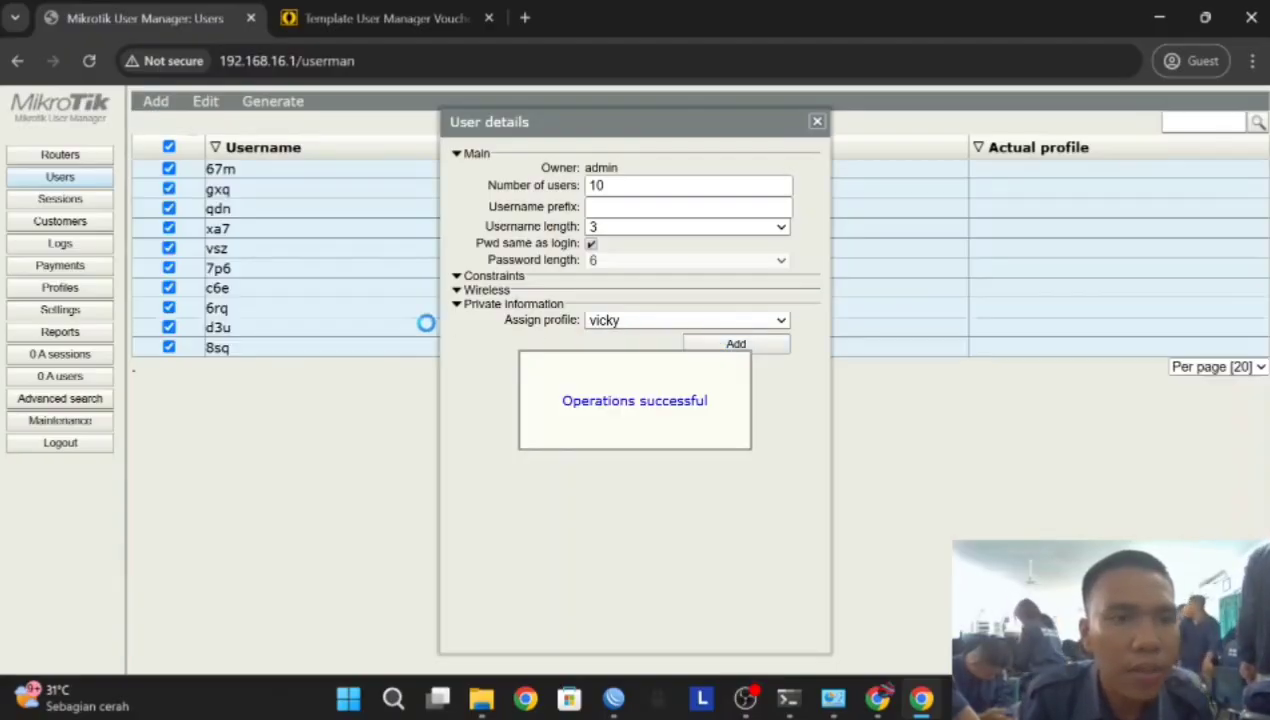
Apply the vicky profile to all the selected new users
click(816, 123)
click(205, 104)
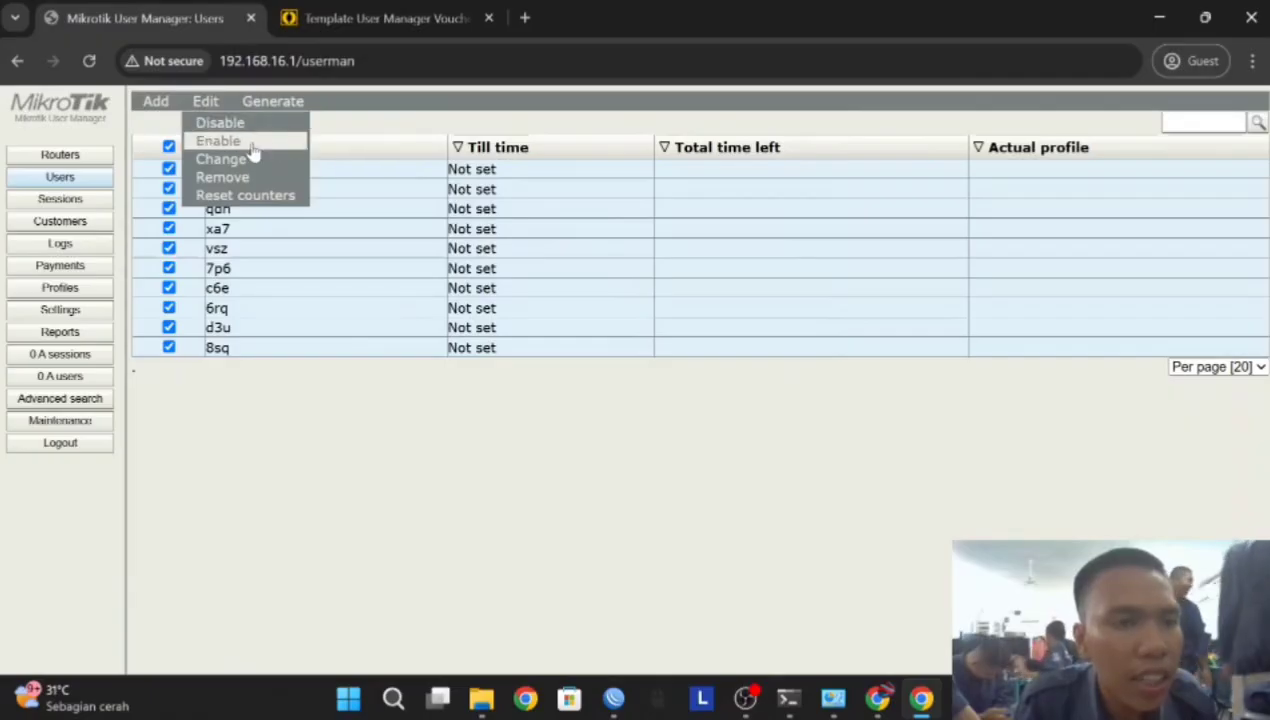
click(249, 157)
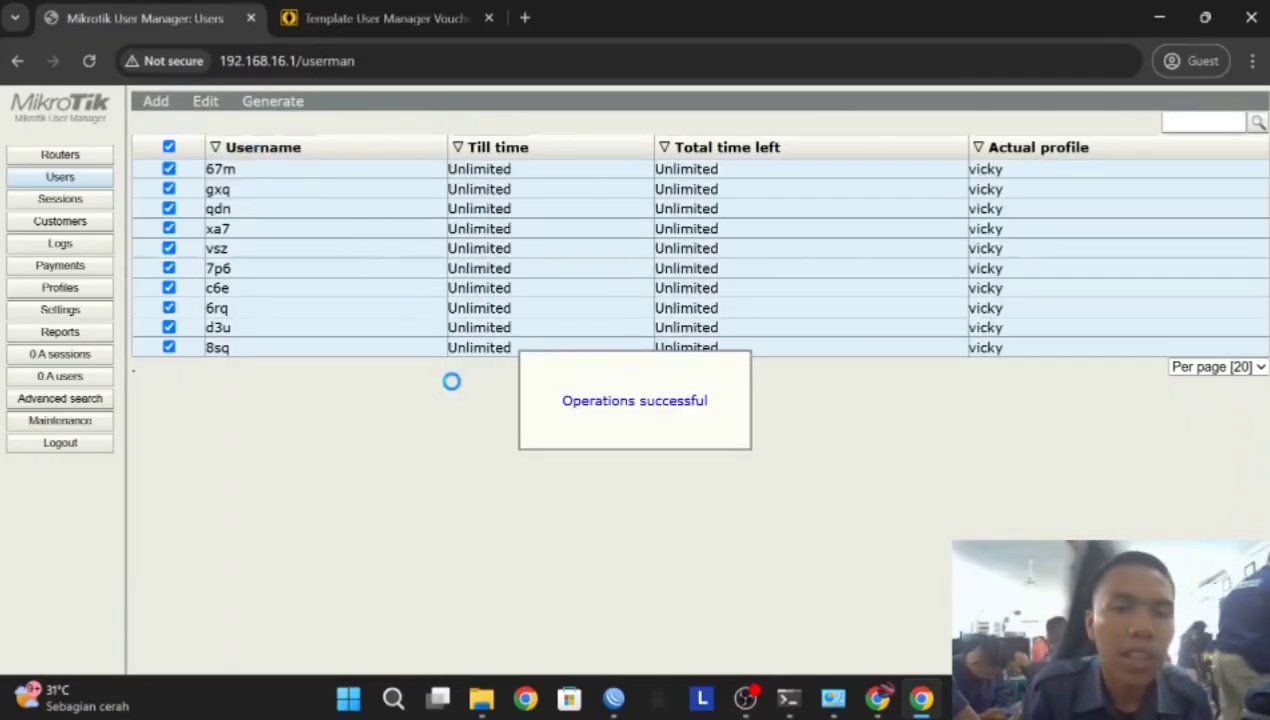
Generate joko-template QR voucher cards for the ten users and scroll through the result
click(258, 104)
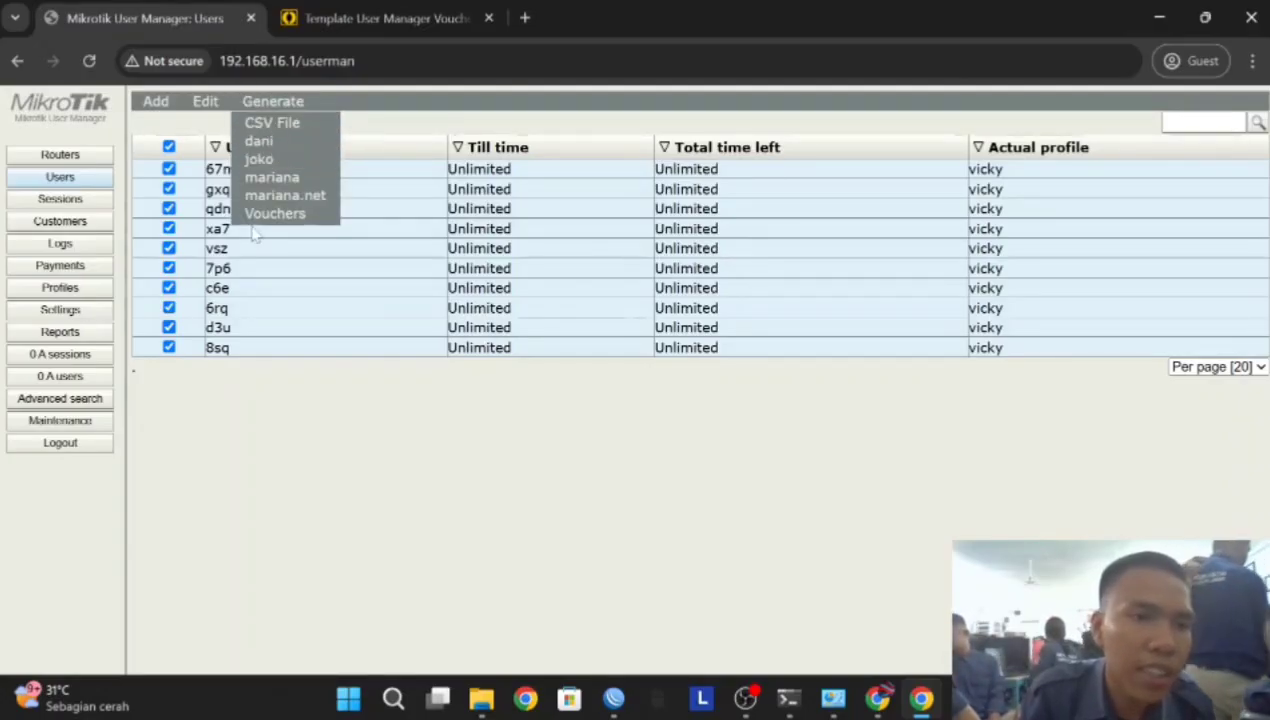
click(268, 160)
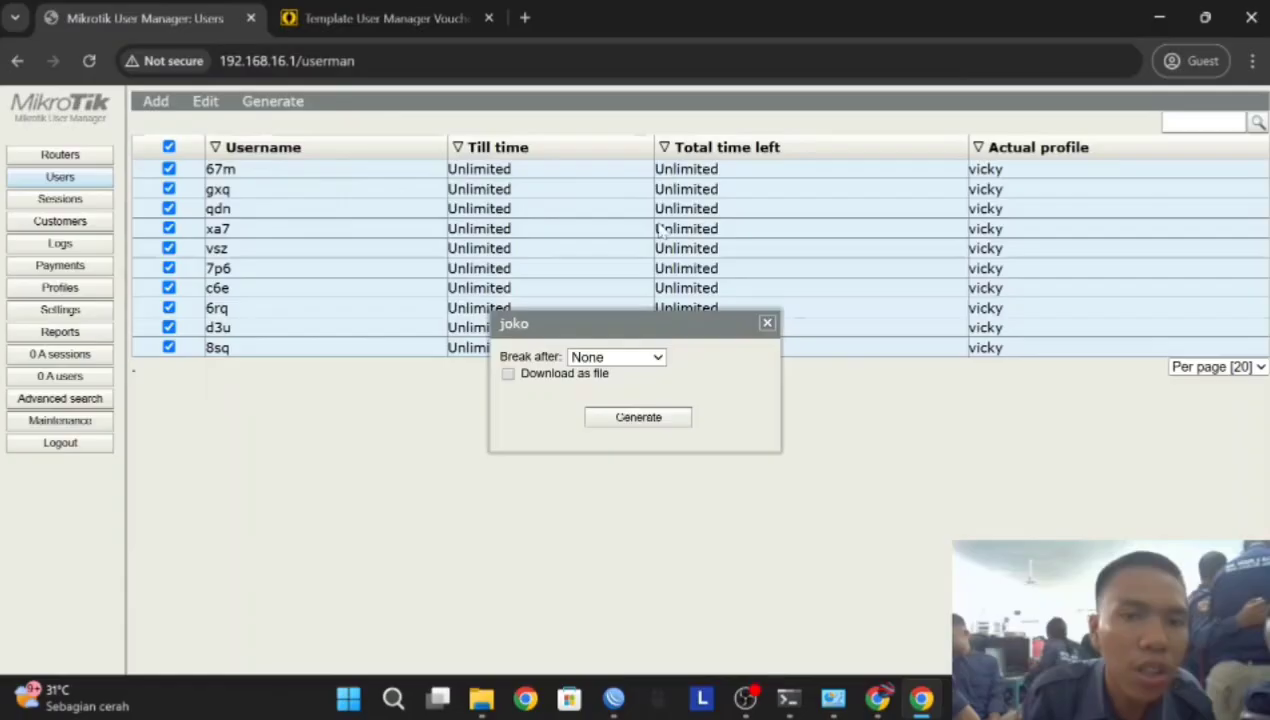
click(622, 417)
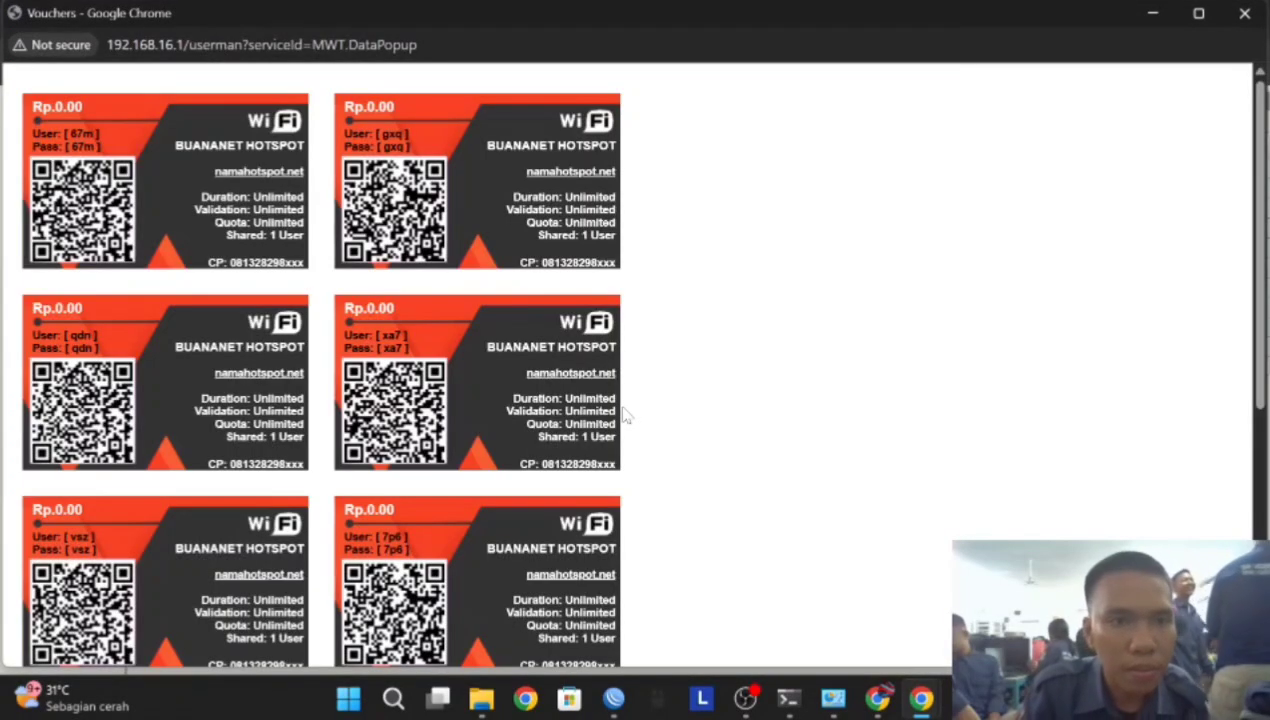
scroll(316, 140, down, 2)
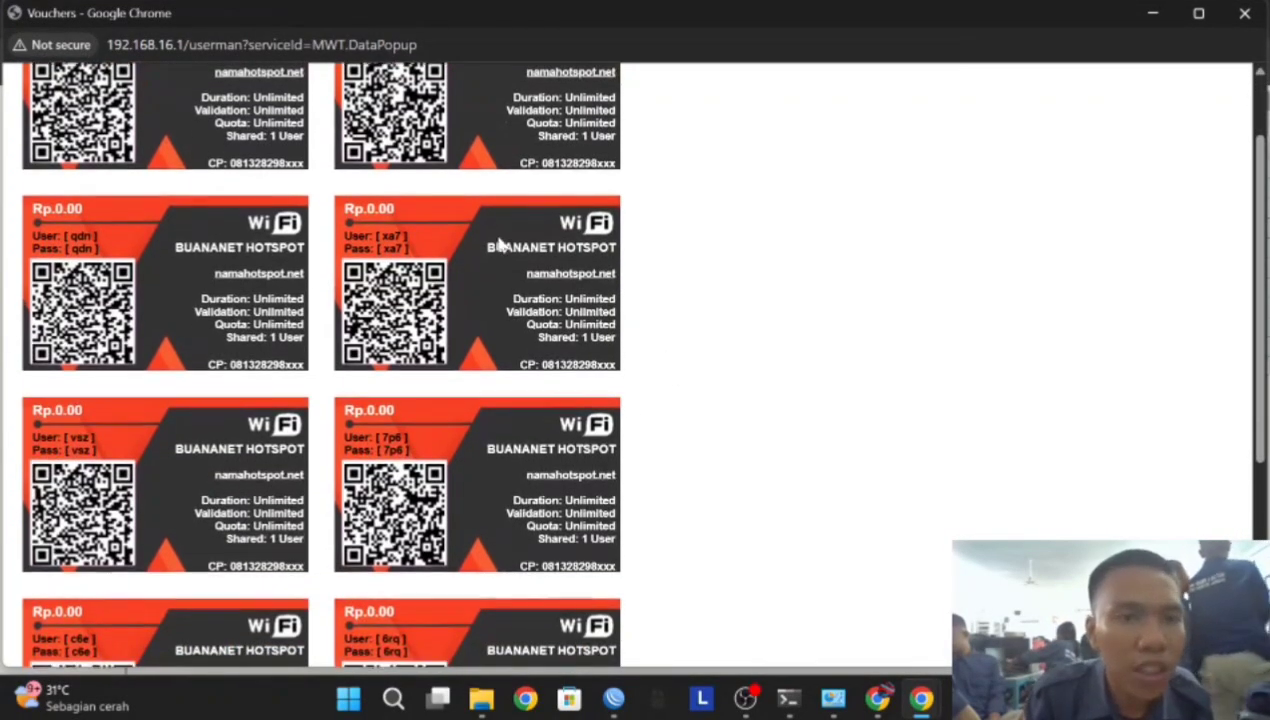
scroll(316, 140, up, 2)
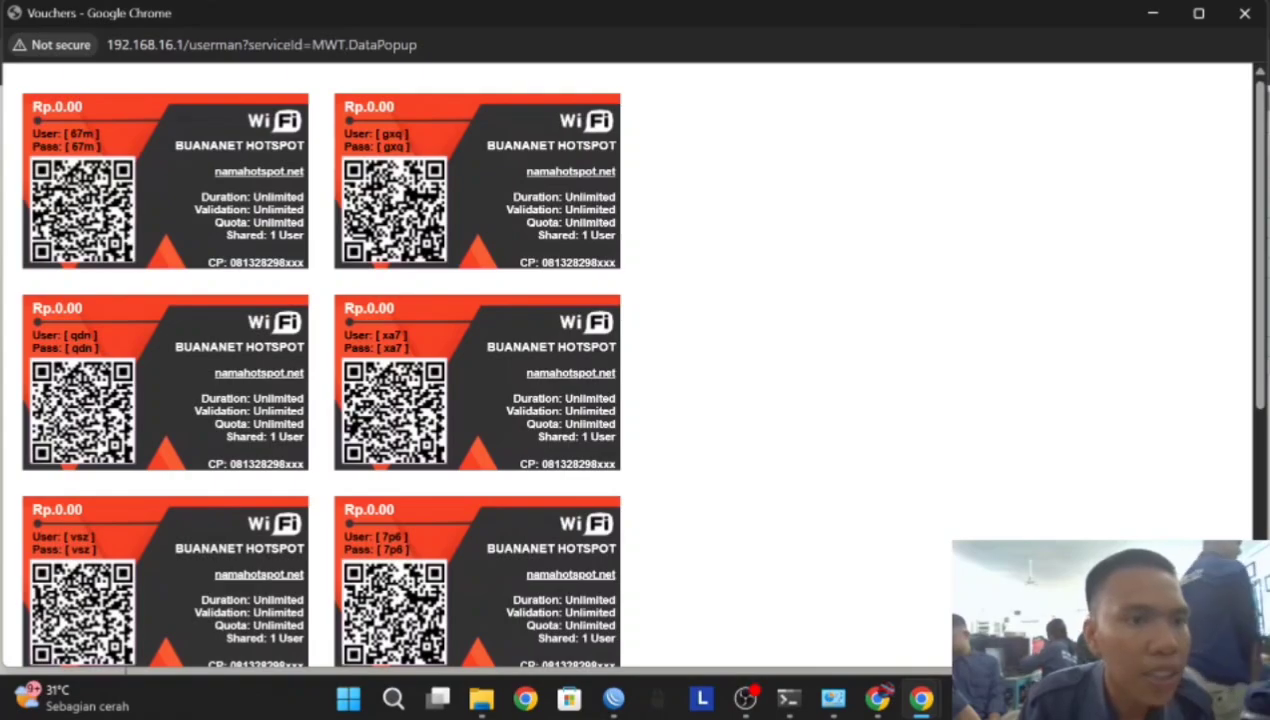
scroll(447, 225, down, 5)
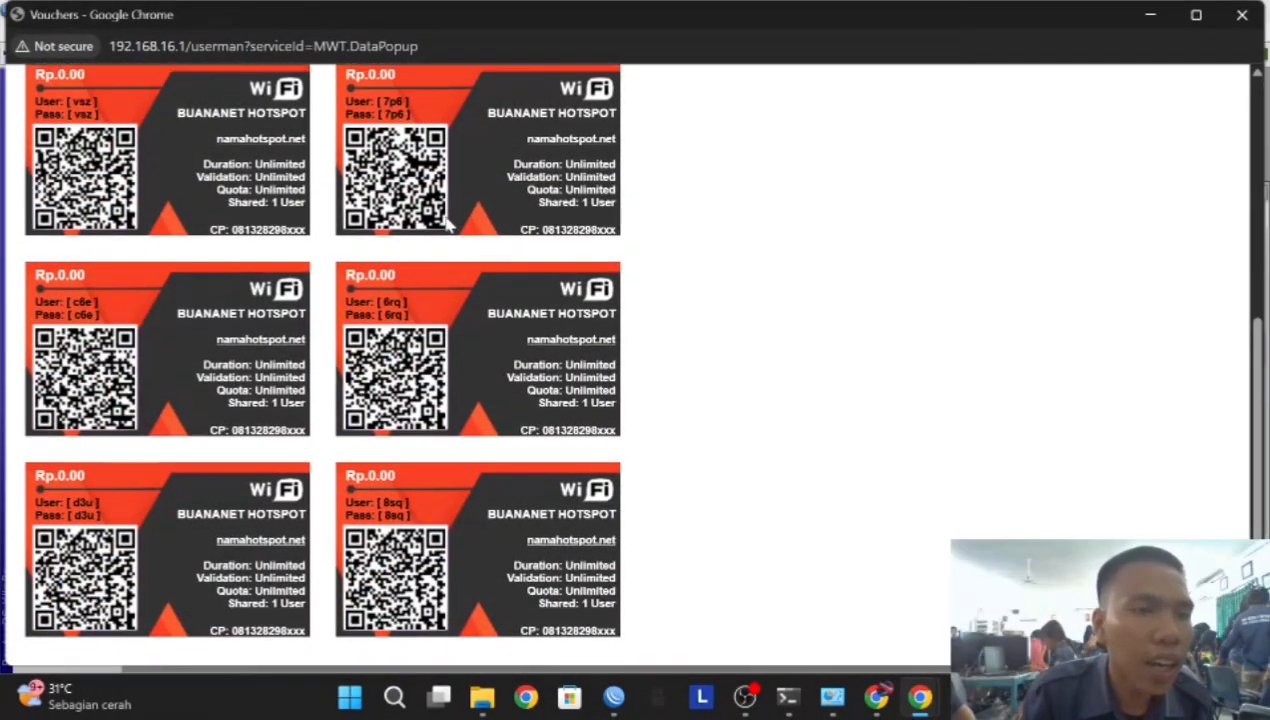
scroll(447, 225, up, 2)
scroll(60, 278, down, 3)
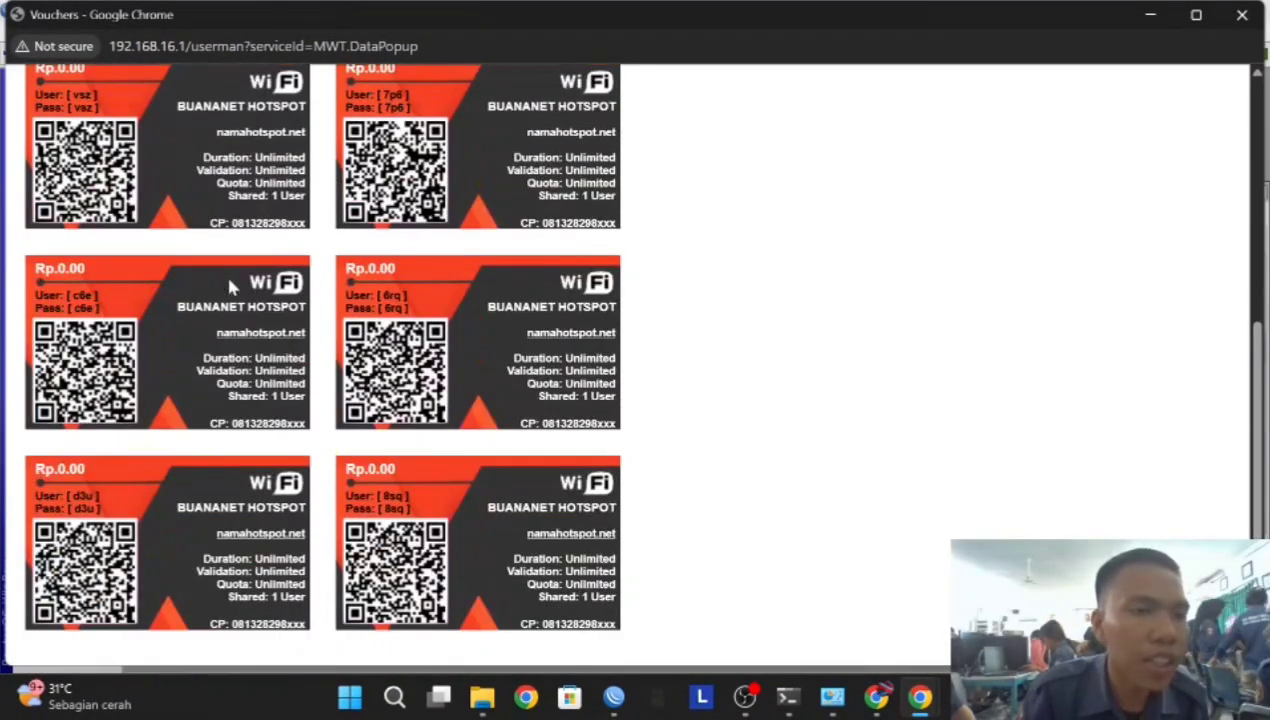
scroll(72, 270, up, 5)
scroll(157, 372, down, 1)
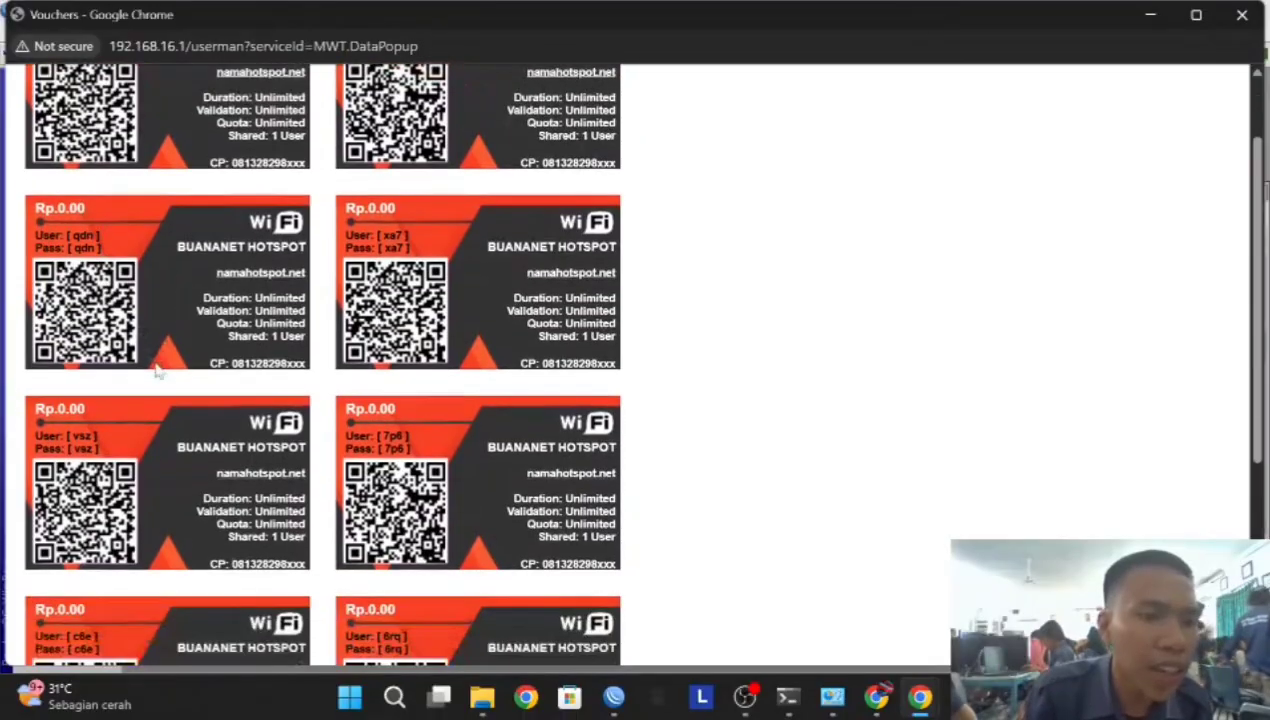